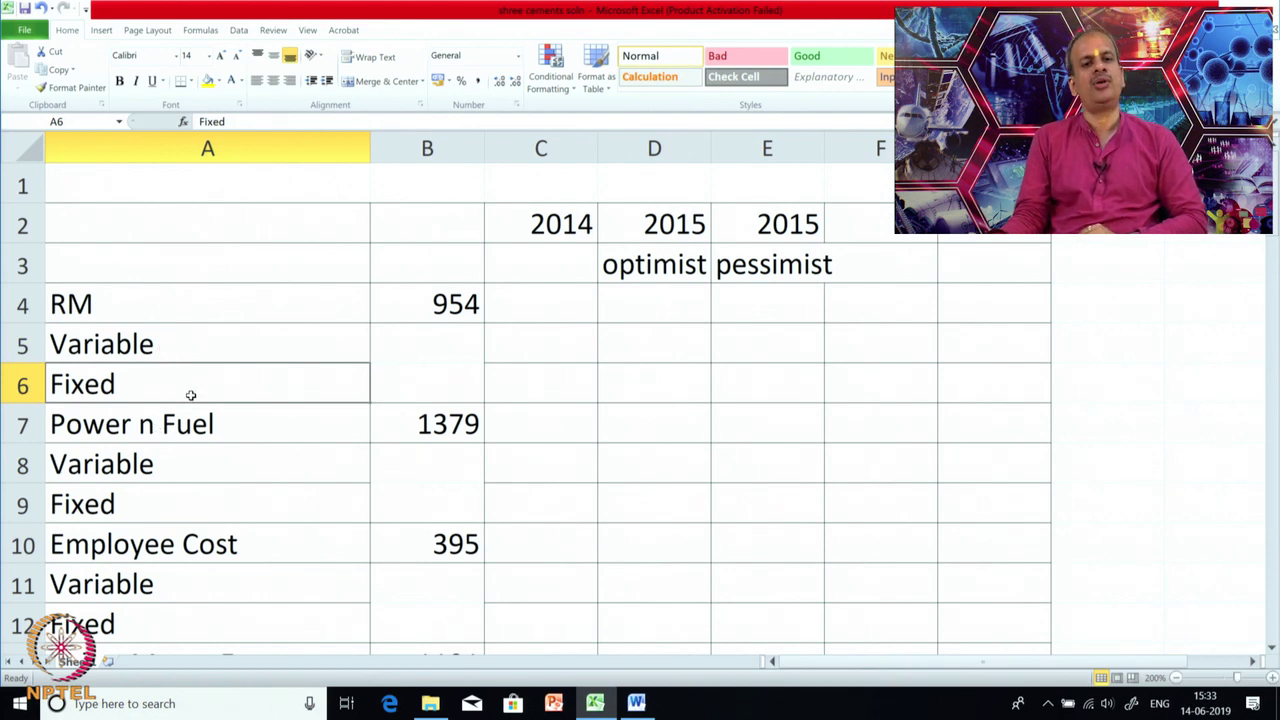
Examine the cost sheet's row headings from RM down to Cost per unit, including the 2014 Cost of Sales and Operating Profit formulas.
{"action": "scroll", "coordinate": [377, 315], "scroll_direction": "down", "scroll_amount": 1}
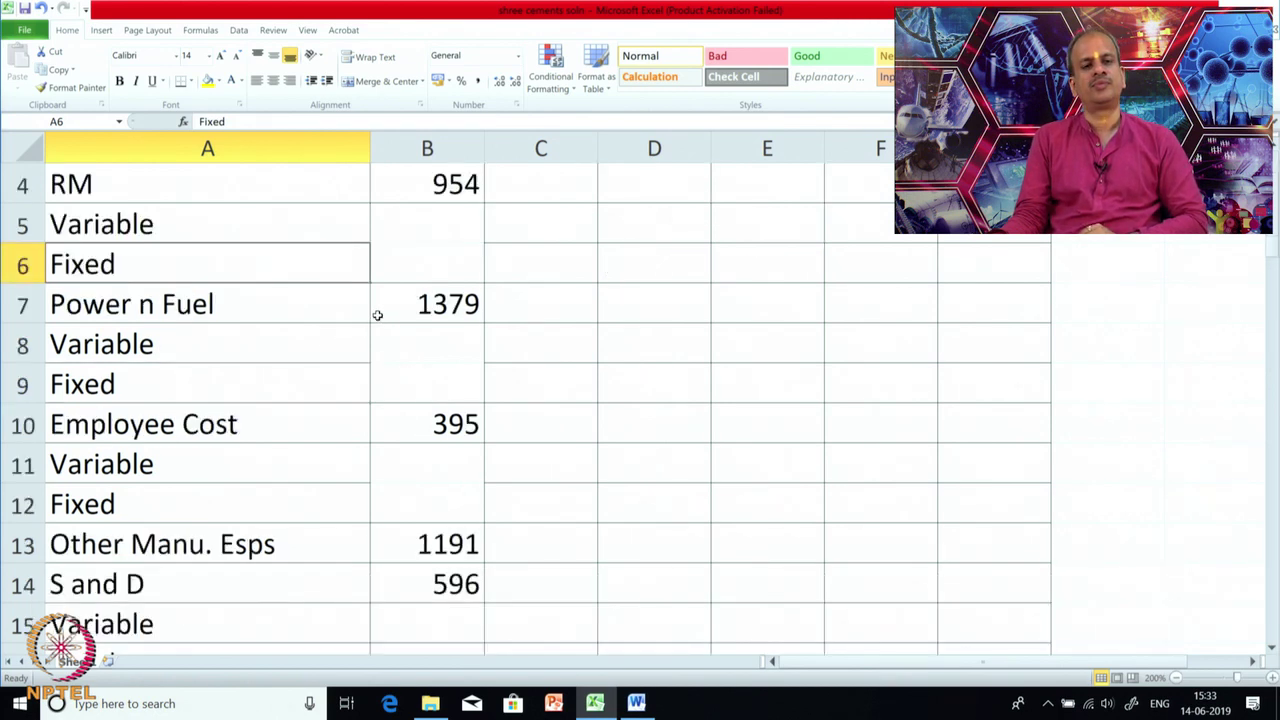
{"action": "scroll", "coordinate": [377, 315], "scroll_direction": "up", "scroll_amount": 1}
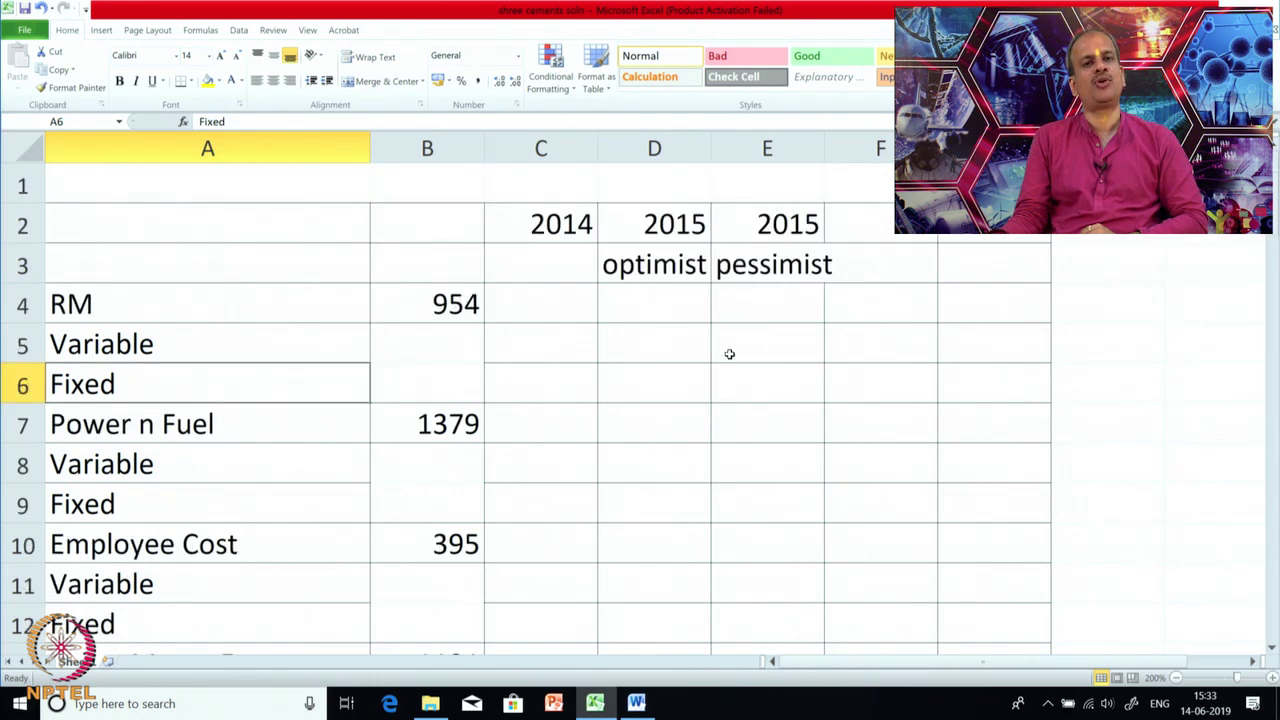
{"action": "scroll", "coordinate": [643, 309], "scroll_direction": "down", "scroll_amount": 1}
{"action": "scroll", "coordinate": [642, 310], "scroll_direction": "up", "scroll_amount": 1}
{"action": "scroll", "coordinate": [642, 310], "scroll_direction": "down", "scroll_amount": 2}
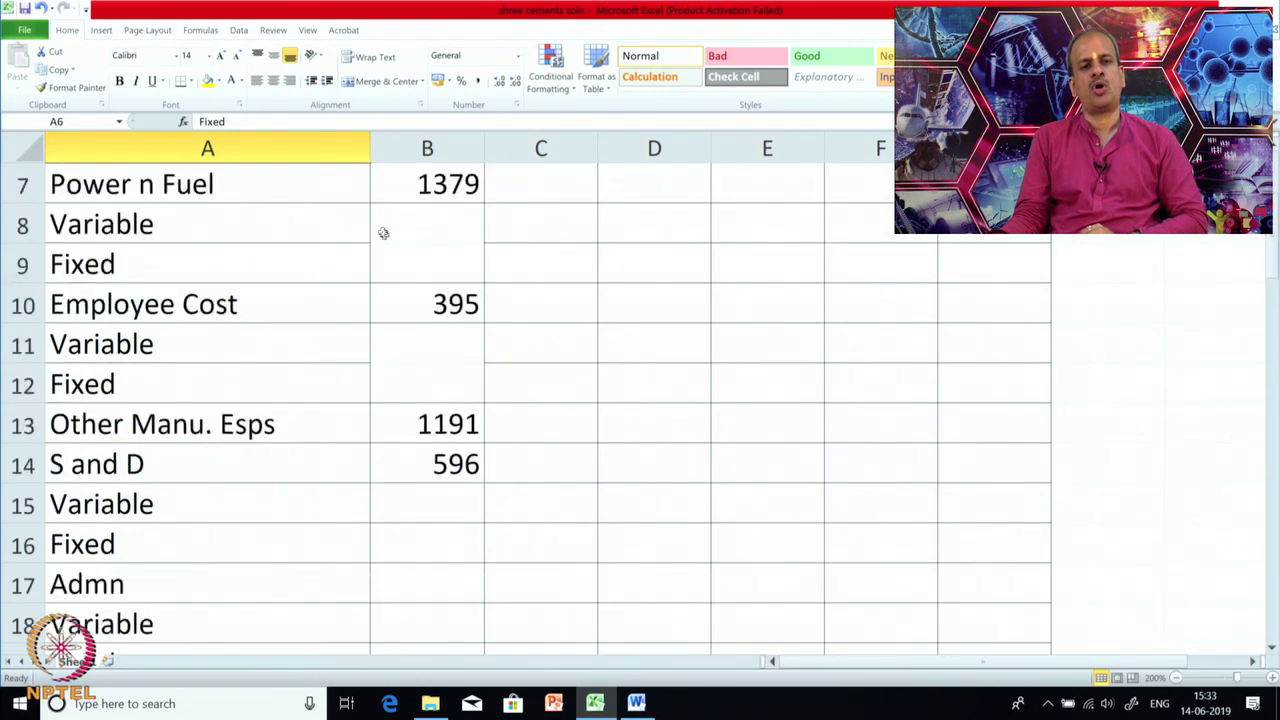
{"action": "scroll", "coordinate": [296, 430], "scroll_direction": "down", "scroll_amount": 1}
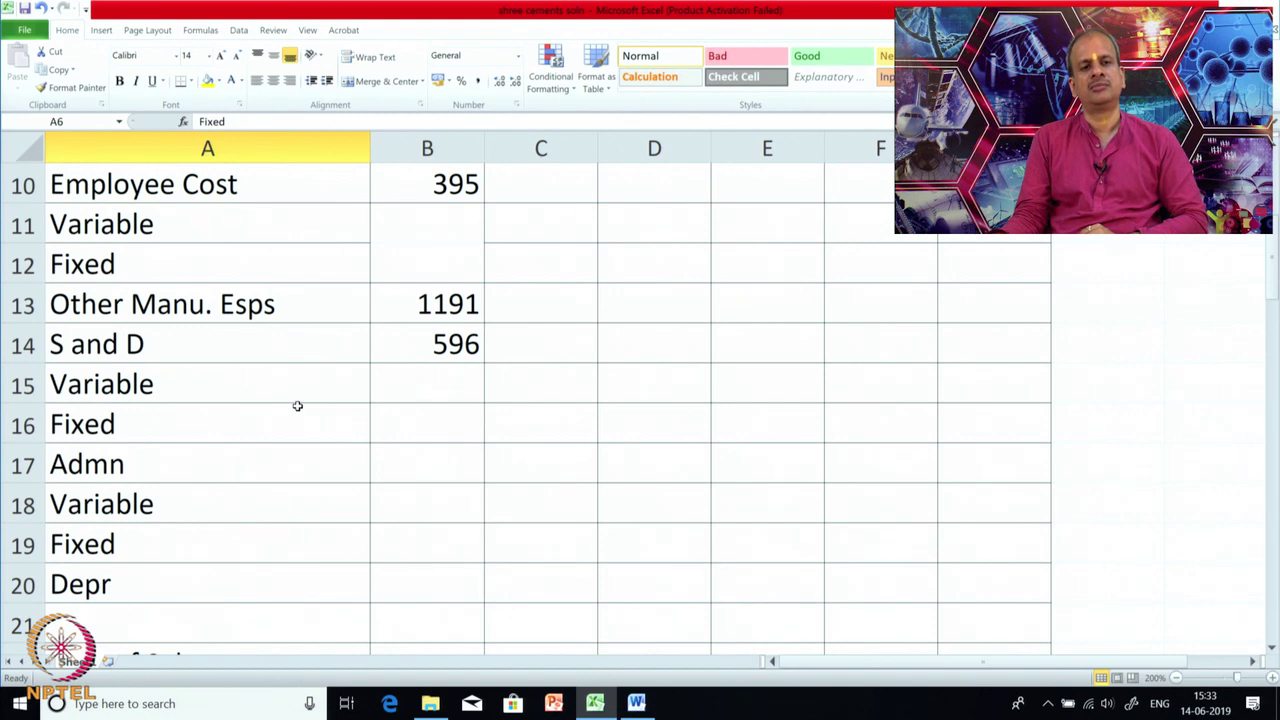
{"action": "scroll", "coordinate": [297, 405], "scroll_direction": "down", "scroll_amount": 1}
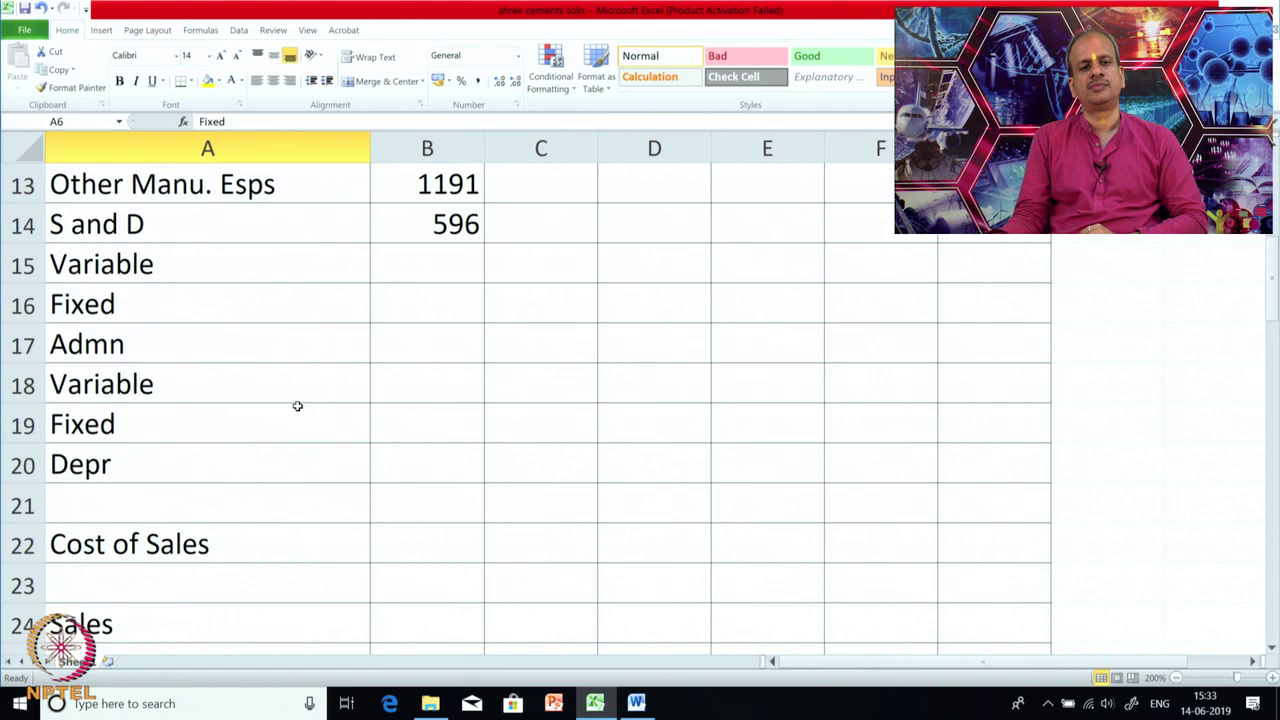
{"action": "scroll", "coordinate": [388, 417], "scroll_direction": "down", "scroll_amount": 1}
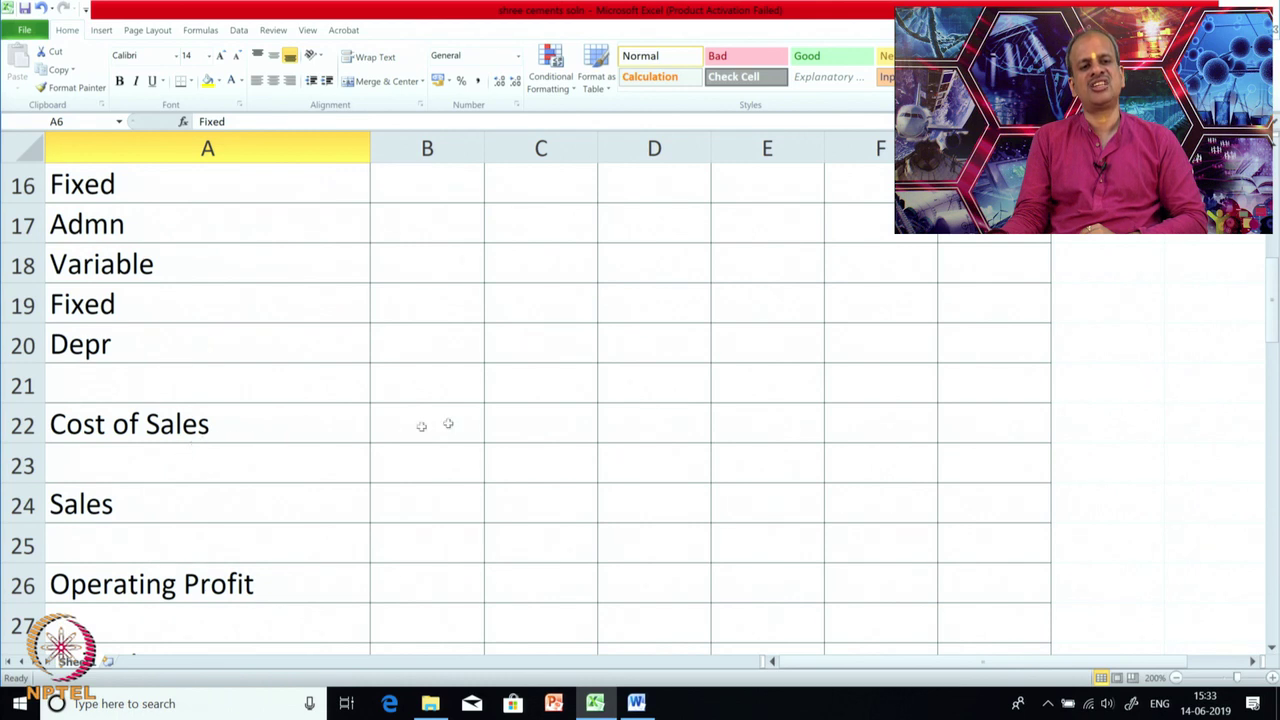
{"action": "left_click", "coordinate": [523, 413]}
{"action": "scroll", "coordinate": [523, 413], "scroll_direction": "down", "scroll_amount": 1}
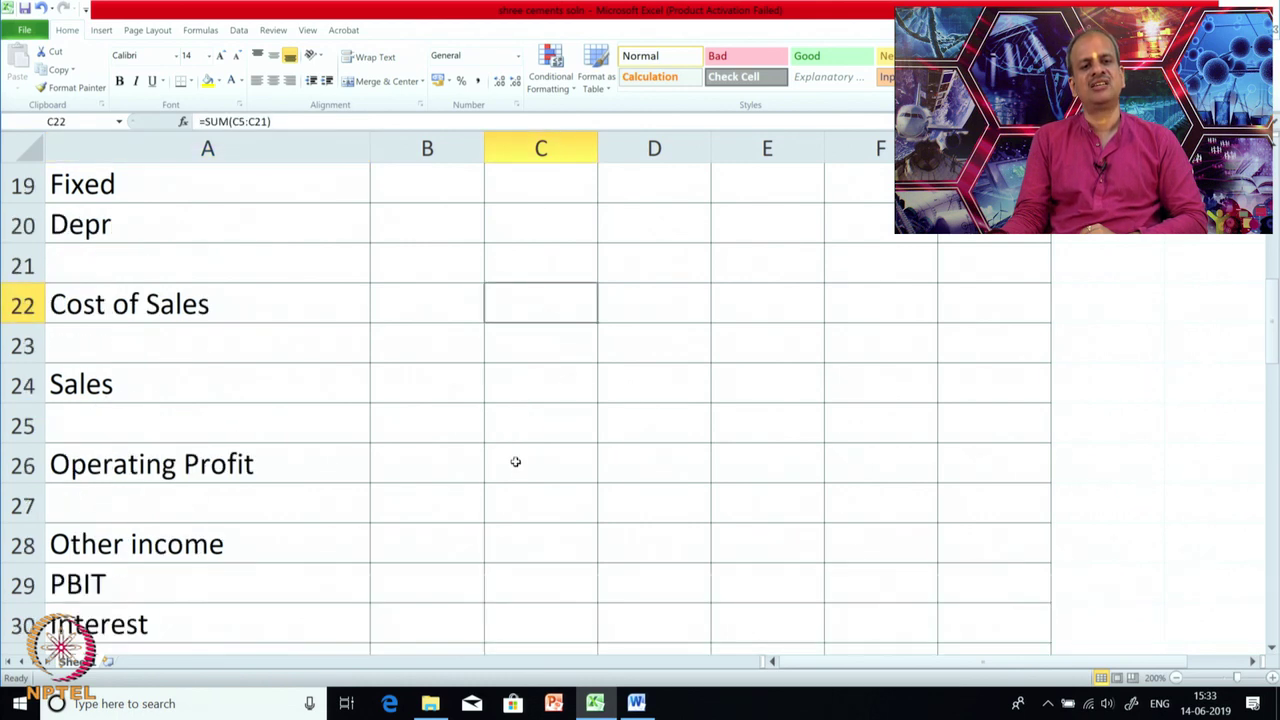
{"action": "left_click", "coordinate": [523, 400]}
{"action": "left_click", "coordinate": [525, 473]}
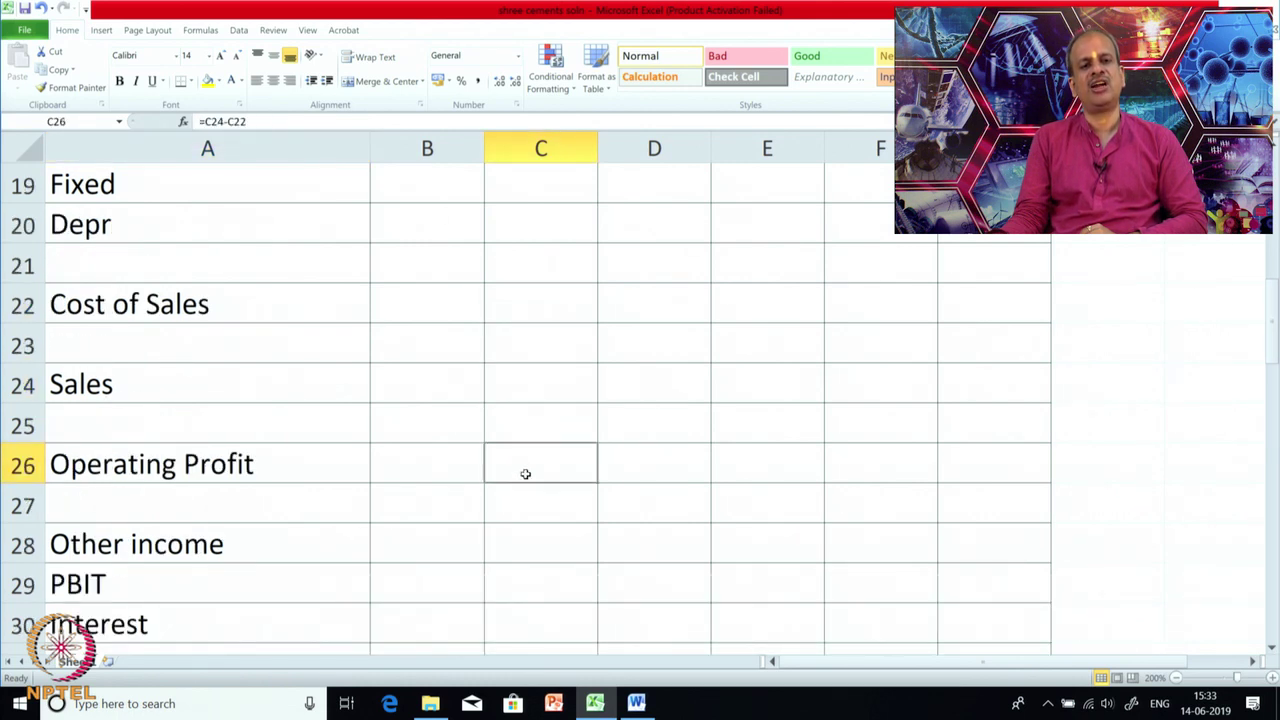
{"action": "scroll", "coordinate": [523, 467], "scroll_direction": "down", "scroll_amount": 1}
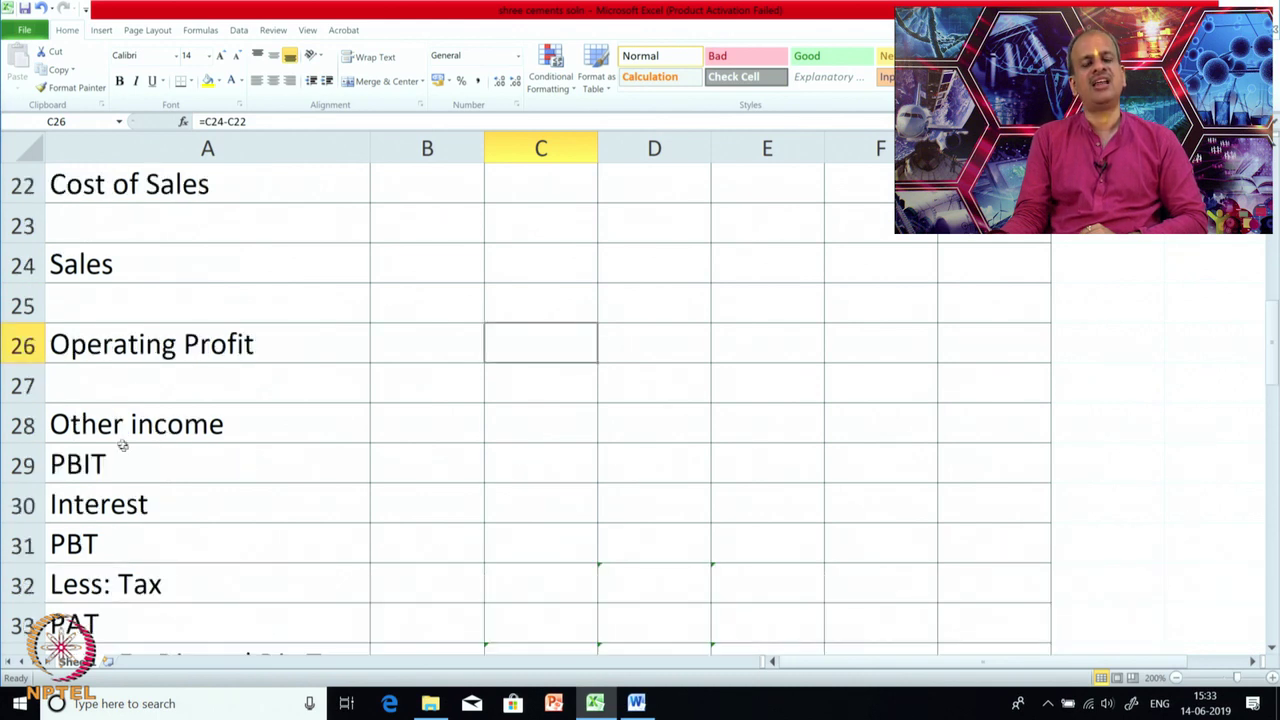
{"action": "scroll", "coordinate": [120, 515], "scroll_direction": "down", "scroll_amount": 1}
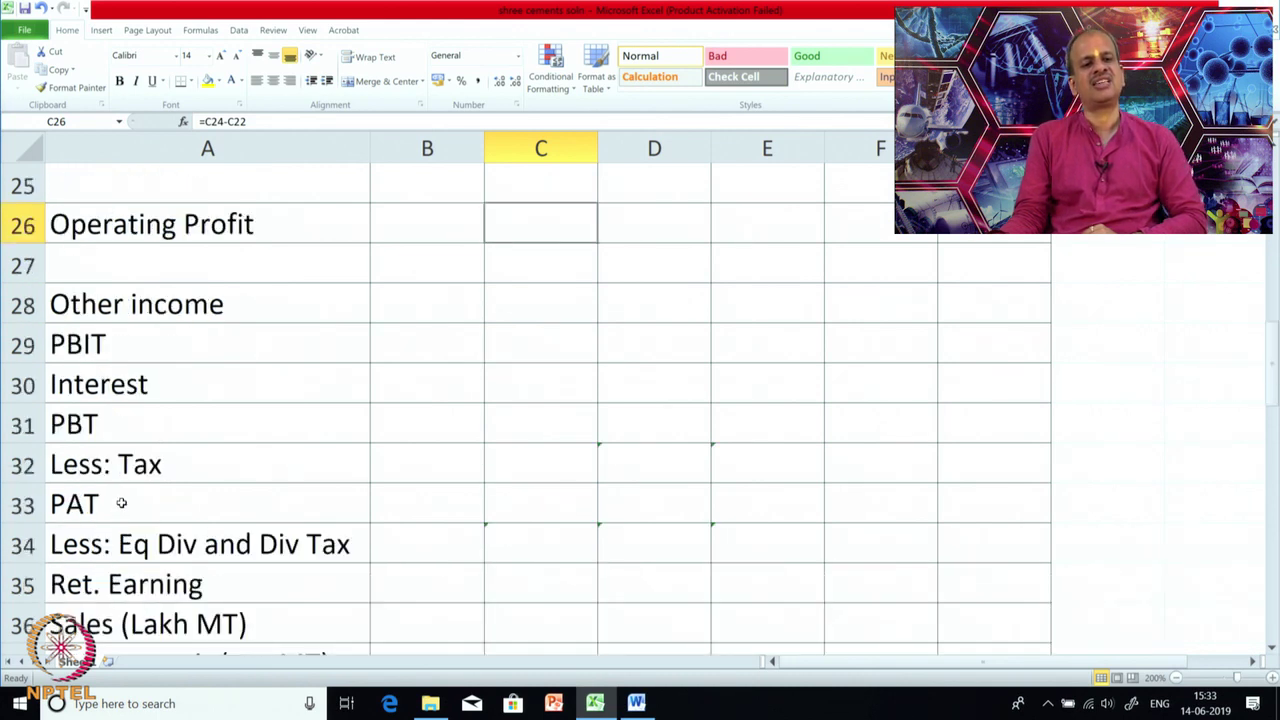
{"action": "scroll", "coordinate": [121, 512], "scroll_direction": "down", "scroll_amount": 1}
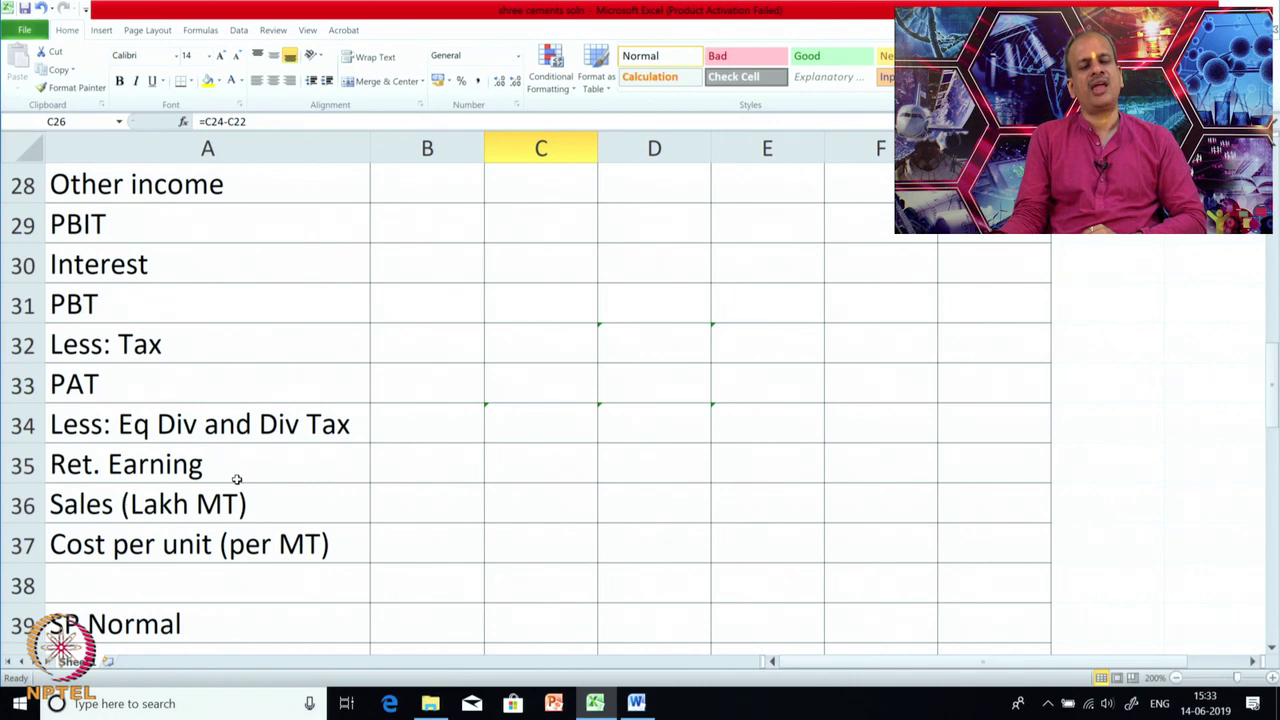
{"action": "scroll", "coordinate": [236, 479], "scroll_direction": "up", "scroll_amount": 9}
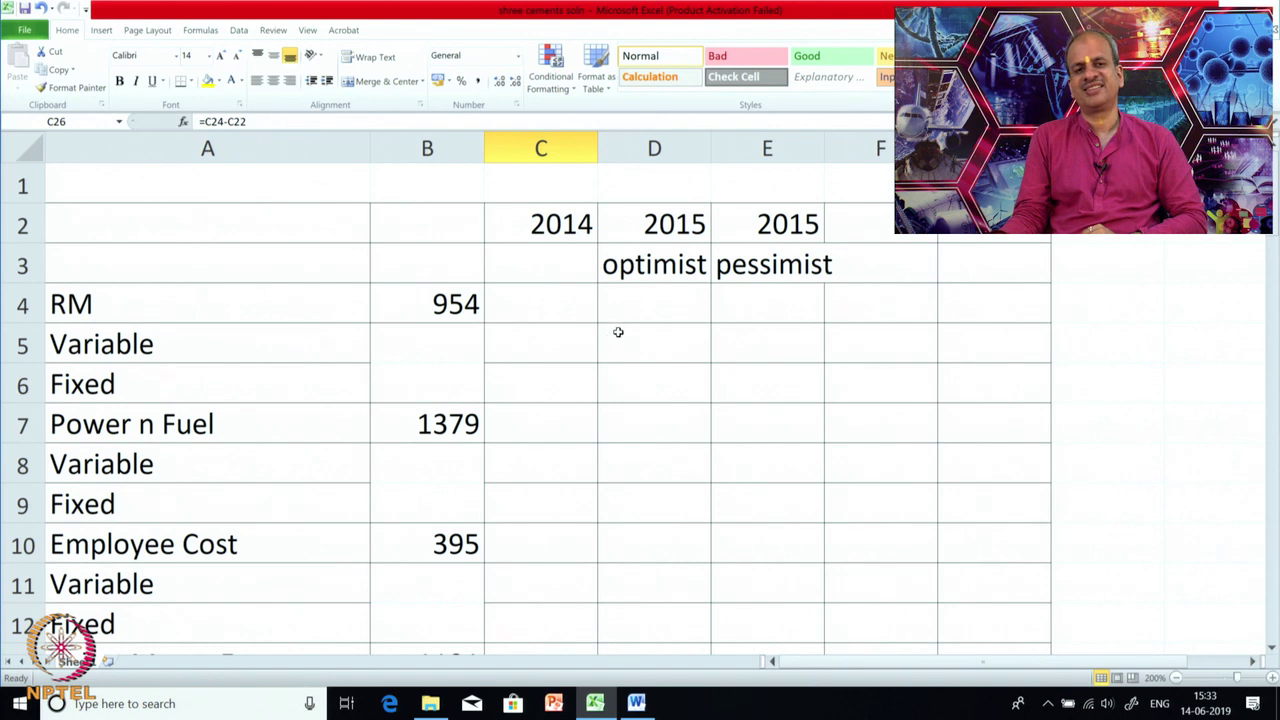
Set the font colour of the 2014 RM variable cost in C5 to black and compare it with the RM total in B4.
{"action": "left_click", "coordinate": [556, 342]}
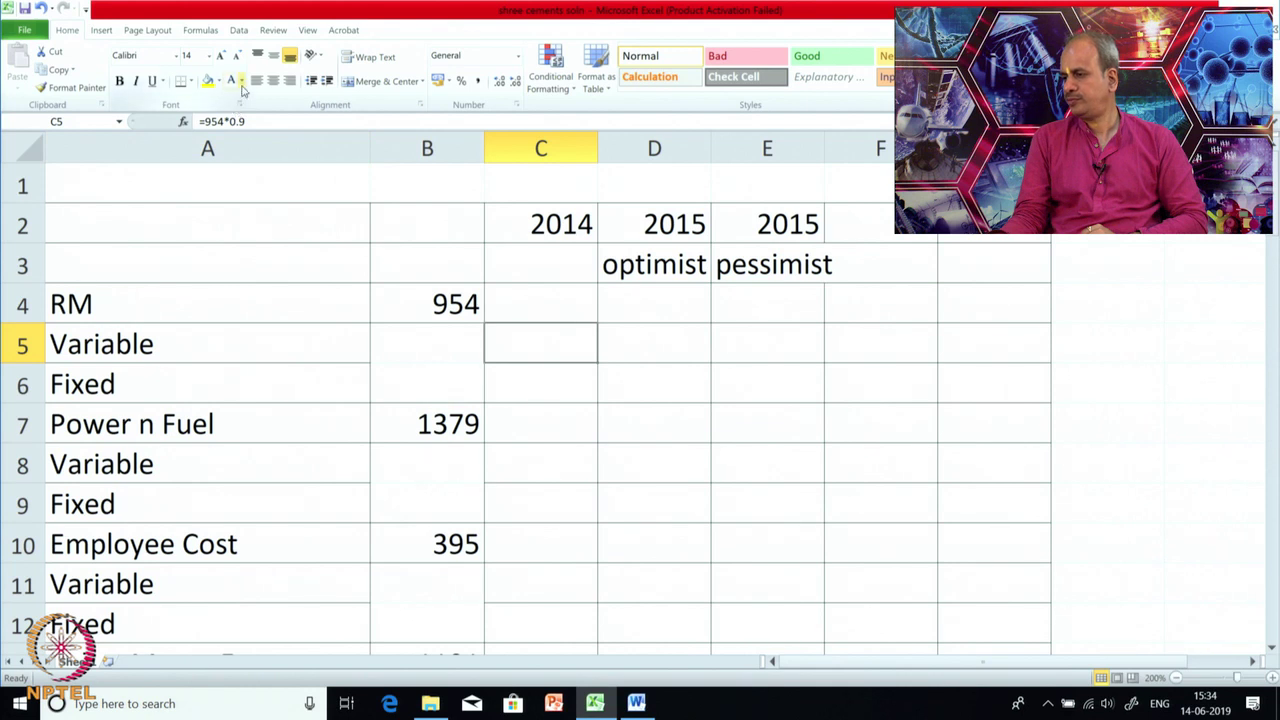
{"action": "left_click", "coordinate": [241, 81]}
{"action": "left_click", "coordinate": [240, 101]}
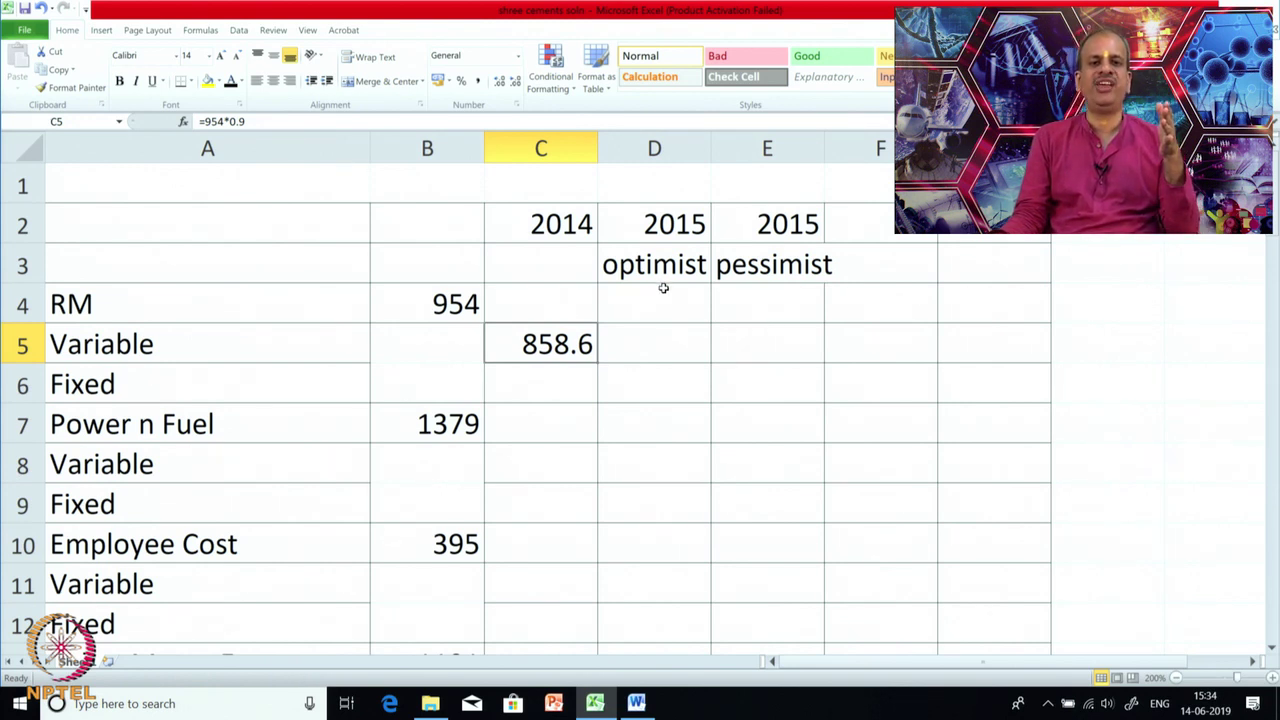
{"action": "left_click", "coordinate": [398, 306]}
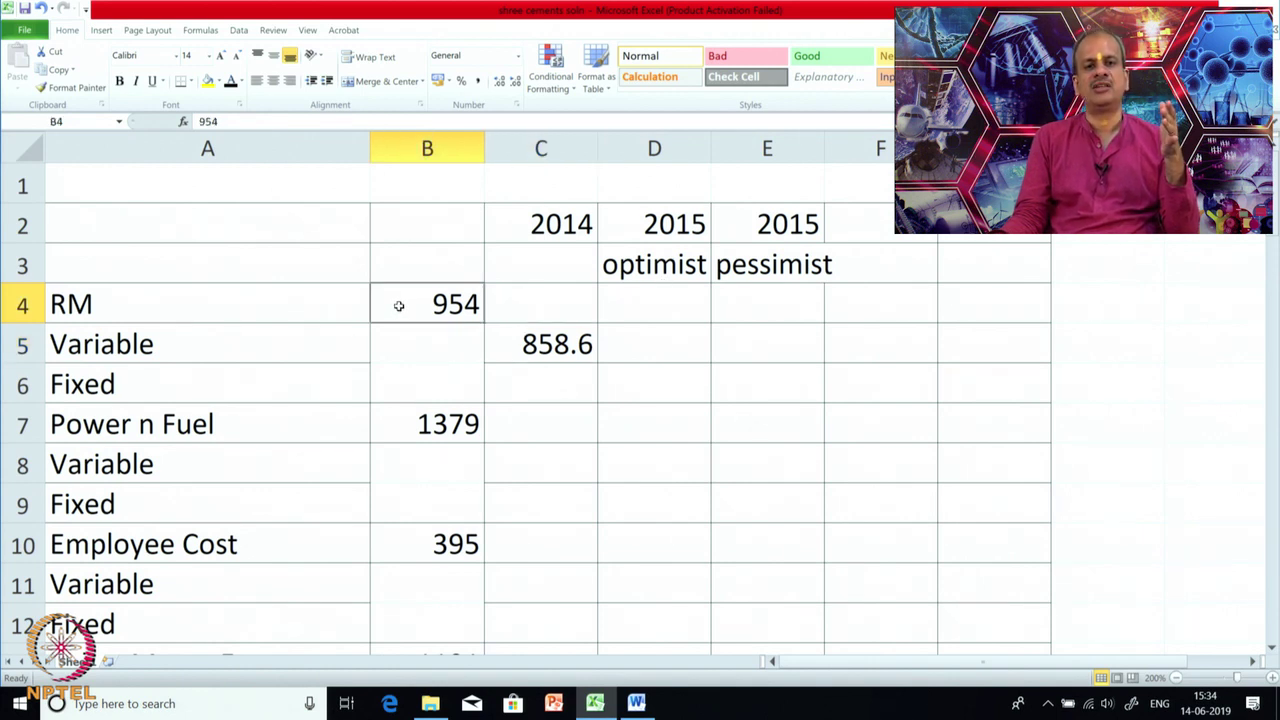
{"action": "left_click", "coordinate": [580, 350]}
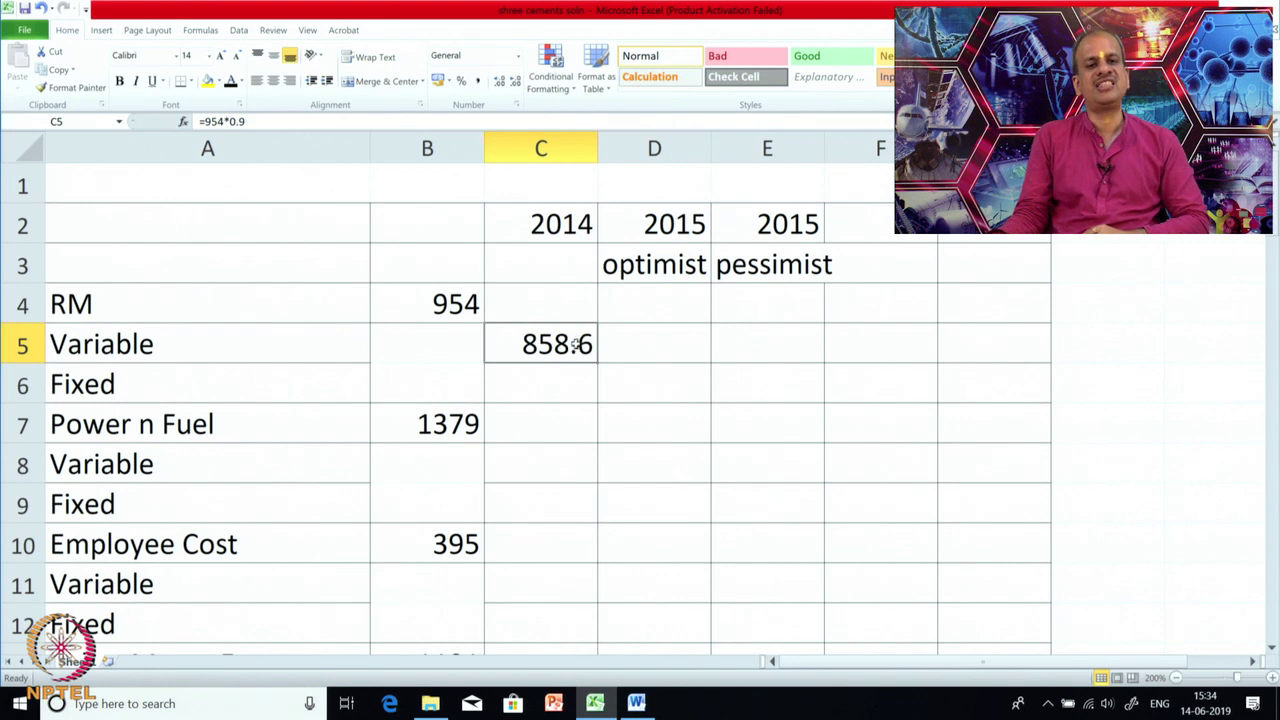
Set the font colour of the 2014 RM fixed cost in C6 to black and review both RM formulas.
{"action": "left_click", "coordinate": [671, 342]}
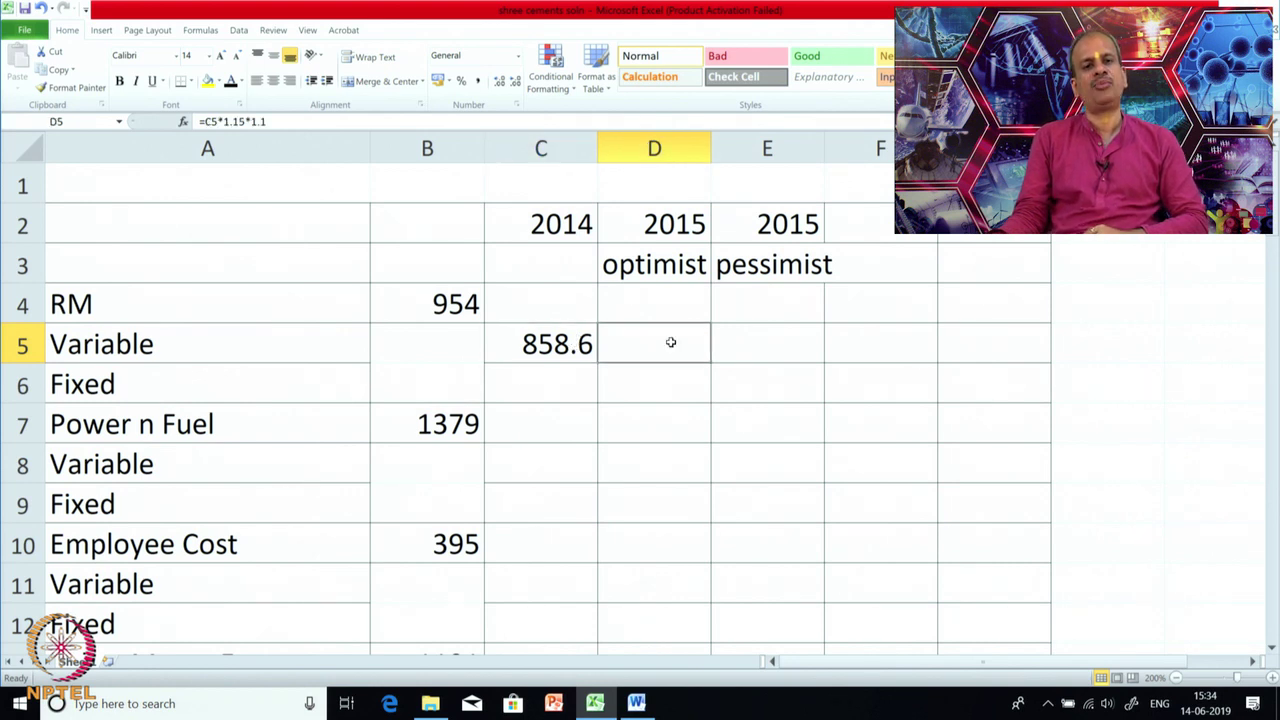
{"action": "left_click", "coordinate": [534, 390]}
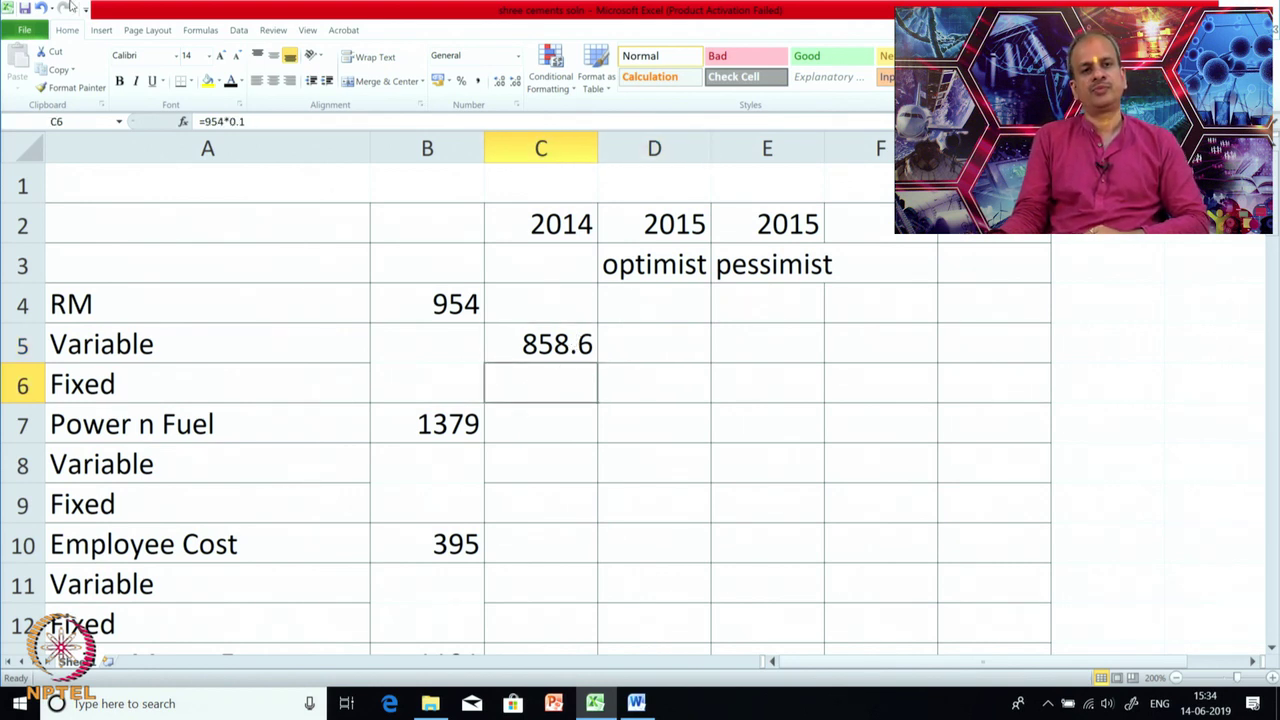
{"action": "left_click", "coordinate": [229, 83]}
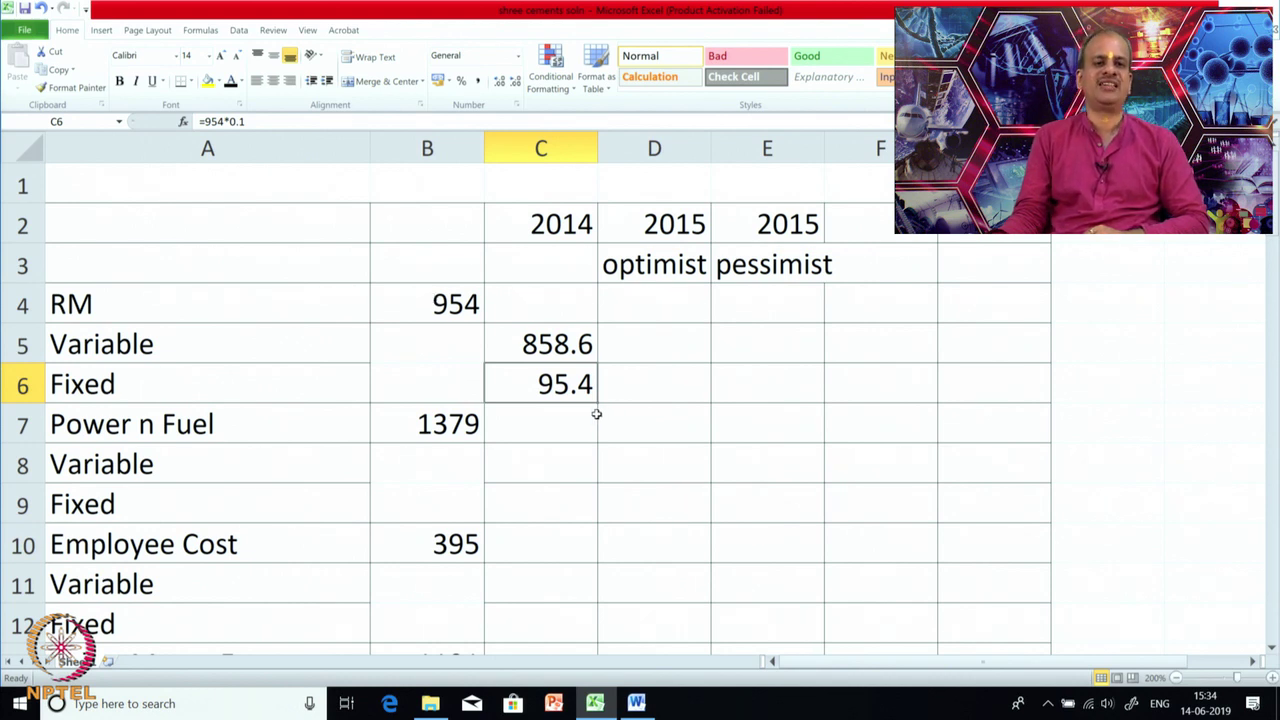
{"action": "left_click", "coordinate": [565, 340]}
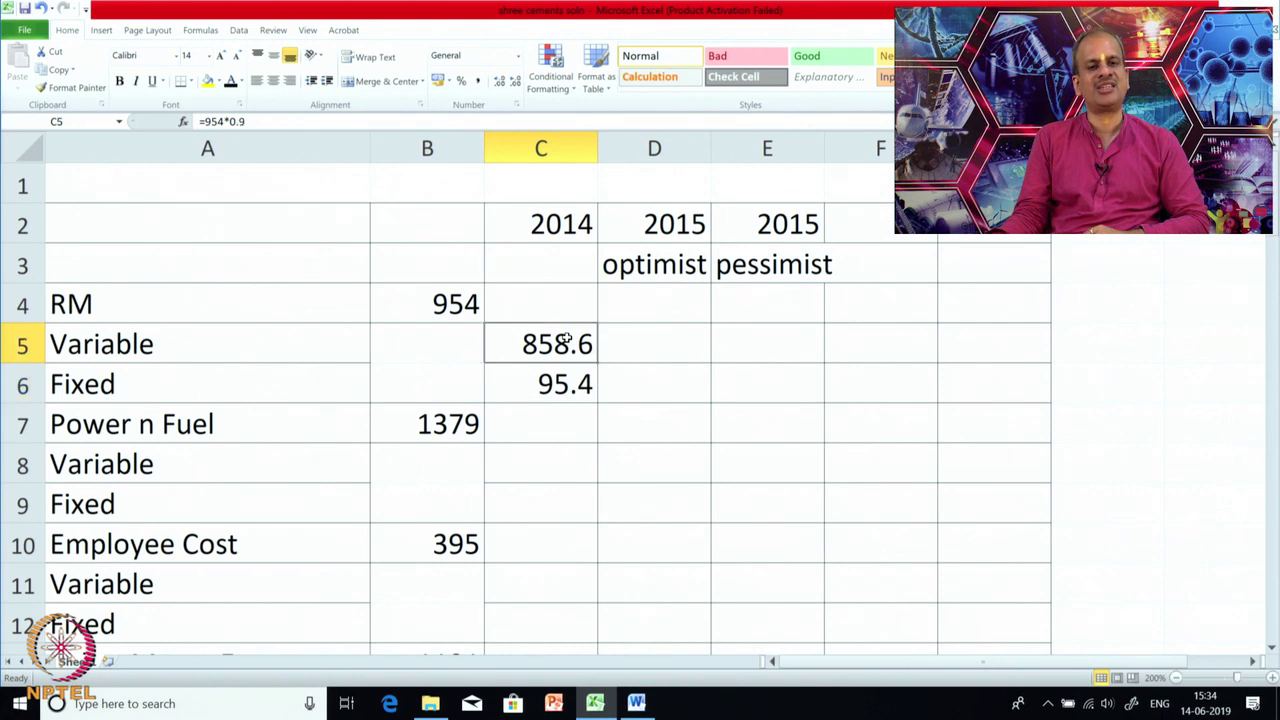
{"action": "left_click", "coordinate": [552, 388]}
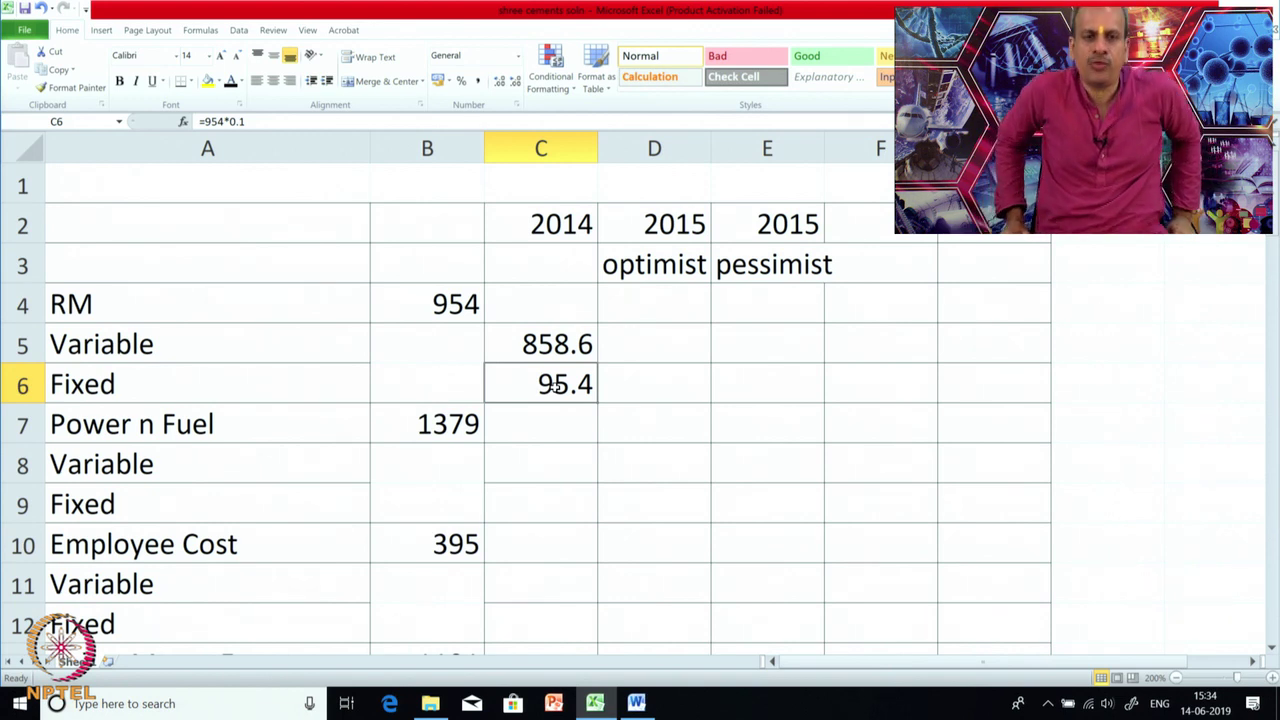
Check the variable cost percentages in the Word document's Cost structure table, and return to the Excel cost sheet.
{"action": "left_click", "coordinate": [636, 703]}
{"action": "scroll", "coordinate": [566, 520], "scroll_direction": "down", "scroll_amount": 2}
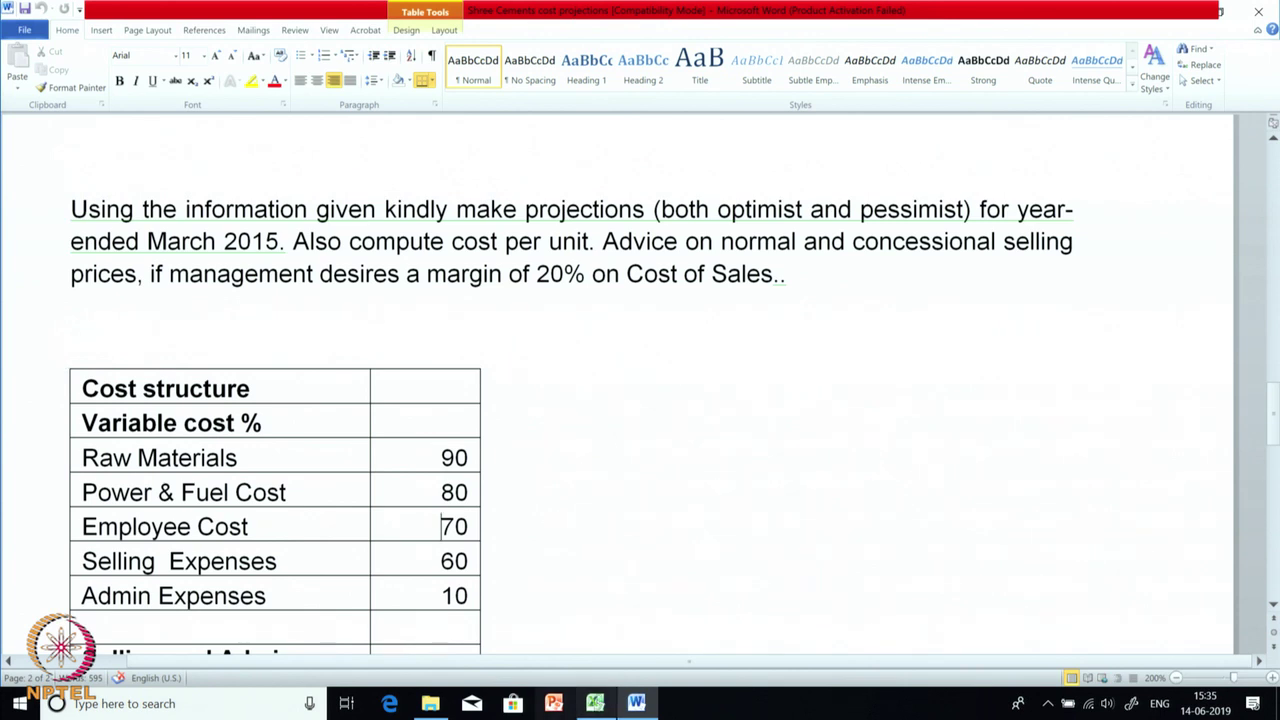
{"action": "left_click", "coordinate": [594, 703]}
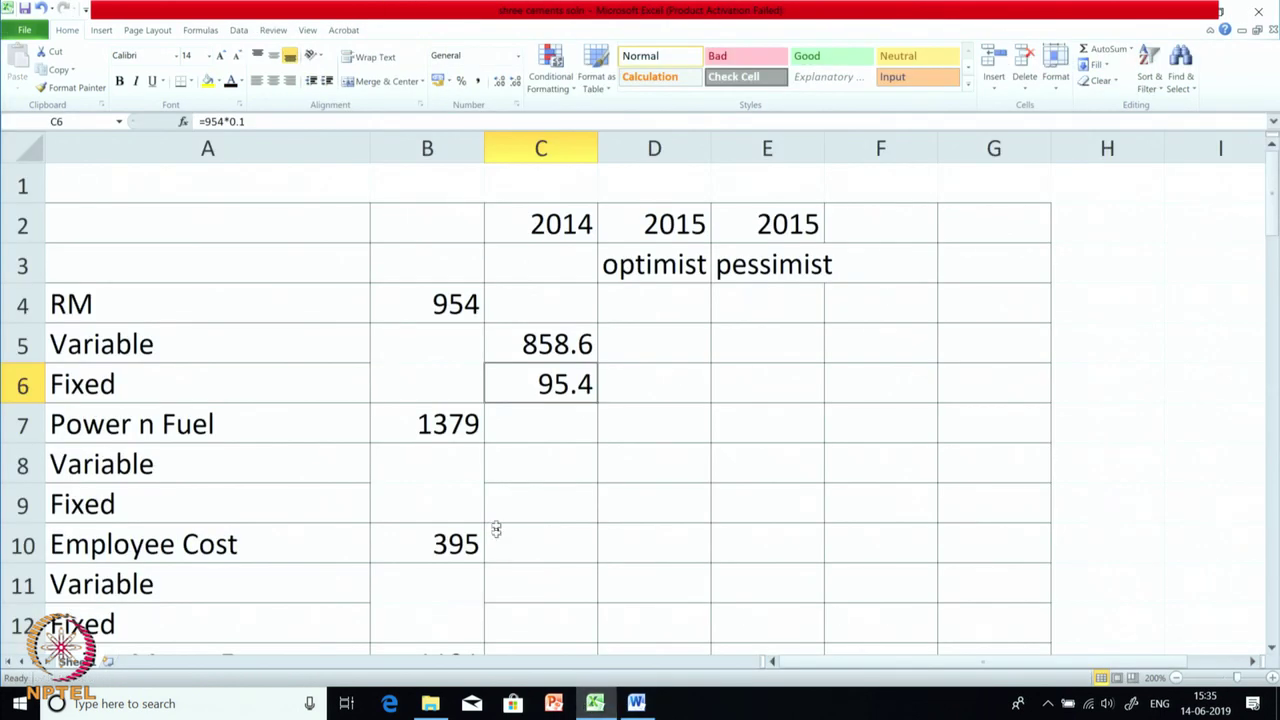
Set the font colour of the 2014 Power n Fuel variable and fixed costs in C8 and C9 to black and review their formulas.
{"action": "left_click", "coordinate": [520, 468]}
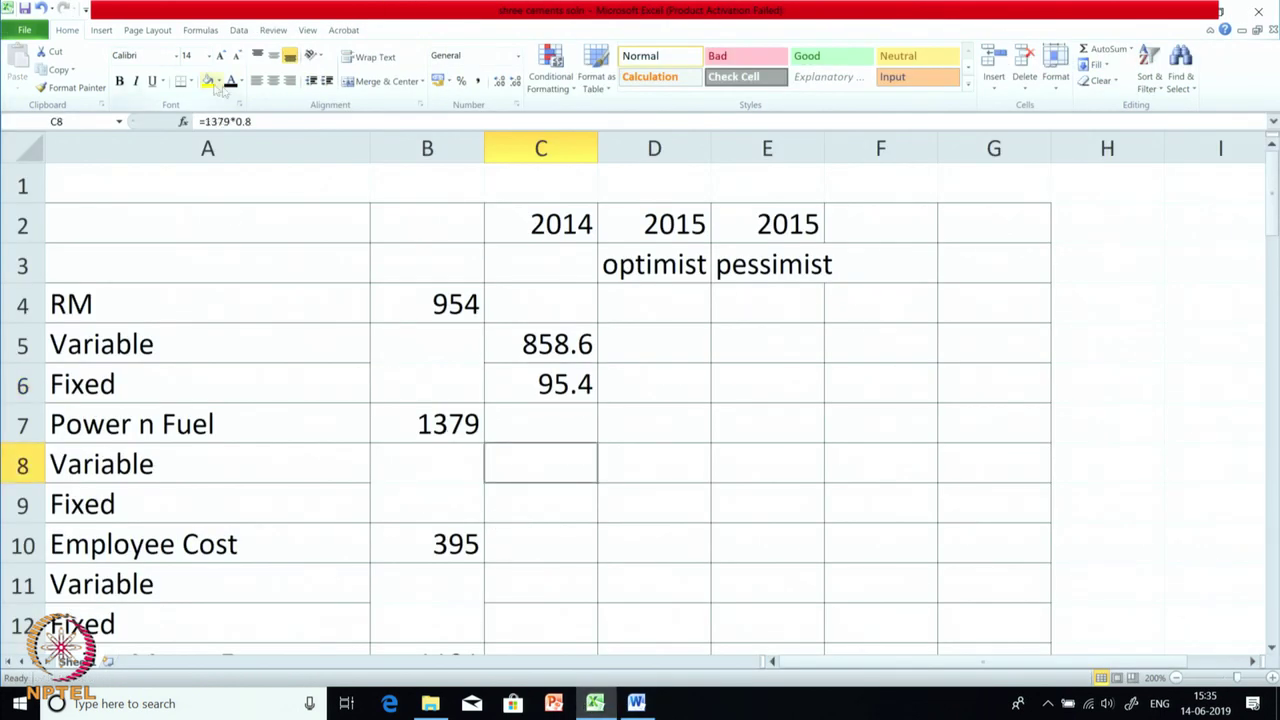
{"action": "left_click", "coordinate": [230, 82]}
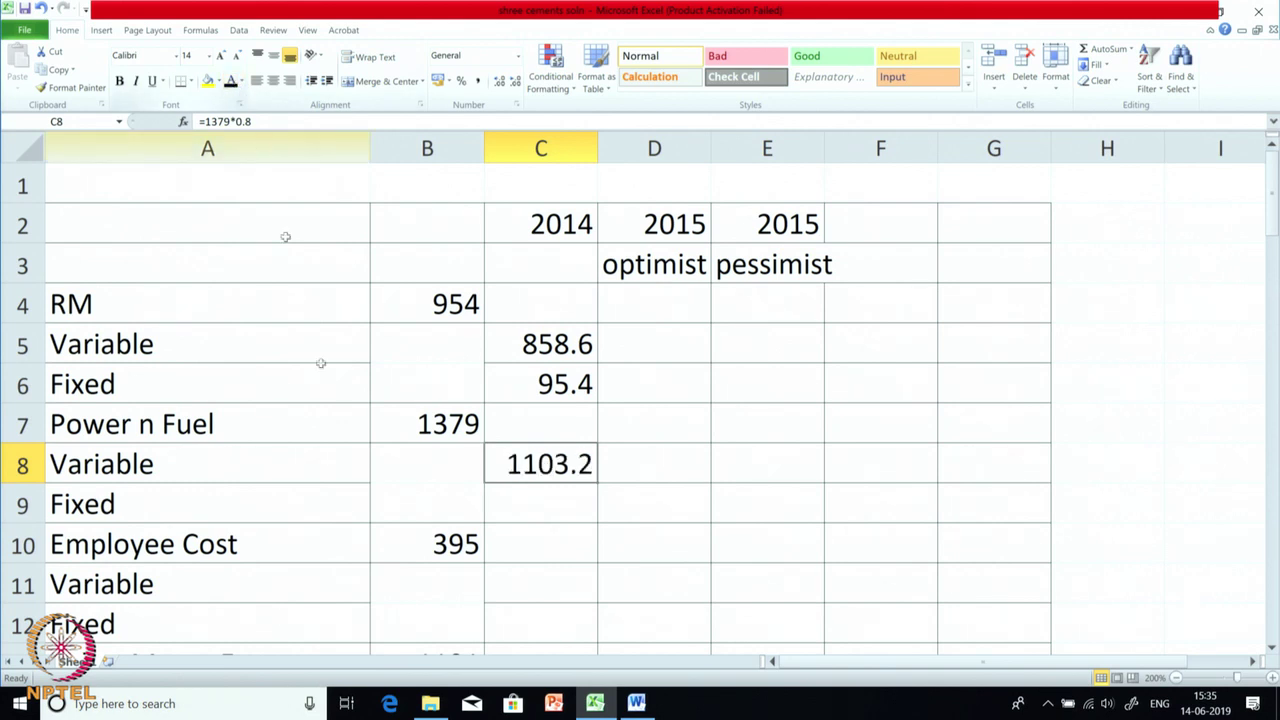
{"action": "scroll", "coordinate": [540, 445], "scroll_direction": "down", "scroll_amount": 1}
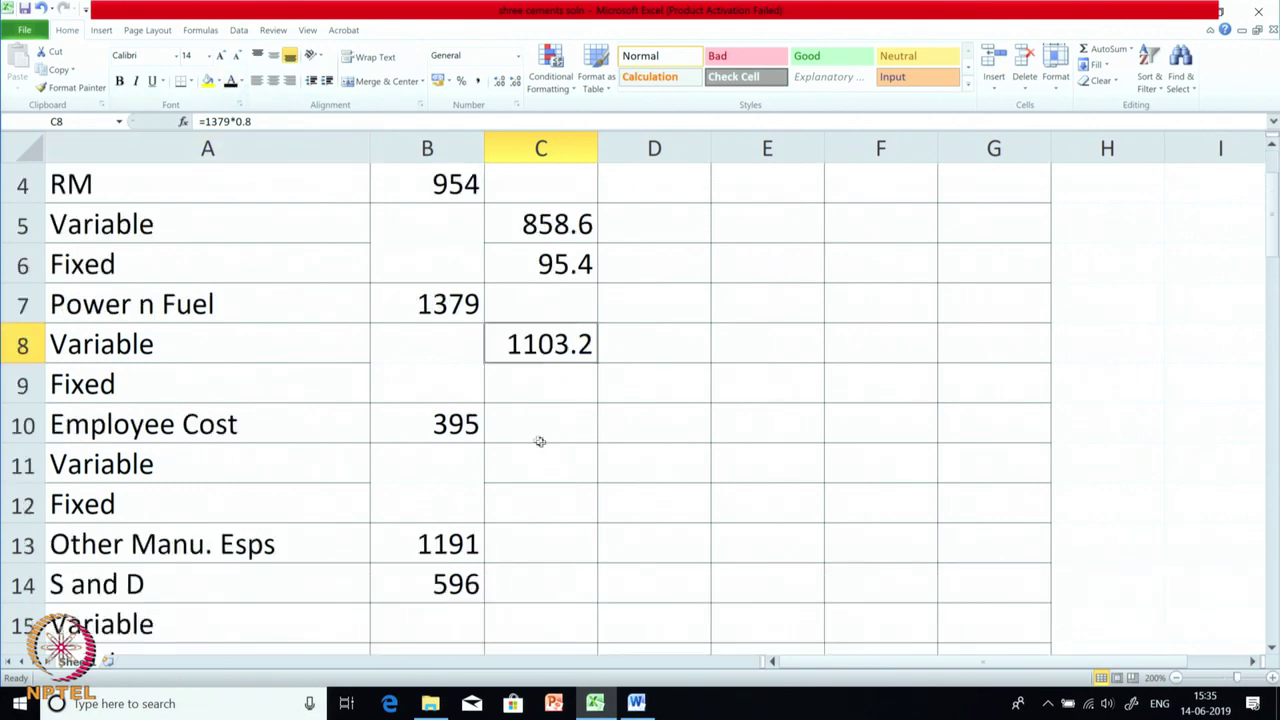
{"action": "left_click", "coordinate": [500, 395]}
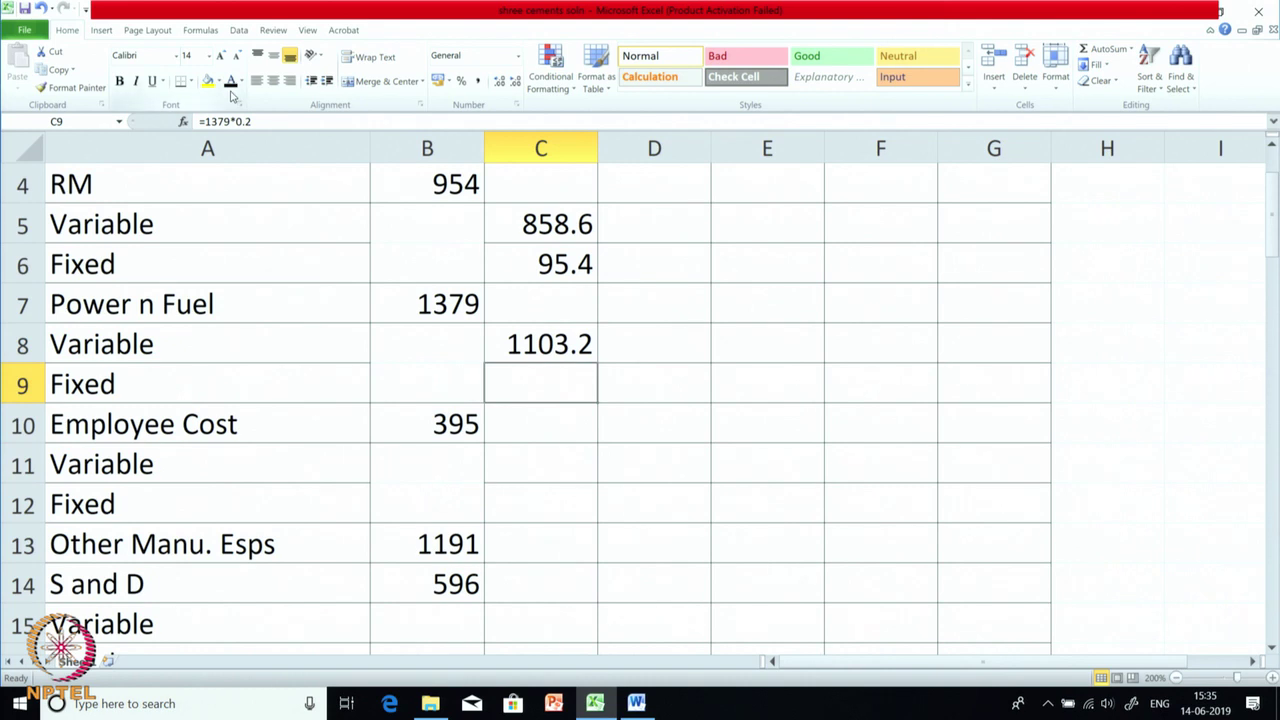
{"action": "left_click", "coordinate": [230, 84]}
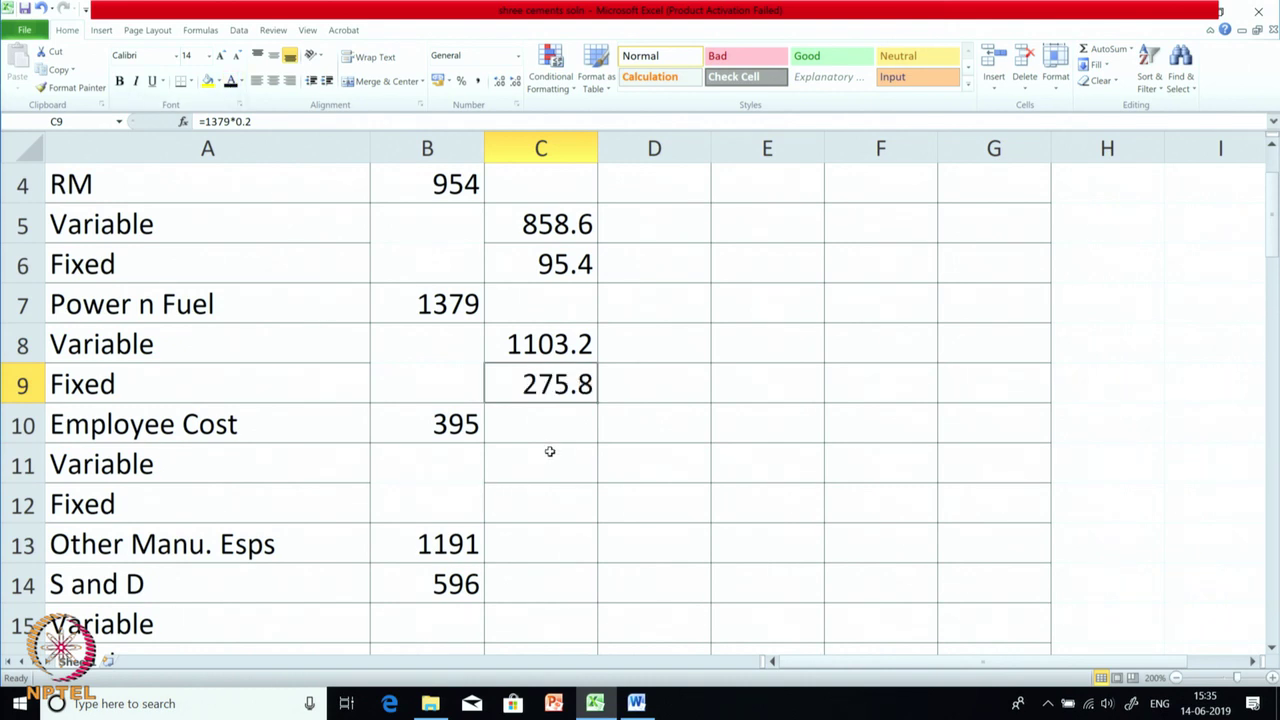
{"action": "left_click", "coordinate": [540, 347]}
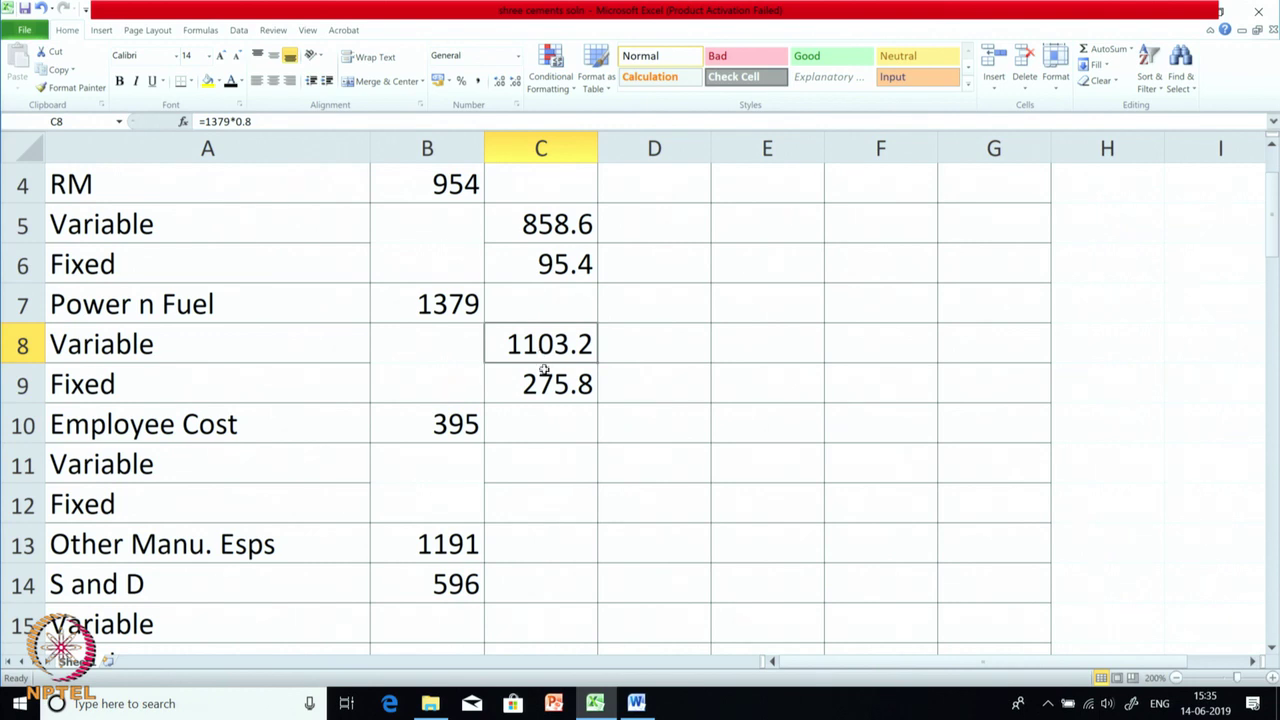
{"action": "left_click", "coordinate": [534, 386]}
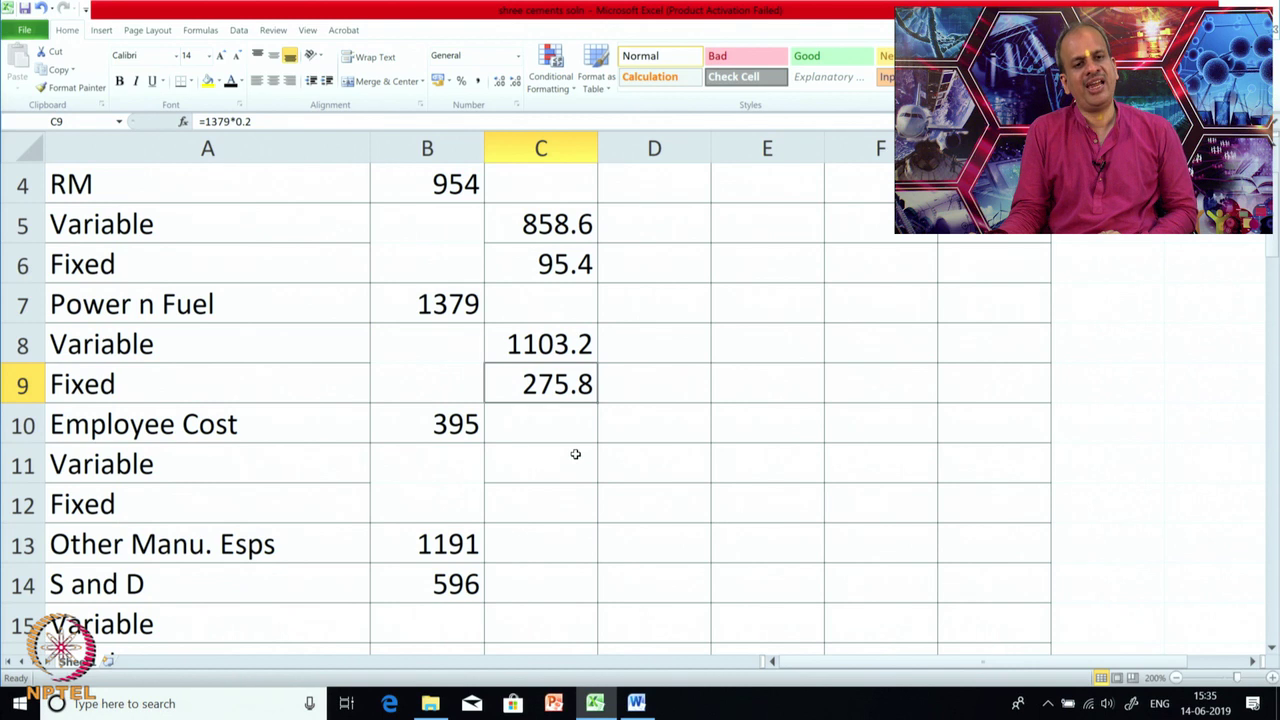
Set the font colour of the 2014 Employee Cost variable and fixed amounts in C11:C12 to black and review their formulas.
{"action": "left_click_drag", "start_coordinate": [543, 461], "coordinate": [543, 489]}
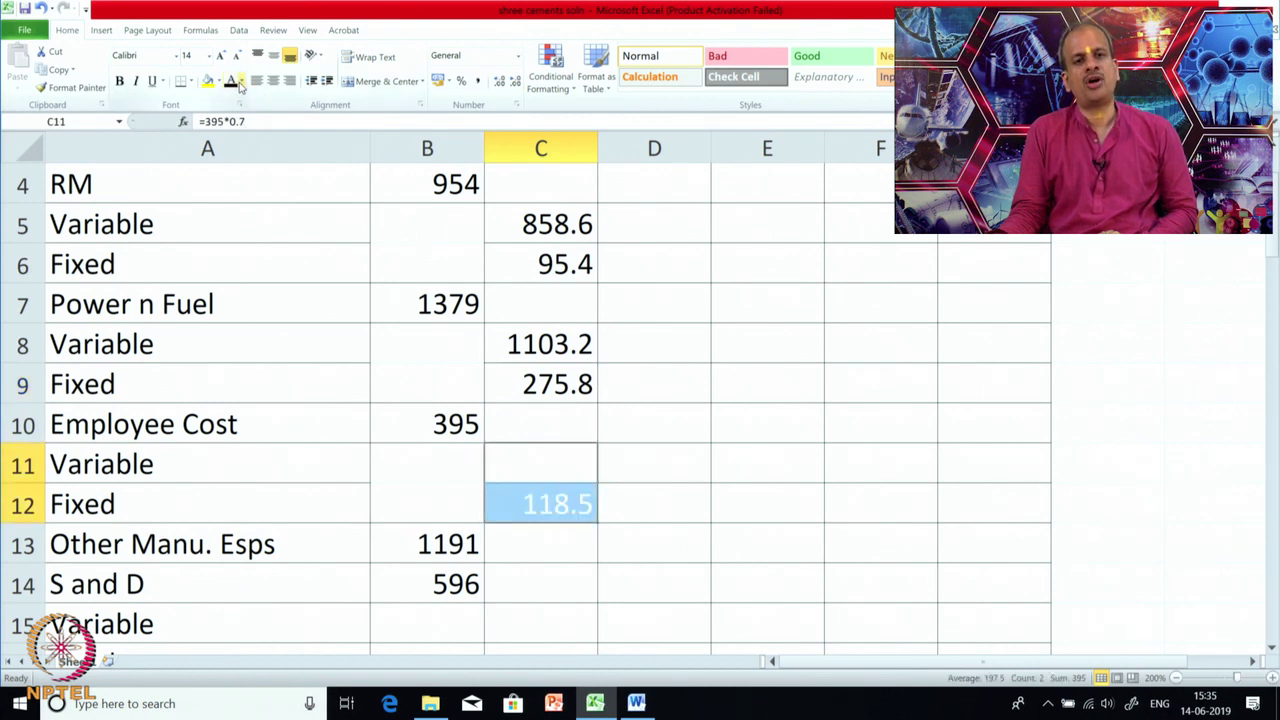
{"action": "left_click", "coordinate": [235, 84]}
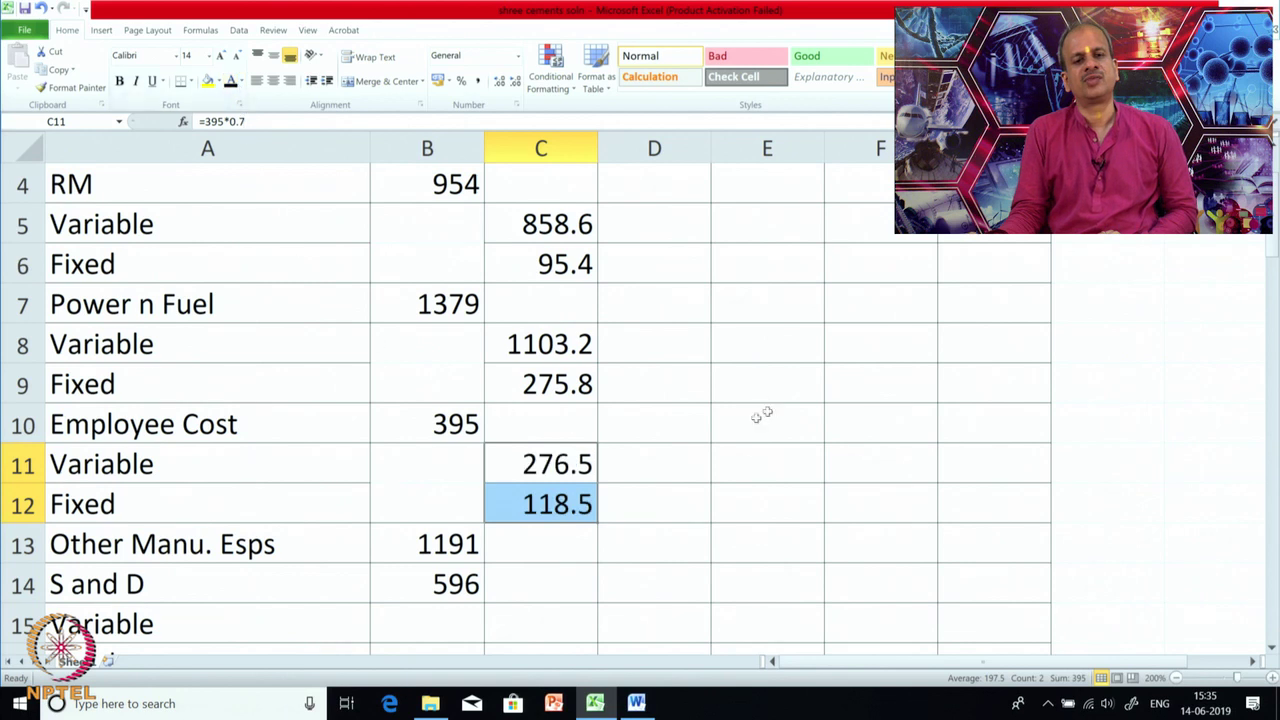
{"action": "left_click", "coordinate": [591, 471]}
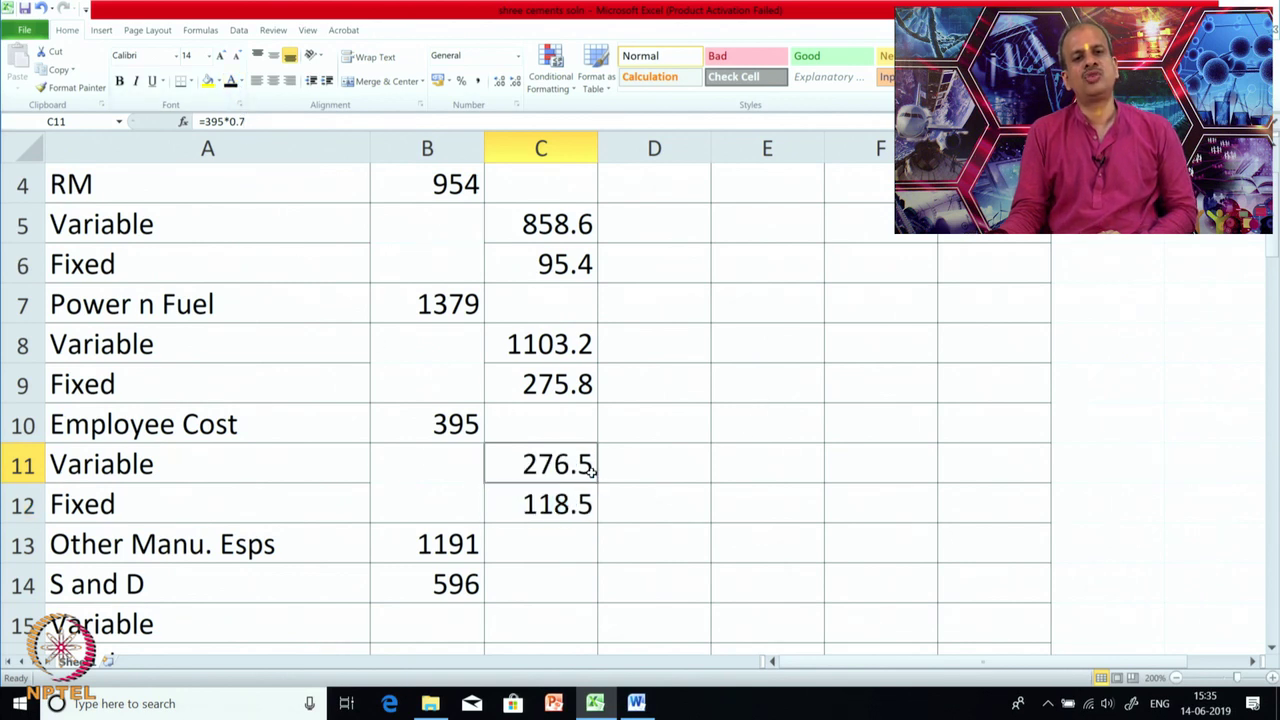
{"action": "left_click", "coordinate": [593, 507]}
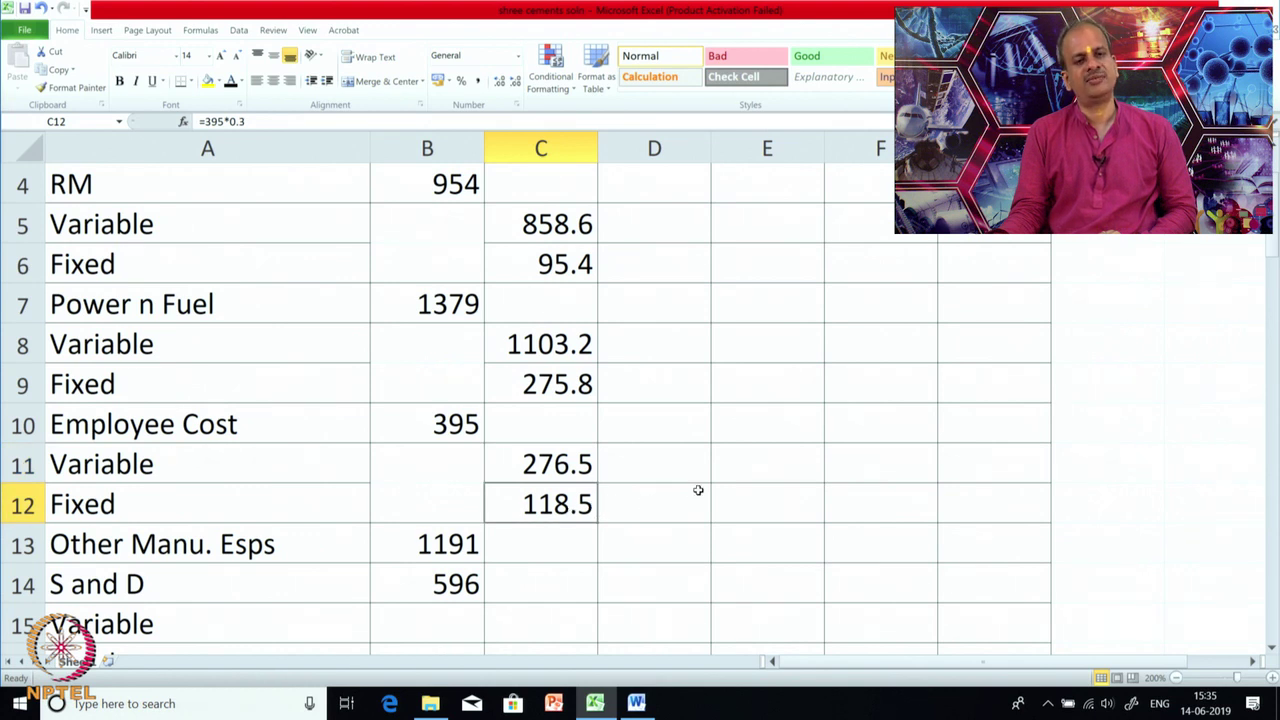
Review the Cost structure percentages and the Profit & Loss expenditure figures in the Word document, and return to the Excel cost sheet.
{"action": "left_click", "coordinate": [638, 703]}
{"action": "scroll", "coordinate": [640, 400], "scroll_direction": "down", "scroll_amount": 2}
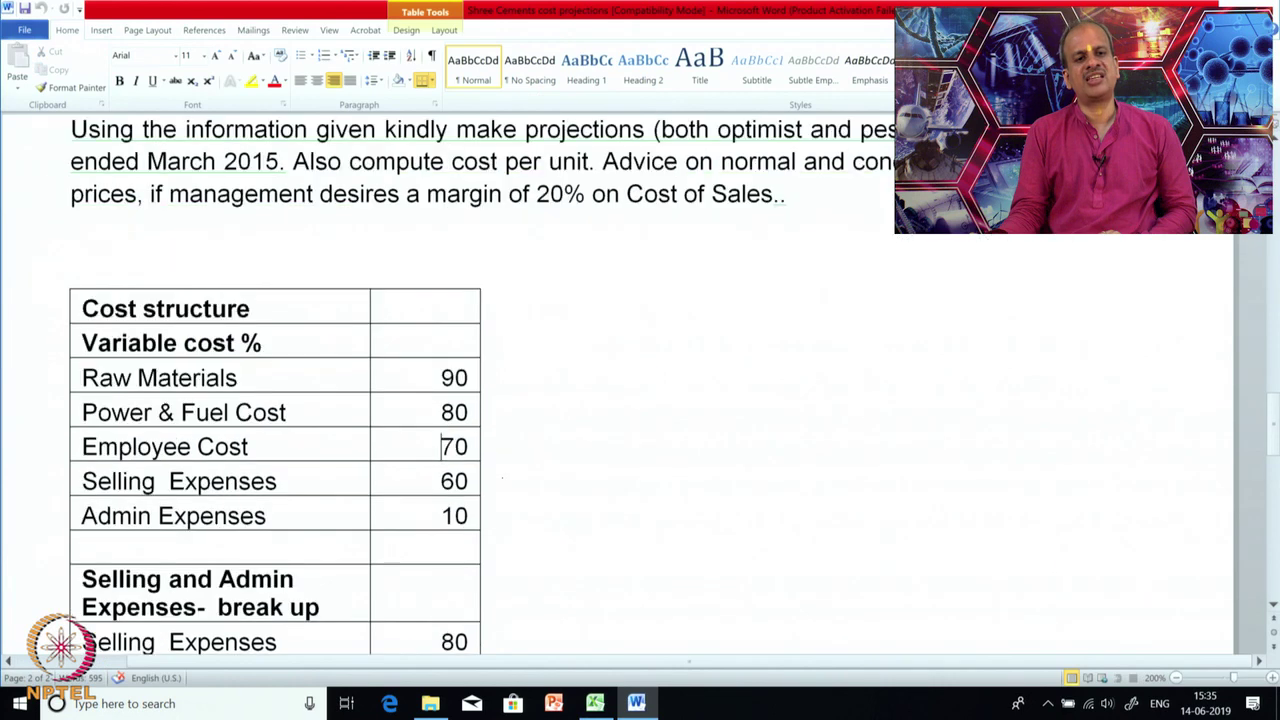
{"action": "scroll", "coordinate": [476, 537], "scroll_direction": "down", "scroll_amount": 2}
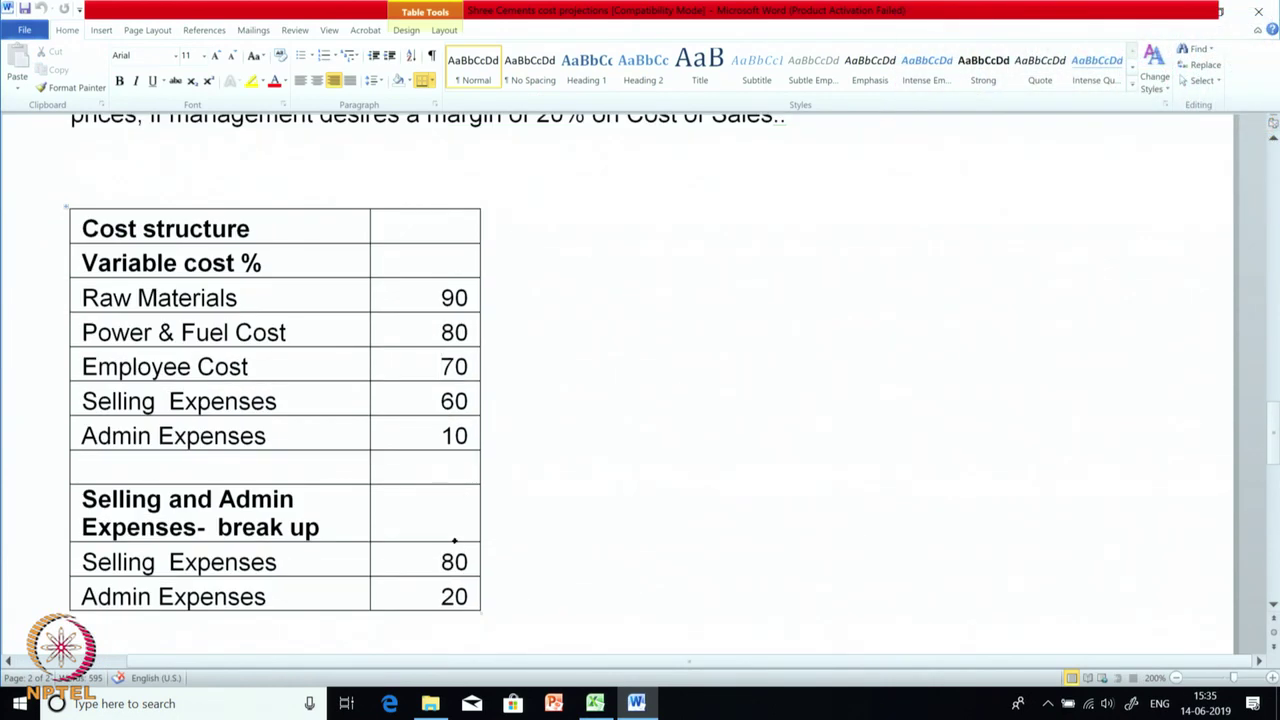
{"action": "scroll", "coordinate": [455, 540], "scroll_direction": "down", "scroll_amount": 4}
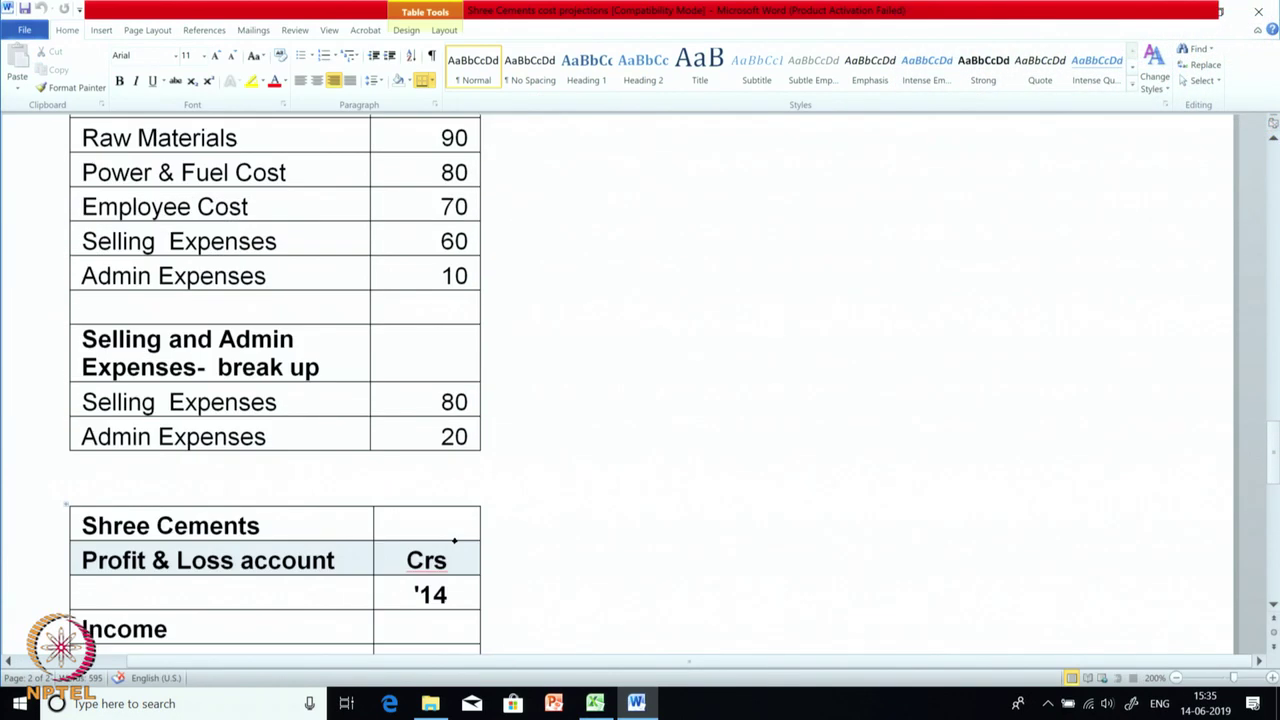
{"action": "scroll", "coordinate": [456, 541], "scroll_direction": "up", "scroll_amount": 4}
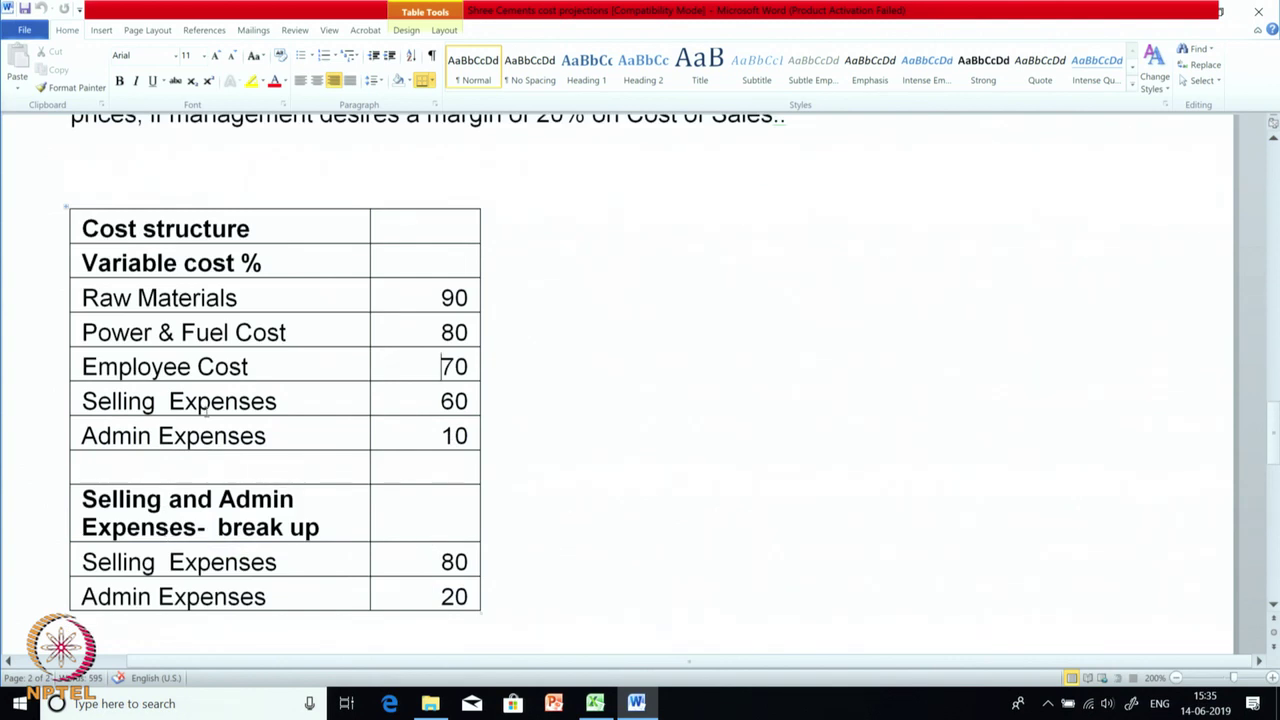
{"action": "scroll", "coordinate": [380, 527], "scroll_direction": "down", "scroll_amount": 8}
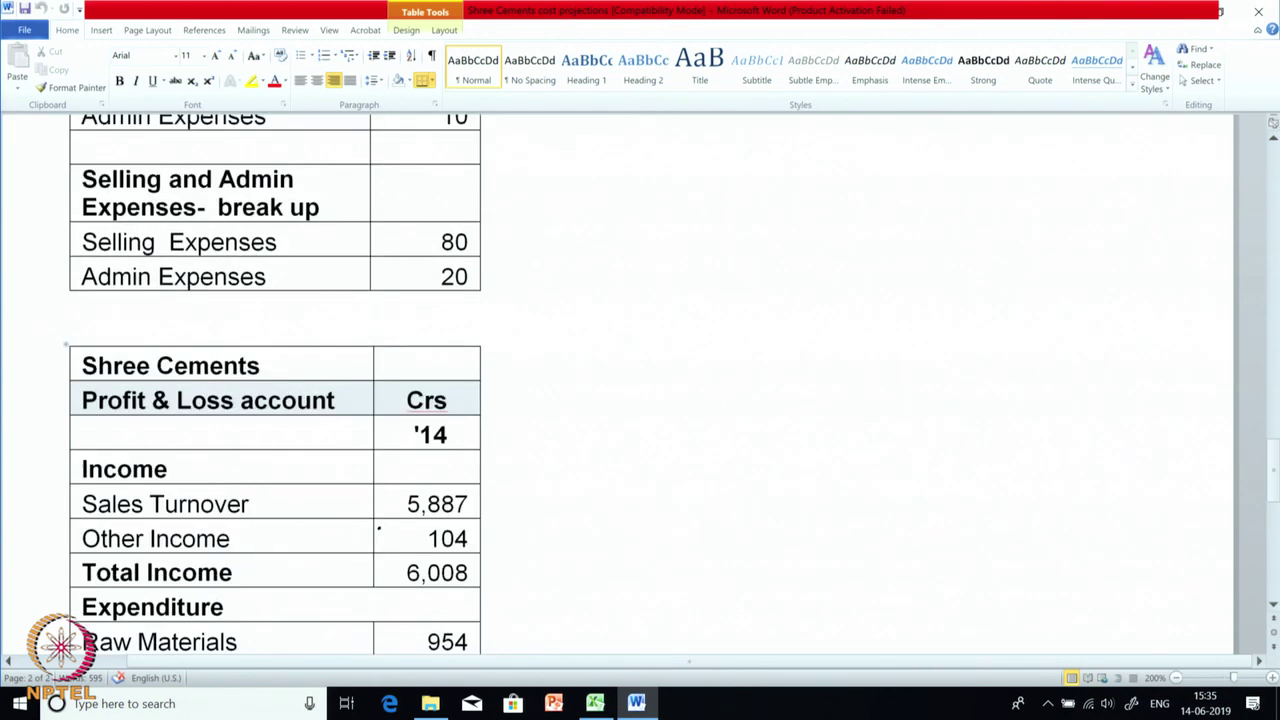
{"action": "scroll", "coordinate": [379, 530], "scroll_direction": "up", "scroll_amount": 4}
{"action": "scroll", "coordinate": [379, 526], "scroll_direction": "down", "scroll_amount": 16}
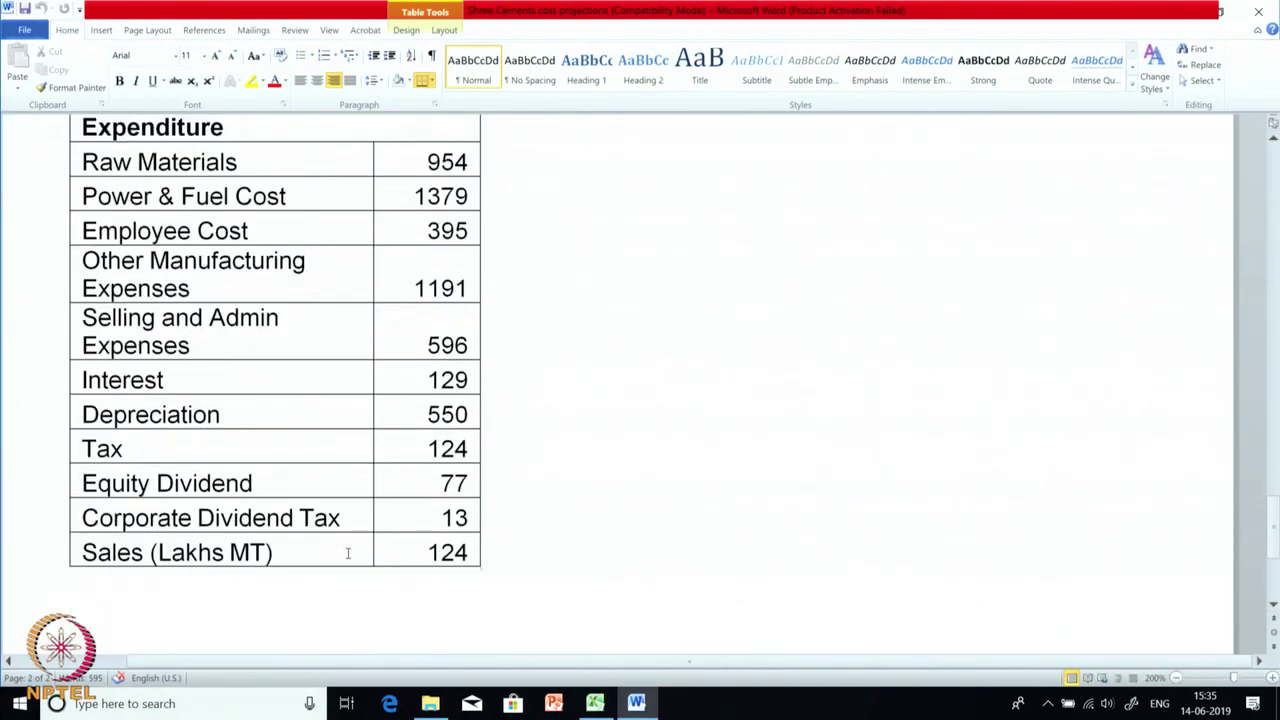
{"action": "scroll", "coordinate": [348, 553], "scroll_direction": "up", "scroll_amount": 2}
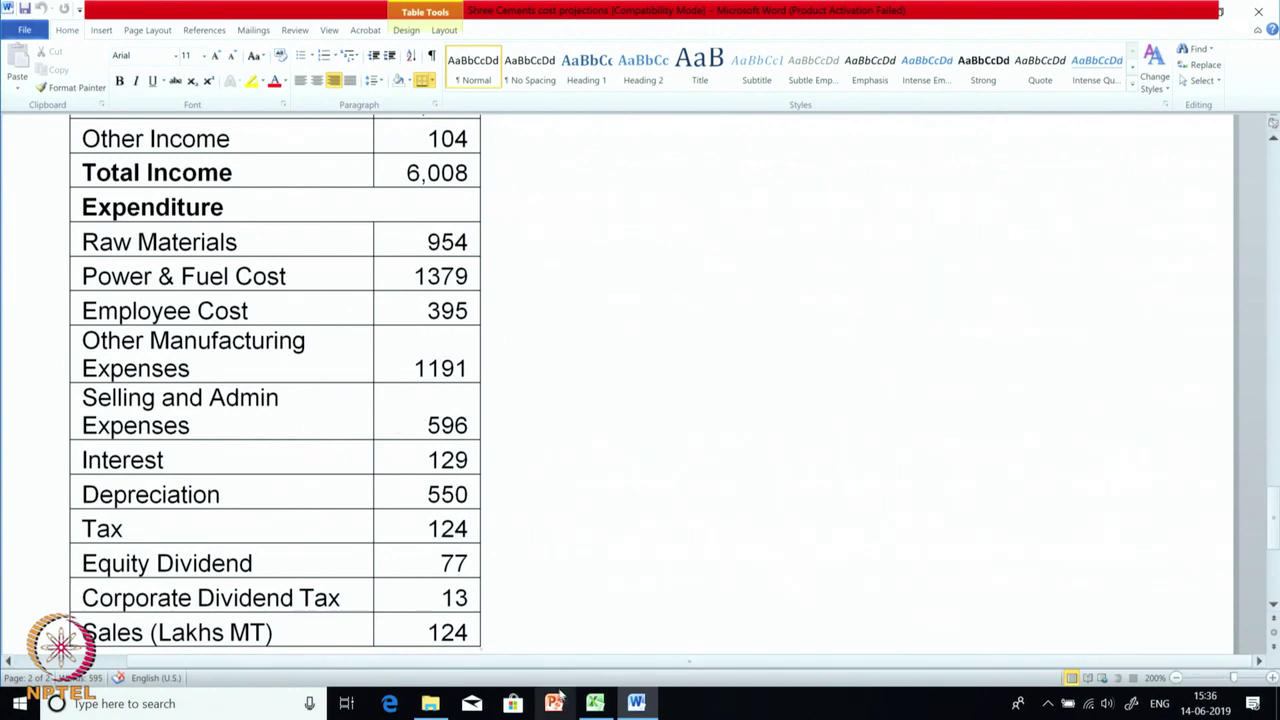
{"action": "left_click", "coordinate": [595, 703]}
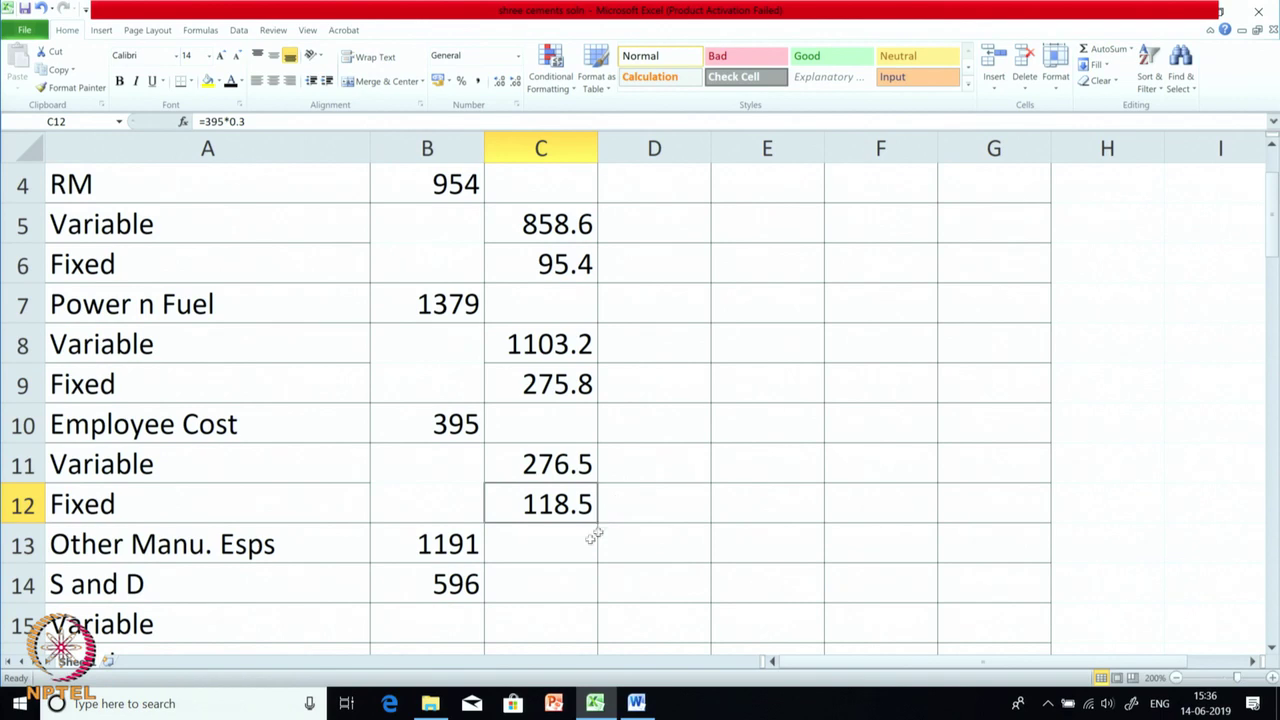
Set the font colour of the 2014 Other Manu. Esps amount in C13 to black and review the surrounding cost rows.
{"action": "left_click", "coordinate": [578, 544]}
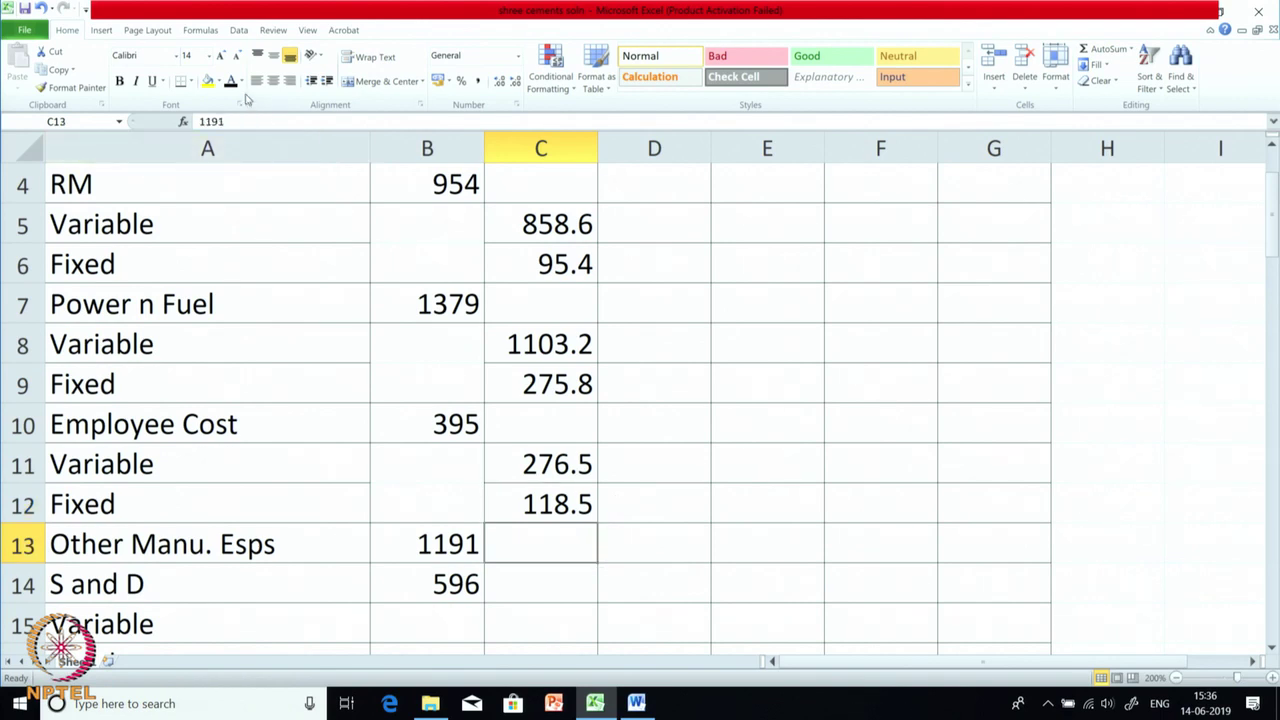
{"action": "left_click", "coordinate": [233, 84]}
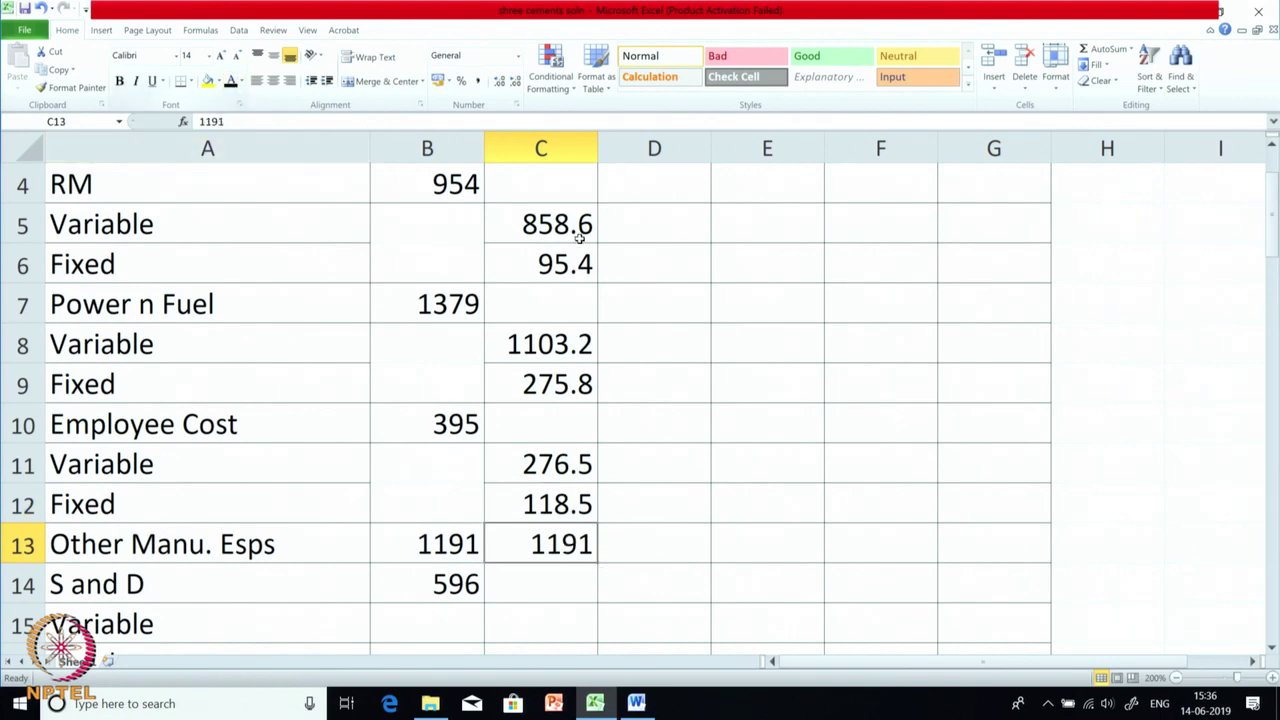
{"action": "scroll", "coordinate": [683, 466], "scroll_direction": "up", "scroll_amount": 1}
{"action": "scroll", "coordinate": [585, 464], "scroll_direction": "down", "scroll_amount": 2}
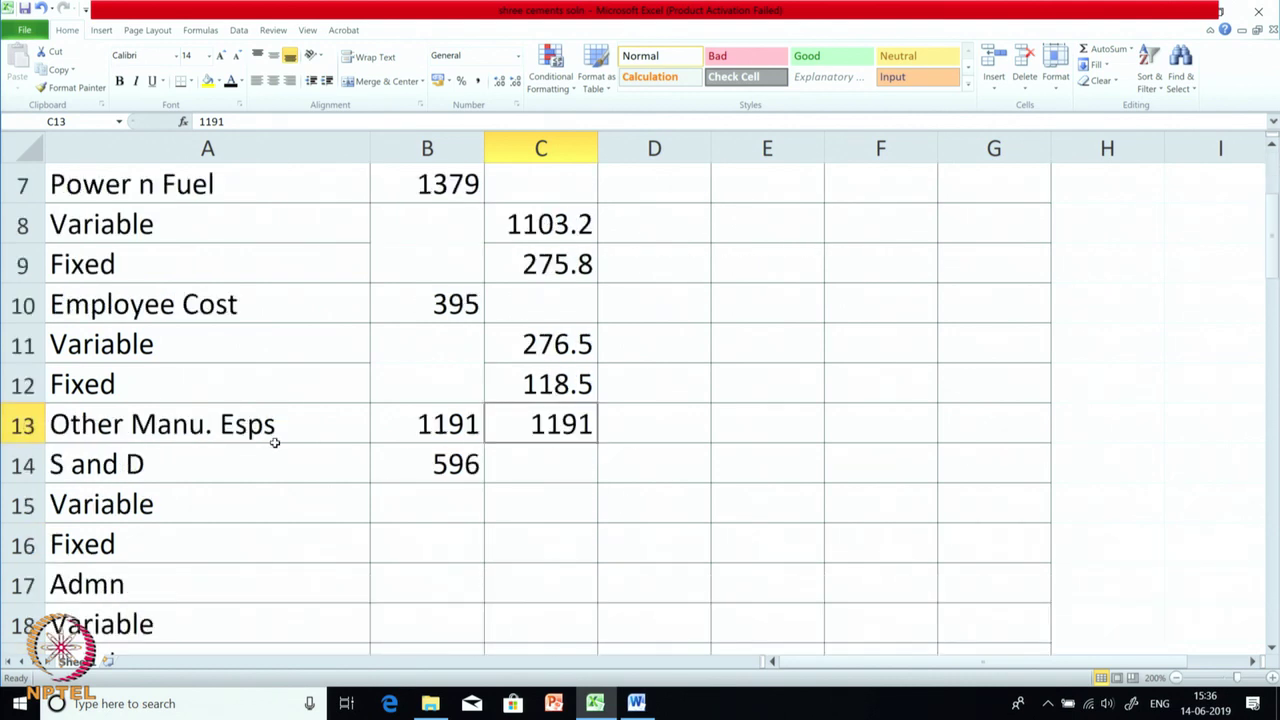
{"action": "scroll", "coordinate": [229, 486], "scroll_direction": "up", "scroll_amount": 2}
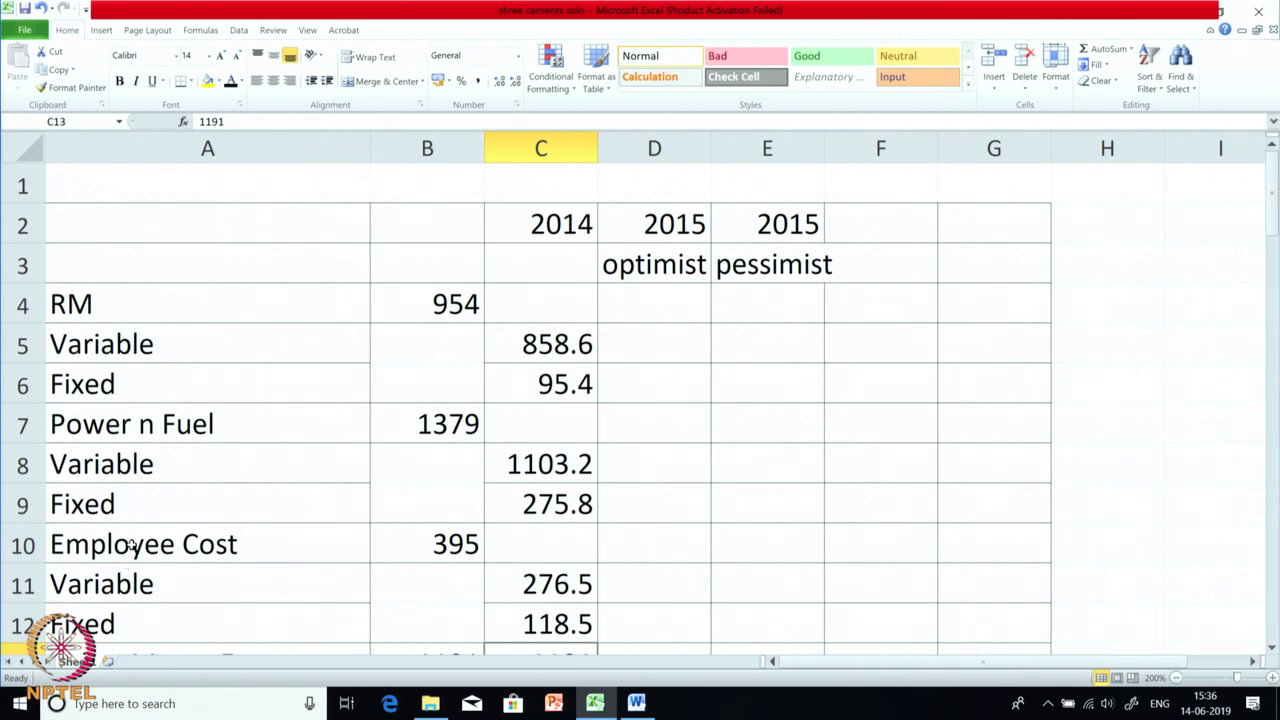
{"action": "scroll", "coordinate": [252, 470], "scroll_direction": "down", "scroll_amount": 1}
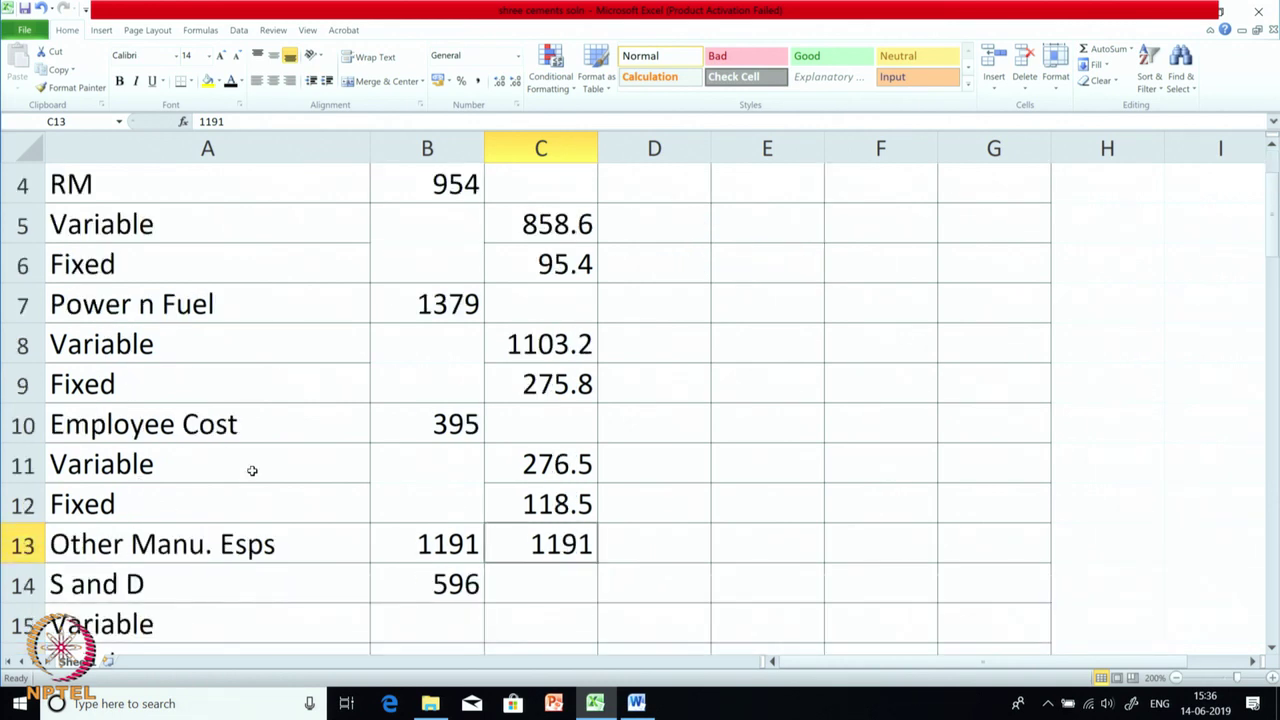
{"action": "scroll", "coordinate": [252, 470], "scroll_direction": "down", "scroll_amount": 1}
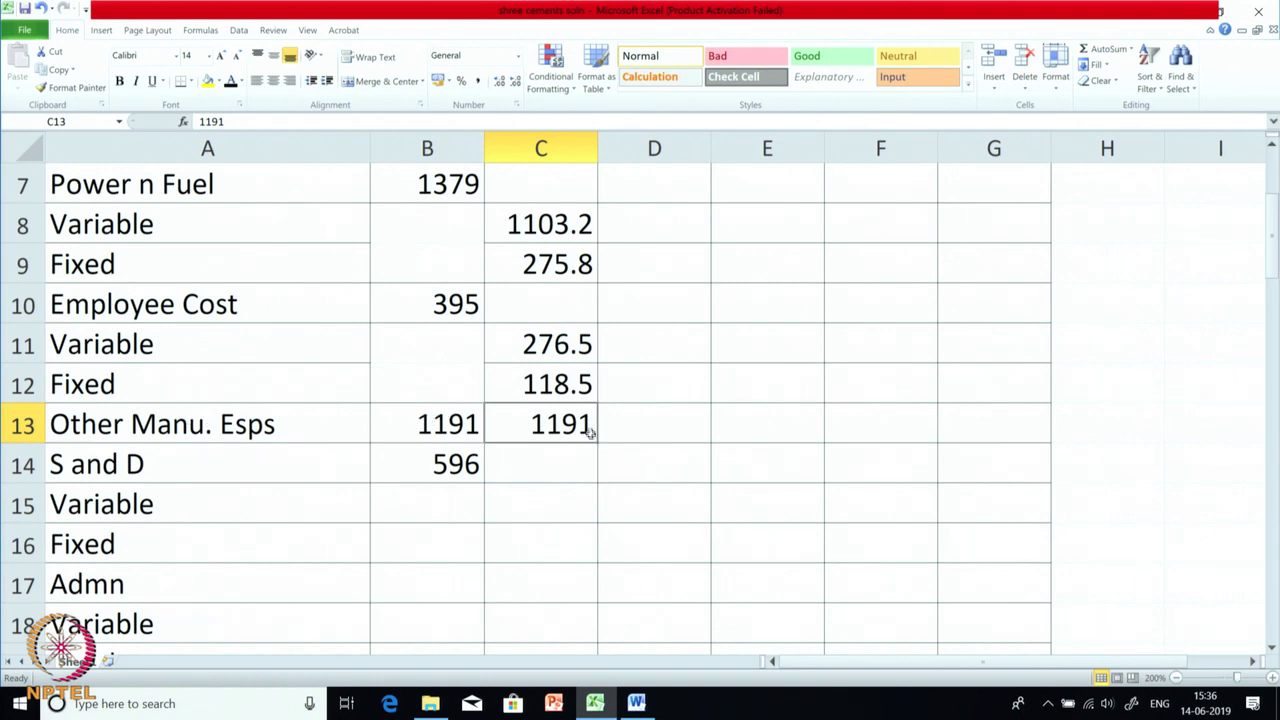
{"action": "scroll", "coordinate": [583, 426], "scroll_direction": "down", "scroll_amount": 1}
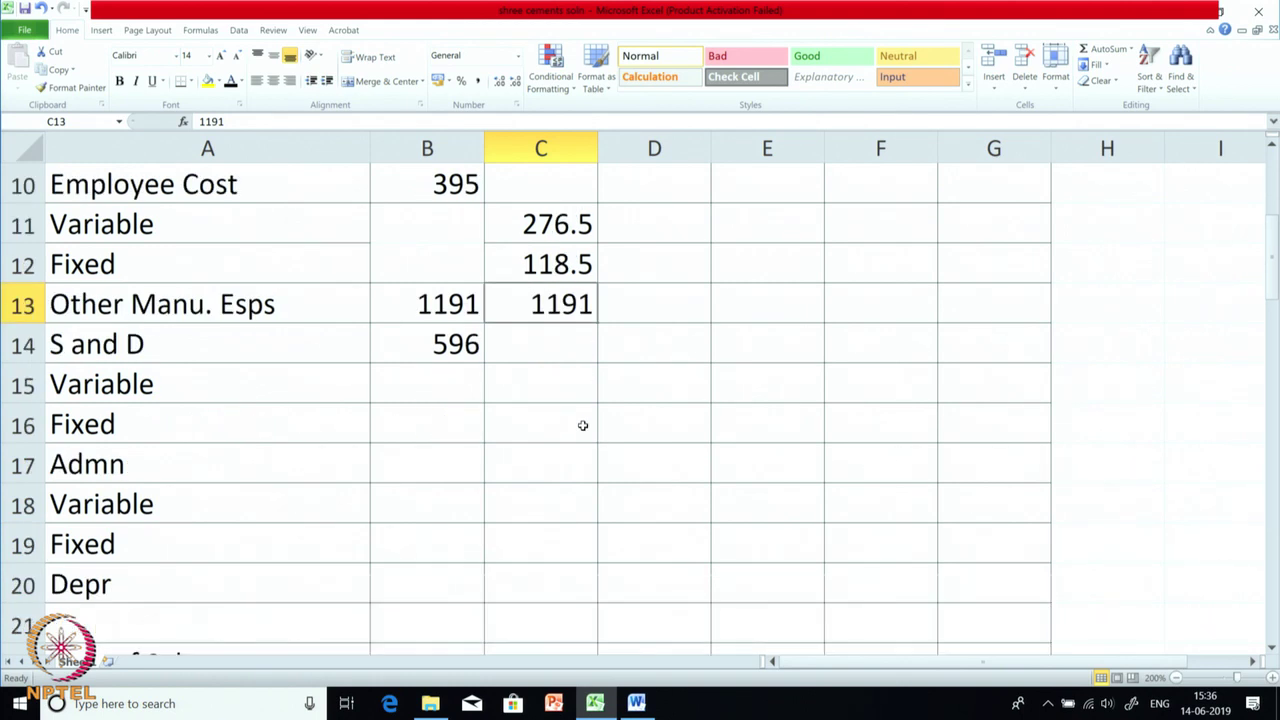
Review the formula in C15, and check the Selling and Admin Expenses amount, break-up and variable percentages in the Word document.
{"action": "left_click", "coordinate": [516, 388]}
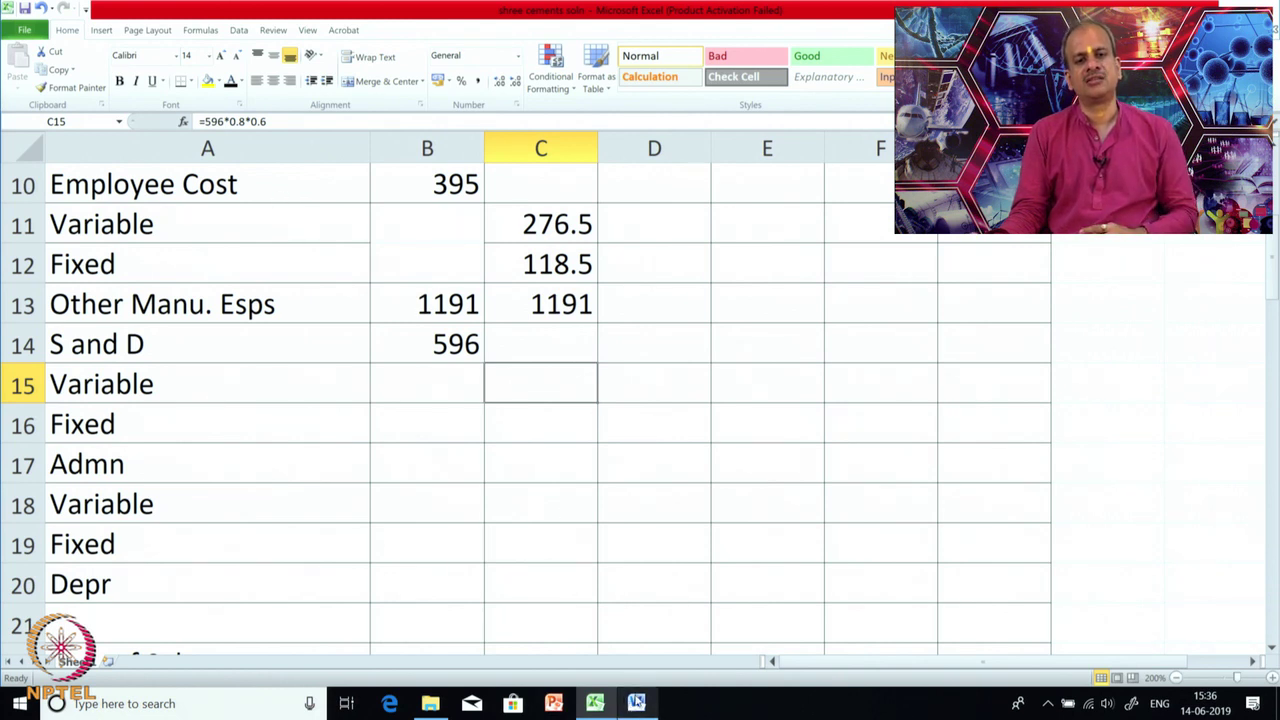
{"action": "left_click", "coordinate": [636, 703]}
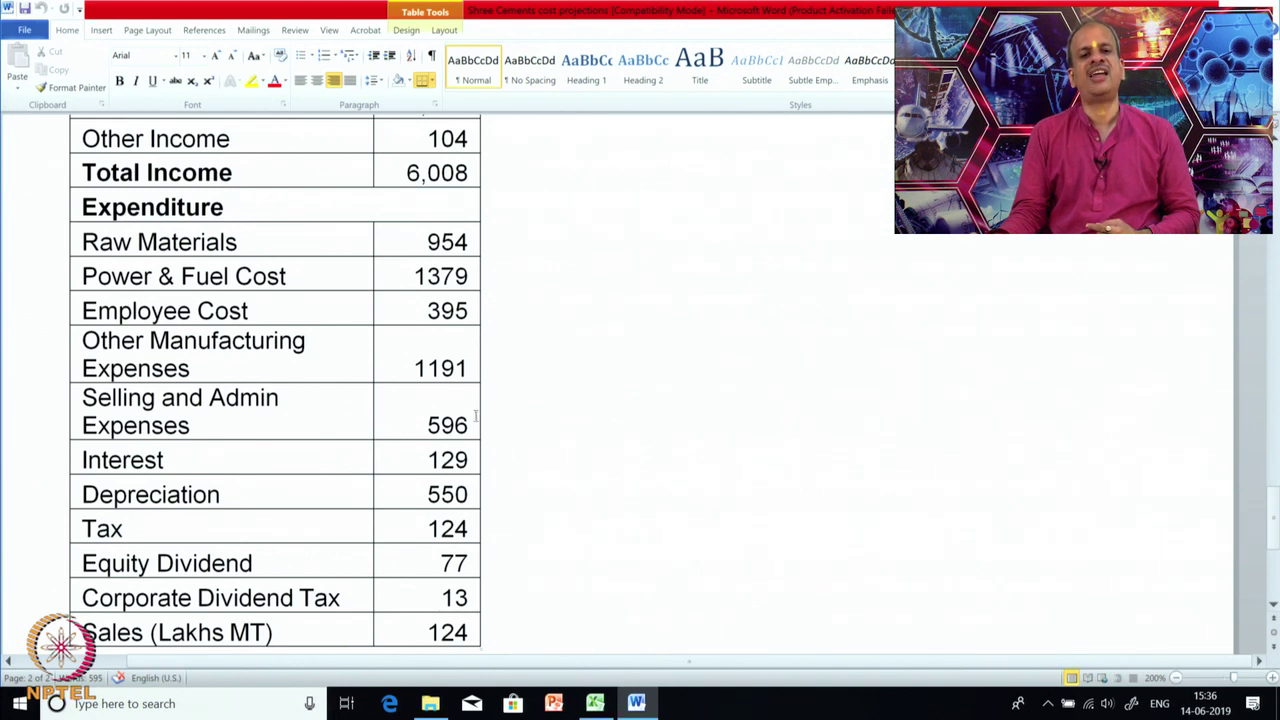
{"action": "scroll", "coordinate": [420, 478], "scroll_direction": "up", "scroll_amount": 5}
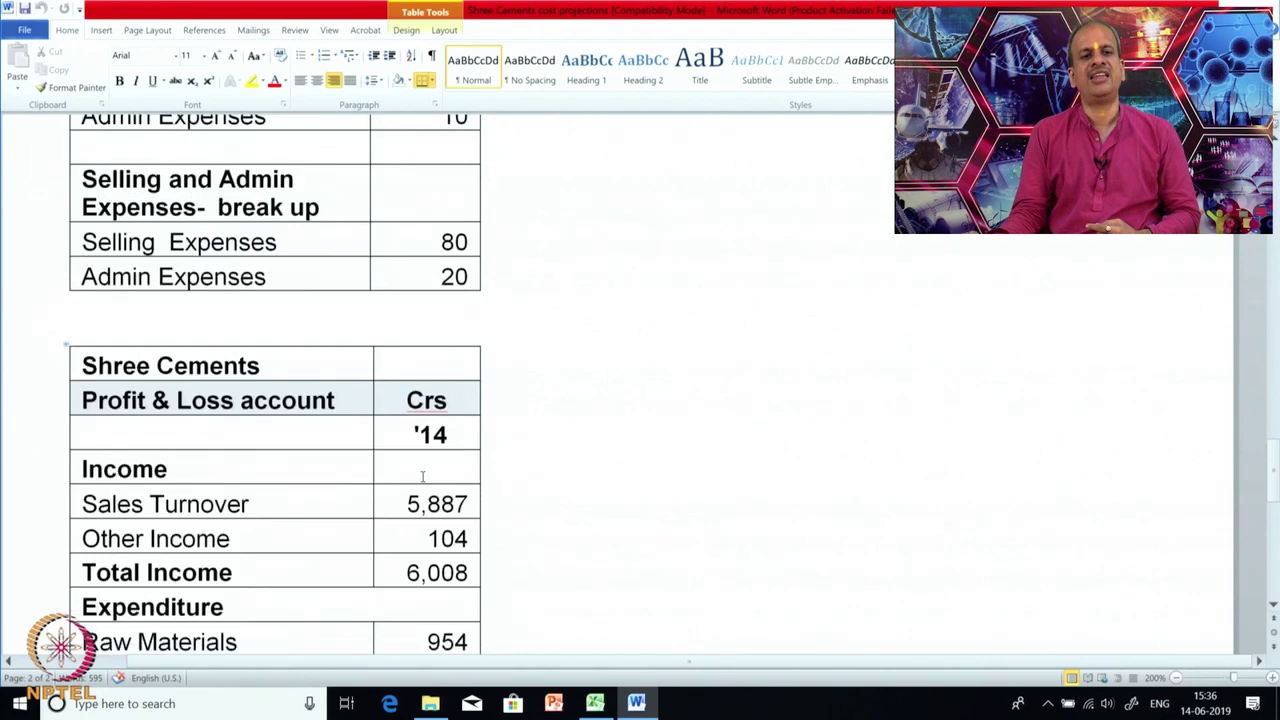
{"action": "scroll", "coordinate": [422, 476], "scroll_direction": "up", "scroll_amount": 1}
{"action": "left_click", "coordinate": [433, 325]}
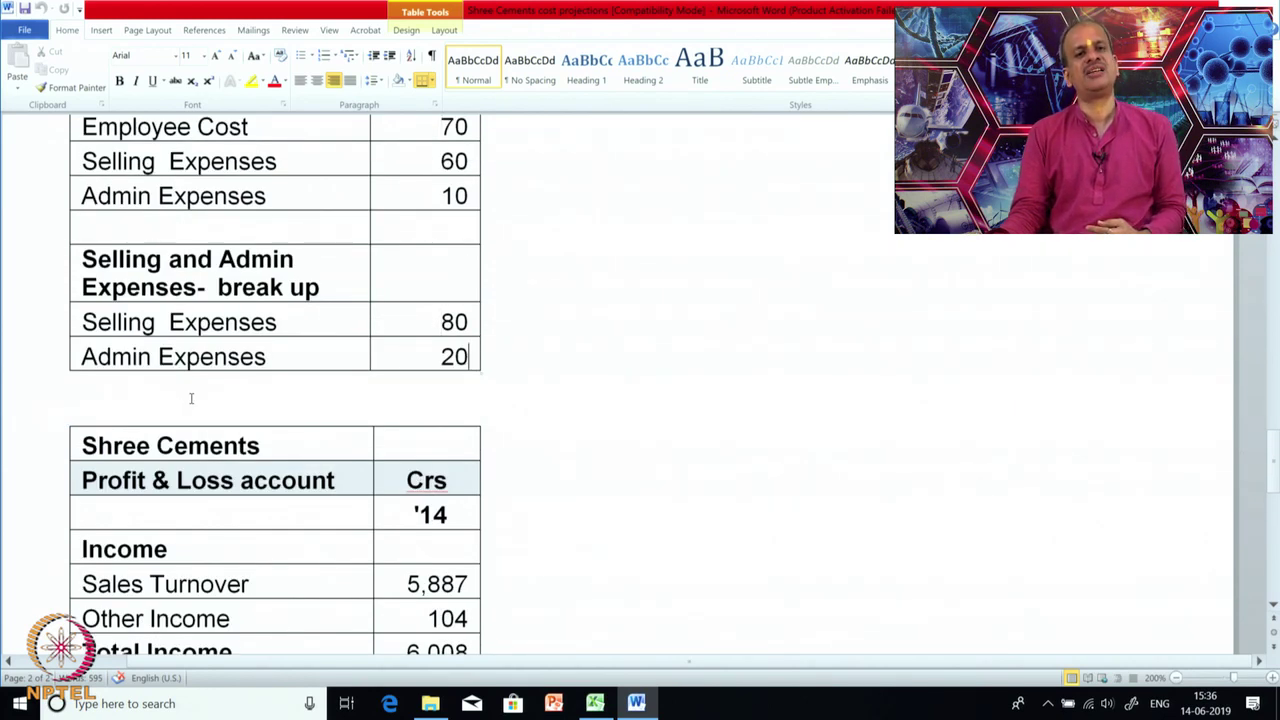
{"action": "scroll", "coordinate": [297, 413], "scroll_direction": "down", "scroll_amount": 5}
{"action": "scroll", "coordinate": [344, 405], "scroll_direction": "down", "scroll_amount": 2}
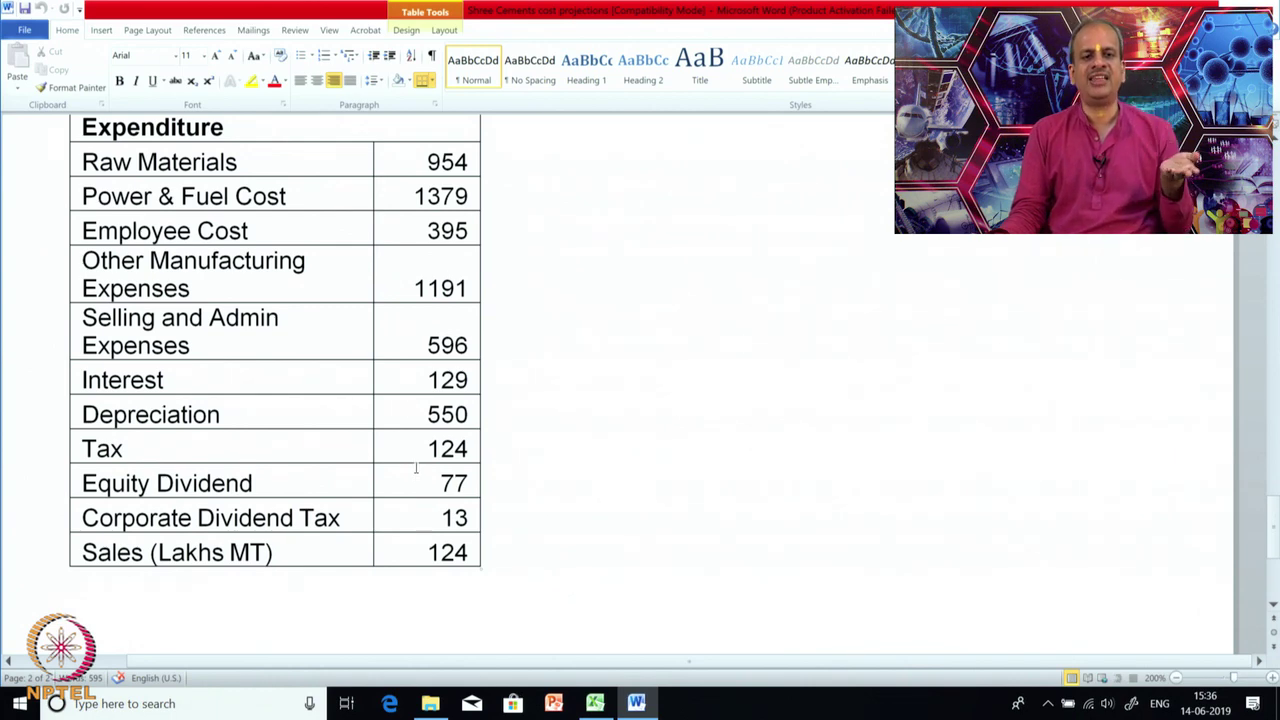
{"action": "scroll", "coordinate": [416, 468], "scroll_direction": "up", "scroll_amount": 9}
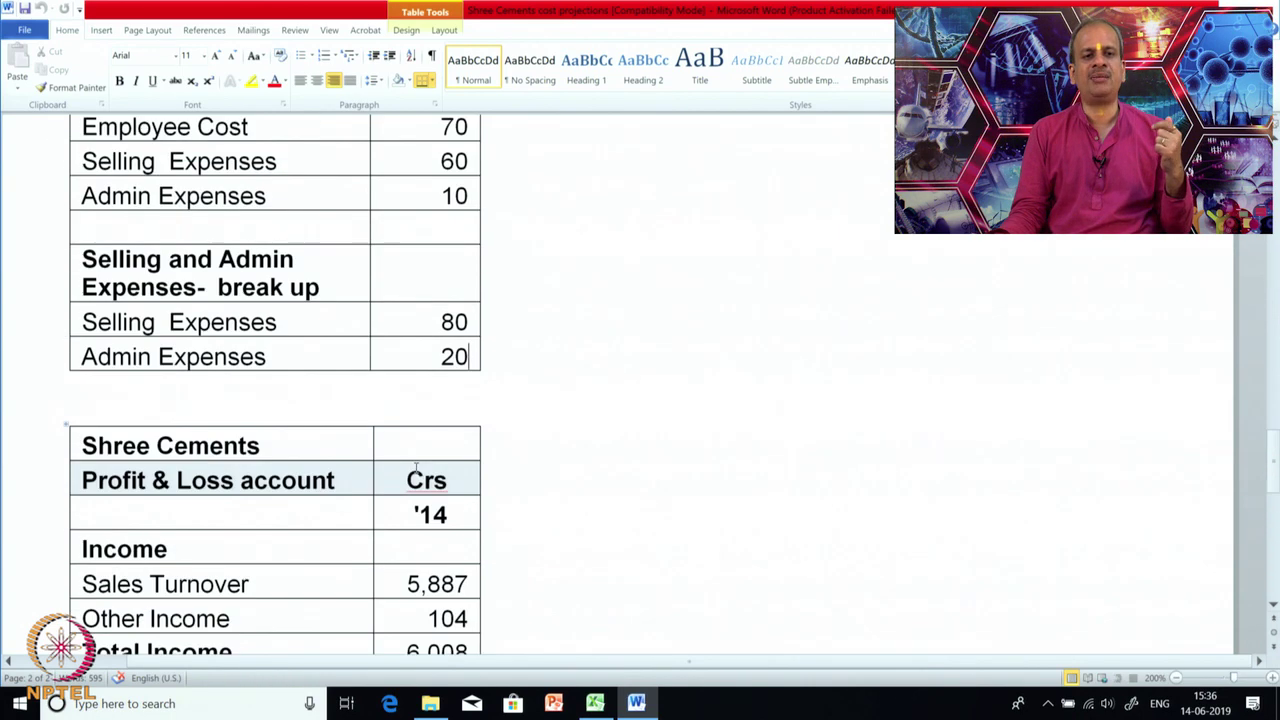
{"action": "scroll", "coordinate": [416, 468], "scroll_direction": "up", "scroll_amount": 1}
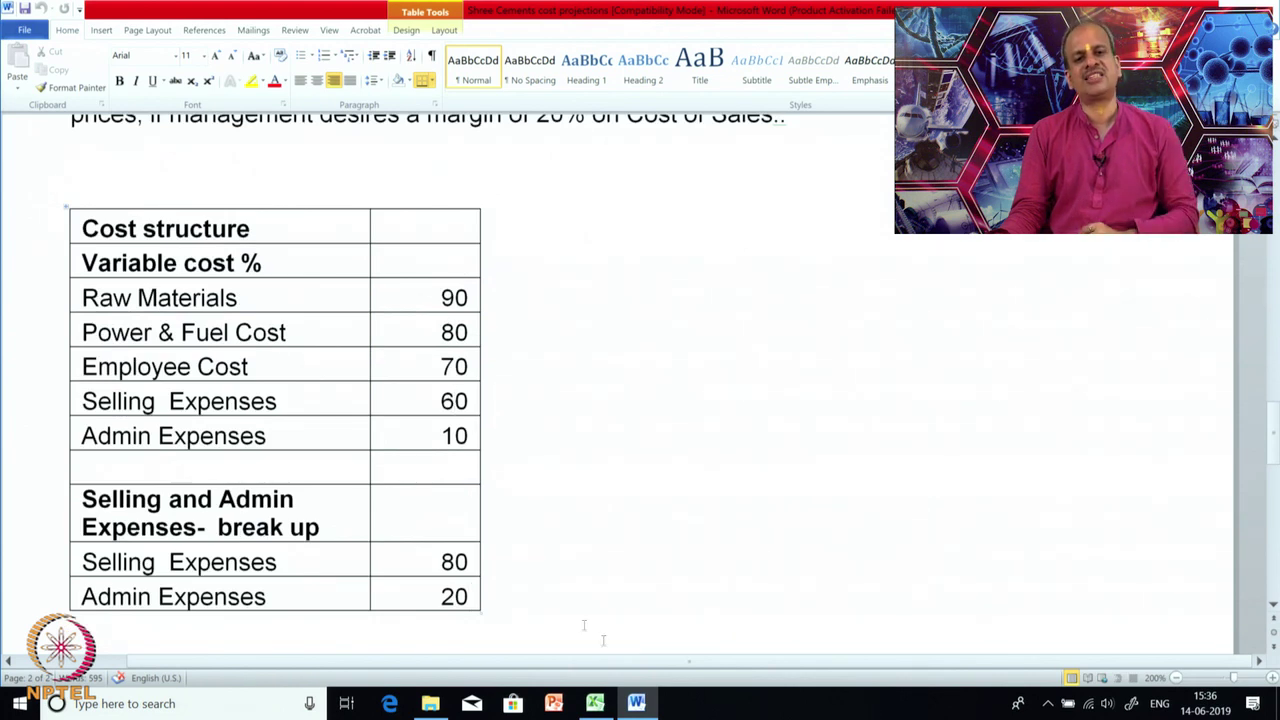
Return to the Excel cost sheet and set the font colour of the 2014 S and D variable and fixed costs in C15:C16 to black.
{"action": "left_click", "coordinate": [595, 703]}
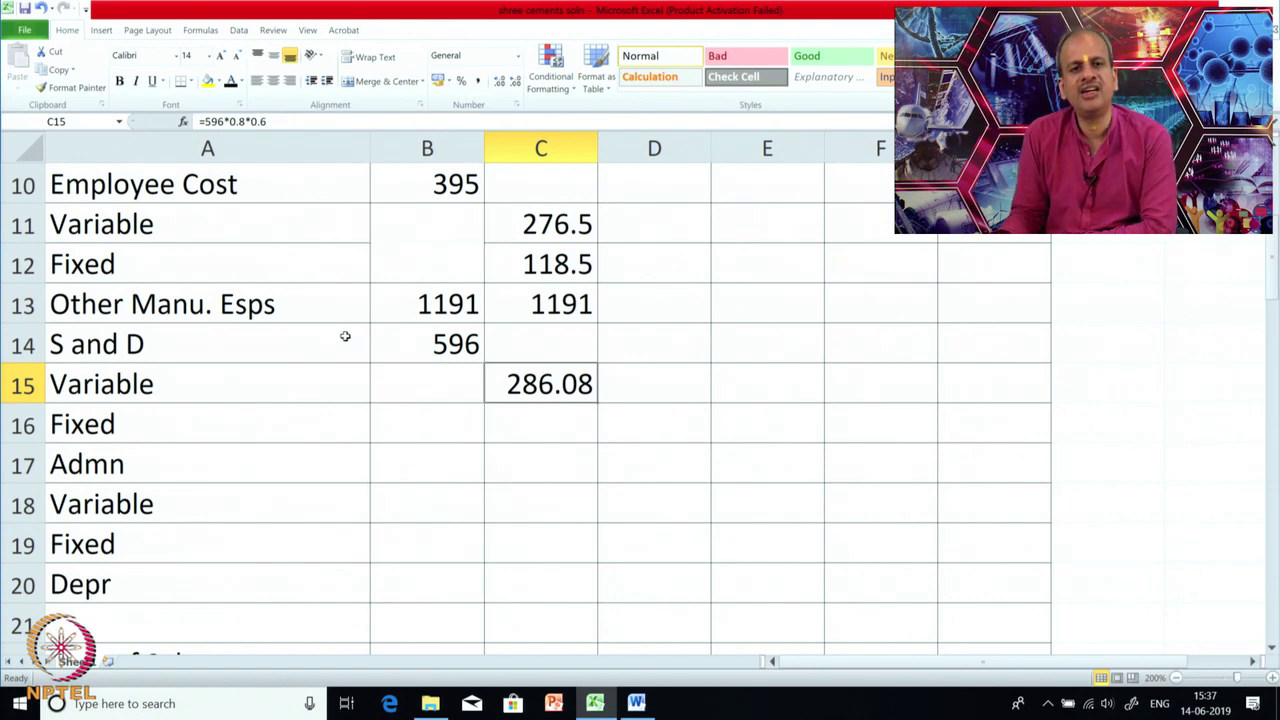
{"action": "left_click", "coordinate": [551, 423]}
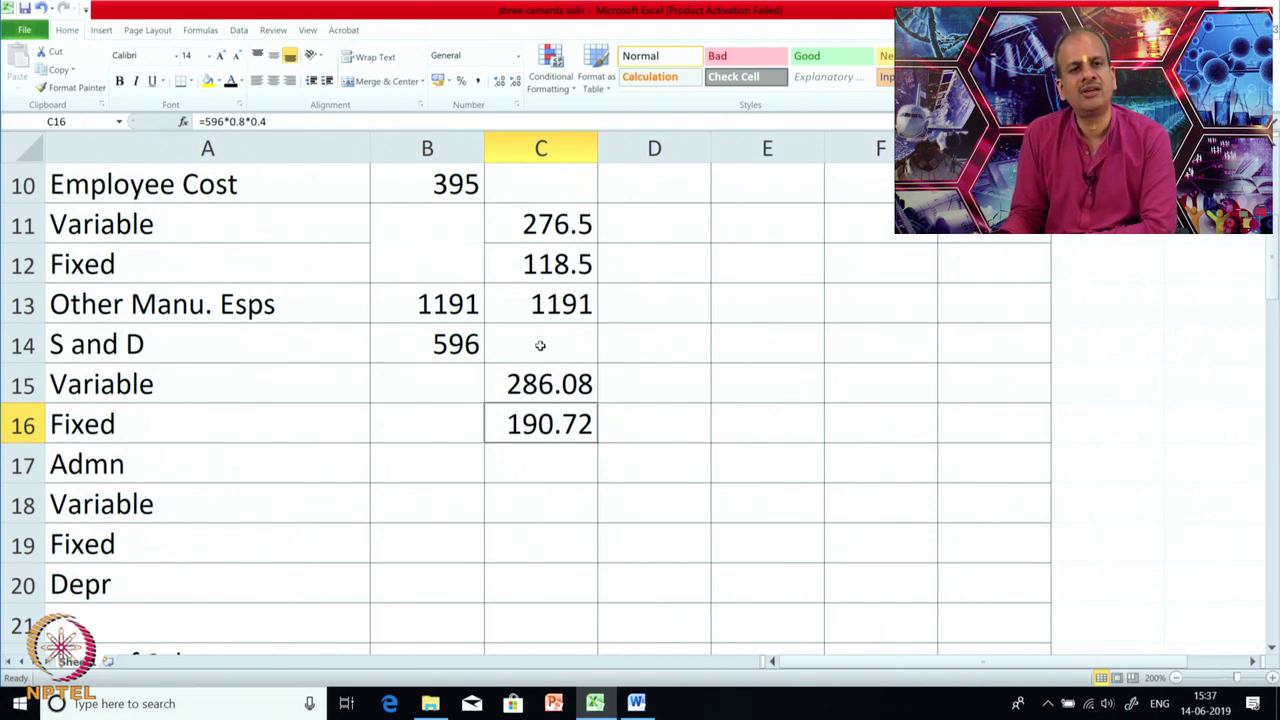
Set the font colour of the 2014 Admn variable and fixed costs in C18:C19 to black and review their formulas against B14.
{"action": "scroll", "coordinate": [540, 345], "scroll_direction": "down", "scroll_amount": 1}
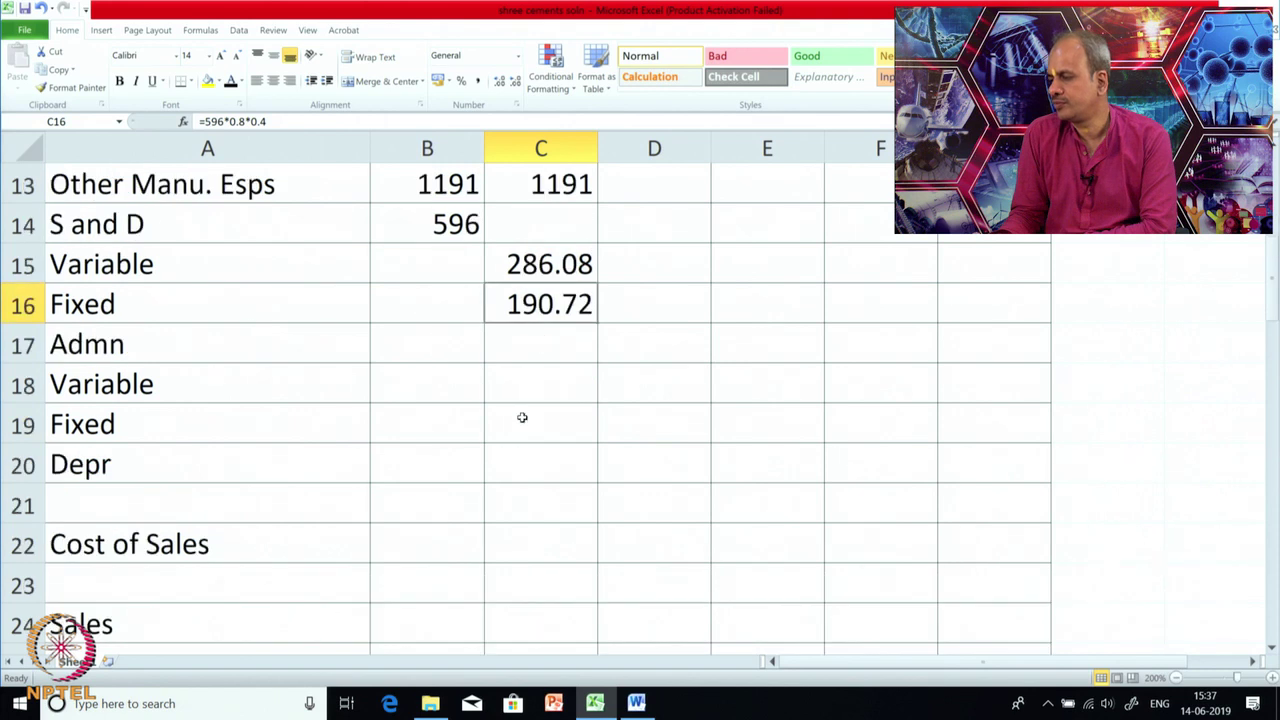
{"action": "left_click_drag", "start_coordinate": [543, 354], "coordinate": [535, 397]}
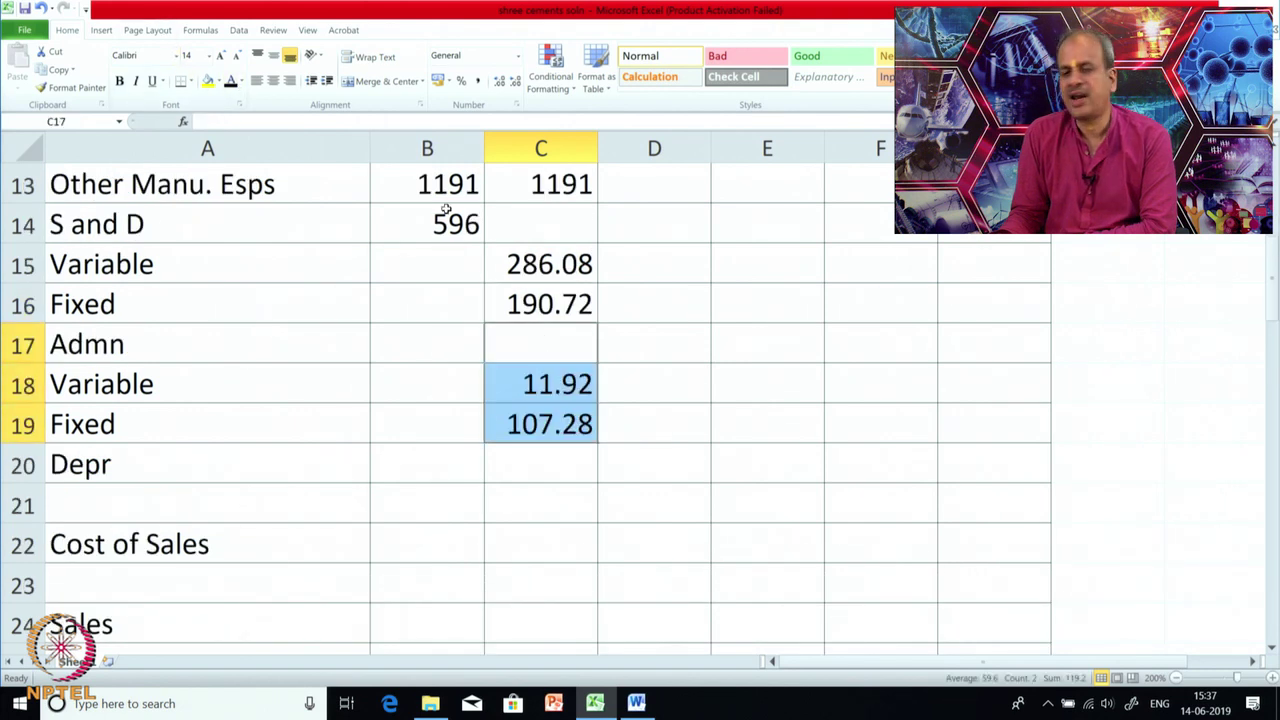
{"action": "left_click", "coordinate": [584, 376]}
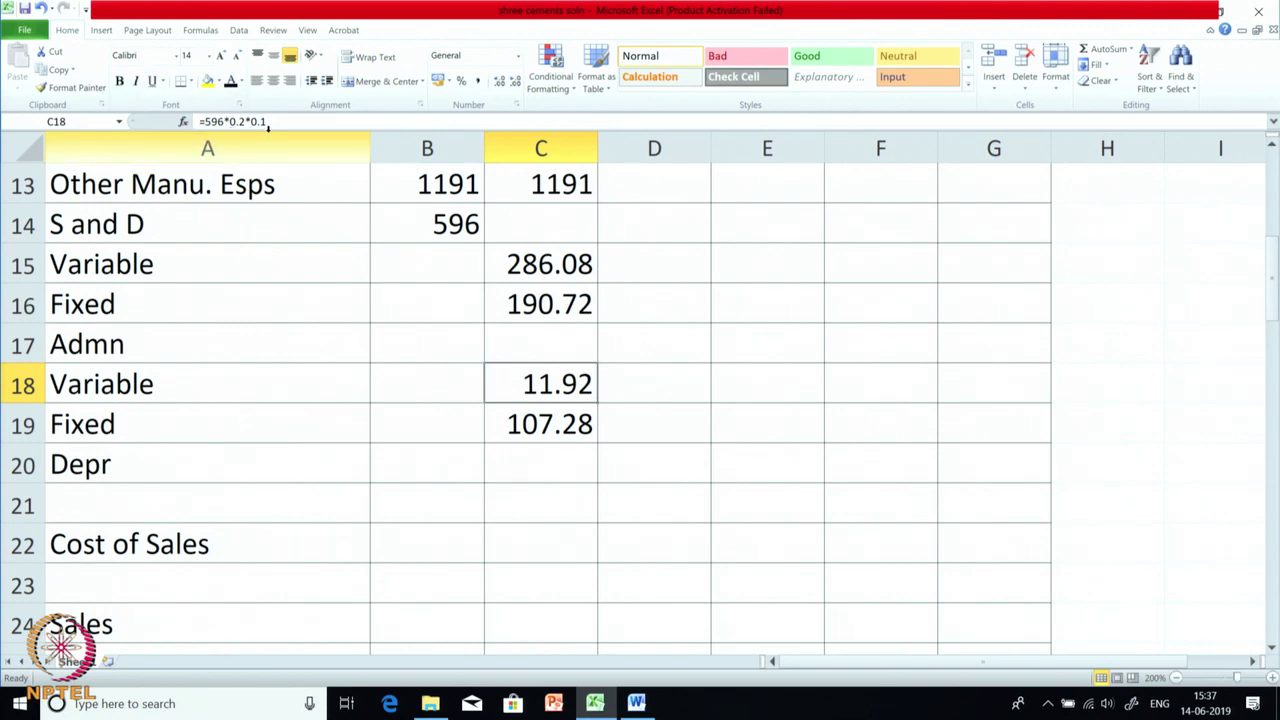
{"action": "left_click", "coordinate": [524, 430]}
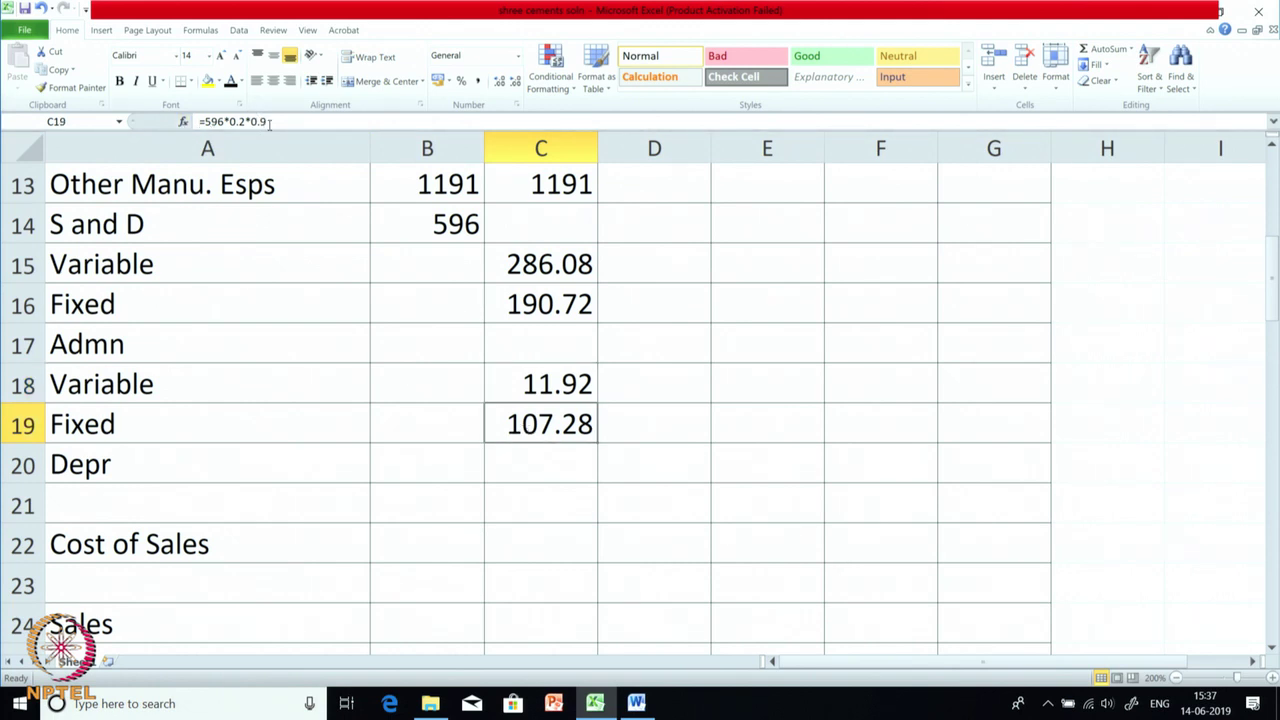
{"action": "left_click", "coordinate": [423, 222]}
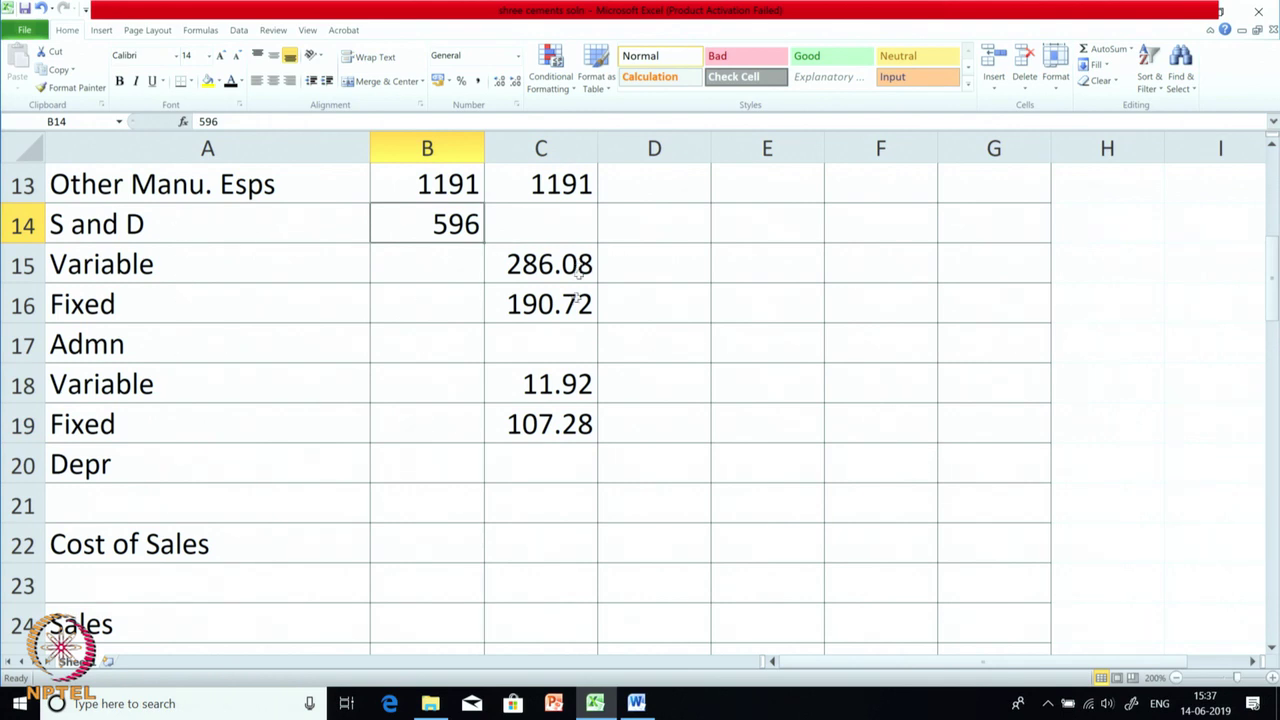
Check the 2014 Depr amount in C20 against Depreciation in the Word document's Profit & Loss table, and return to the Excel cost sheet.
{"action": "left_click", "coordinate": [534, 480]}
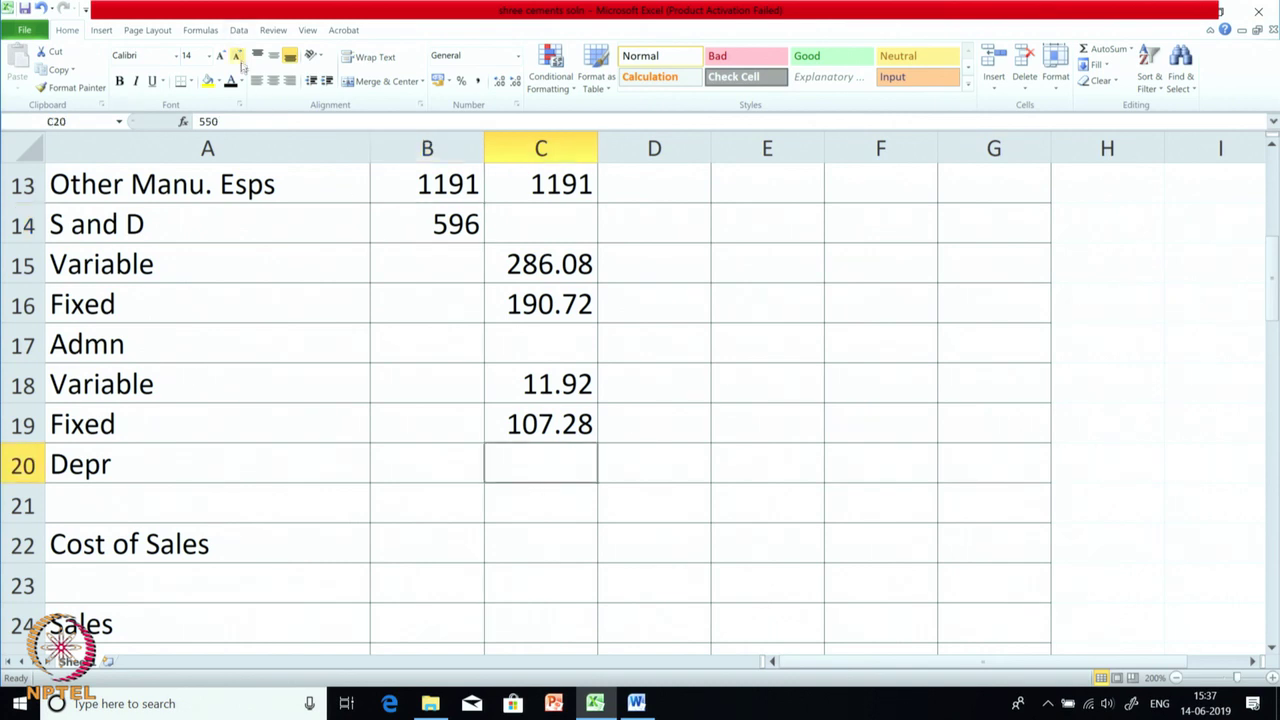
{"action": "left_click", "coordinate": [437, 459]}
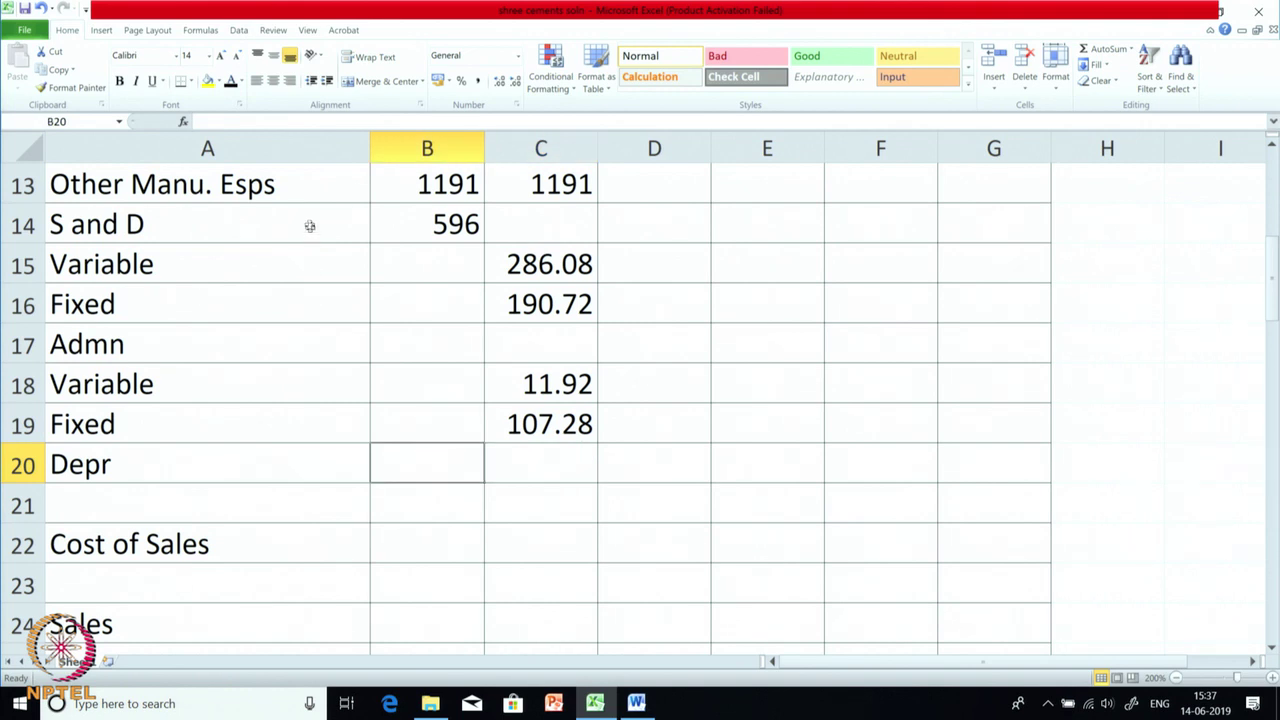
{"action": "left_click", "coordinate": [636, 703]}
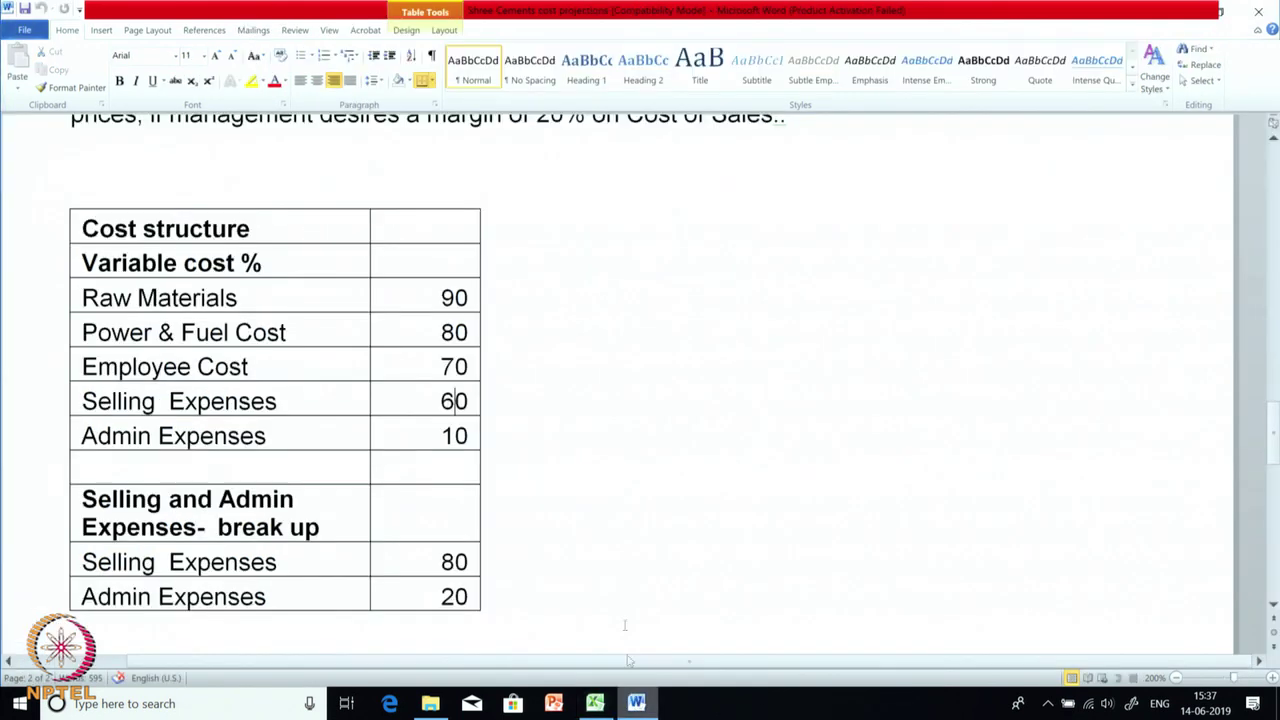
{"action": "scroll", "coordinate": [320, 593], "scroll_direction": "down", "scroll_amount": 10}
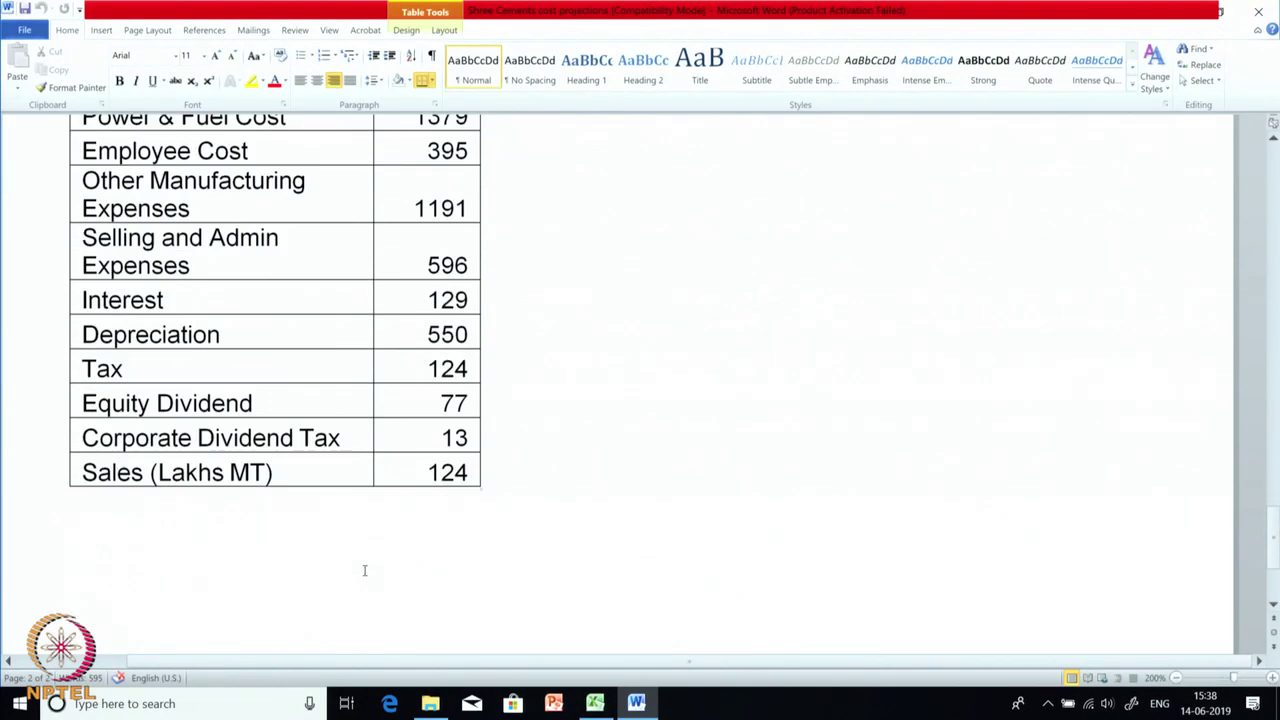
{"action": "left_click", "coordinate": [634, 703]}
{"action": "left_click", "coordinate": [598, 705]}
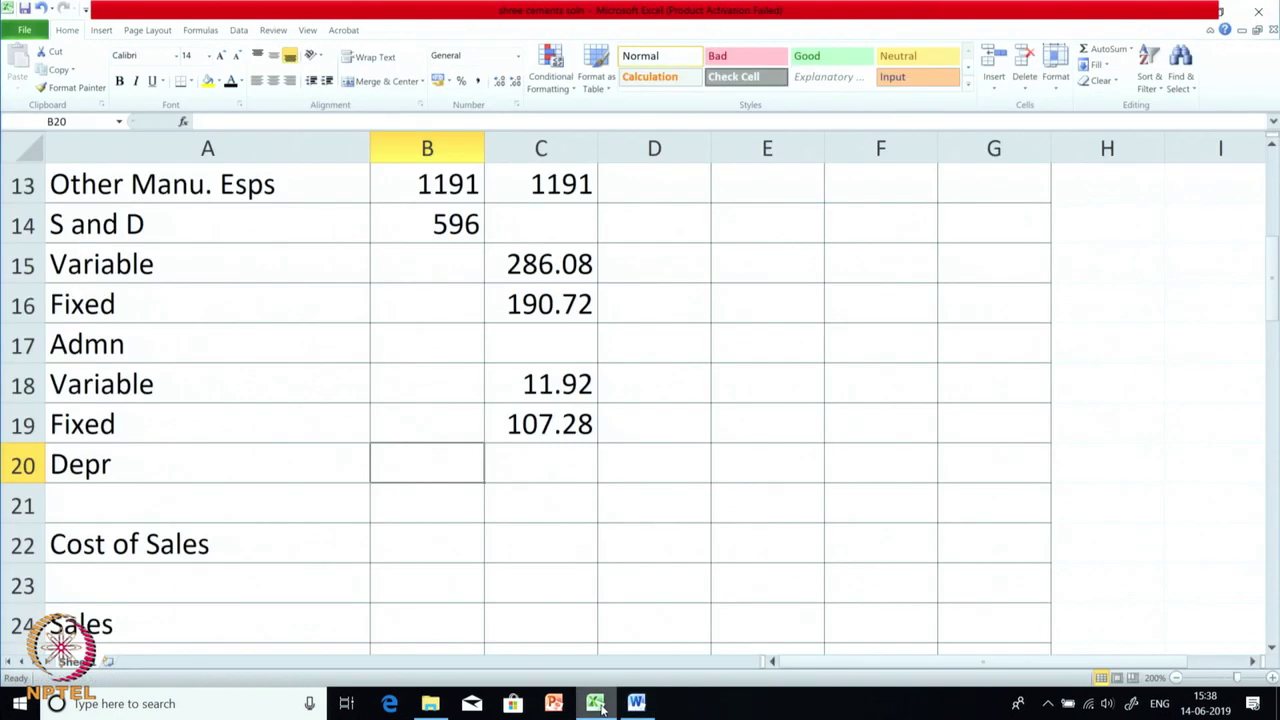
{"action": "scroll", "coordinate": [670, 545], "scroll_direction": "down", "scroll_amount": 1}
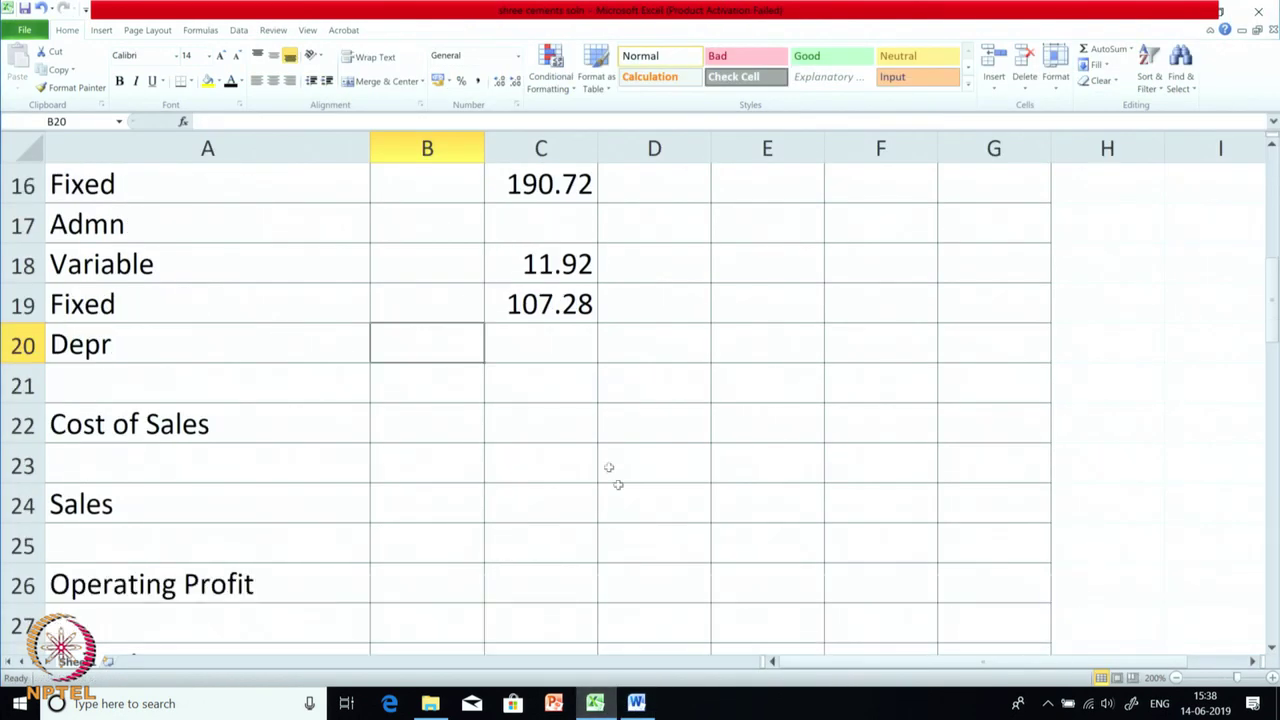
Set the font colour of the 2014 Depr amount, with the selection B20:C21, to black.
{"action": "left_click_drag", "start_coordinate": [451, 351], "coordinate": [514, 397]}
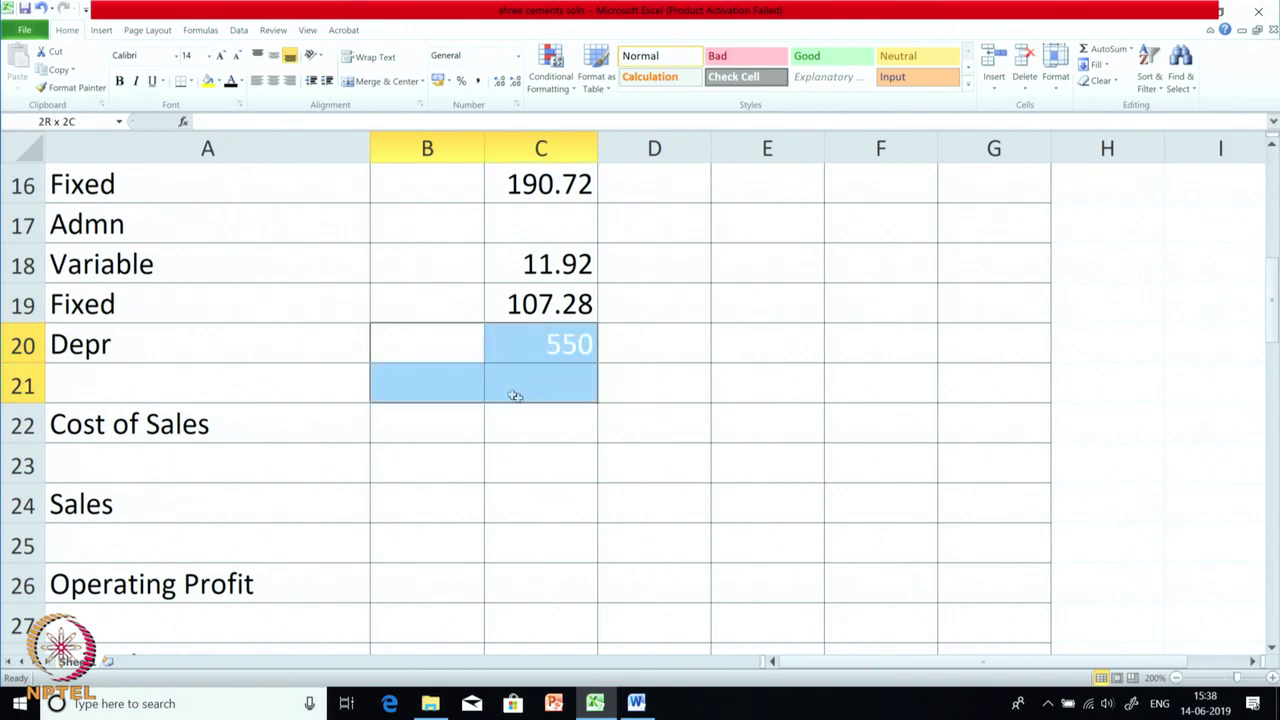
{"action": "left_click", "coordinate": [230, 82]}
{"action": "left_click", "coordinate": [555, 469]}
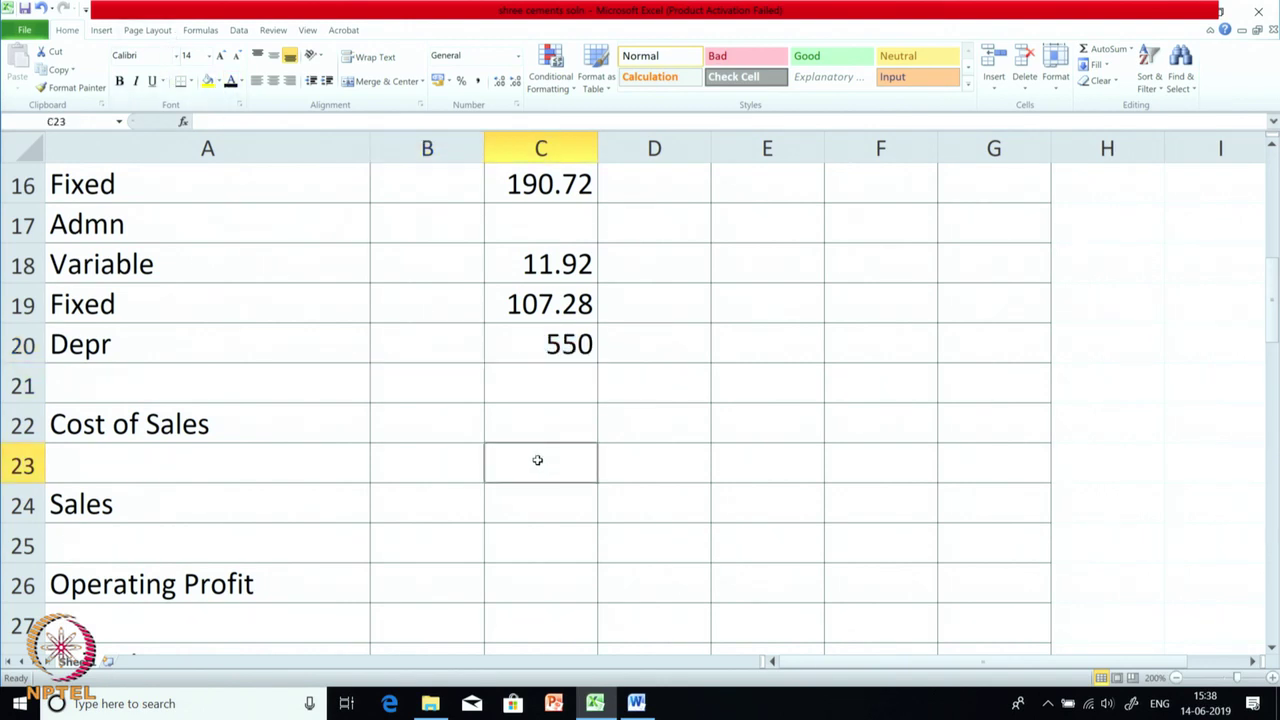
Review the 2014 cost lines against the SUM formula in C22 and set the Cost of Sales font colour to black.
{"action": "scroll", "coordinate": [535, 452], "scroll_direction": "up", "scroll_amount": 4}
{"action": "scroll", "coordinate": [491, 484], "scroll_direction": "up", "scroll_amount": 1}
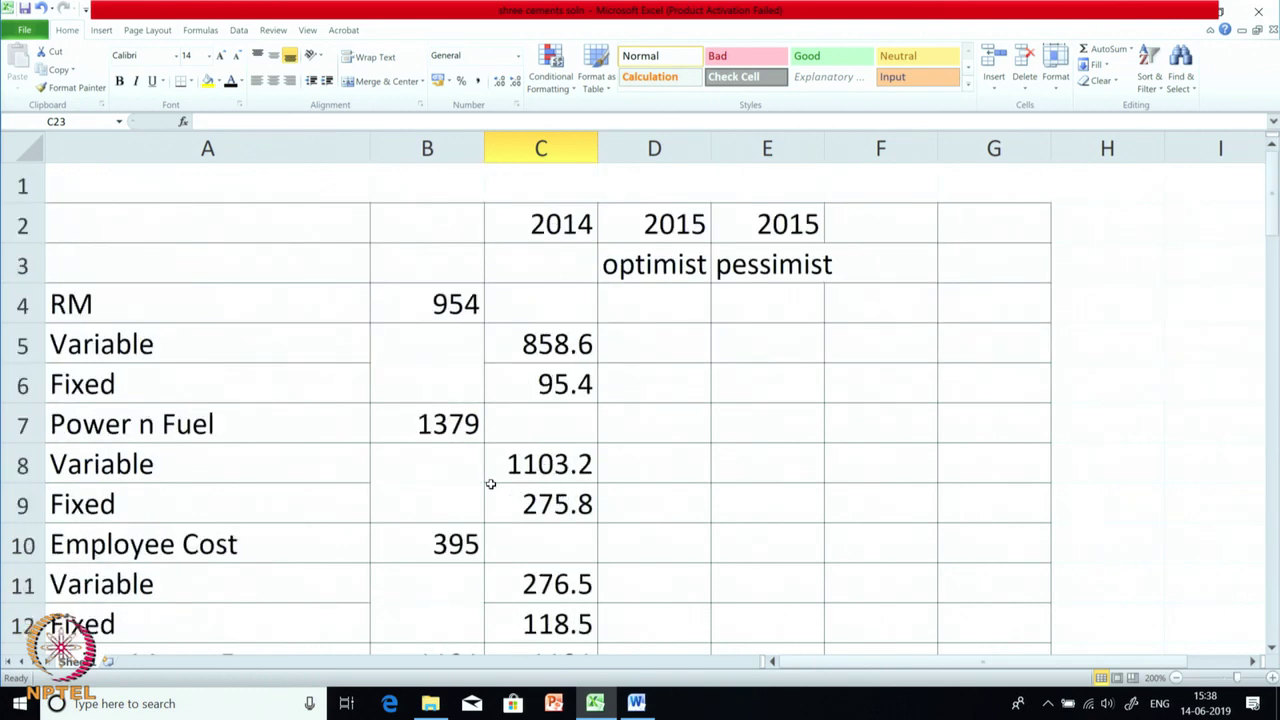
{"action": "scroll", "coordinate": [491, 484], "scroll_direction": "down", "scroll_amount": 8}
{"action": "scroll", "coordinate": [491, 484], "scroll_direction": "up", "scroll_amount": 2}
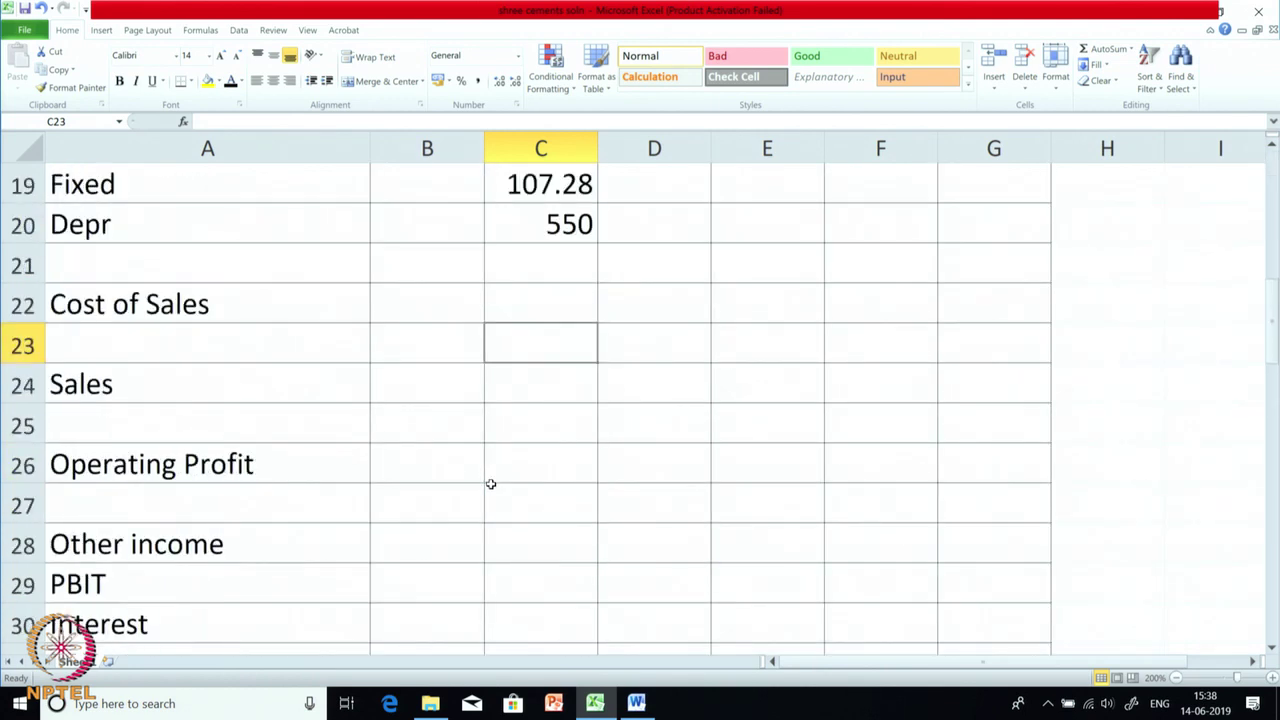
{"action": "left_click", "coordinate": [528, 302]}
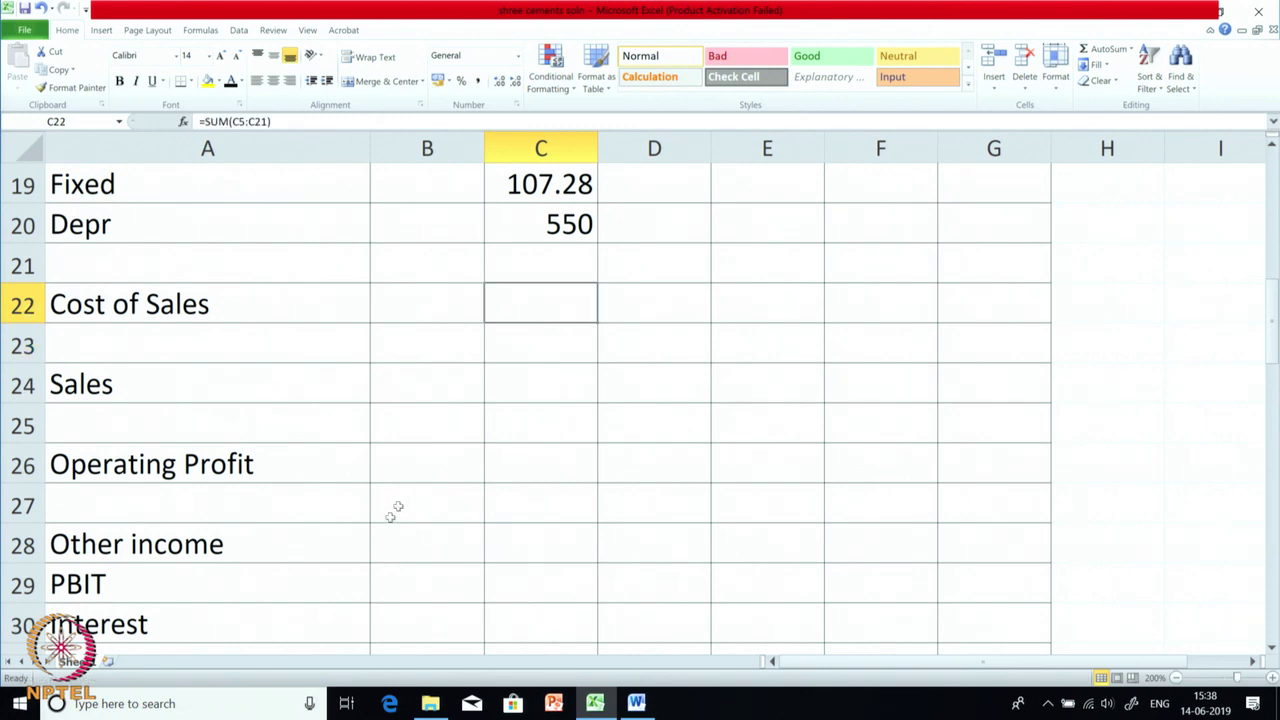
{"action": "scroll", "coordinate": [383, 523], "scroll_direction": "up", "scroll_amount": 4}
{"action": "scroll", "coordinate": [383, 523], "scroll_direction": "up", "scroll_amount": 2}
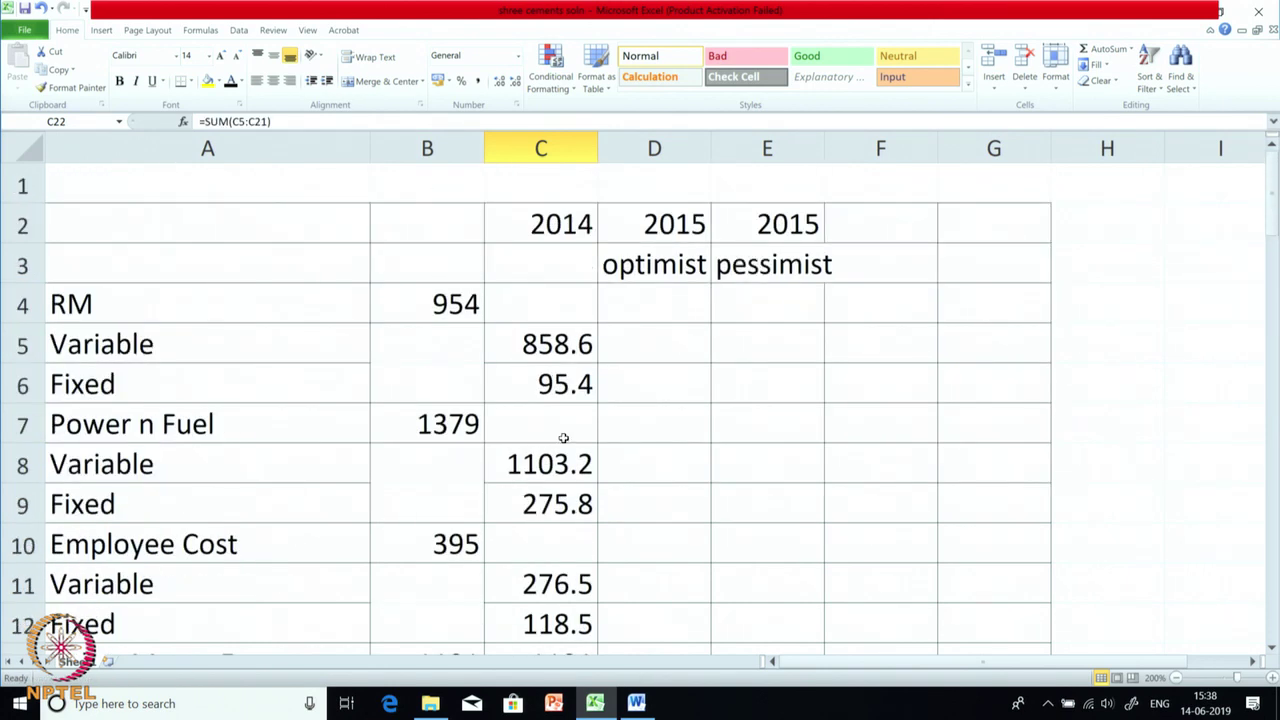
{"action": "scroll", "coordinate": [563, 438], "scroll_direction": "down", "scroll_amount": 6}
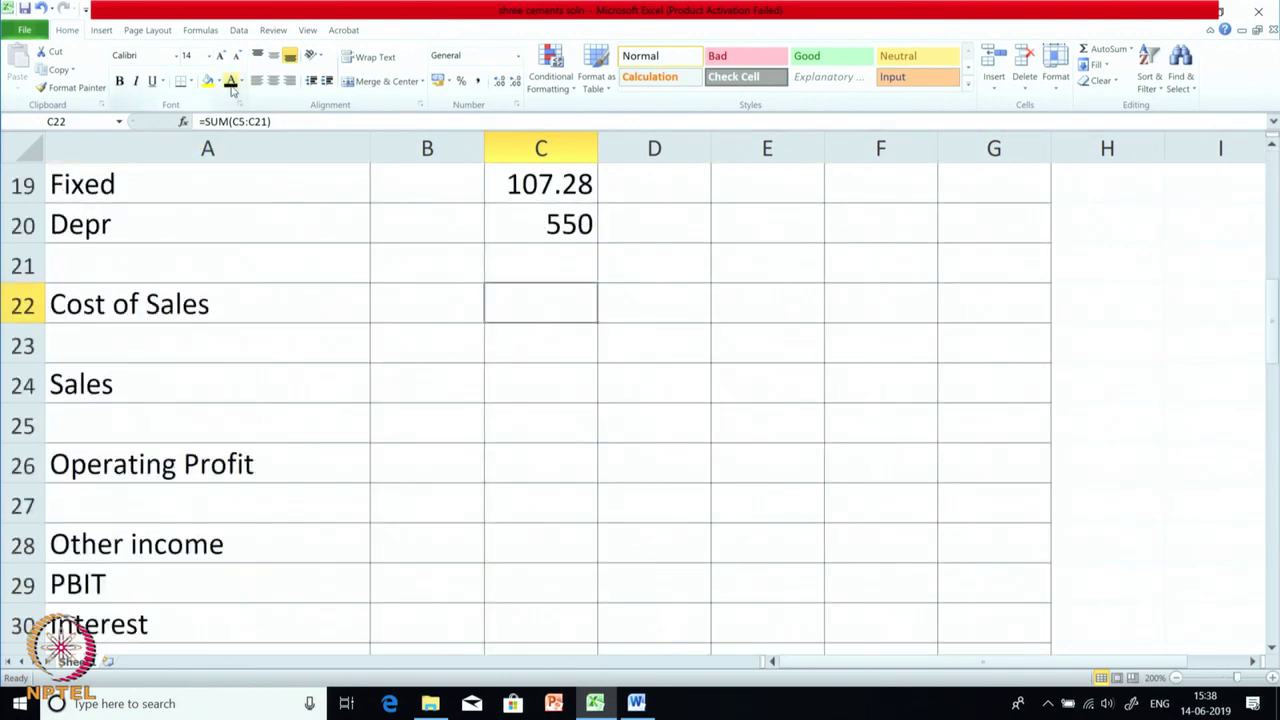
{"action": "left_click", "coordinate": [592, 416]}
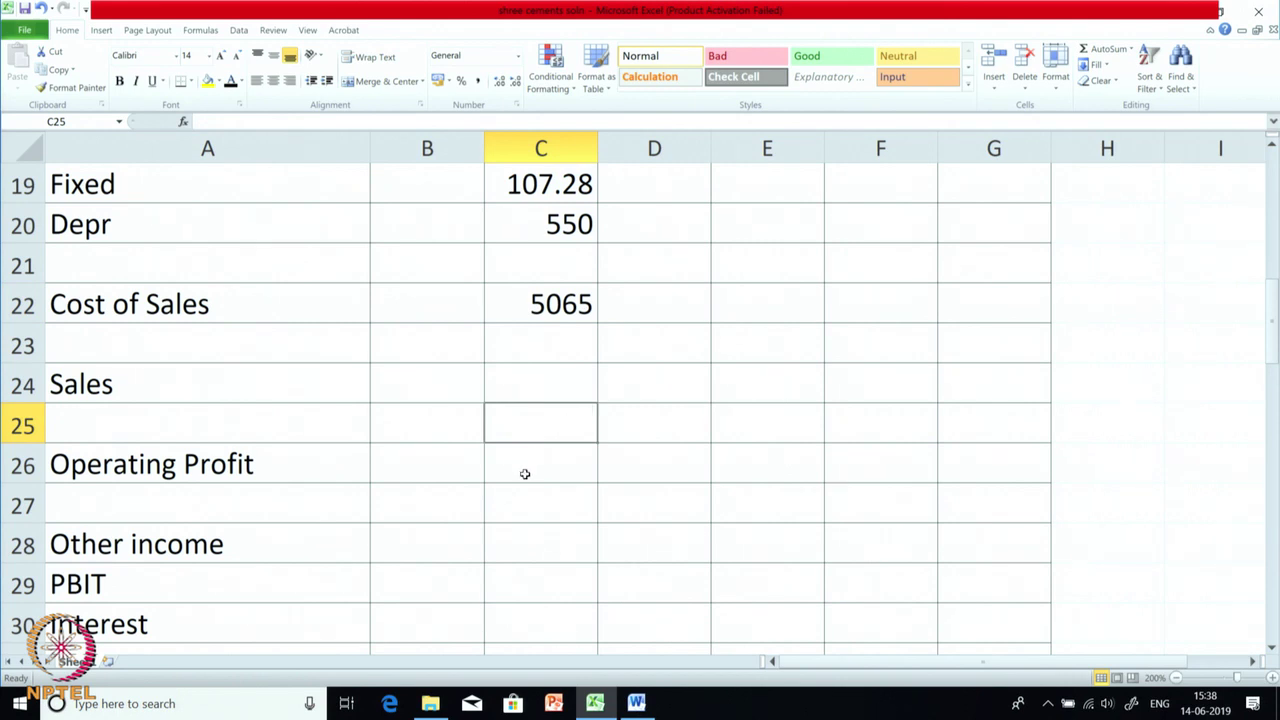
Review the 2014 variable and fixed cost lines from RM to Depr that make up the Cost of Sales.
{"action": "scroll", "coordinate": [526, 472], "scroll_direction": "up", "scroll_amount": 5}
{"action": "scroll", "coordinate": [530, 470], "scroll_direction": "up", "scroll_amount": 1}
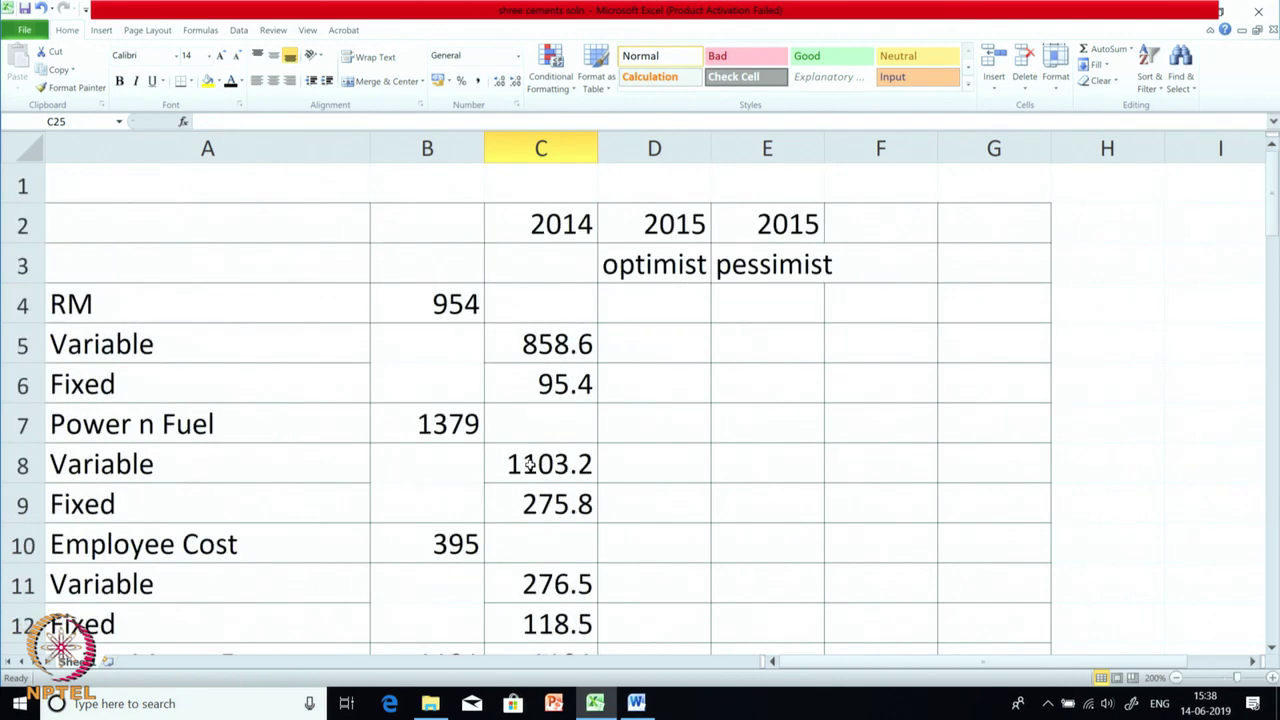
{"action": "scroll", "coordinate": [530, 463], "scroll_direction": "down", "scroll_amount": 3}
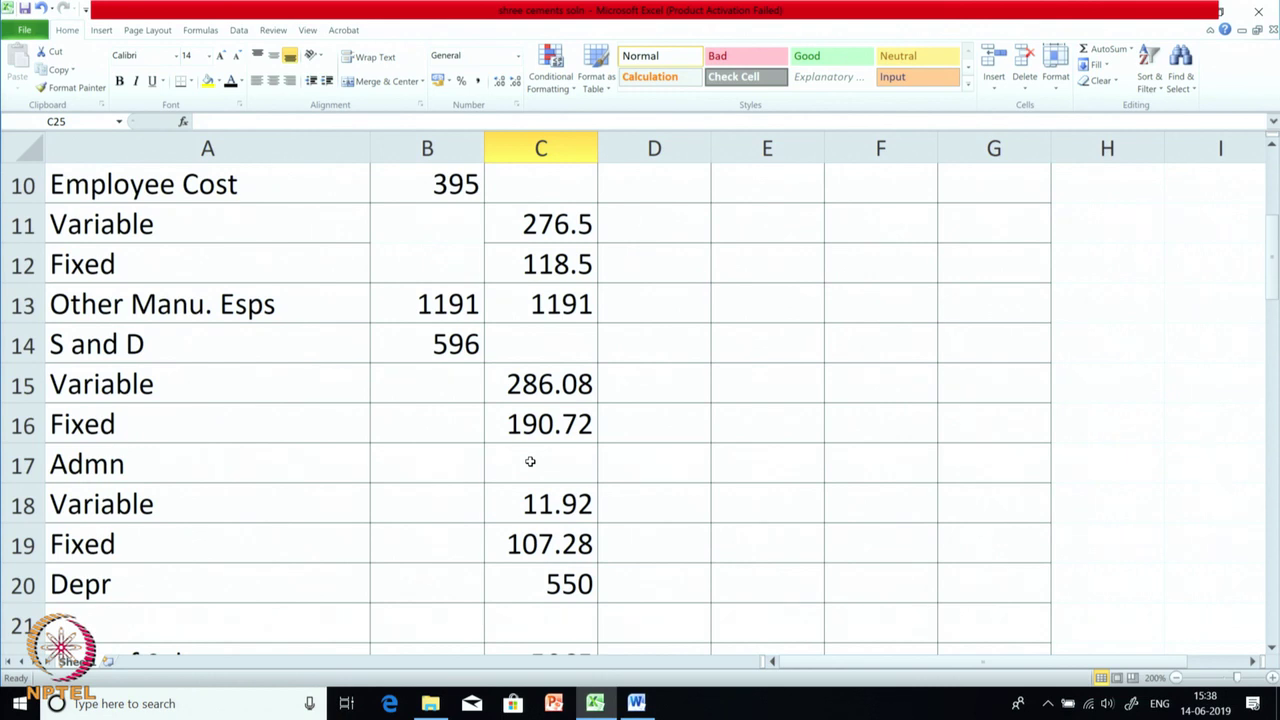
{"action": "scroll", "coordinate": [530, 461], "scroll_direction": "up", "scroll_amount": 3}
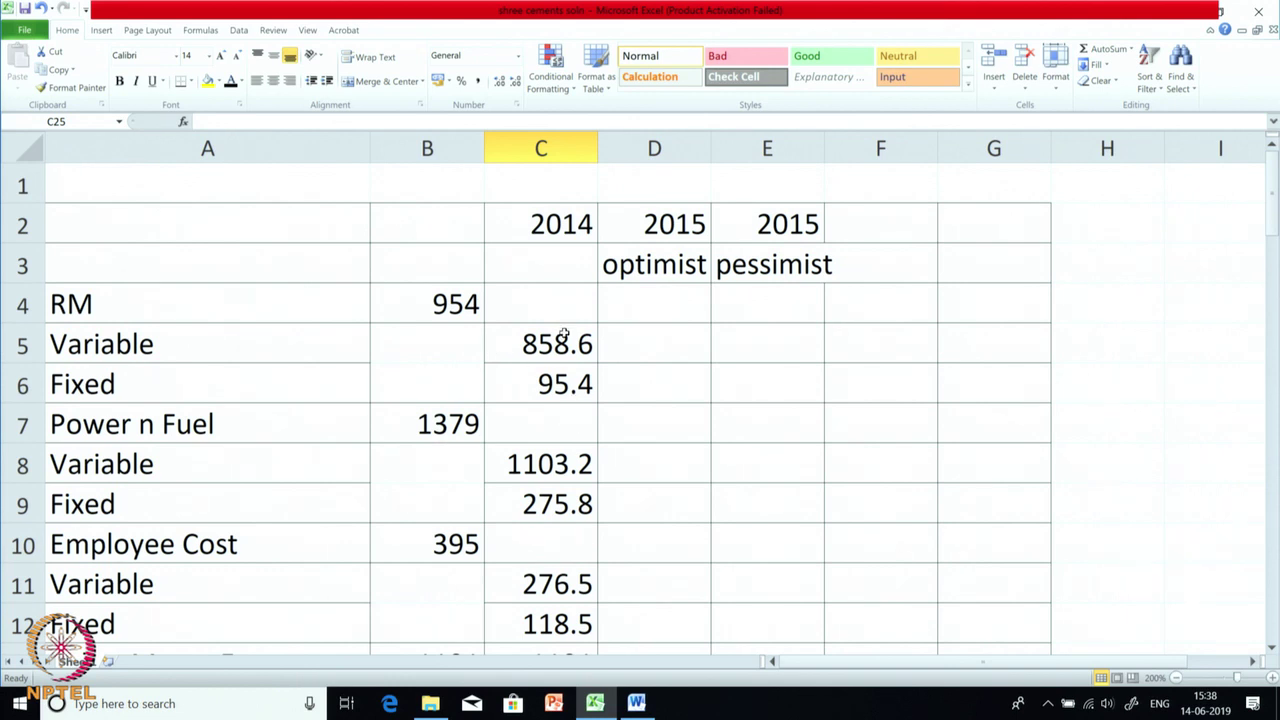
{"action": "scroll", "coordinate": [640, 468], "scroll_direction": "down", "scroll_amount": 3}
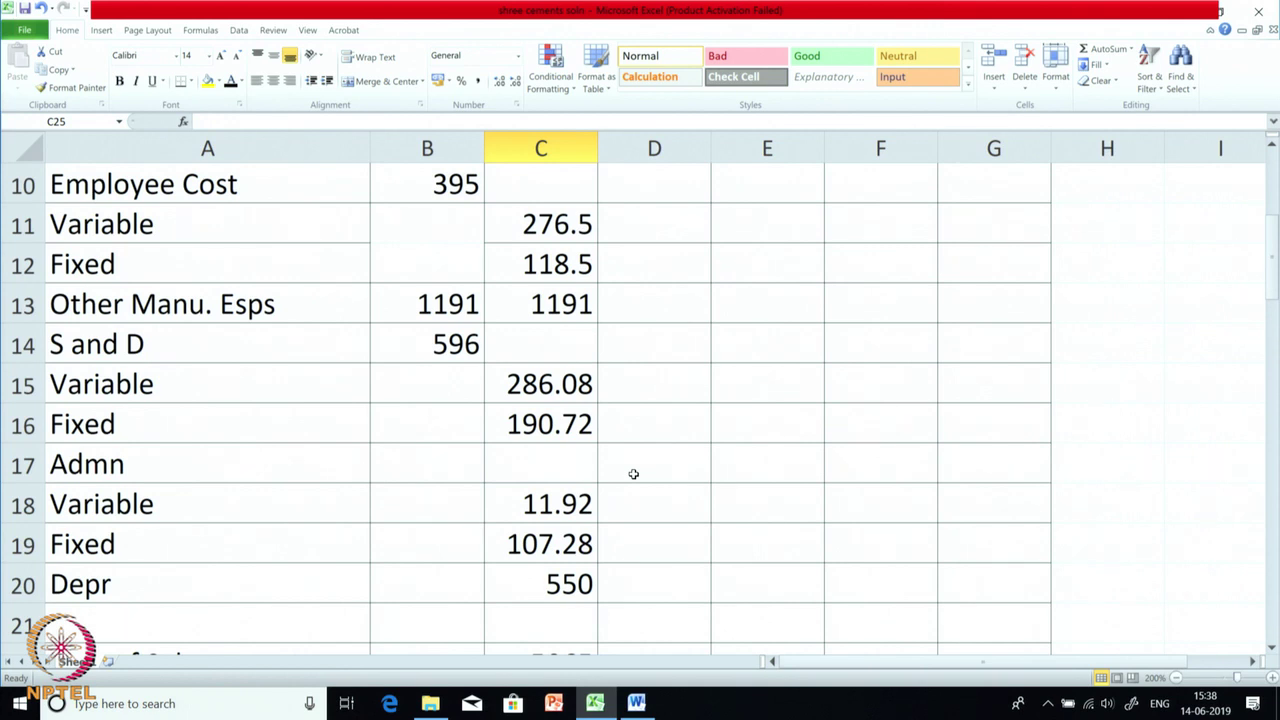
{"action": "scroll", "coordinate": [633, 474], "scroll_direction": "down", "scroll_amount": 2}
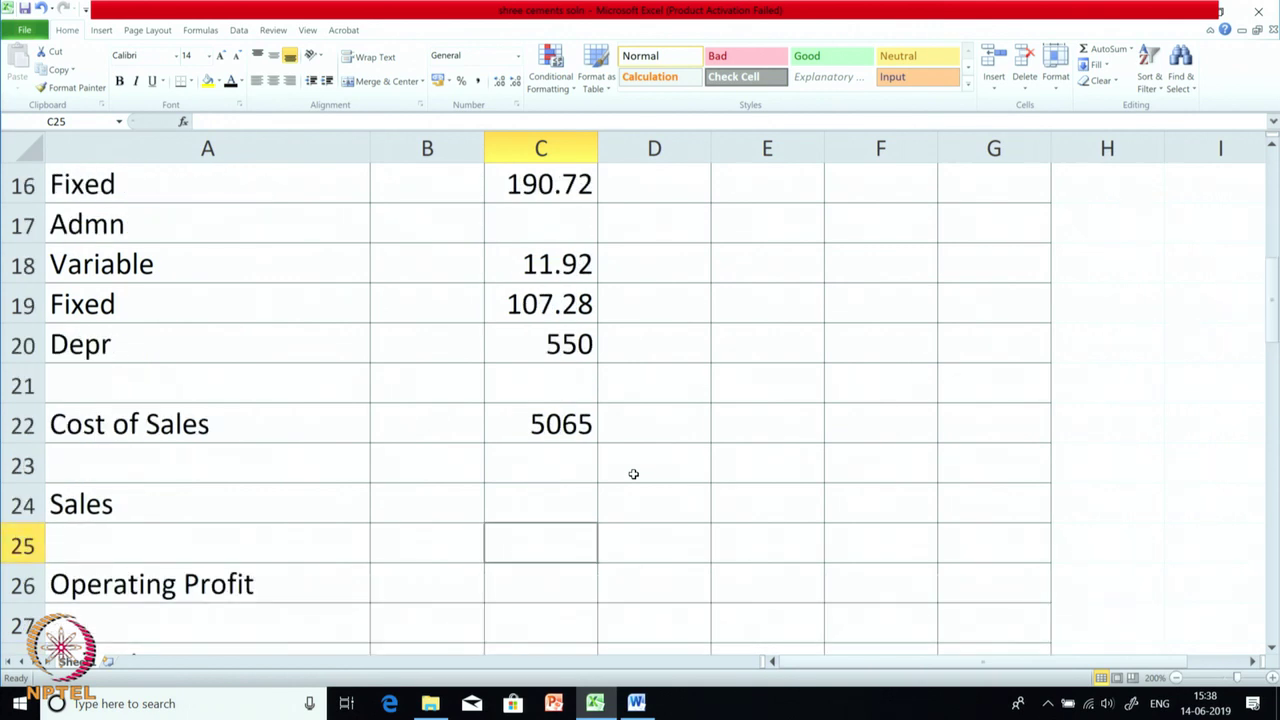
{"action": "scroll", "coordinate": [633, 474], "scroll_direction": "down", "scroll_amount": 1}
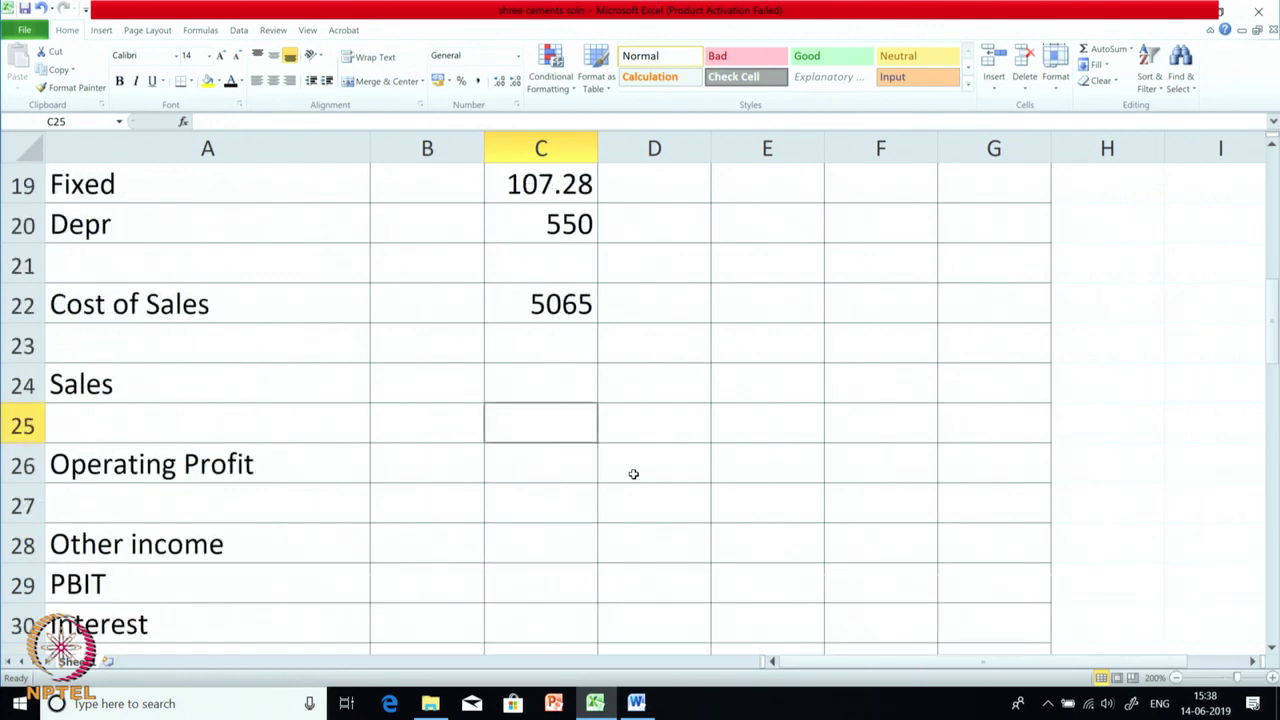
Set the font colour of the 2014 Sales in C24 and Operating Profit in C26 to black.
{"action": "left_click", "coordinate": [560, 394]}
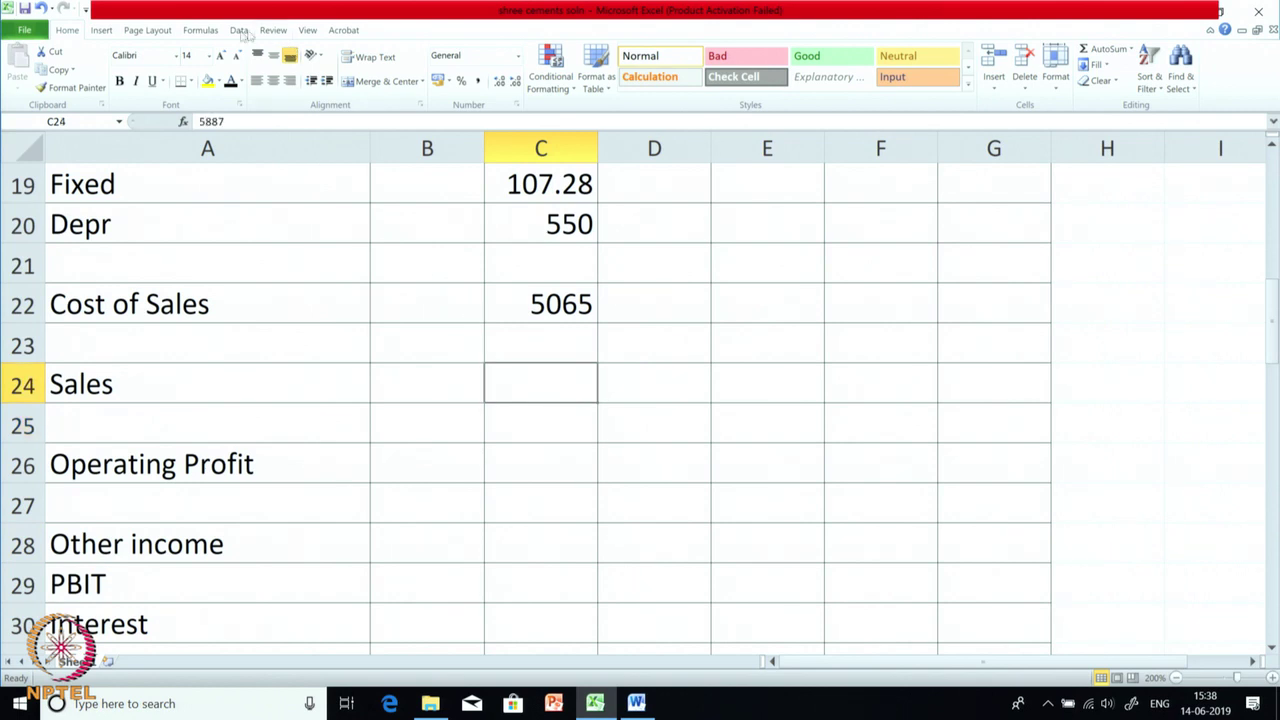
{"action": "left_click", "coordinate": [231, 80]}
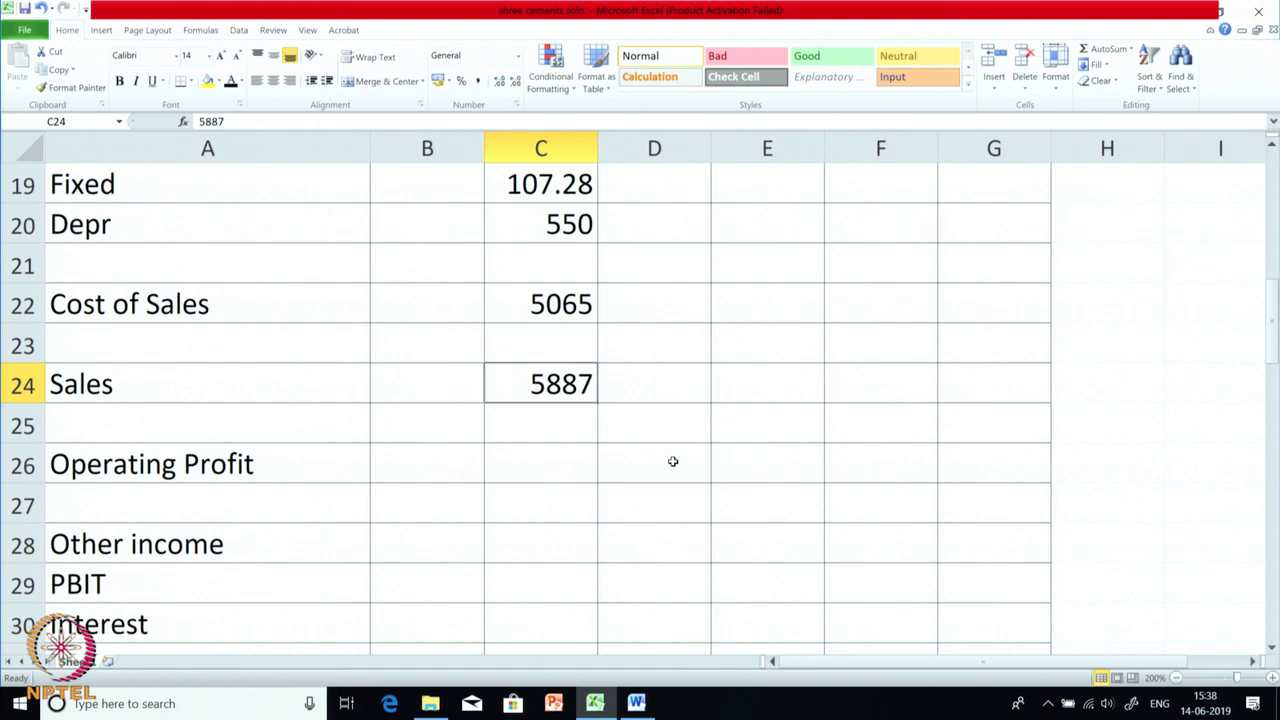
{"action": "left_click", "coordinate": [563, 466]}
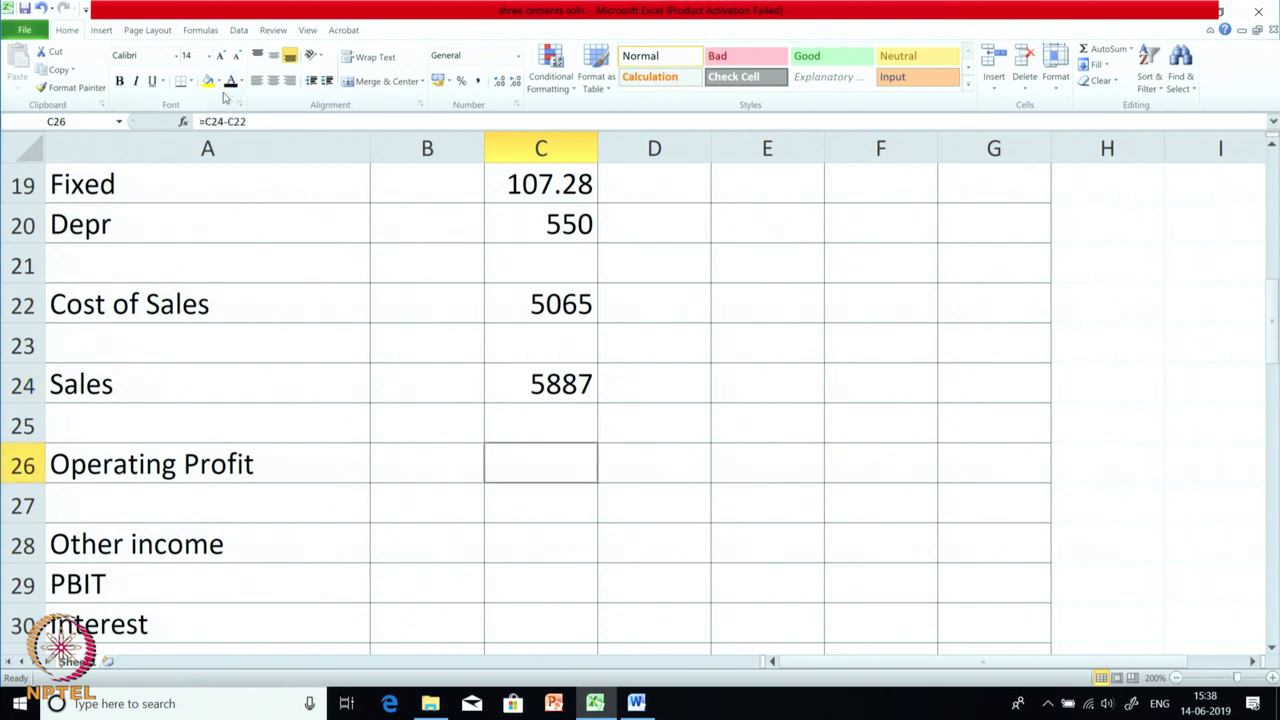
{"action": "left_click", "coordinate": [231, 82]}
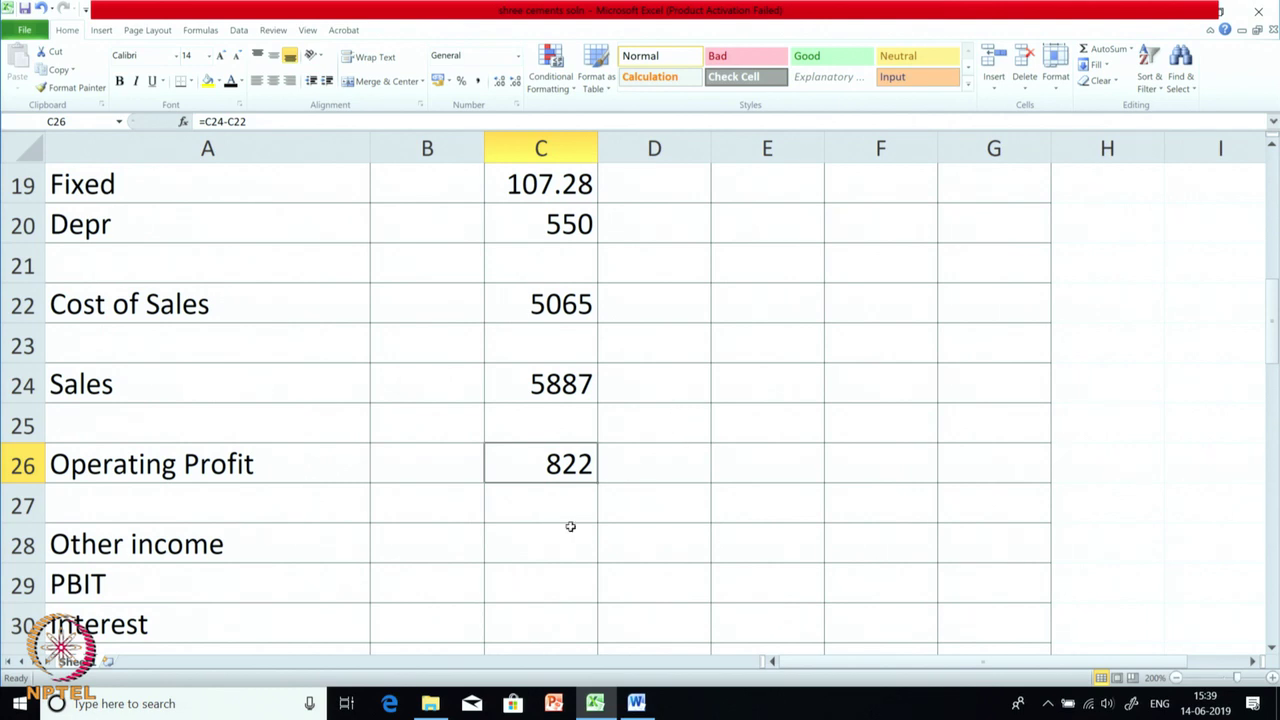
Set the font colour of the 2014 Other income in C28 and PBIT in C29 to black.
{"action": "scroll", "coordinate": [570, 527], "scroll_direction": "down", "scroll_amount": 1}
{"action": "left_click", "coordinate": [532, 426]}
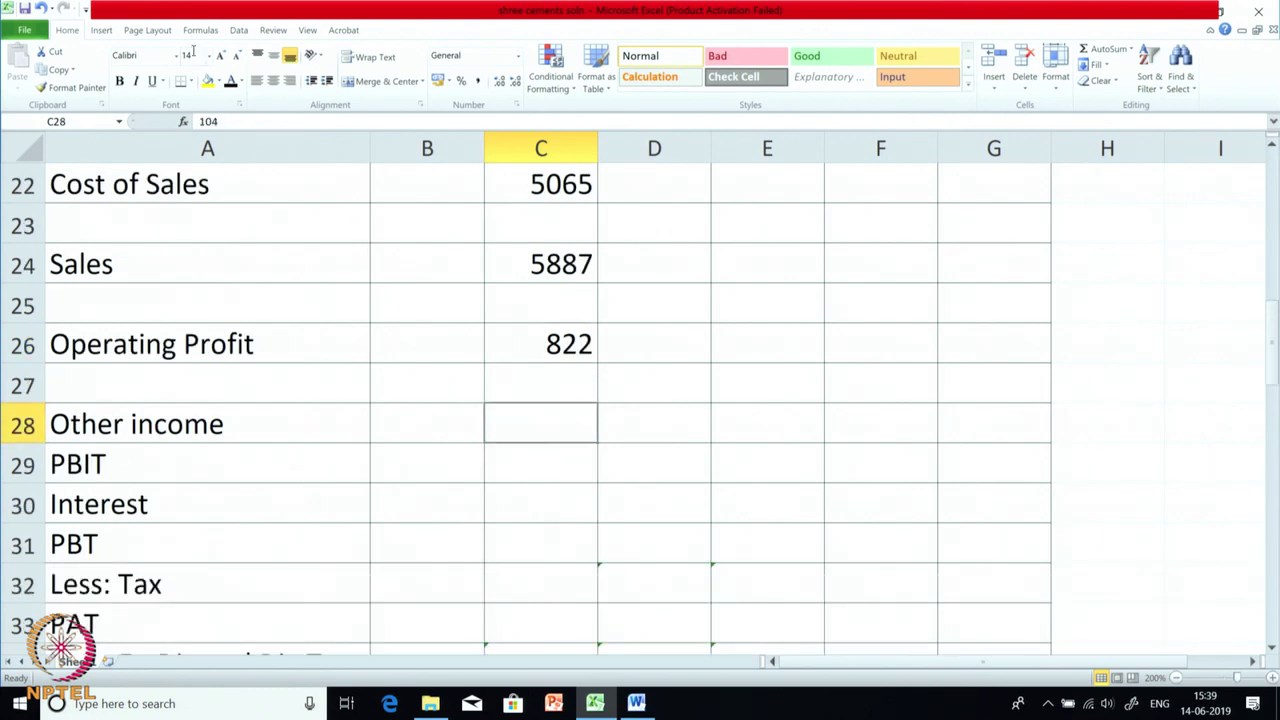
{"action": "left_click", "coordinate": [231, 82]}
{"action": "left_click", "coordinate": [543, 463]}
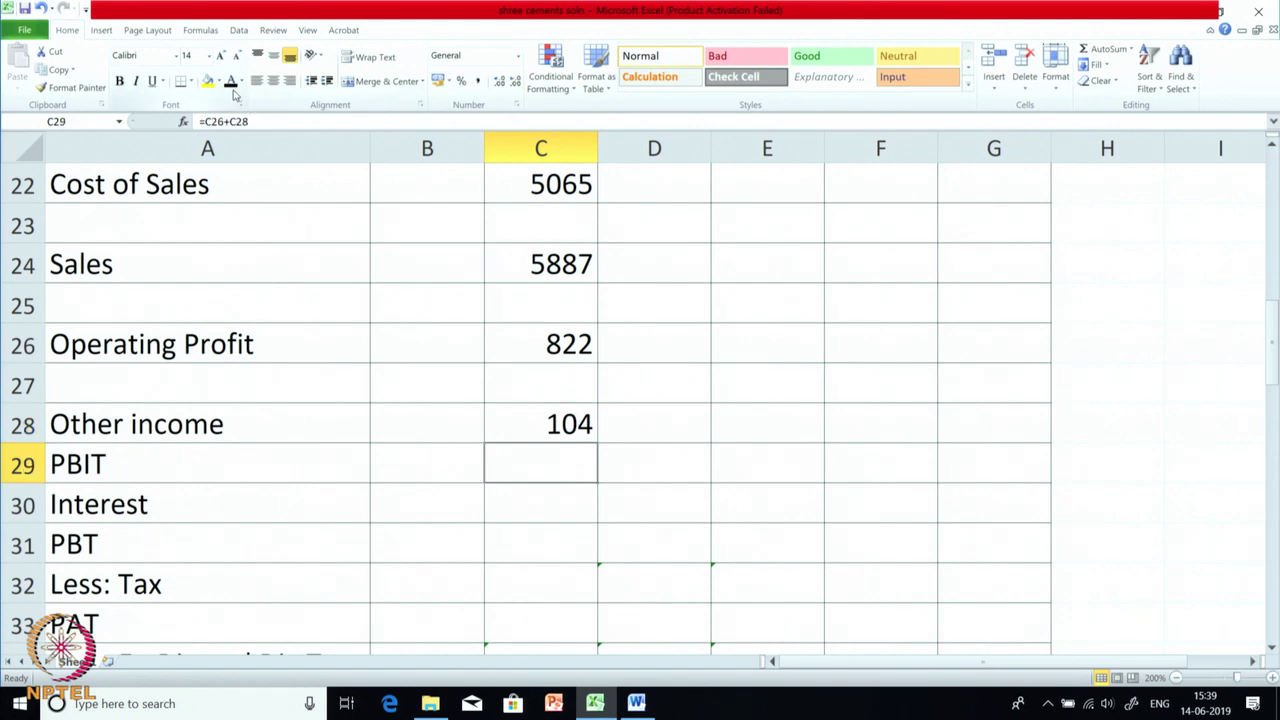
{"action": "left_click", "coordinate": [231, 82]}
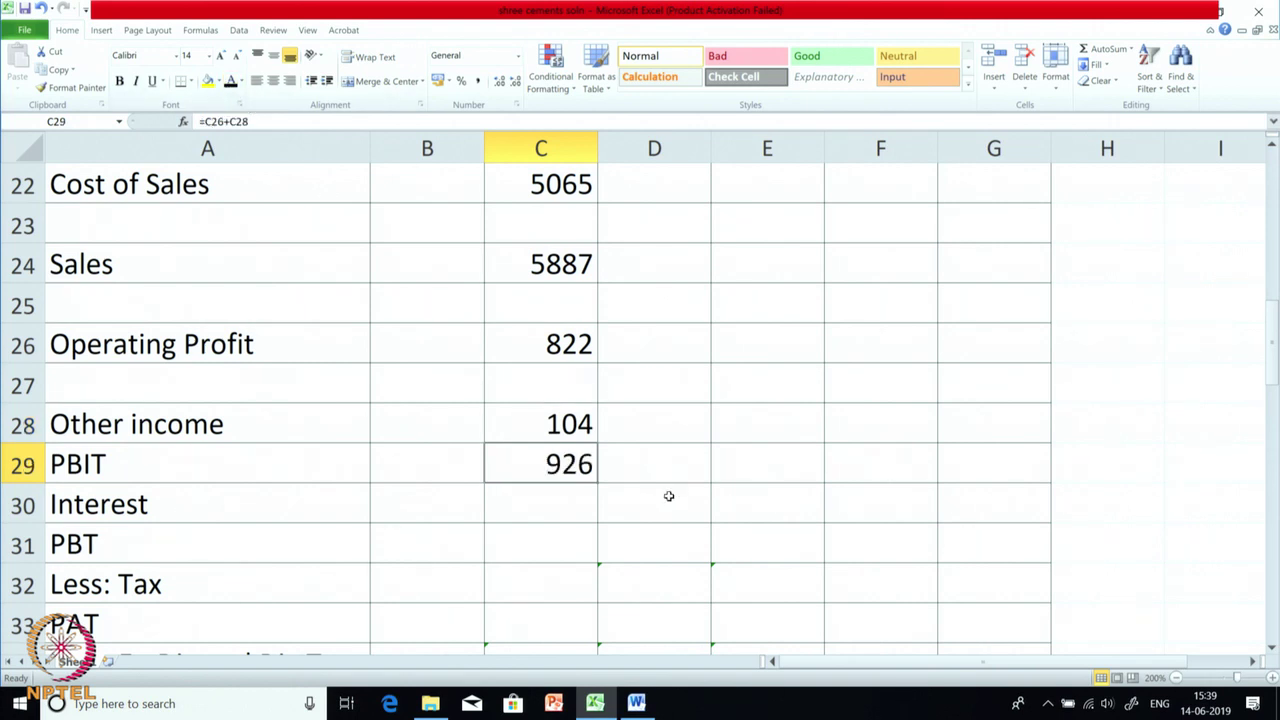
Set the font colour of the 2014 Interest in C30 and PBT in C31 to black.
{"action": "left_click", "coordinate": [580, 509]}
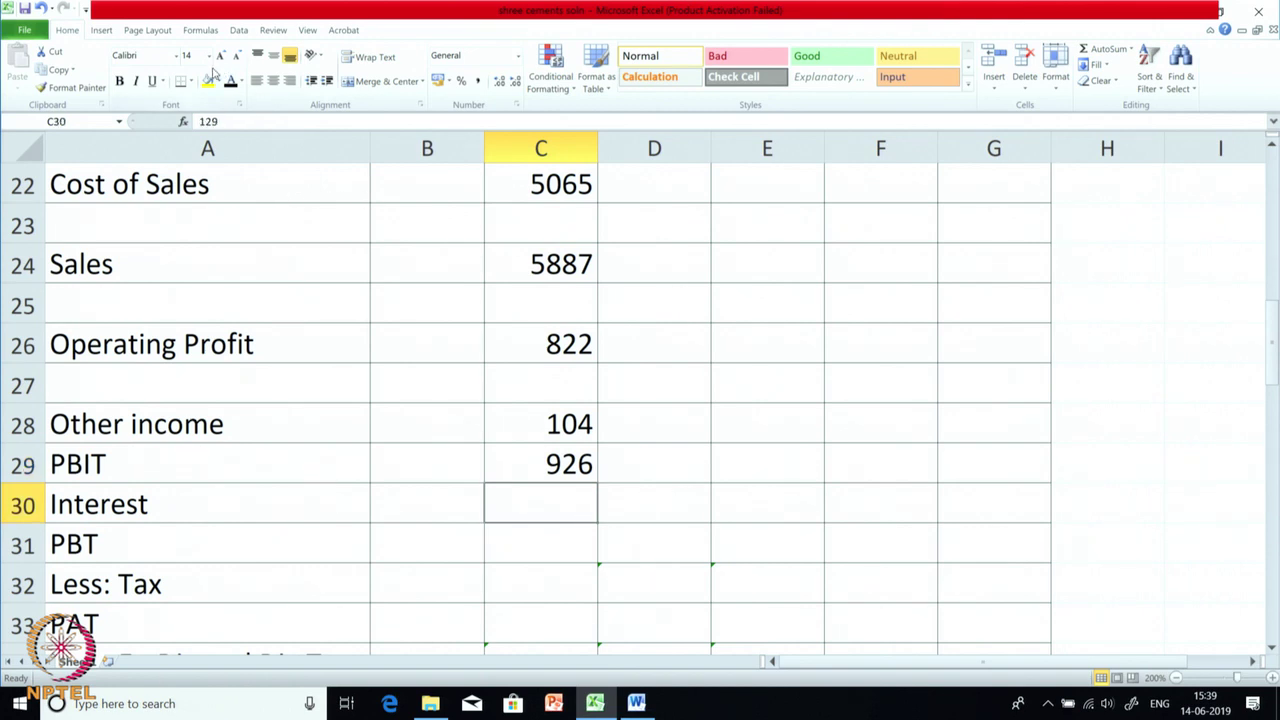
{"action": "left_click", "coordinate": [231, 82]}
{"action": "left_click", "coordinate": [567, 550]}
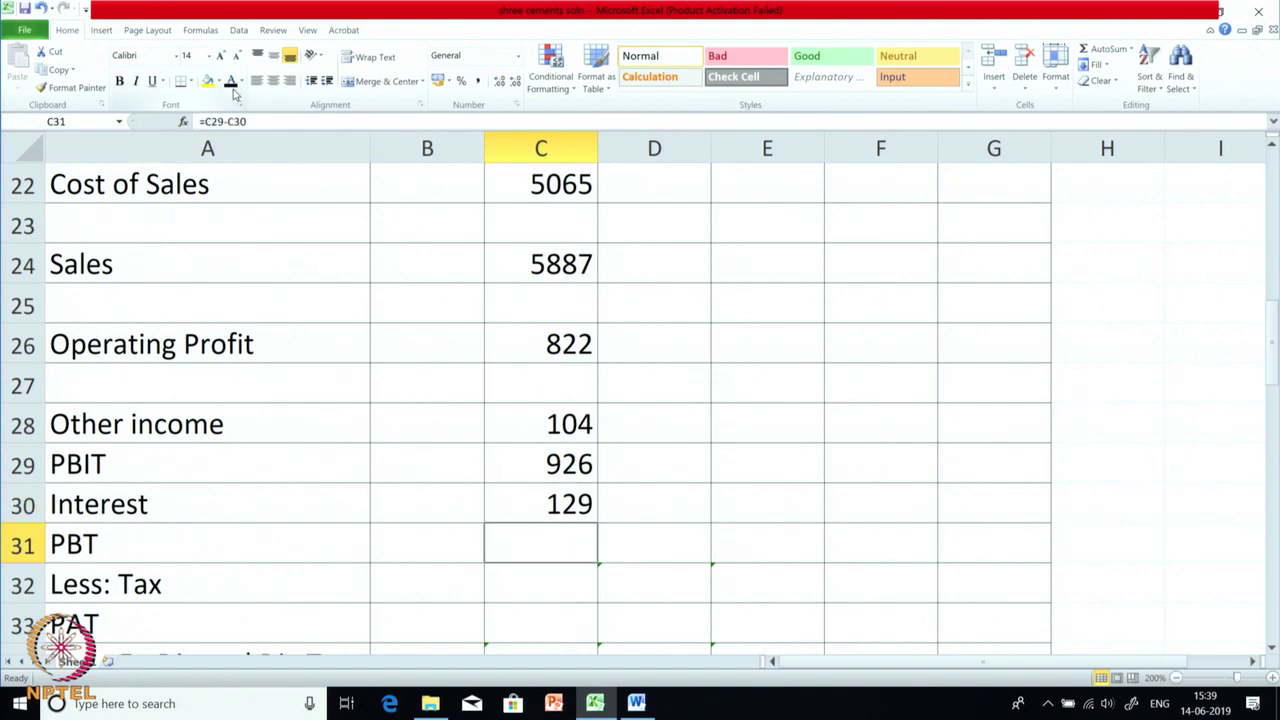
{"action": "left_click", "coordinate": [231, 82]}
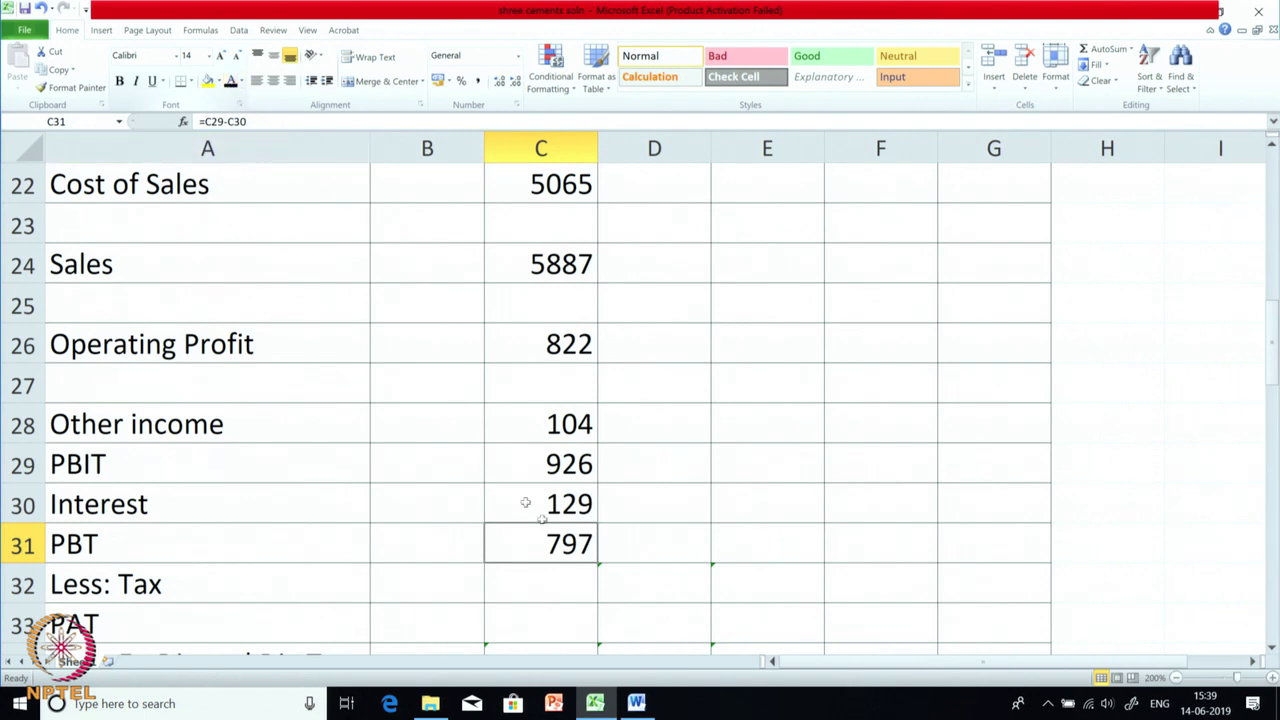
Select the 2014 Less: Tax amount in C32 and check it against Tax in the Word document's Profit & Loss table.
{"action": "left_click", "coordinate": [540, 584]}
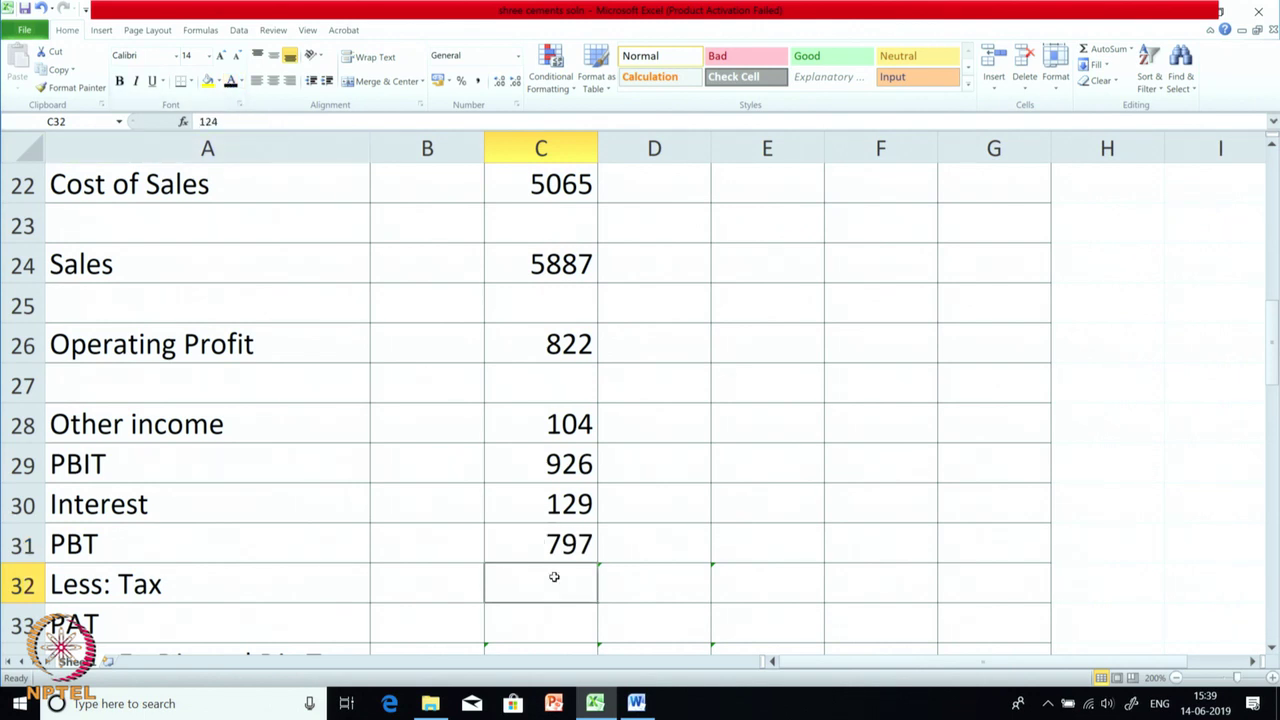
{"action": "left_click", "coordinate": [636, 703]}
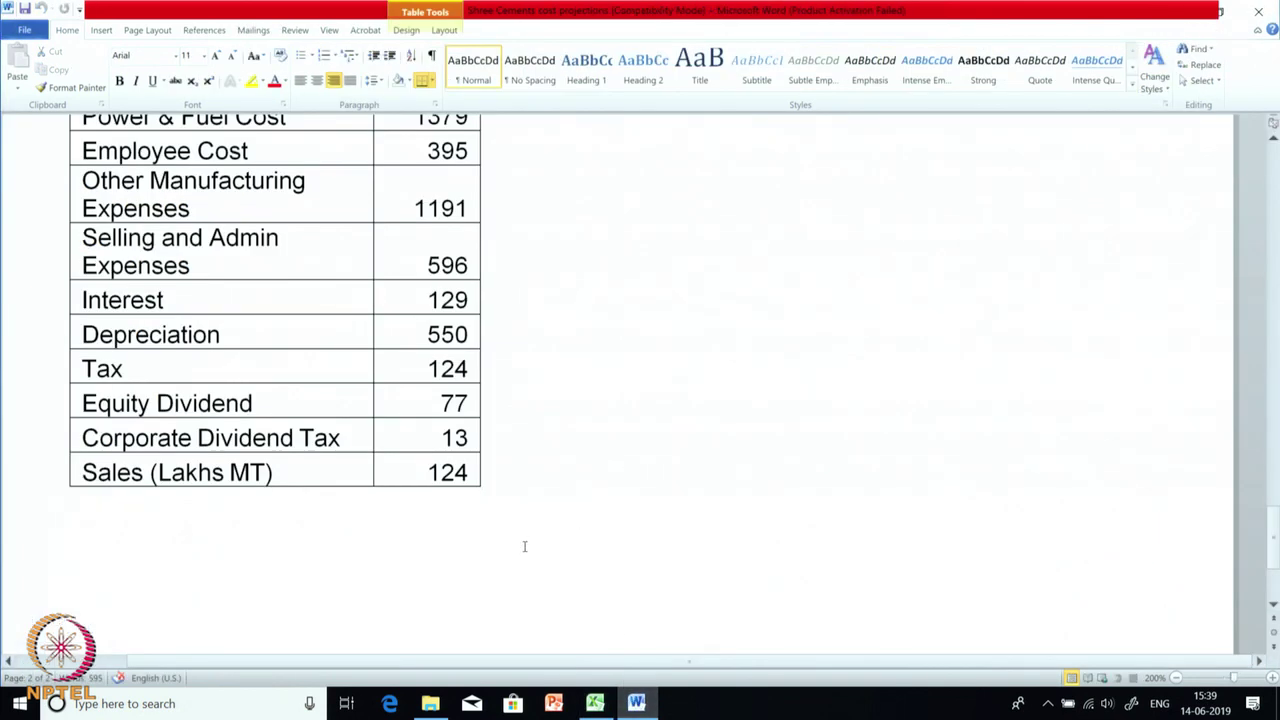
{"action": "scroll", "coordinate": [524, 546], "scroll_direction": "up", "scroll_amount": 3}
{"action": "scroll", "coordinate": [515, 548], "scroll_direction": "down", "scroll_amount": 1}
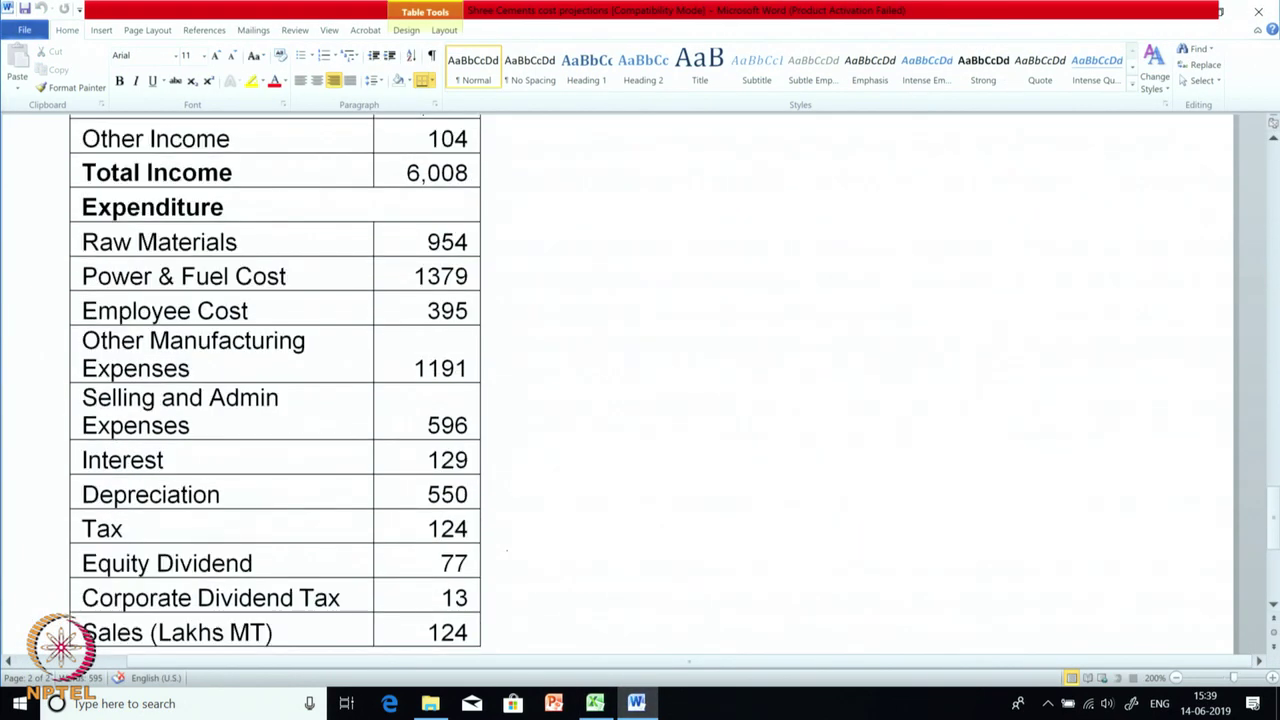
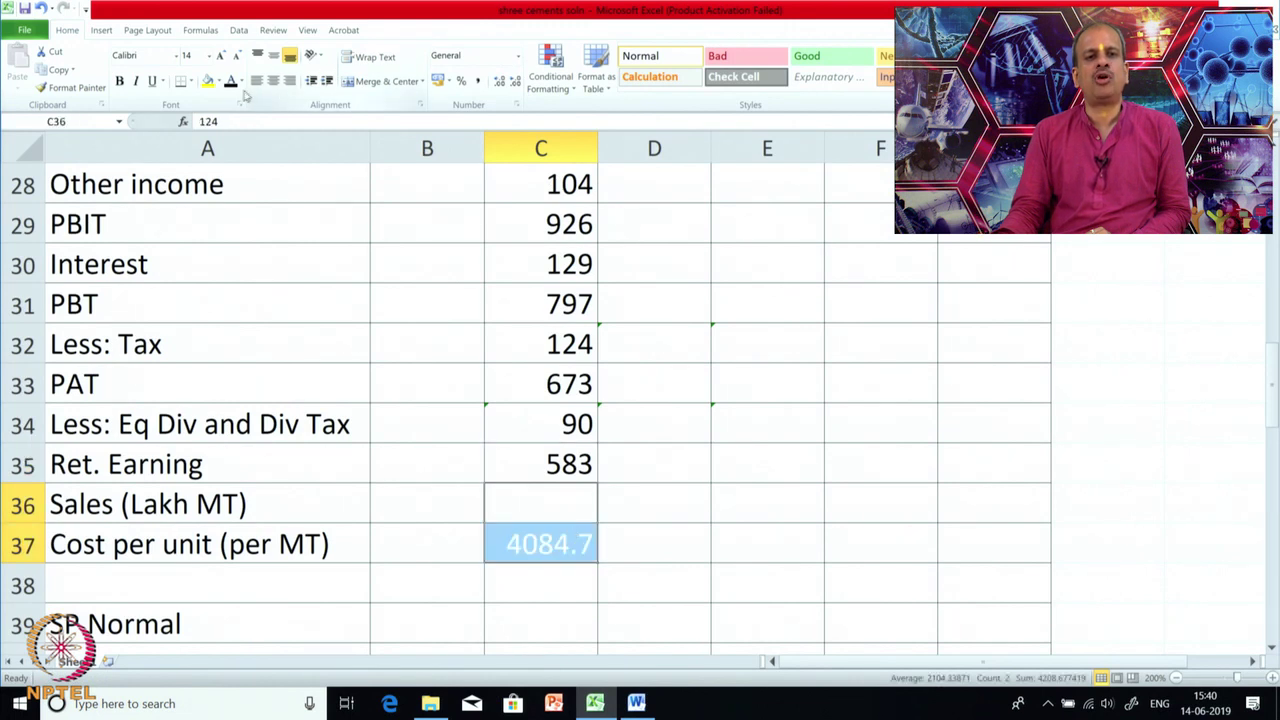
Set the font colour of the 2014 Sales (Lakh MT) and Cost per unit in C36:C37 to black and review the formula in C37.
{"action": "left_click", "coordinate": [690, 542]}
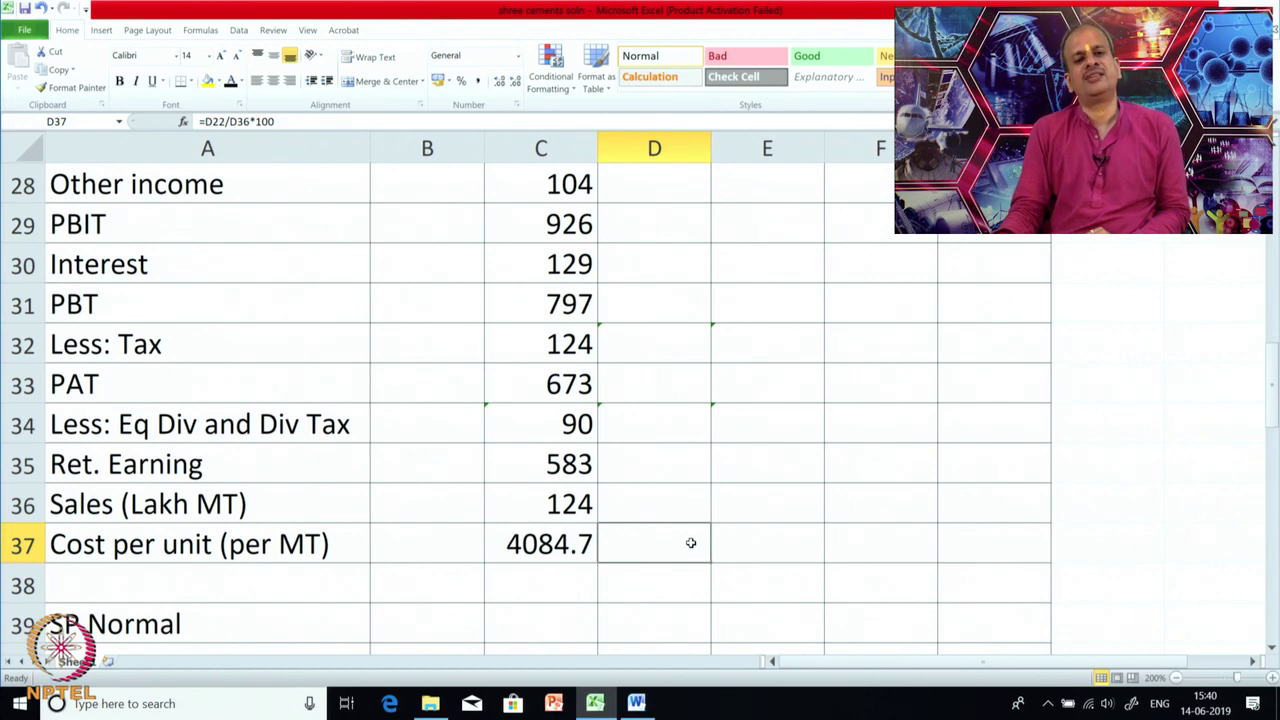
{"action": "left_click", "coordinate": [556, 519]}
{"action": "left_click", "coordinate": [552, 543]}
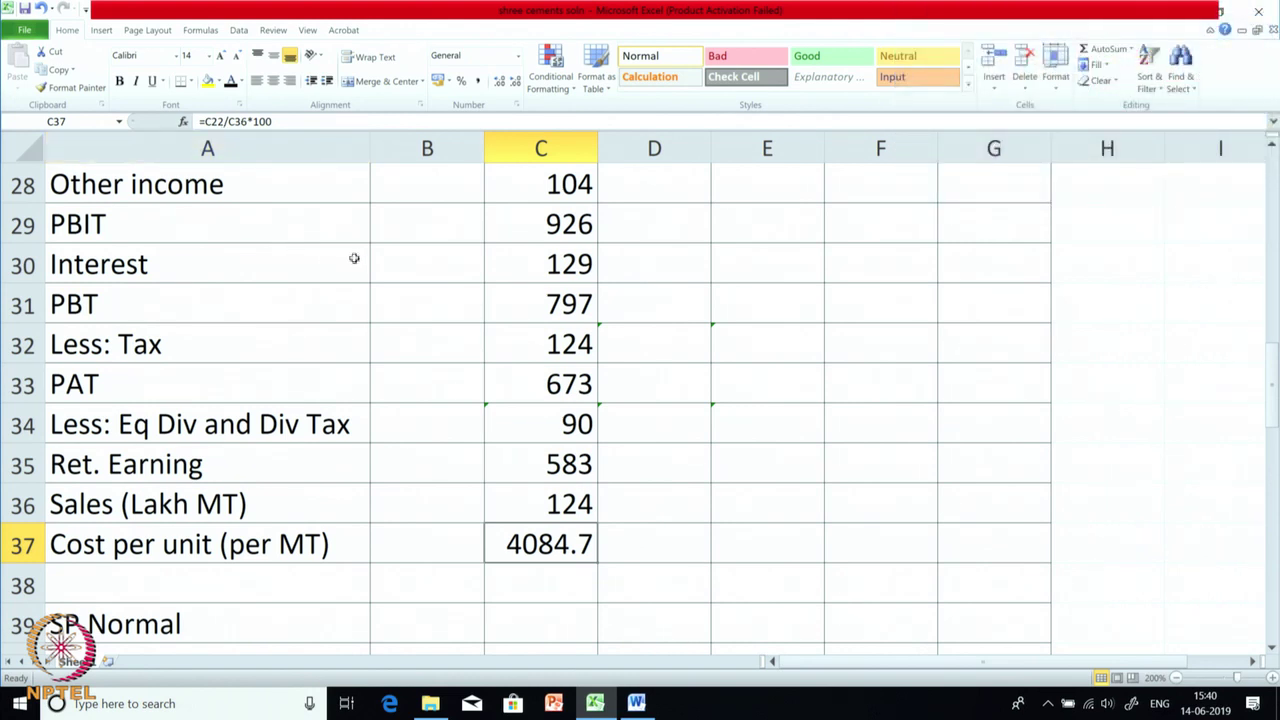
Examine the Cost of Sales formula in C22 together with Sales (Lakh MT) and Cost per unit (per MT) in C36:C37.
{"action": "scroll", "coordinate": [353, 391], "scroll_direction": "up", "scroll_amount": 1}
{"action": "scroll", "coordinate": [353, 391], "scroll_direction": "up", "scroll_amount": 2}
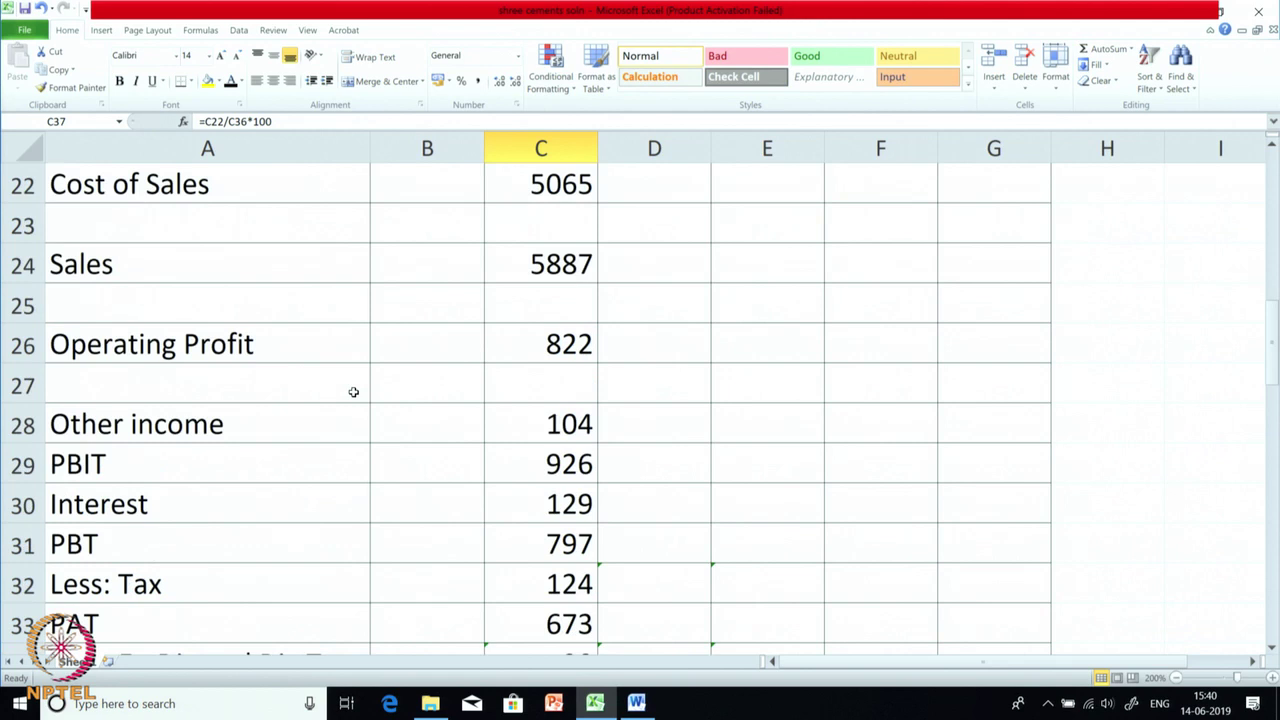
{"action": "left_click", "coordinate": [533, 310]}
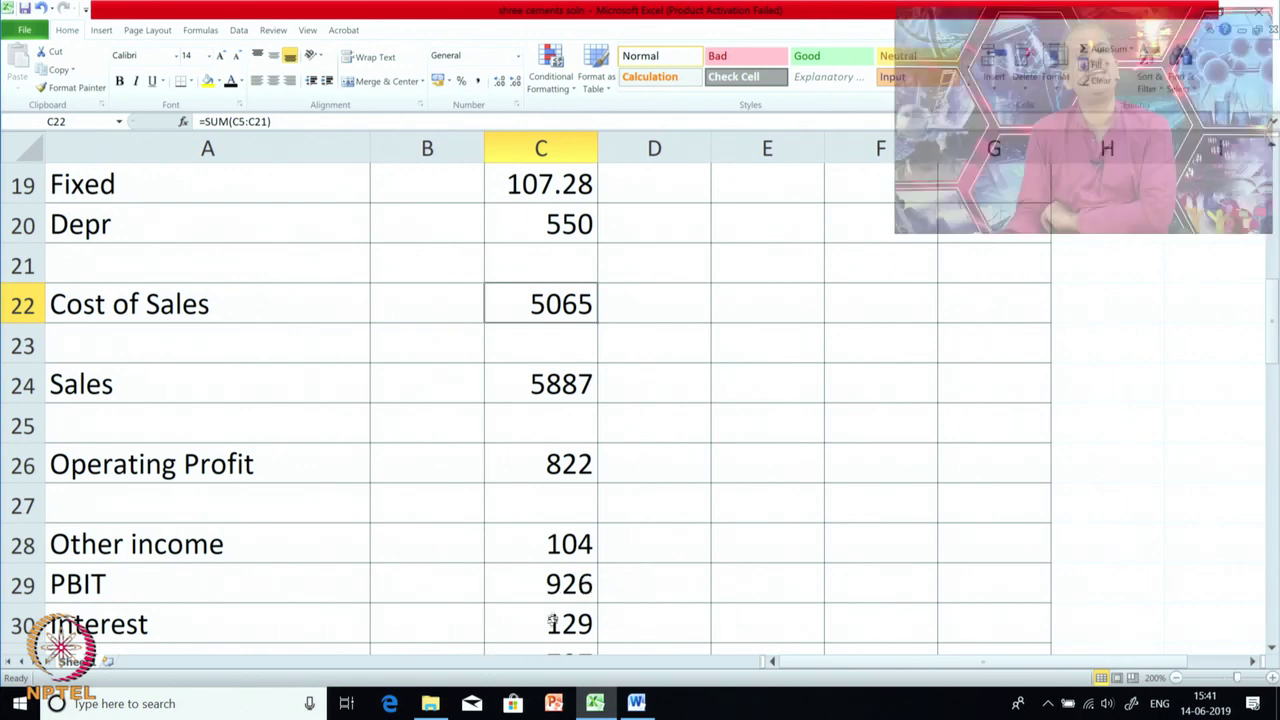
{"action": "scroll", "coordinate": [553, 615], "scroll_direction": "down", "scroll_amount": 4}
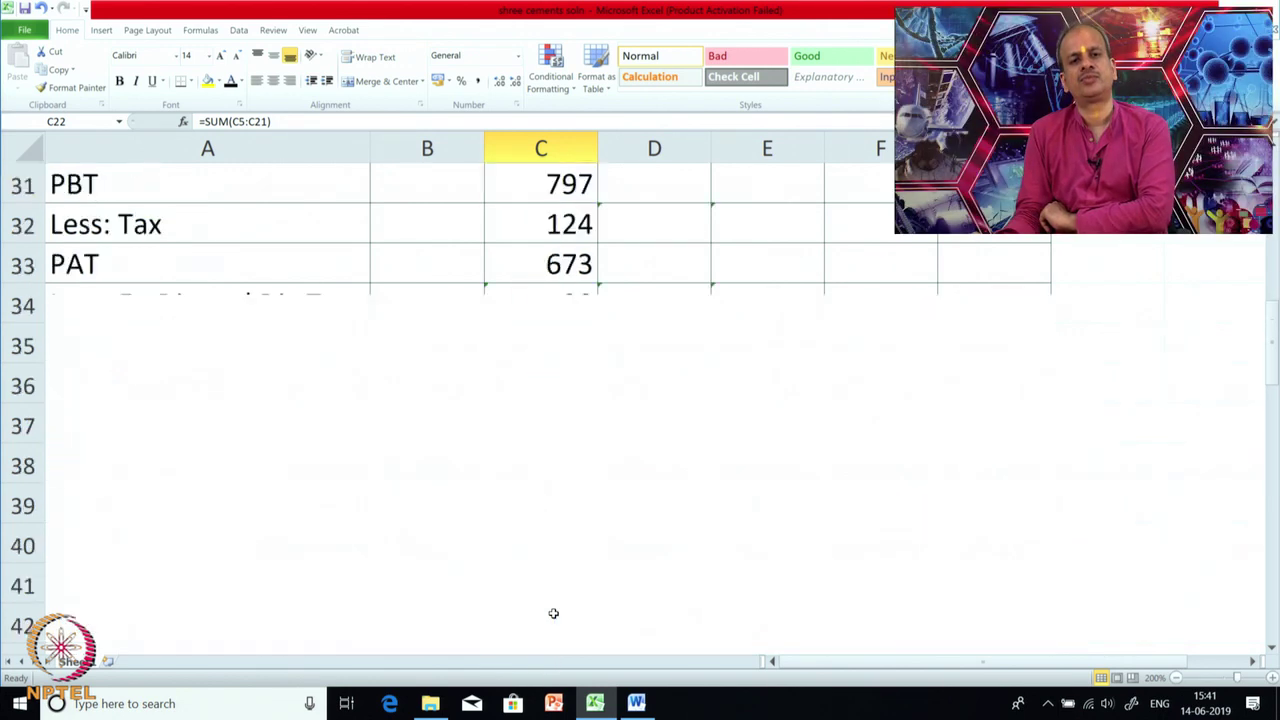
{"action": "scroll", "coordinate": [540, 615], "scroll_direction": "up", "scroll_amount": 5}
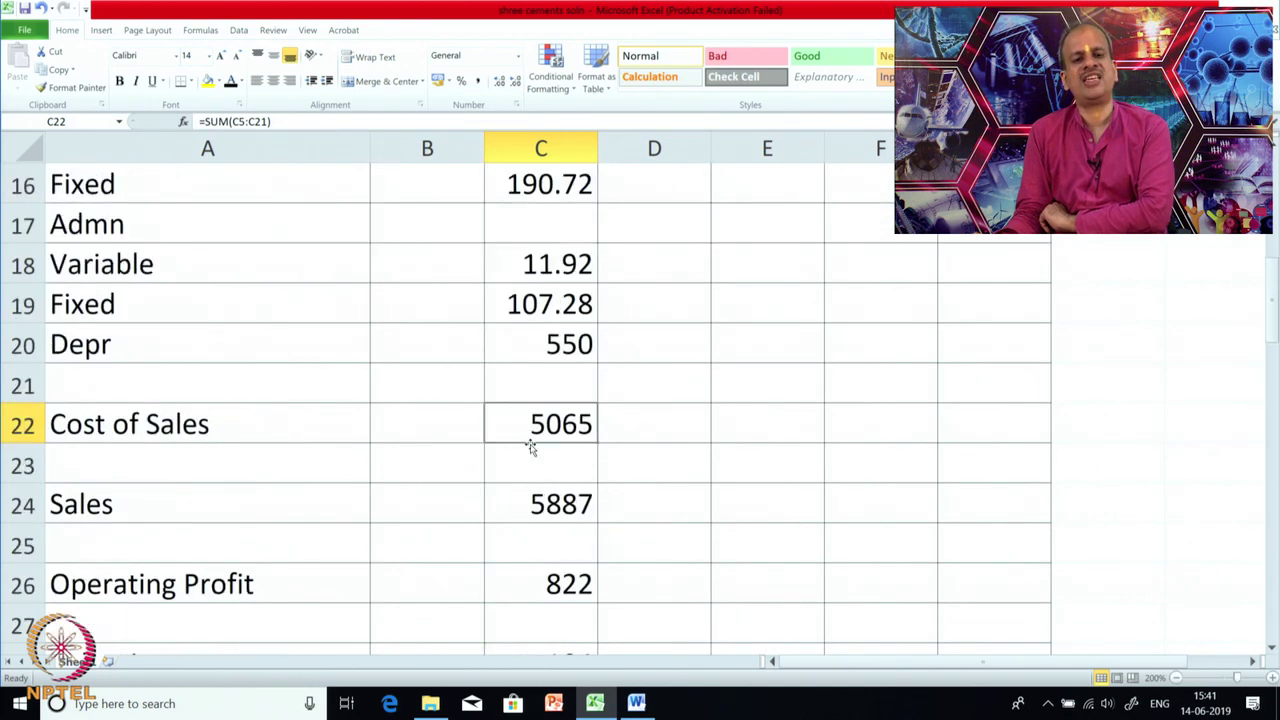
{"action": "scroll", "coordinate": [514, 477], "scroll_direction": "down", "scroll_amount": 6}
{"action": "scroll", "coordinate": [486, 511], "scroll_direction": "up", "scroll_amount": 2}
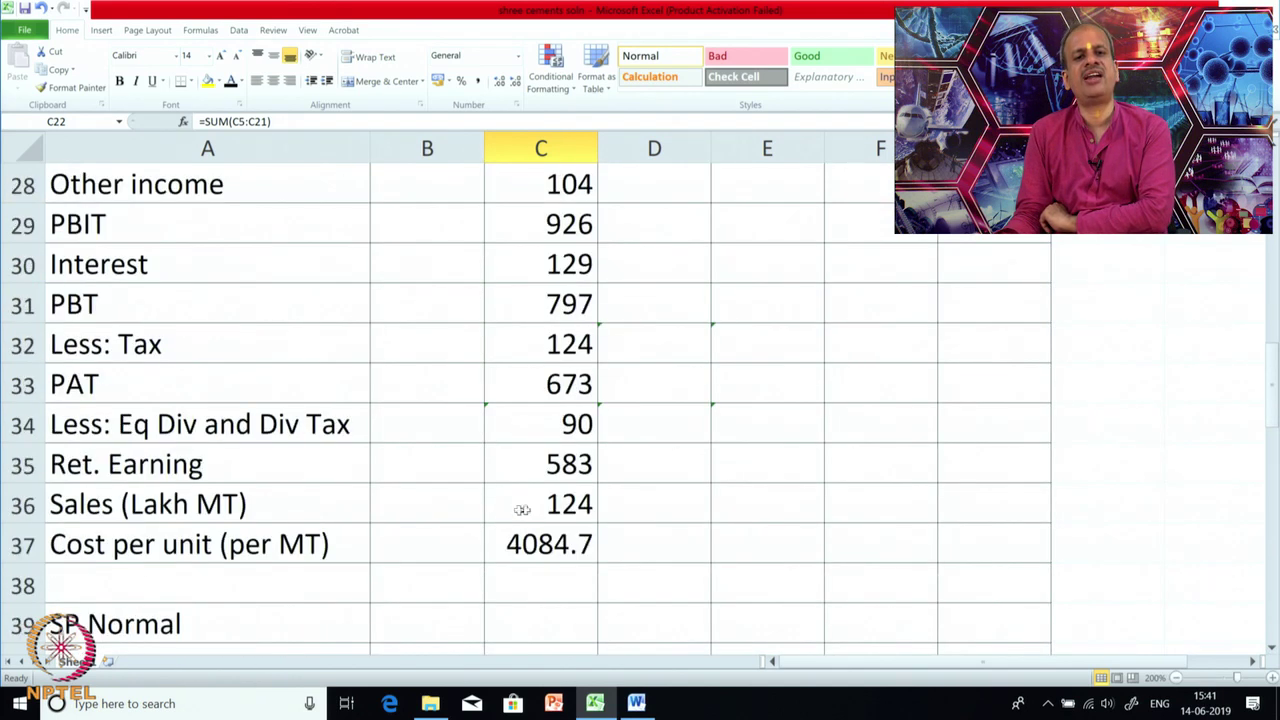
Examine the 2014 Sales (Lakh MT) amount in C36 and the Cost per unit (per MT) formula in C37.
{"action": "left_click", "coordinate": [548, 512]}
{"action": "left_click", "coordinate": [503, 551]}
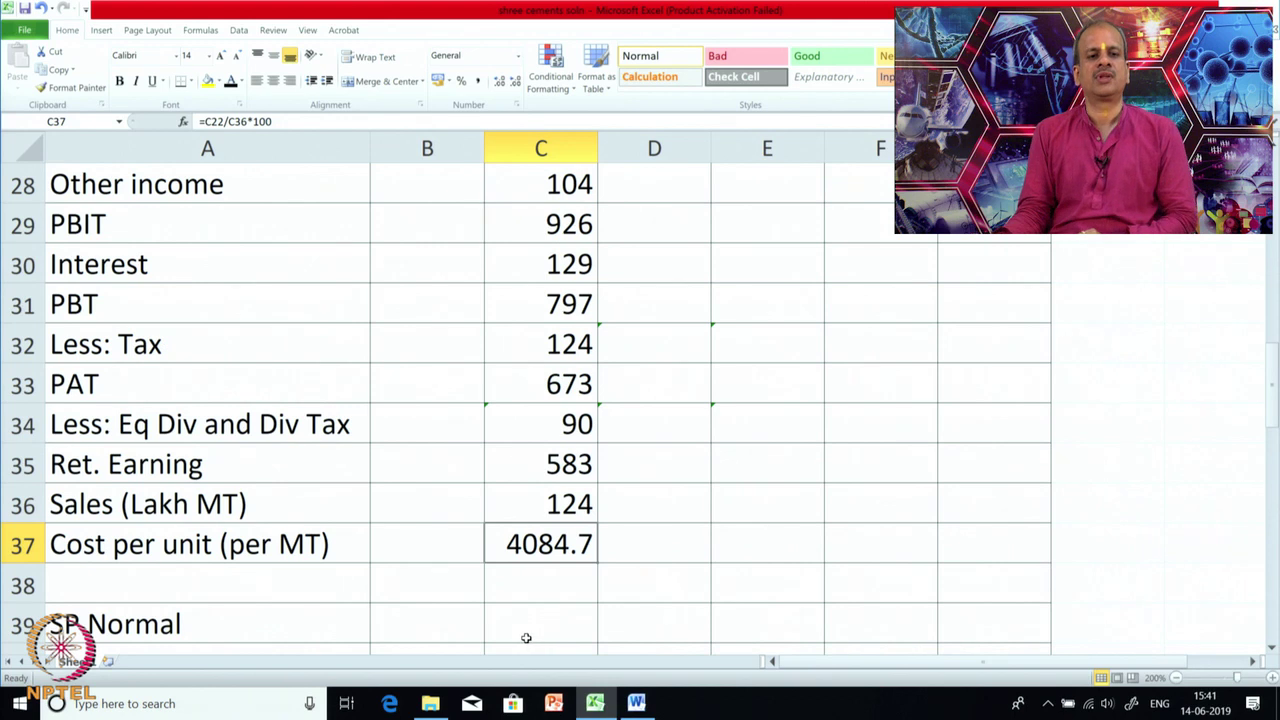
{"action": "scroll", "coordinate": [526, 638], "scroll_direction": "down", "scroll_amount": 1}
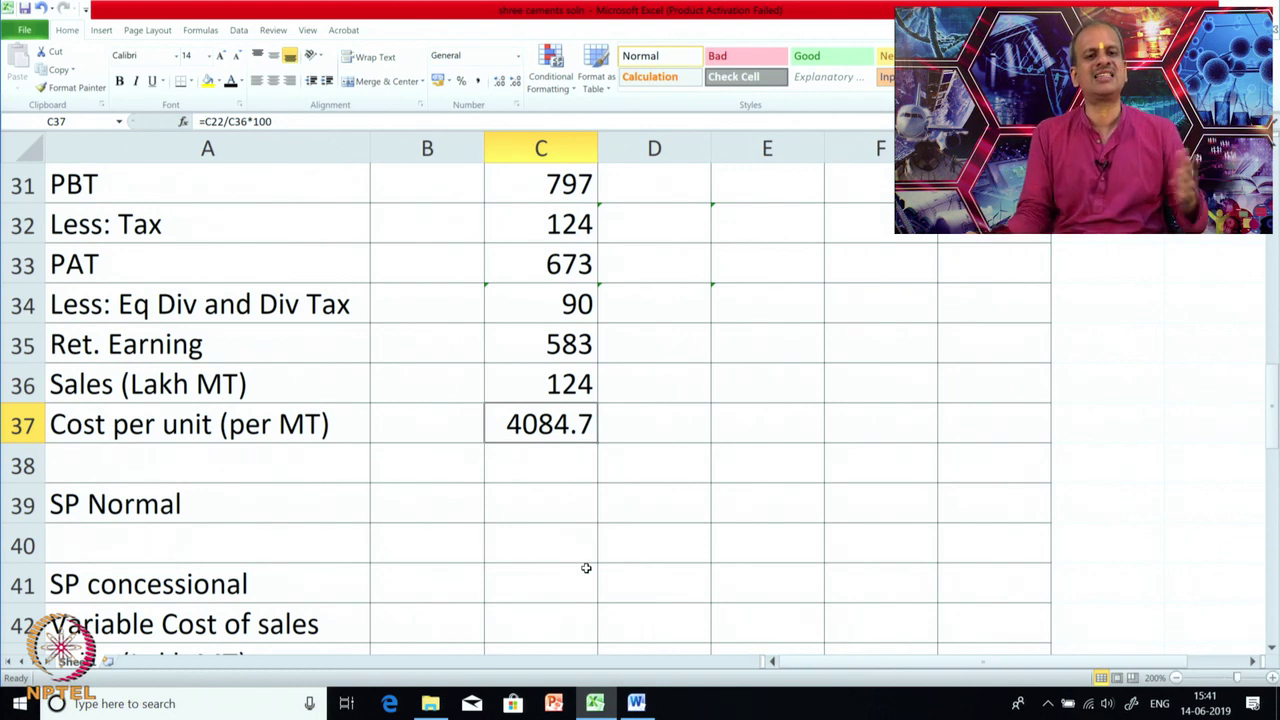
{"action": "left_click", "coordinate": [560, 380]}
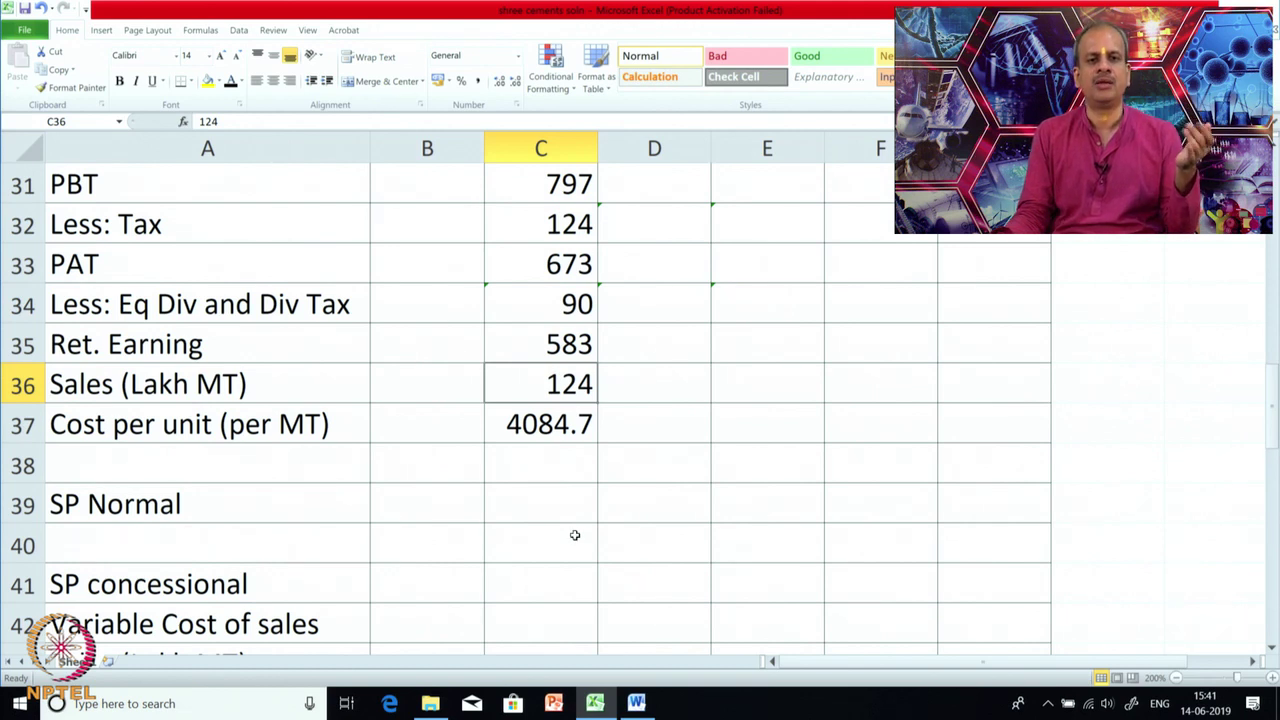
{"action": "left_click", "coordinate": [552, 430]}
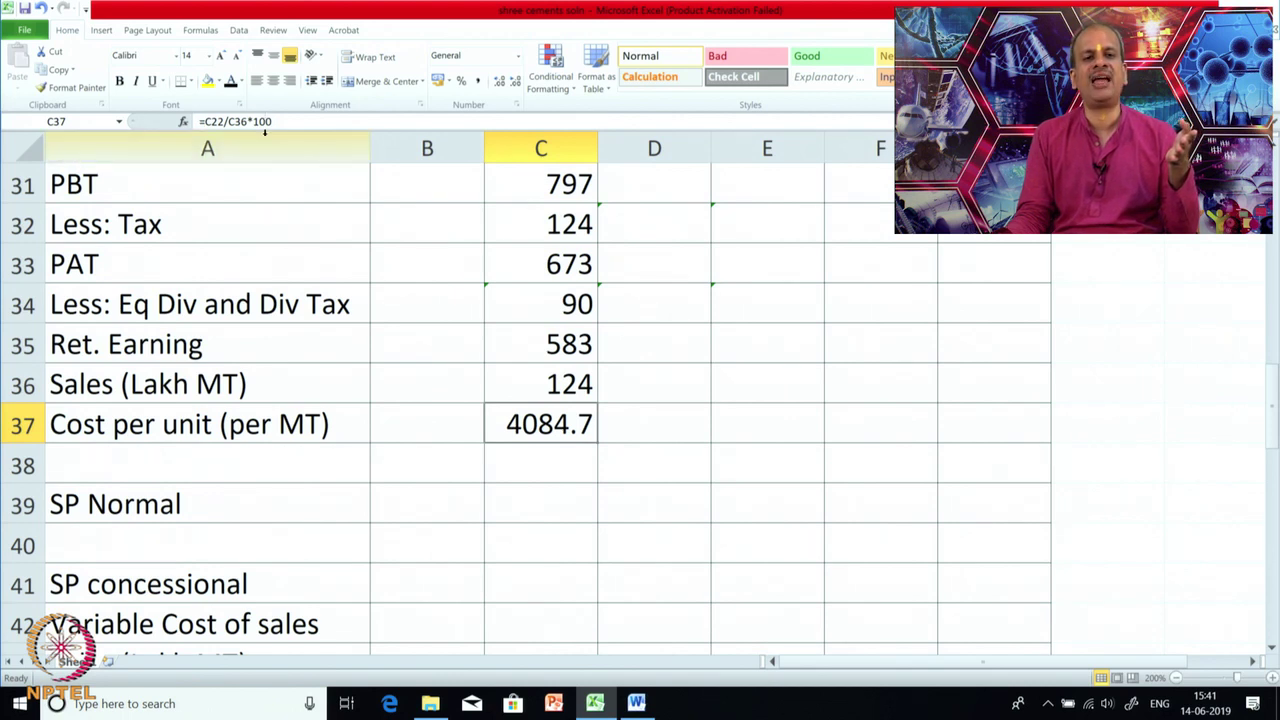
{"action": "left_click", "coordinate": [530, 498]}
{"action": "left_click", "coordinate": [539, 426]}
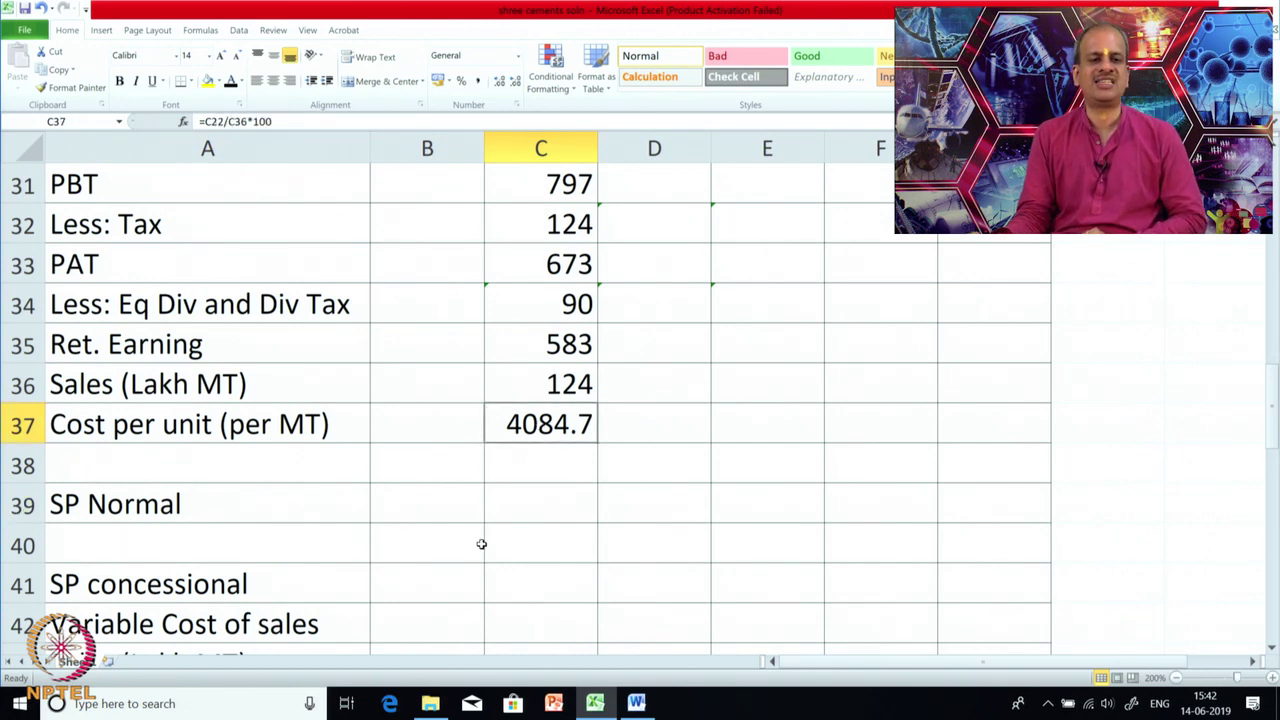
{"action": "scroll", "coordinate": [483, 536], "scroll_direction": "down", "scroll_amount": 1}
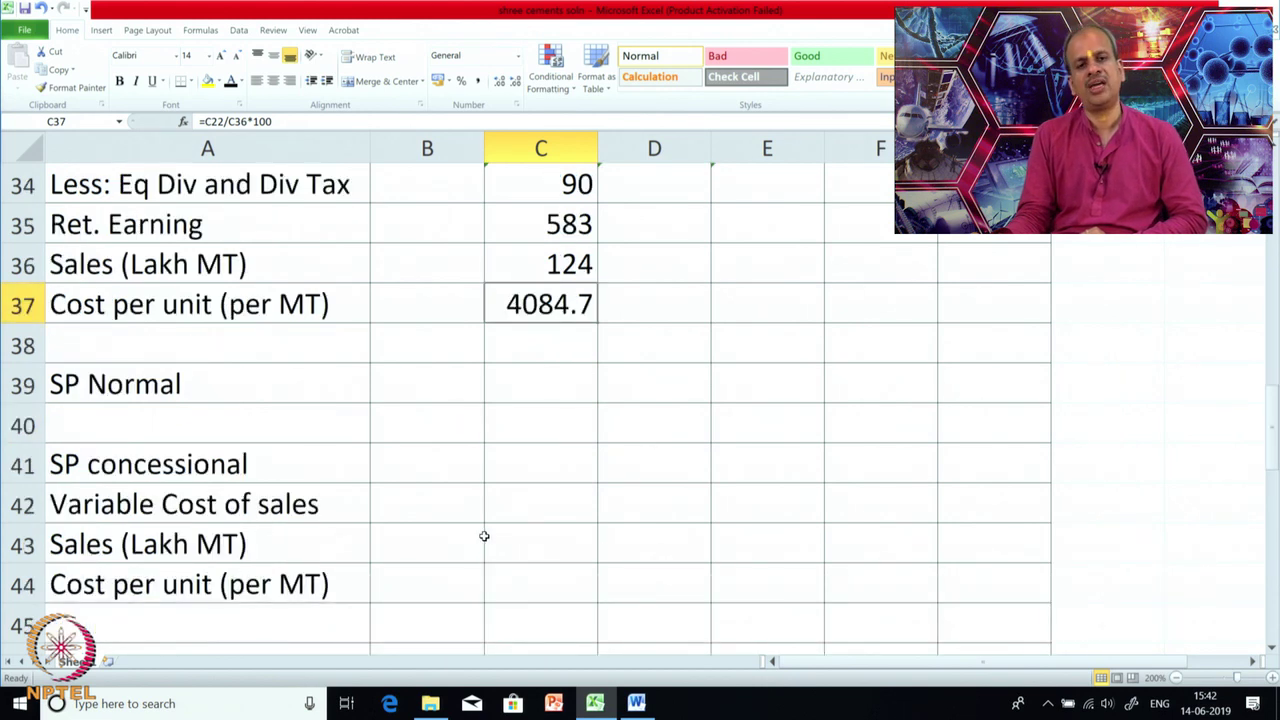
Examine the SP Normal and SP concessional blocks in rows 39 to 44, including the 2014 SP Normal formula in C39.
{"action": "left_click_drag", "start_coordinate": [509, 394], "coordinate": [495, 585]}
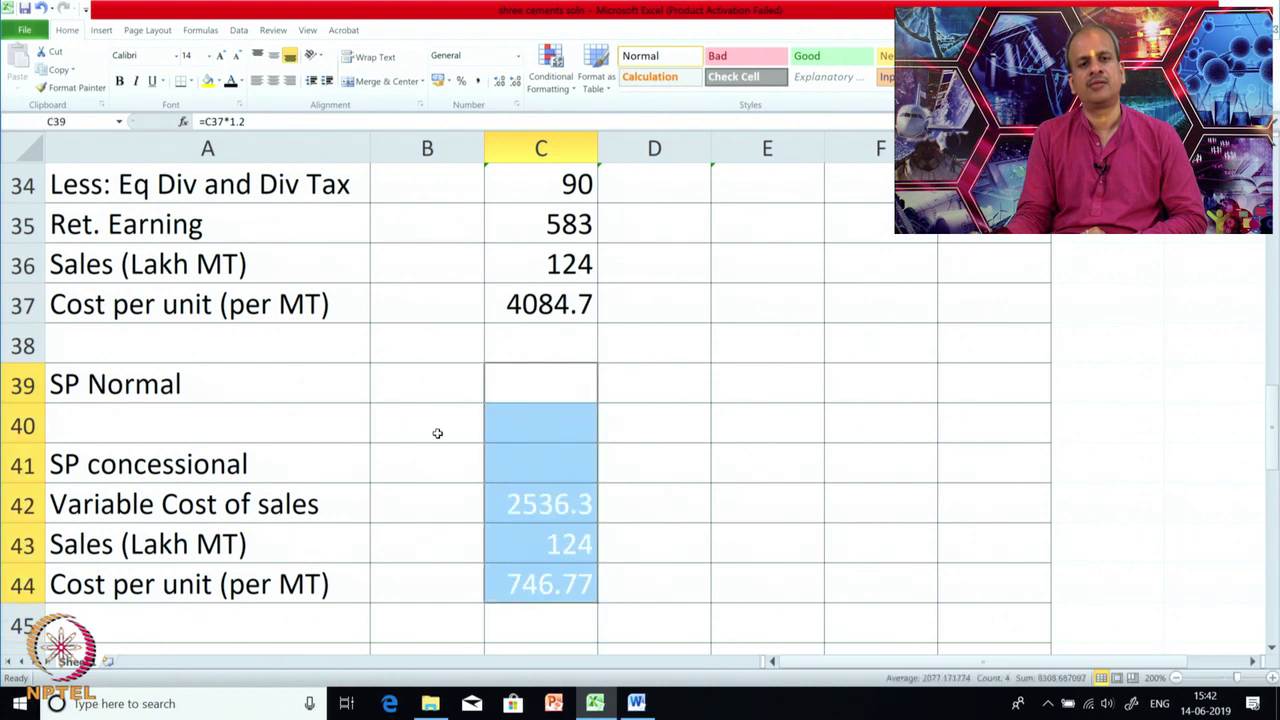
{"action": "left_click", "coordinate": [364, 497]}
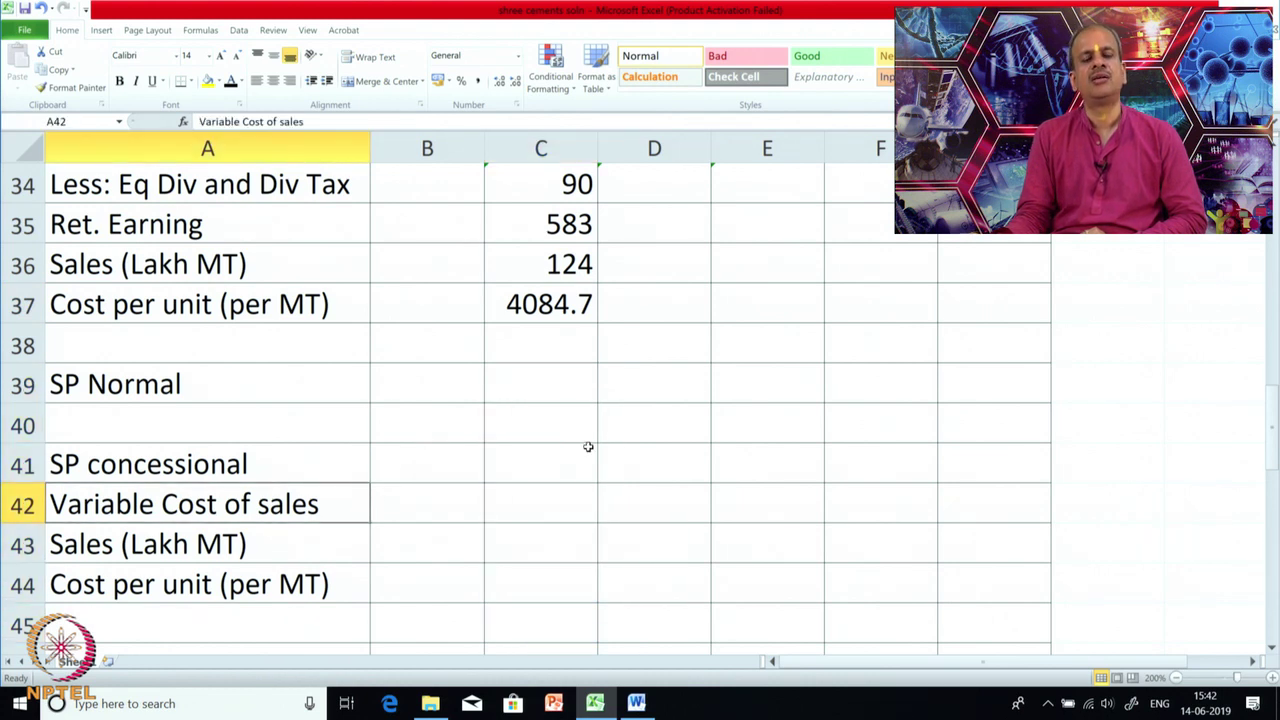
{"action": "scroll", "coordinate": [587, 440], "scroll_direction": "up", "scroll_amount": 7}
{"action": "scroll", "coordinate": [588, 433], "scroll_direction": "up", "scroll_amount": 4}
{"action": "scroll", "coordinate": [588, 433], "scroll_direction": "down", "scroll_amount": 12}
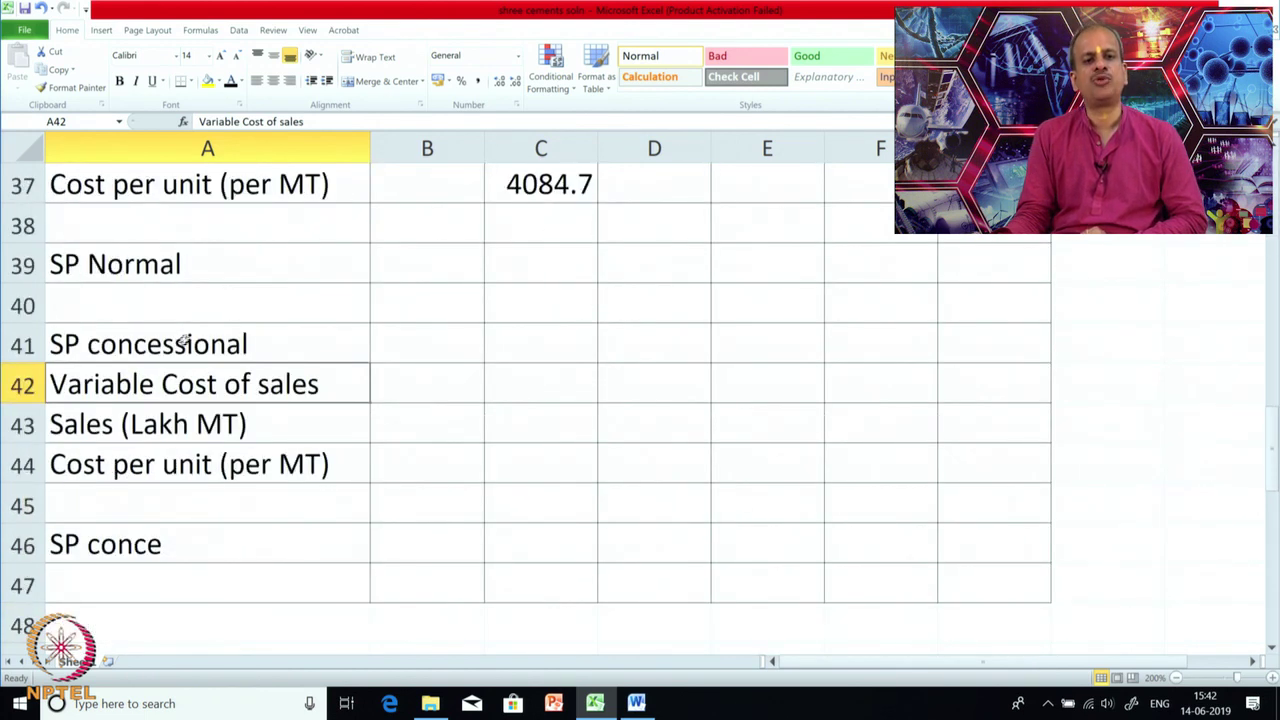
{"action": "left_click", "coordinate": [181, 343]}
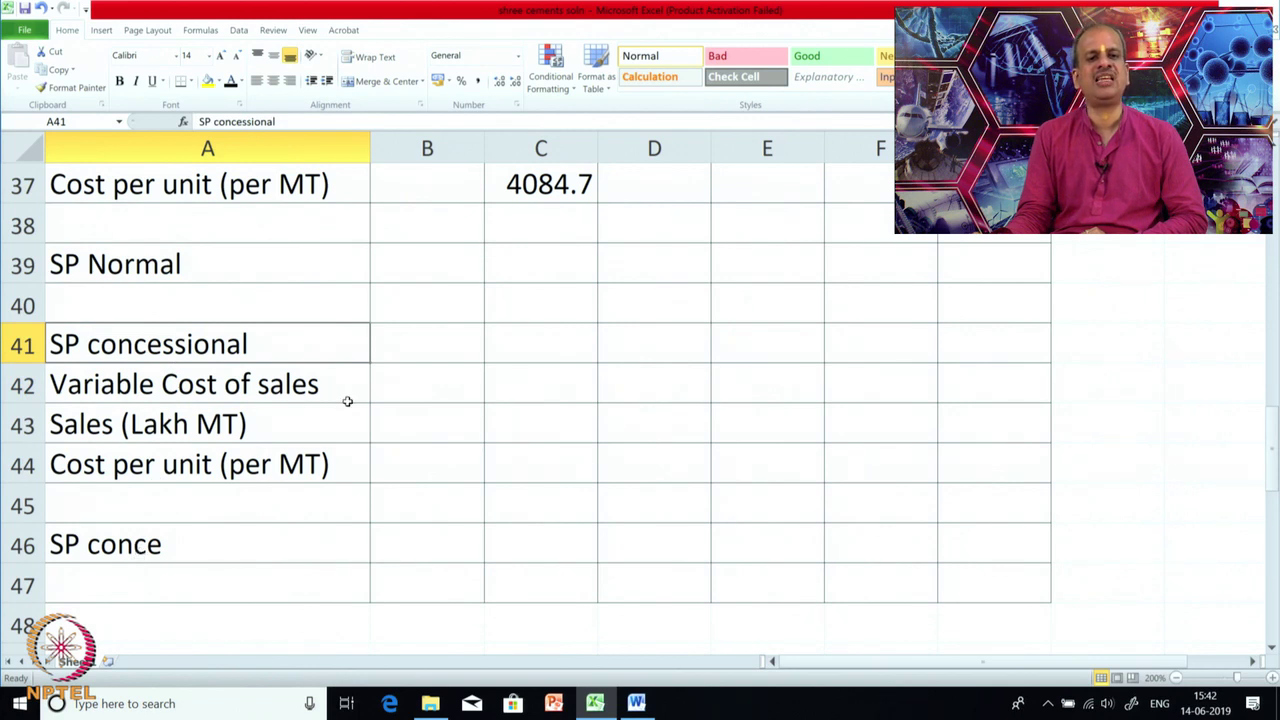
{"action": "scroll", "coordinate": [340, 400], "scroll_direction": "up", "scroll_amount": 1}
{"action": "left_click", "coordinate": [532, 389]}
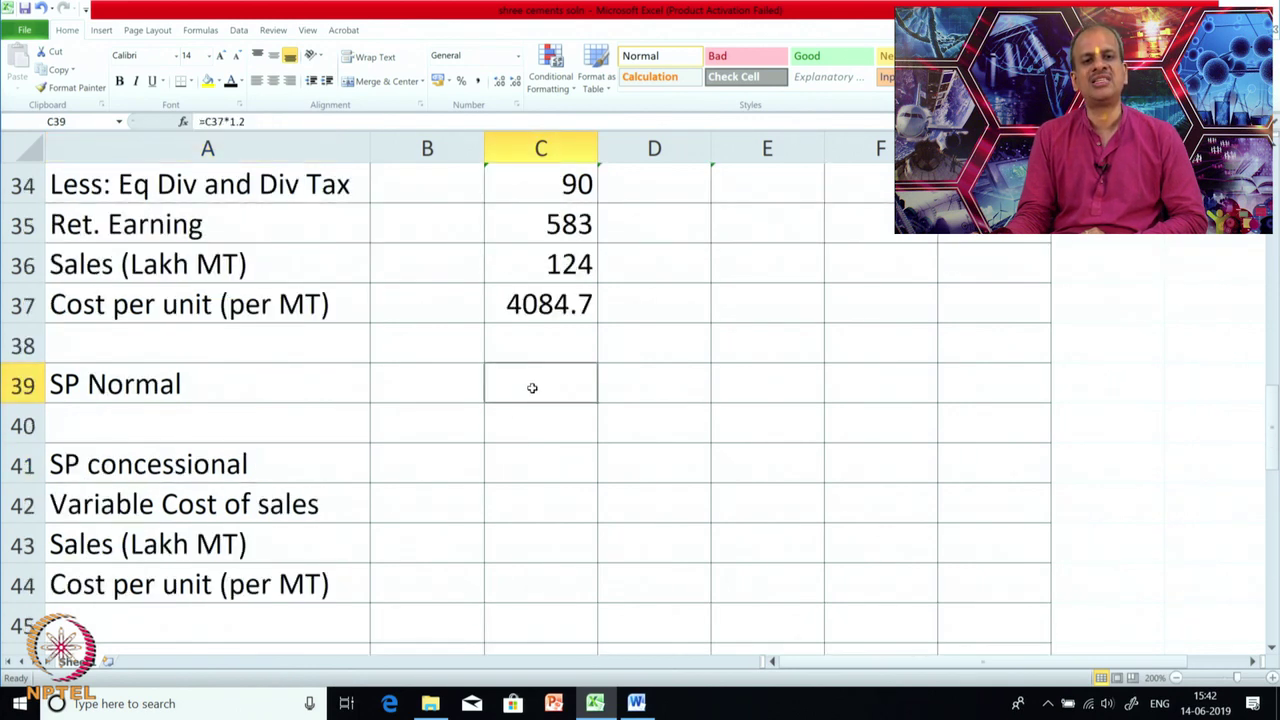
Read the Word document's requirement on normal and concessional selling prices and the desired margin, and return to the Excel workbook.
{"action": "left_click", "coordinate": [329, 470]}
{"action": "left_click", "coordinate": [636, 703]}
{"action": "scroll", "coordinate": [677, 524], "scroll_direction": "up", "scroll_amount": 15}
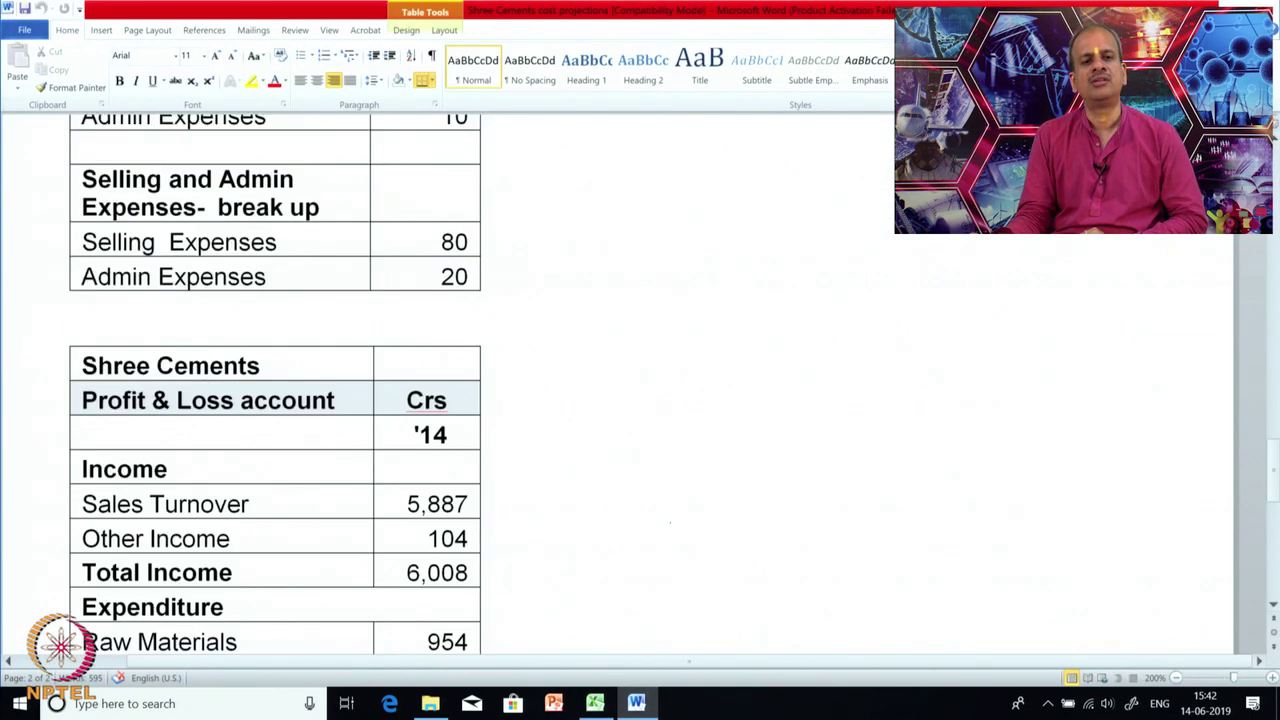
{"action": "scroll", "coordinate": [677, 524], "scroll_direction": "down", "scroll_amount": 2}
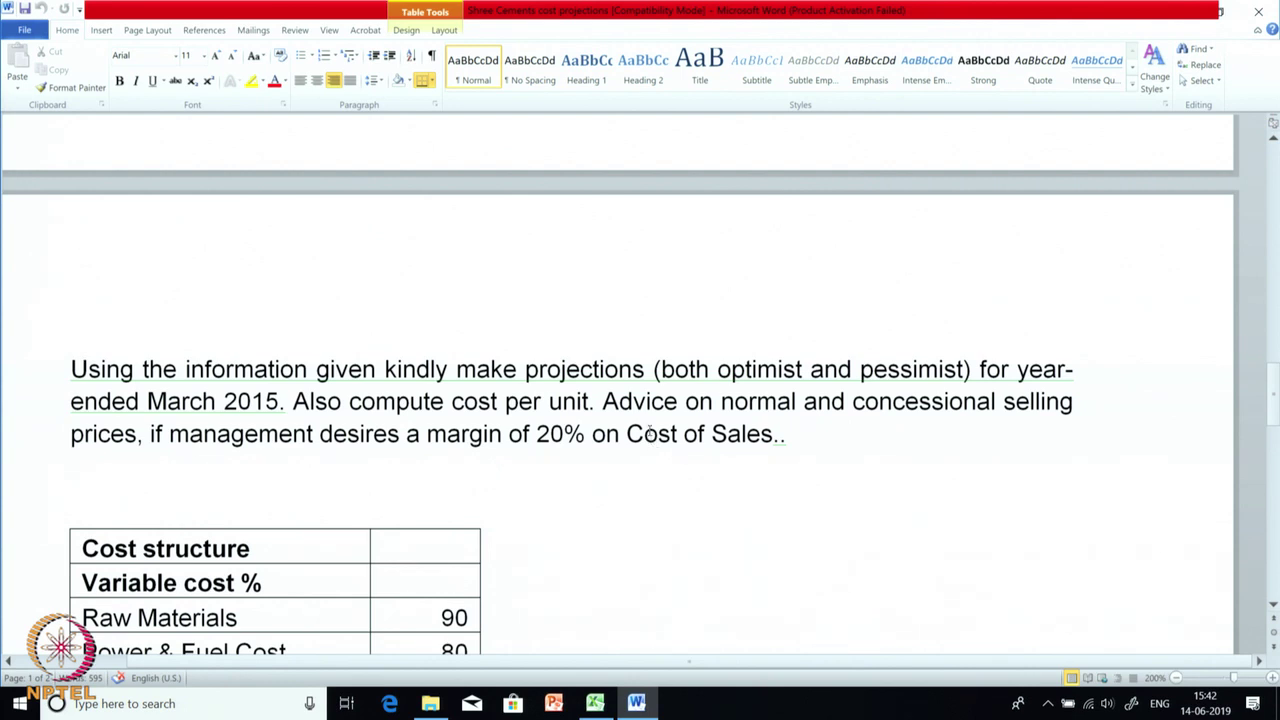
{"action": "left_click", "coordinate": [777, 403]}
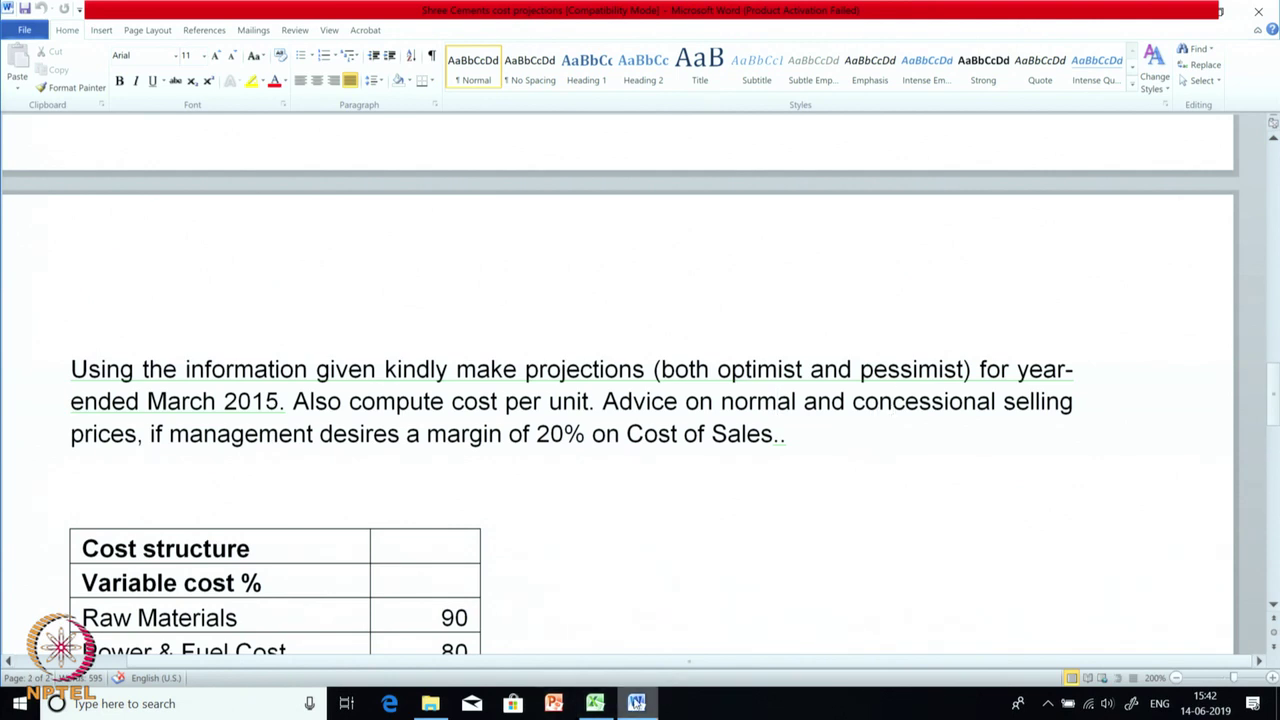
{"action": "left_click", "coordinate": [595, 703]}
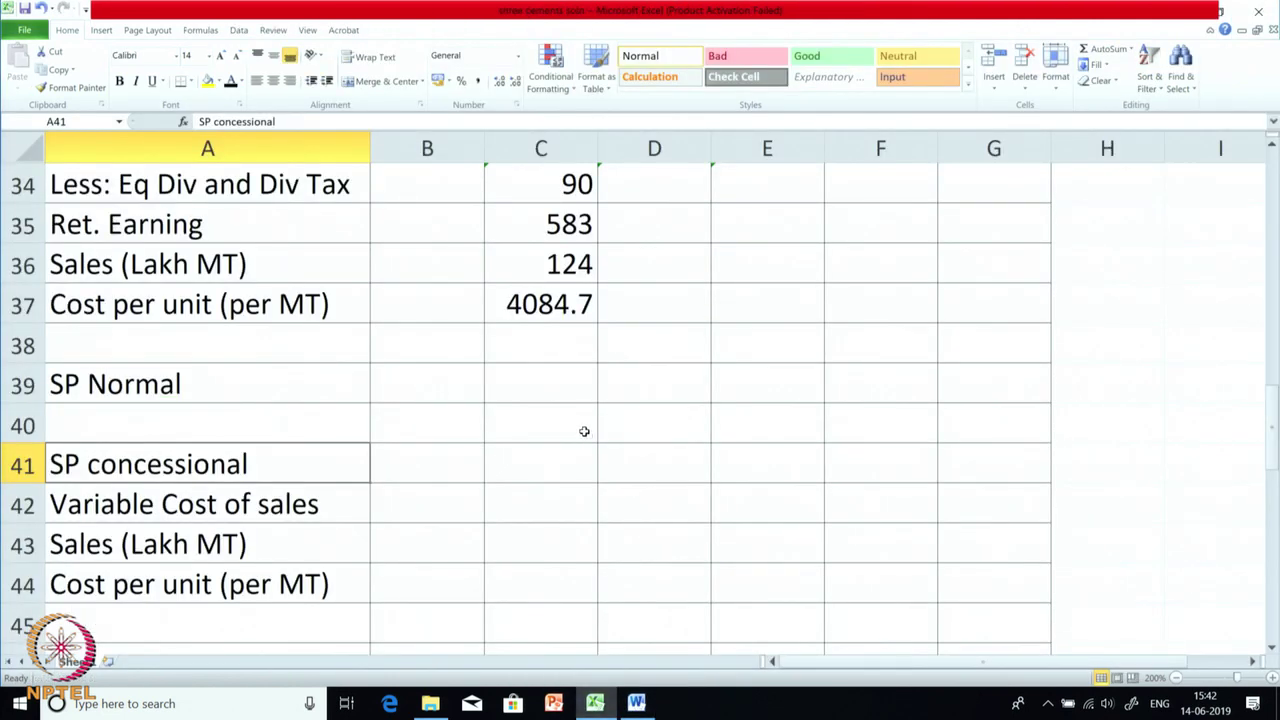
Set the font colour of the 2014 SP Normal in C39 to black and check it against C37 and the Word document's margin requirement.
{"action": "left_click", "coordinate": [534, 390]}
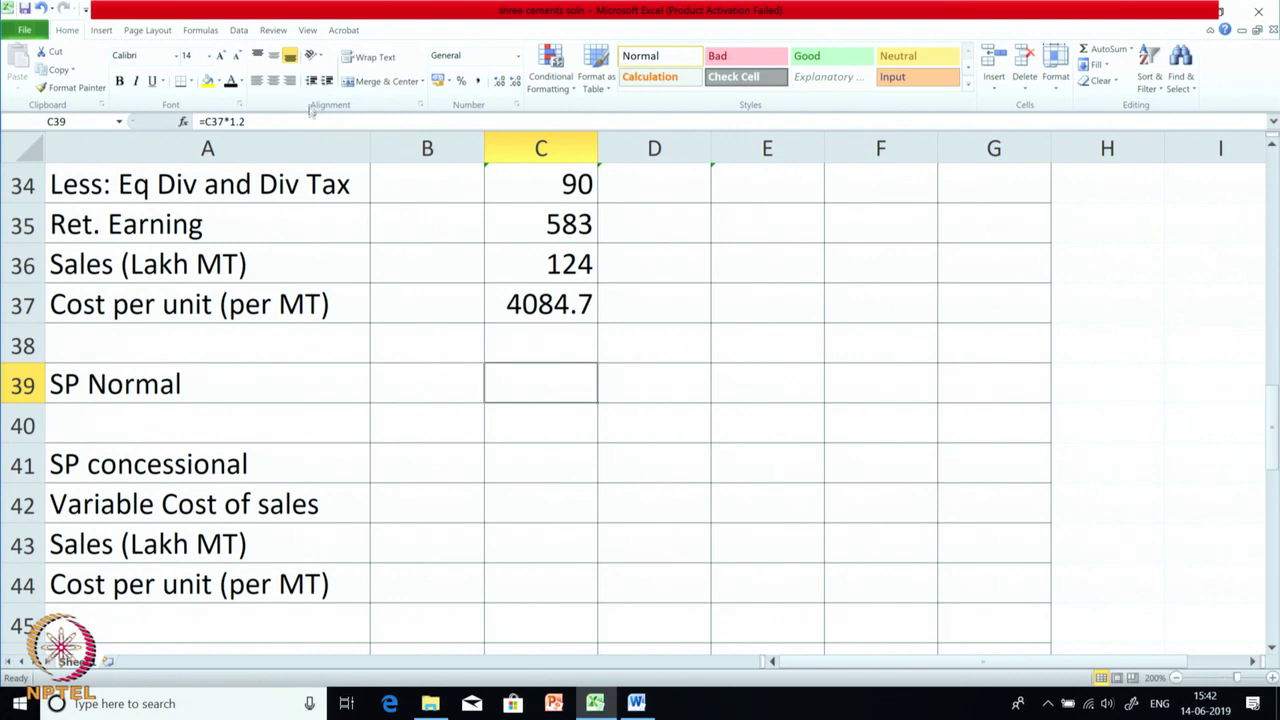
{"action": "left_click", "coordinate": [230, 82]}
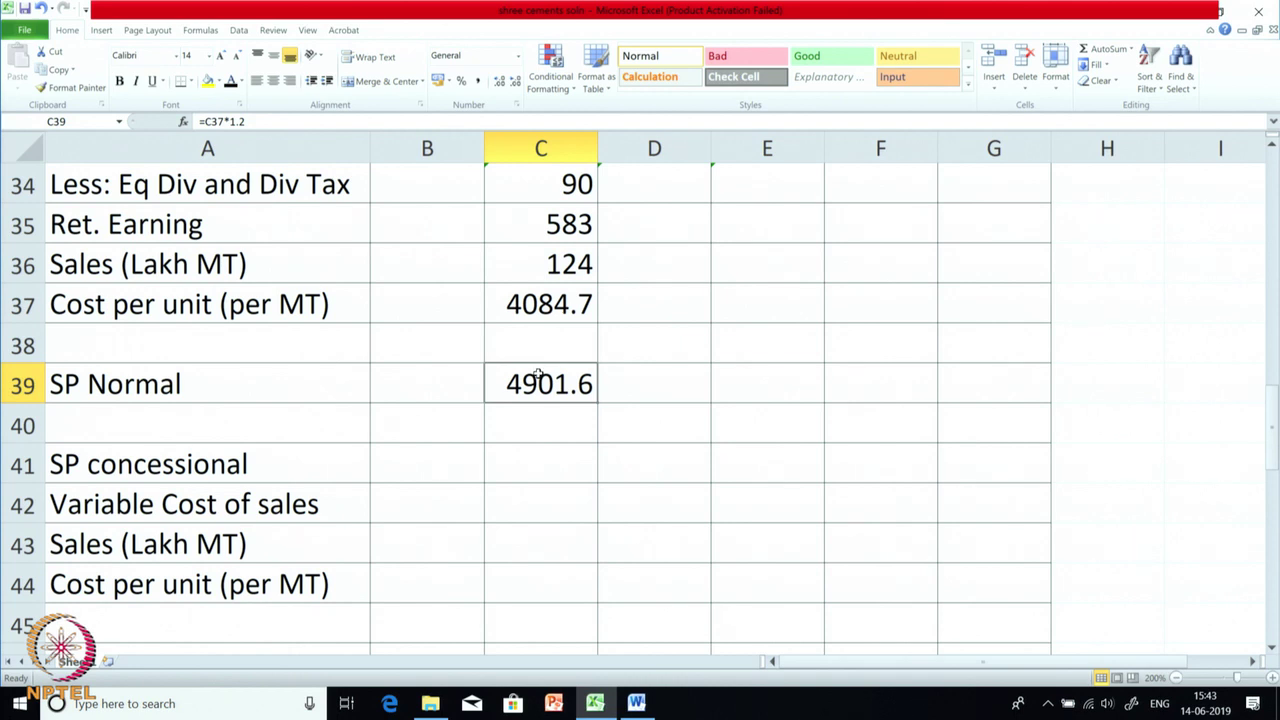
{"action": "left_click", "coordinate": [548, 299]}
{"action": "left_click", "coordinate": [537, 384]}
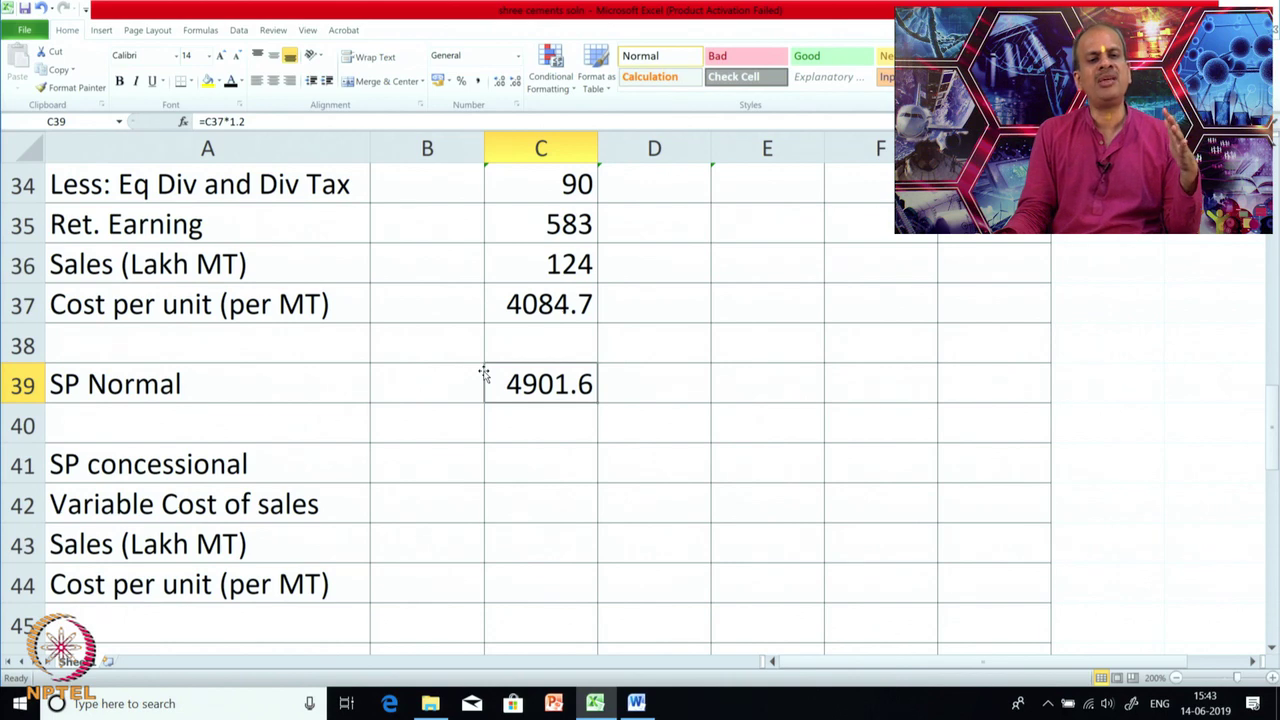
{"action": "scroll", "coordinate": [484, 372], "scroll_direction": "up", "scroll_amount": 1}
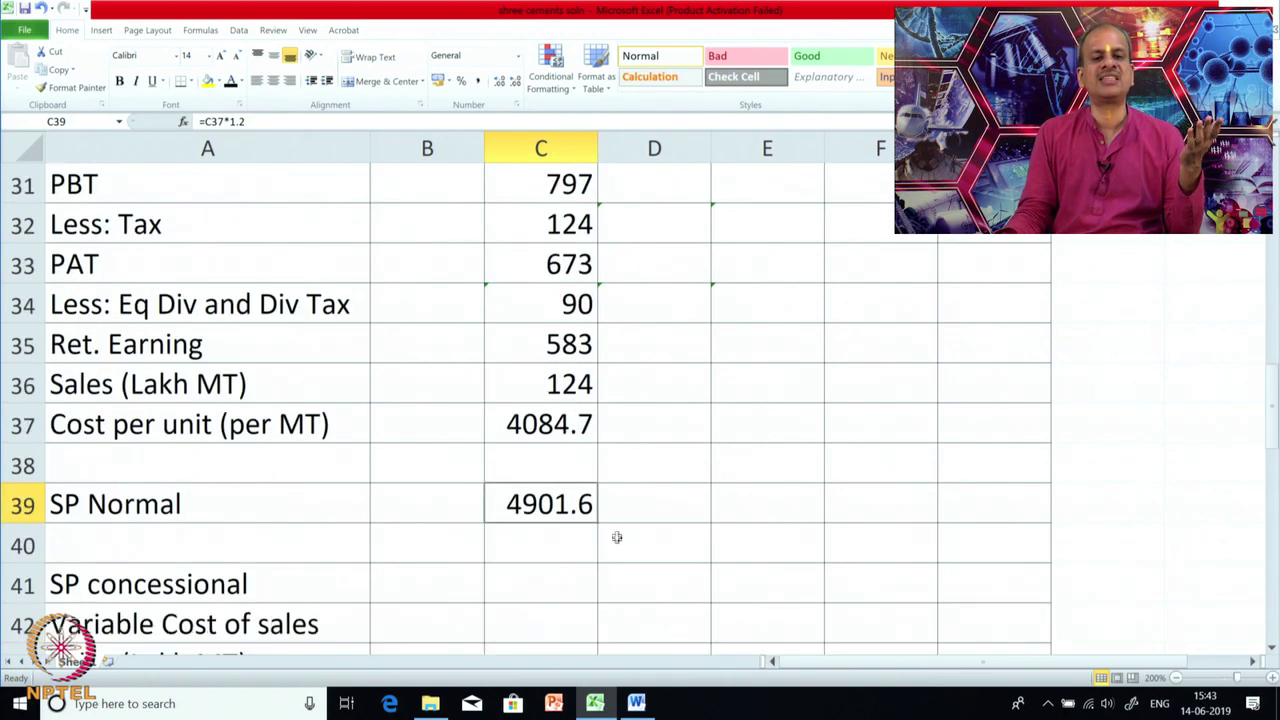
{"action": "left_click", "coordinate": [636, 703]}
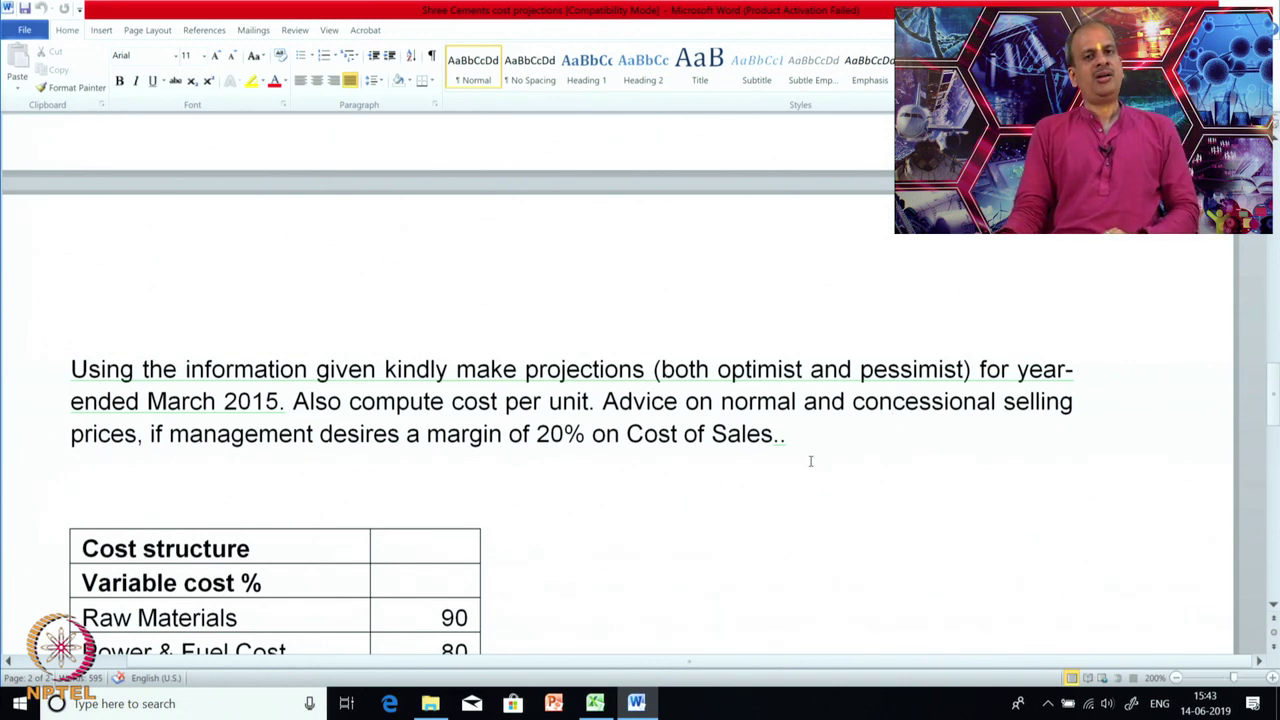
{"action": "left_click", "coordinate": [595, 703]}
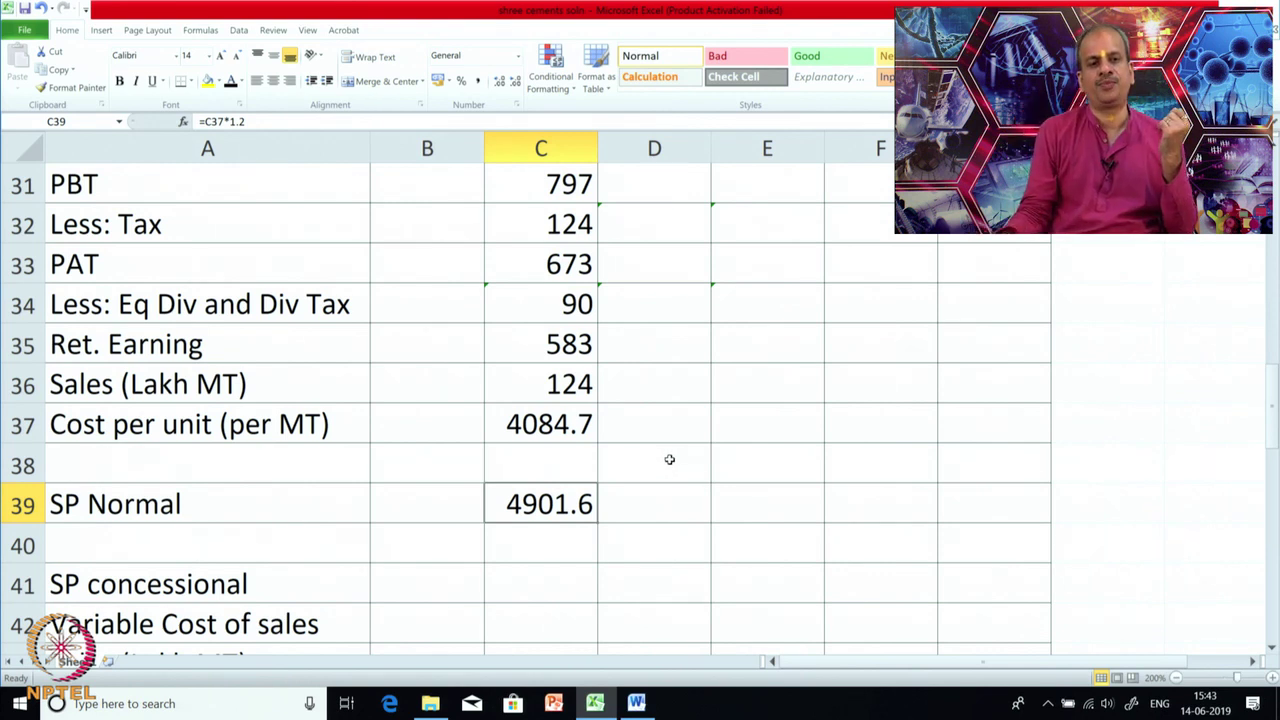
Examine the Variable Cost of sales row under SP concessional together with the variable and fixed cost split in the sheet's first rows.
{"action": "scroll", "coordinate": [669, 459], "scroll_direction": "down", "scroll_amount": 2}
{"action": "left_click", "coordinate": [233, 393]}
{"action": "left_click", "coordinate": [508, 376]}
{"action": "left_click", "coordinate": [324, 384]}
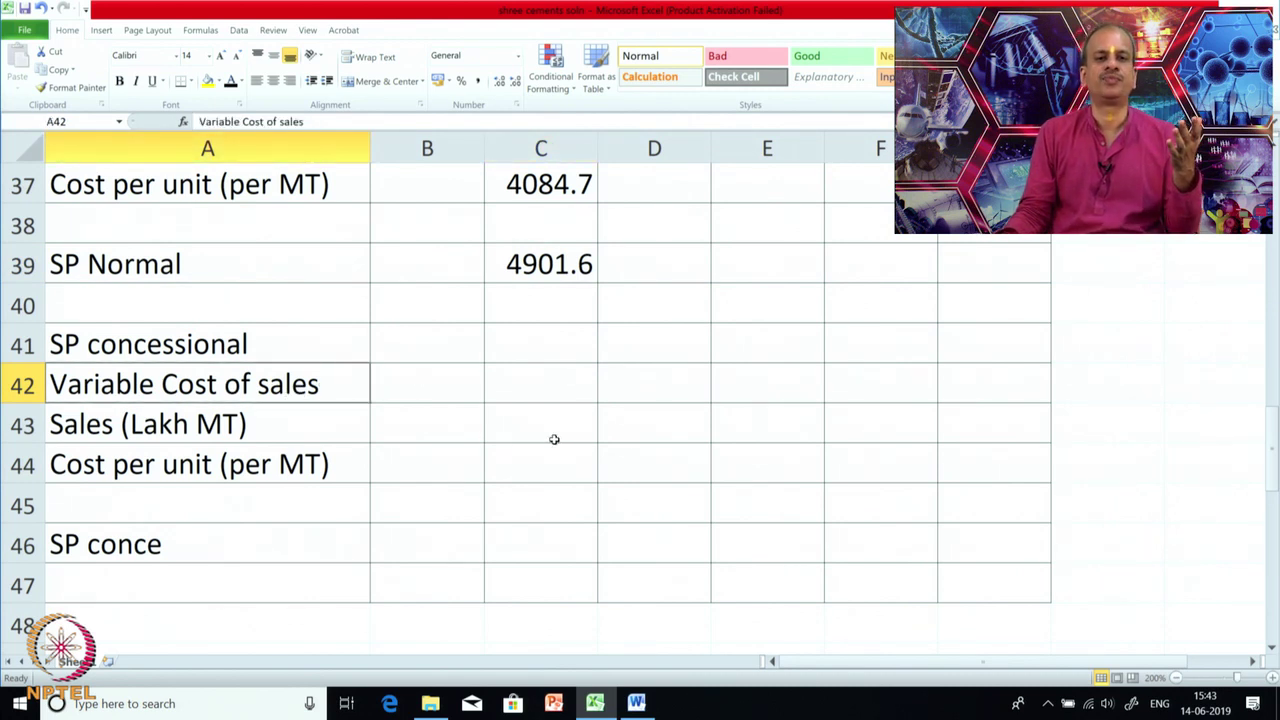
{"action": "scroll", "coordinate": [553, 437], "scroll_direction": "up", "scroll_amount": 7}
{"action": "scroll", "coordinate": [553, 437], "scroll_direction": "up", "scroll_amount": 5}
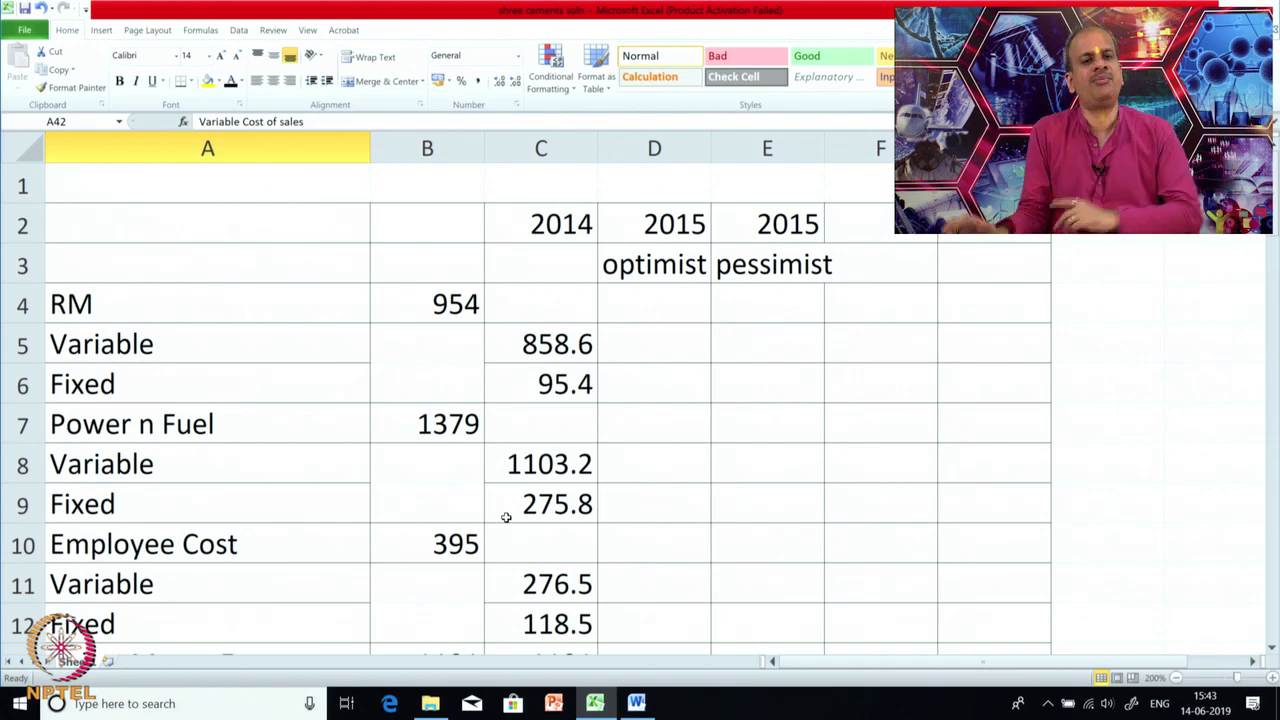
{"action": "scroll", "coordinate": [506, 517], "scroll_direction": "down", "scroll_amount": 8}
{"action": "scroll", "coordinate": [493, 509], "scroll_direction": "down", "scroll_amount": 3}
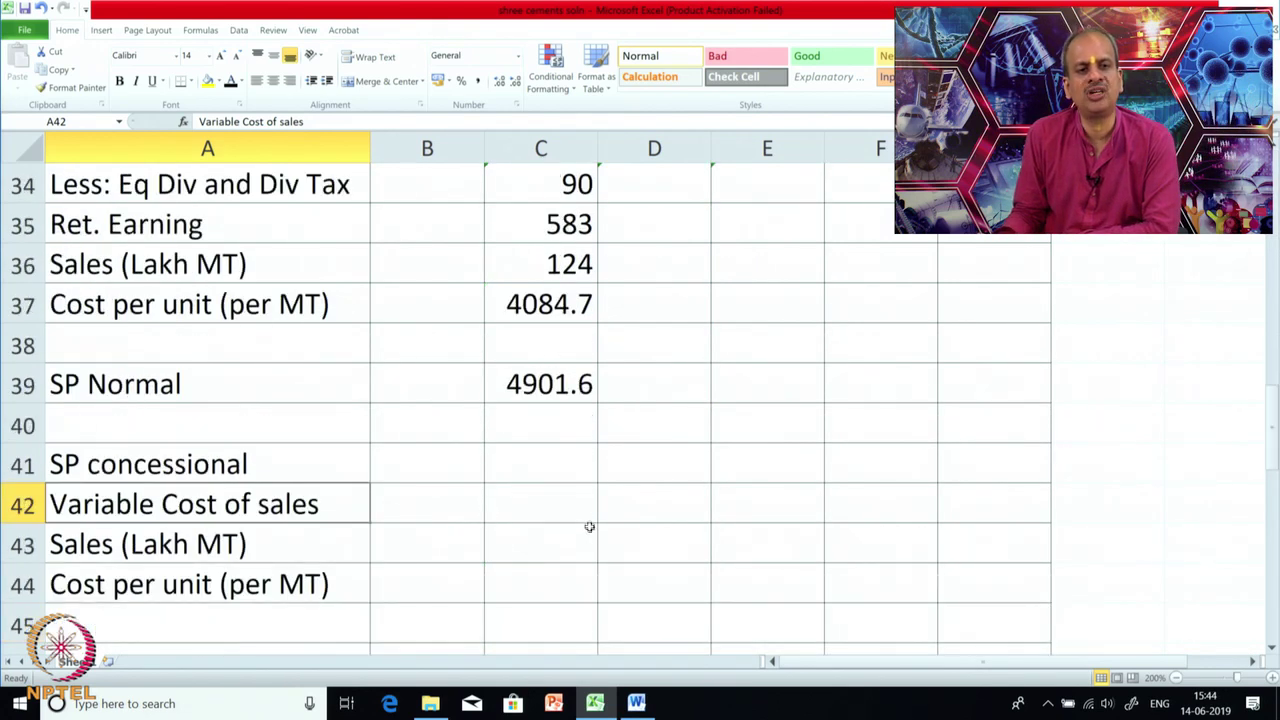
Set the font colour of the 2014 Variable Cost of sales in C42 to black and trace its formula through the variable cost rows.
{"action": "left_click", "coordinate": [570, 503]}
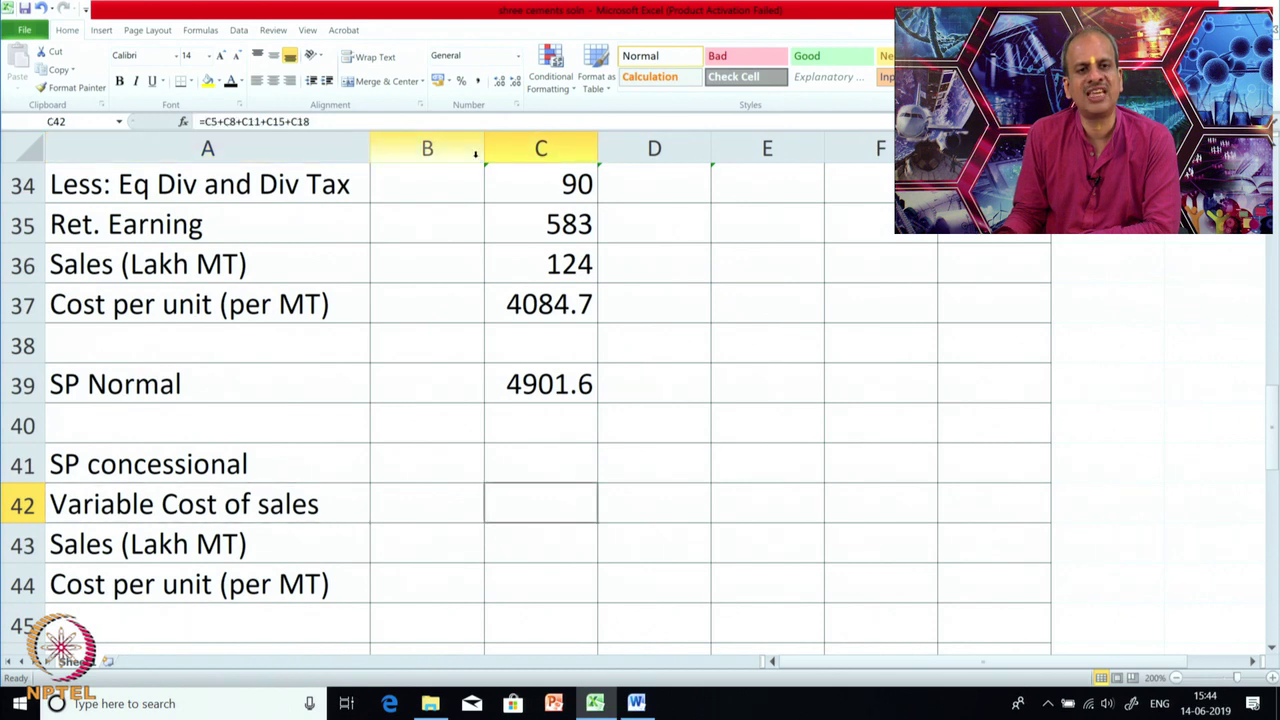
{"action": "left_click", "coordinate": [227, 84]}
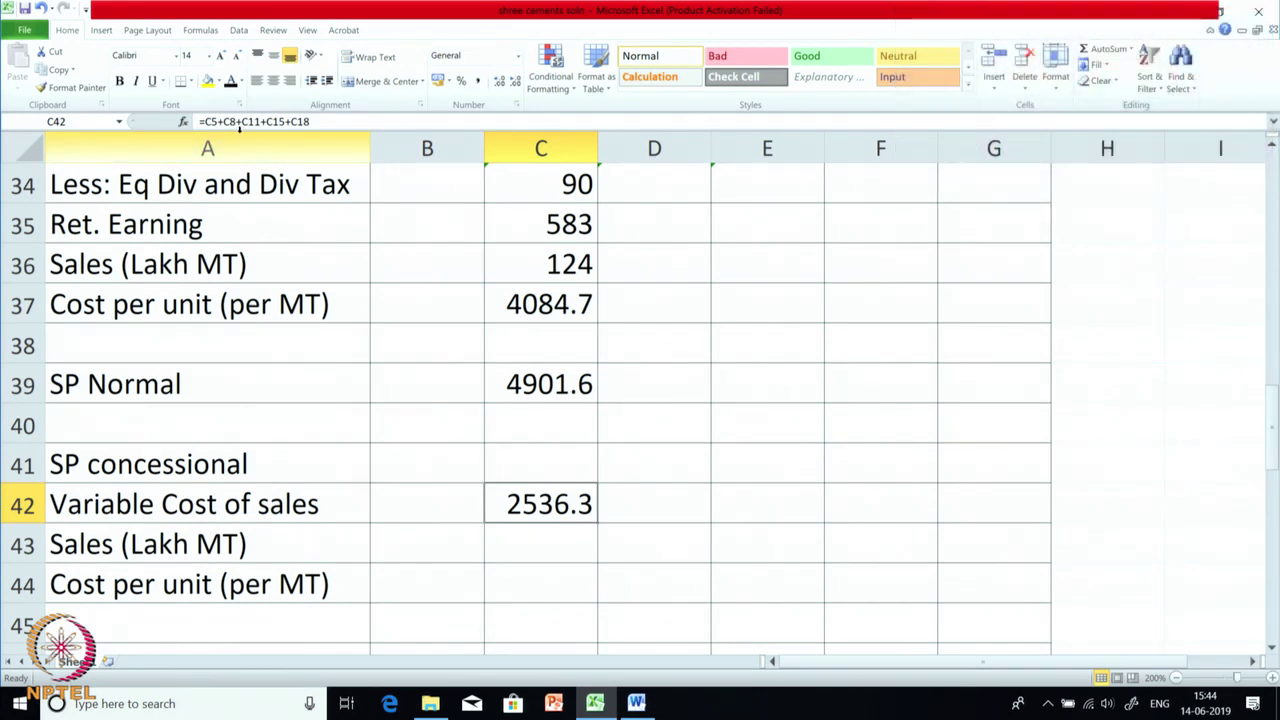
{"action": "scroll", "coordinate": [398, 370], "scroll_direction": "up", "scroll_amount": 5}
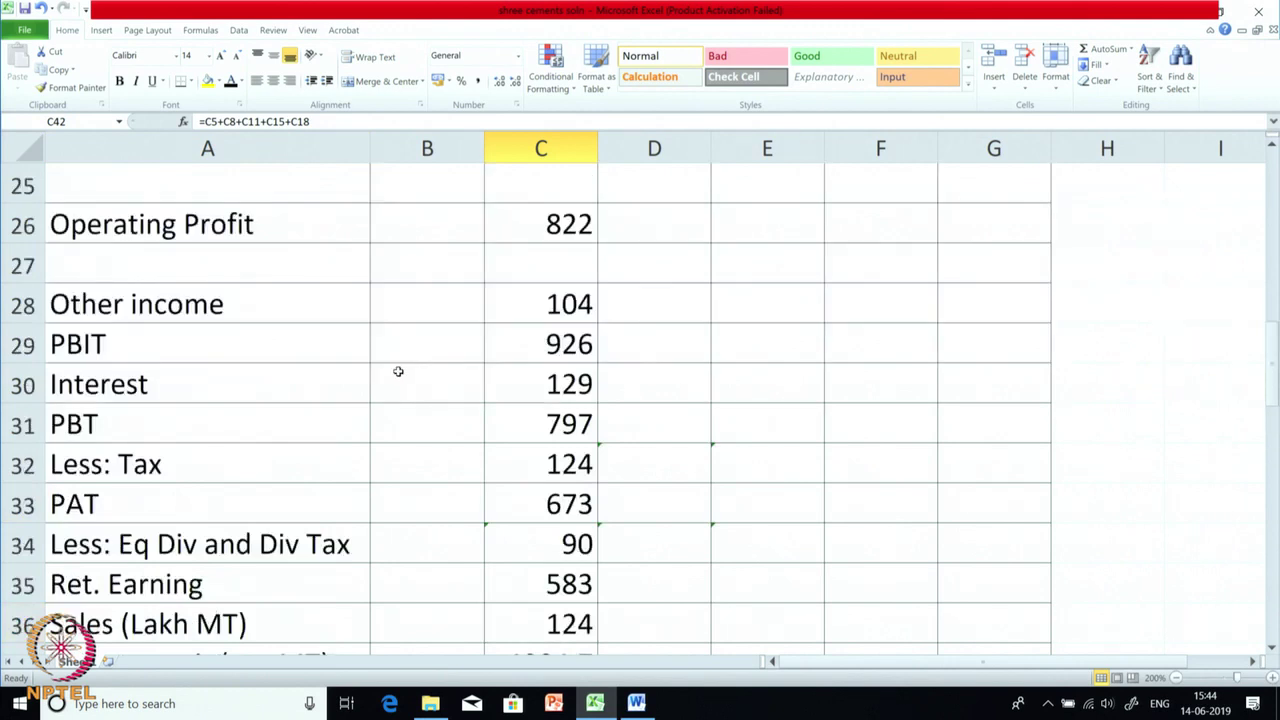
{"action": "scroll", "coordinate": [398, 371], "scroll_direction": "up", "scroll_amount": 3}
{"action": "scroll", "coordinate": [398, 371], "scroll_direction": "up", "scroll_amount": 1}
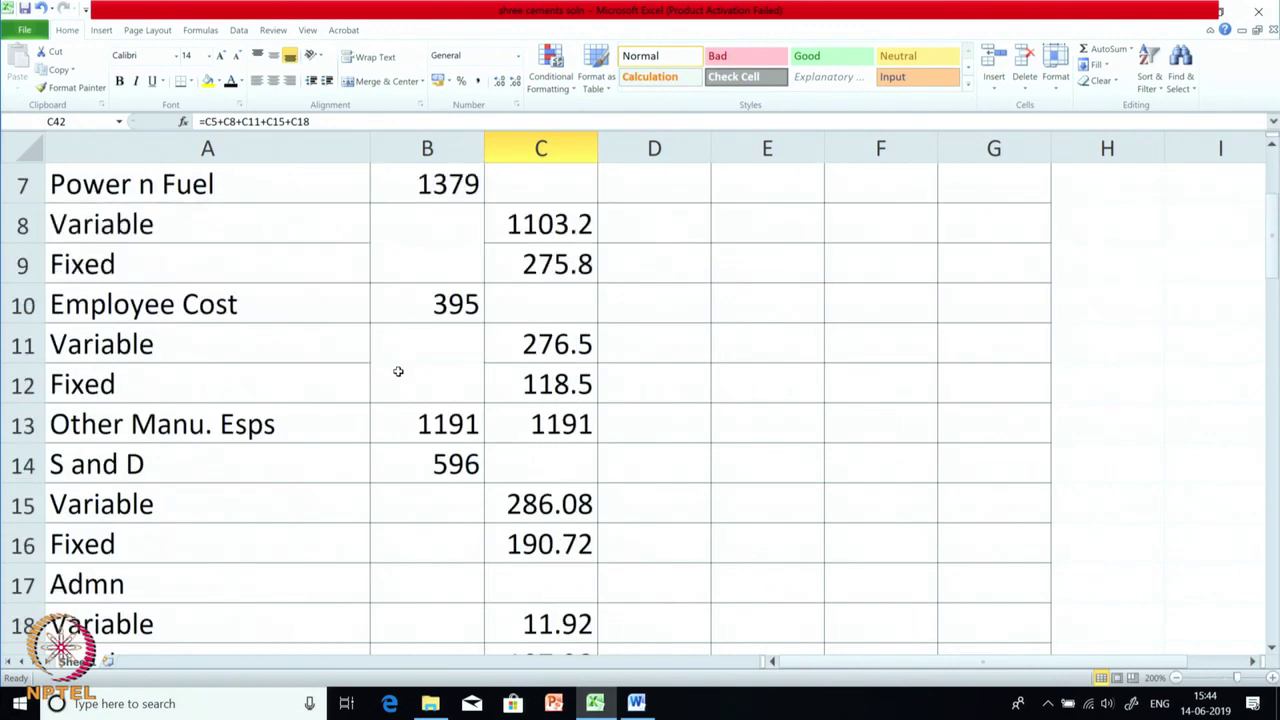
{"action": "scroll", "coordinate": [397, 369], "scroll_direction": "up", "scroll_amount": 2}
{"action": "scroll", "coordinate": [397, 369], "scroll_direction": "down", "scroll_amount": 1}
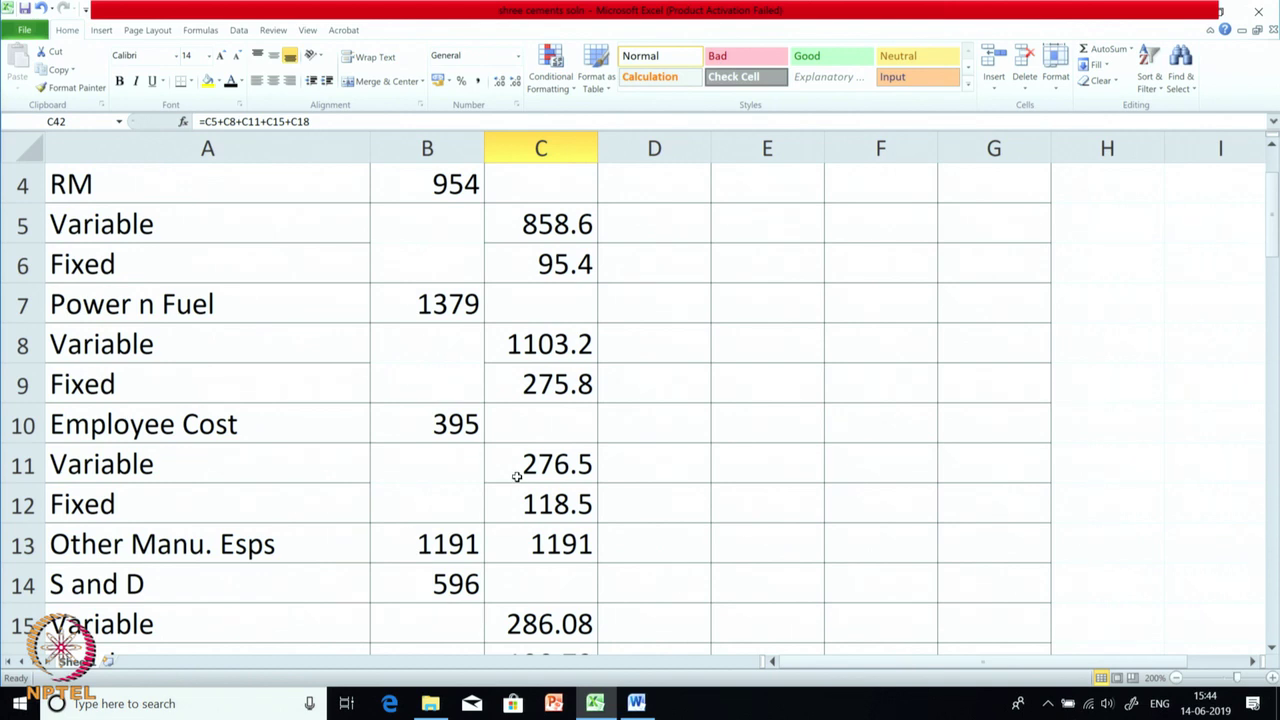
{"action": "scroll", "coordinate": [516, 476], "scroll_direction": "down", "scroll_amount": 1}
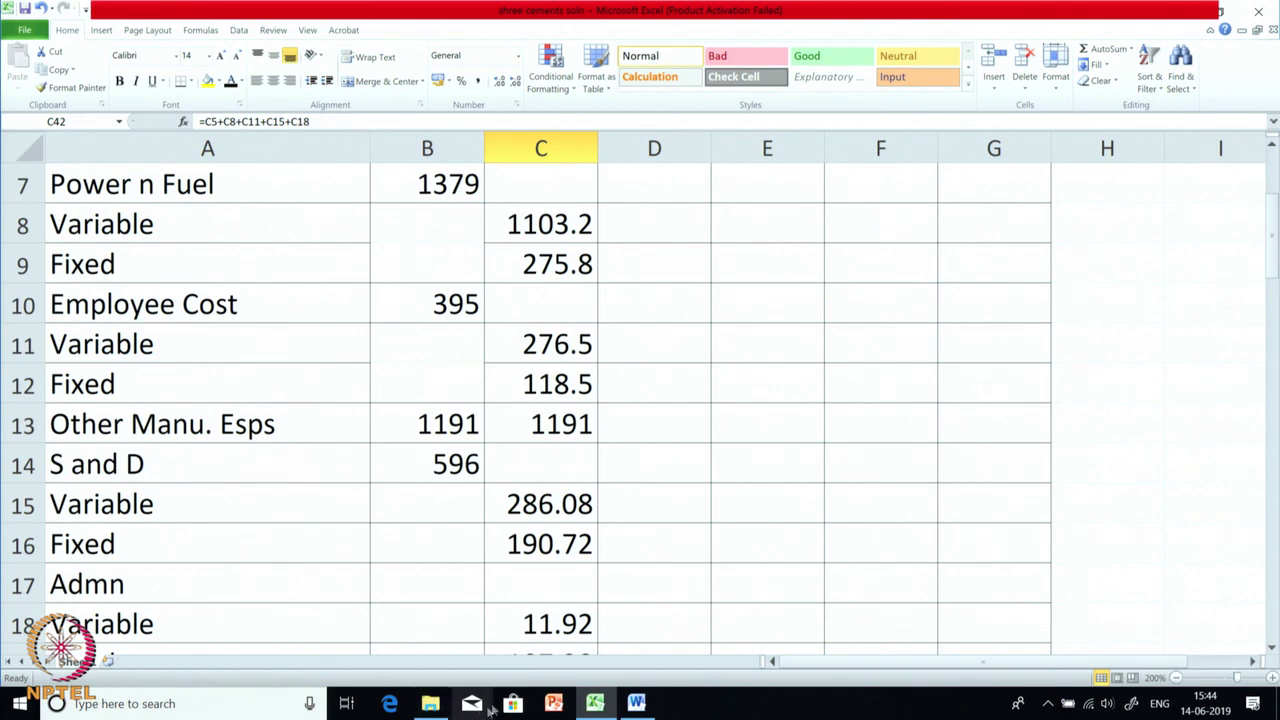
{"action": "scroll", "coordinate": [486, 551], "scroll_direction": "down", "scroll_amount": 6}
{"action": "scroll", "coordinate": [435, 556], "scroll_direction": "down", "scroll_amount": 3}
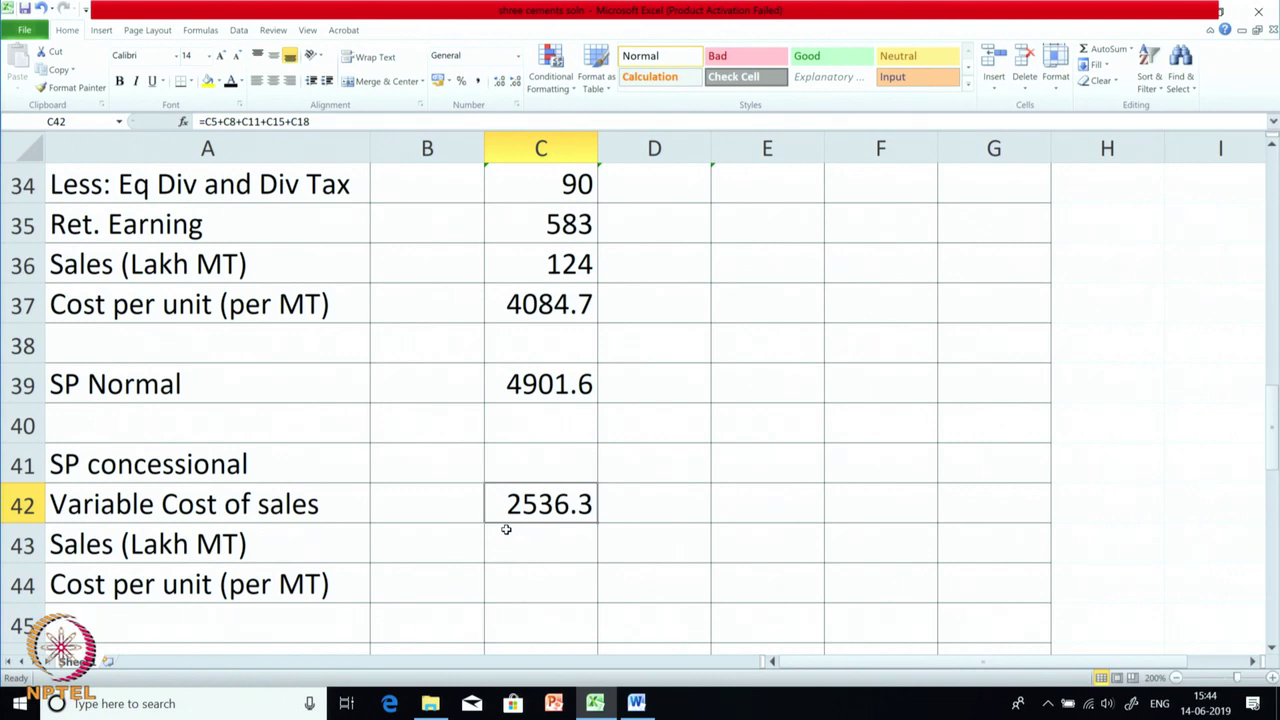
Review the cost rows behind the variable cost total and select the 2014 Other Manu. Esps amount in C13.
{"action": "scroll", "coordinate": [505, 528], "scroll_direction": "up", "scroll_amount": 7}
{"action": "scroll", "coordinate": [510, 518], "scroll_direction": "down", "scroll_amount": 2}
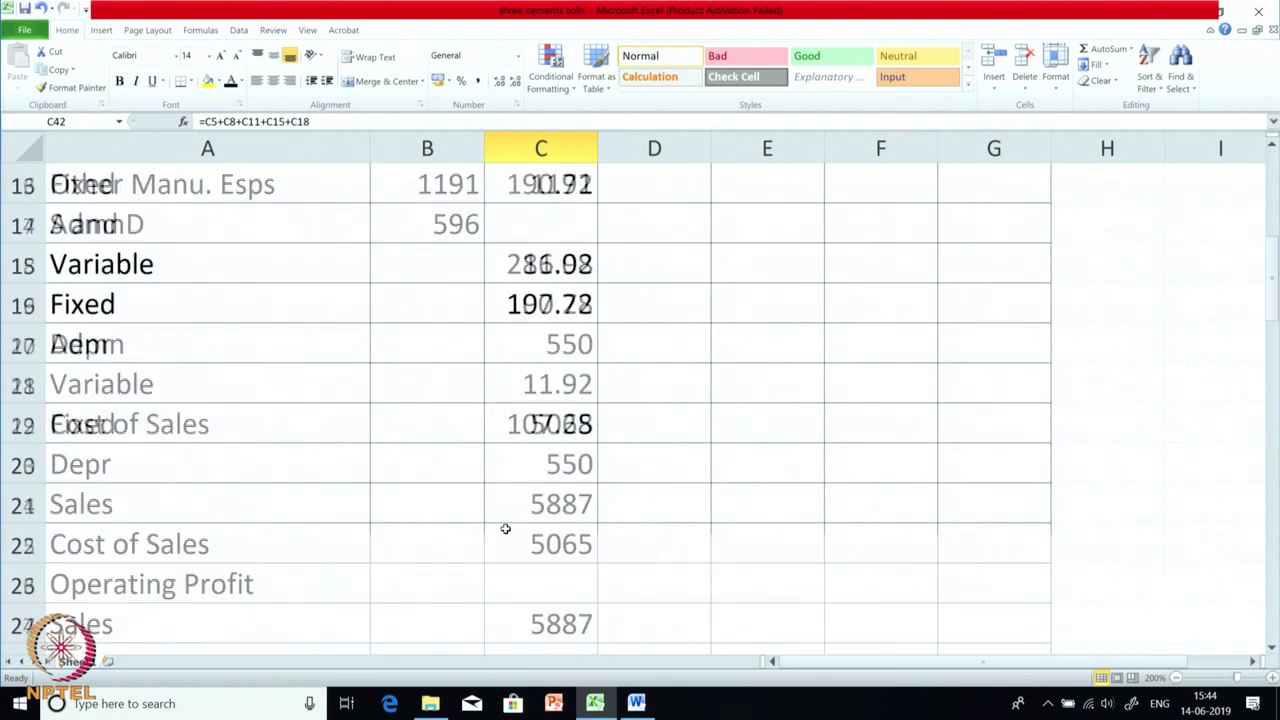
{"action": "scroll", "coordinate": [512, 515], "scroll_direction": "down", "scroll_amount": 3}
{"action": "scroll", "coordinate": [509, 518], "scroll_direction": "up", "scroll_amount": 3}
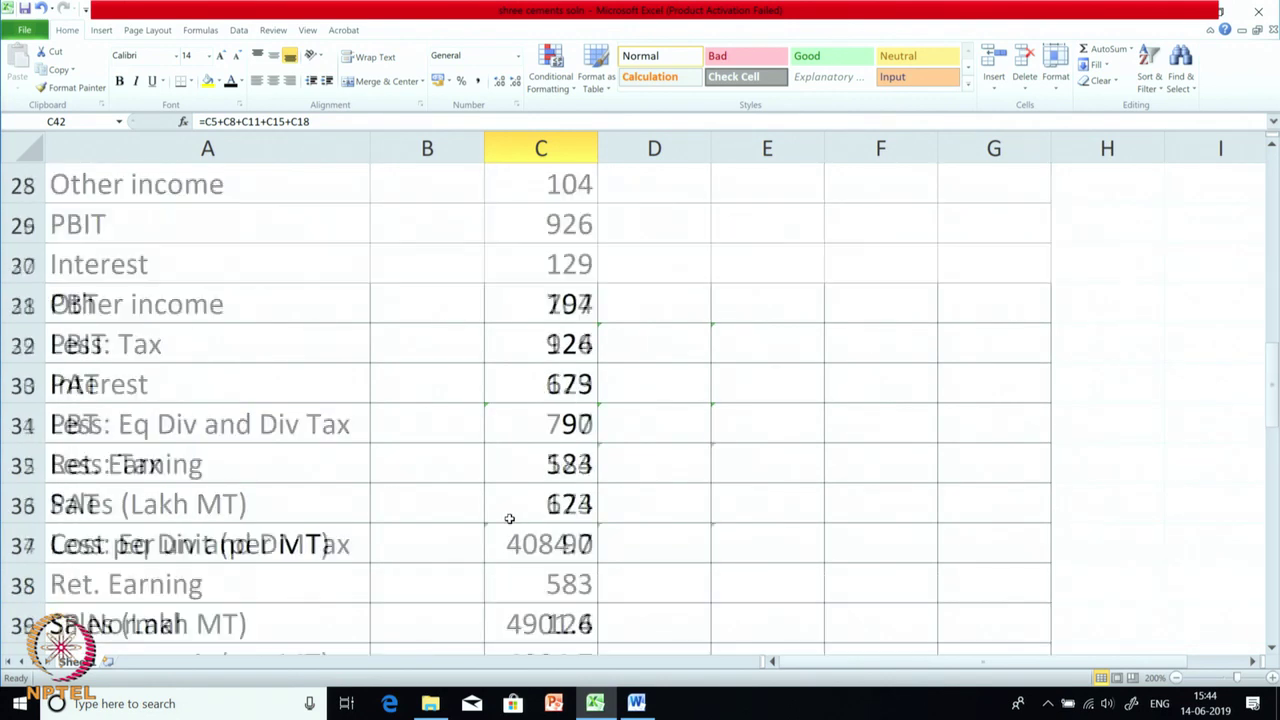
{"action": "scroll", "coordinate": [509, 518], "scroll_direction": "up", "scroll_amount": 2}
{"action": "scroll", "coordinate": [509, 518], "scroll_direction": "up", "scroll_amount": 1}
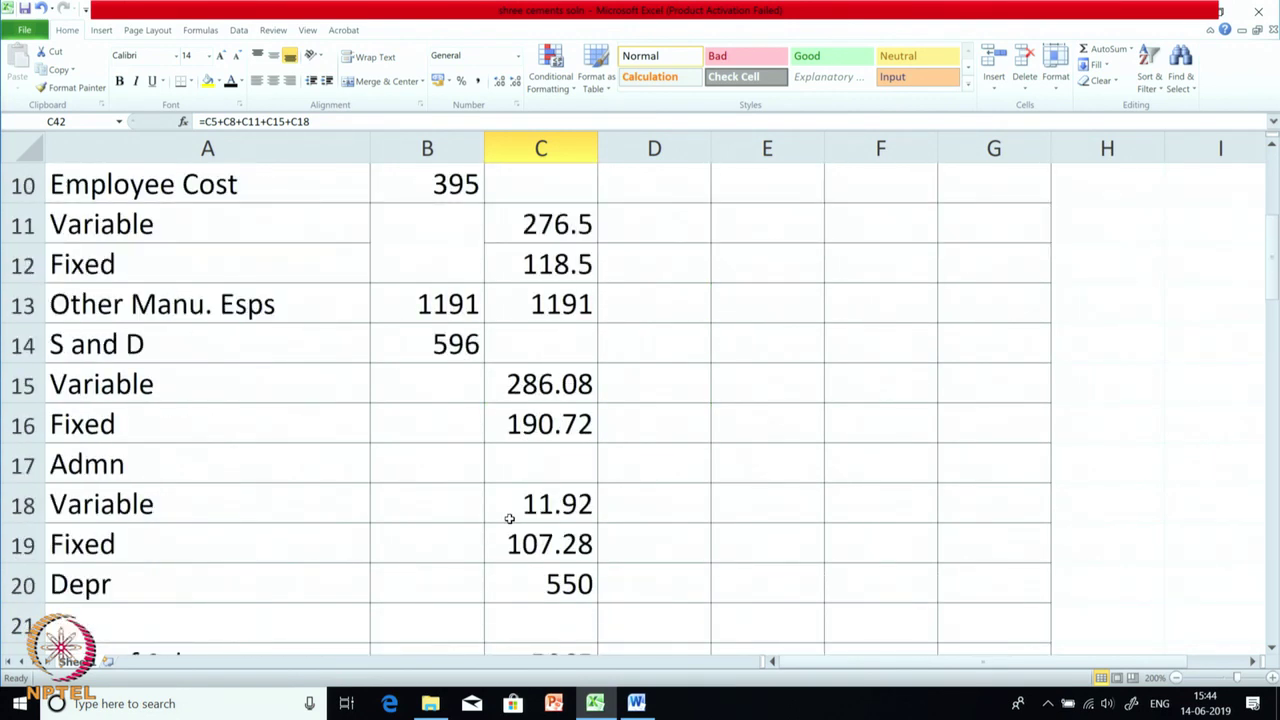
{"action": "left_click", "coordinate": [263, 307]}
{"action": "left_click", "coordinate": [555, 311]}
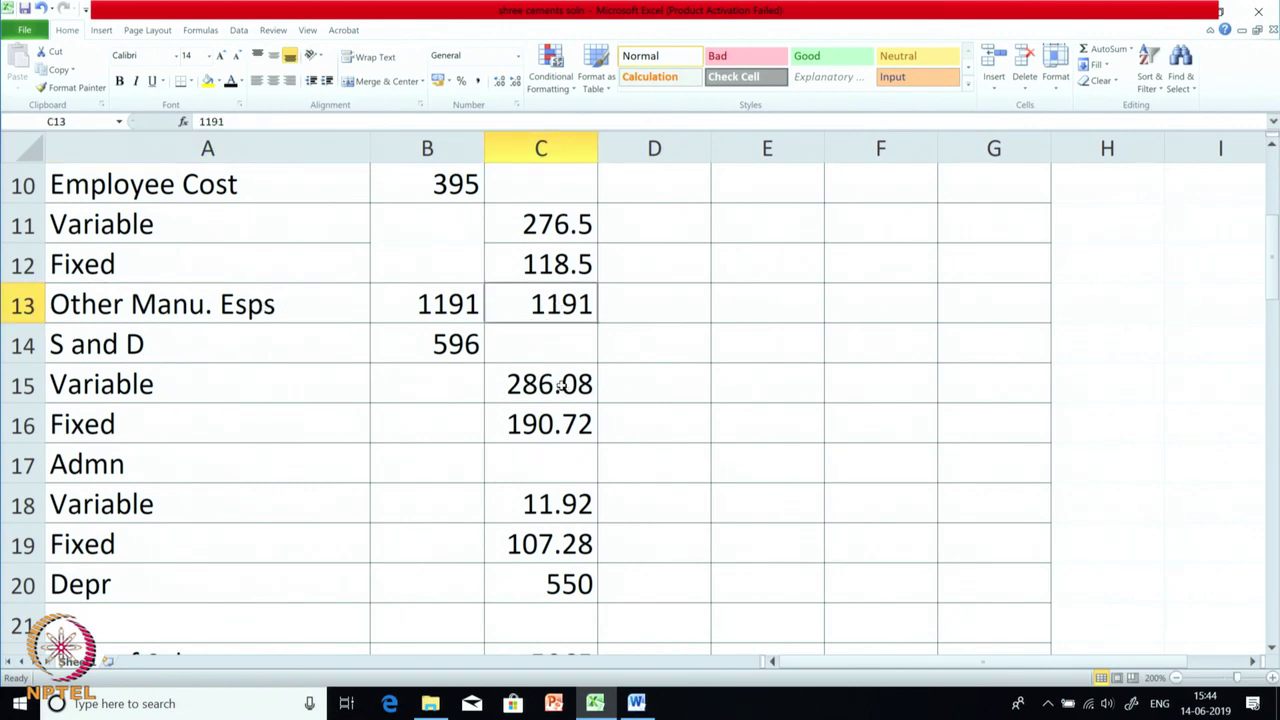
Enter the 2014 SP concessional in C41 as the variable cost of sales plus a 20% margin, using =C42*1.2.
{"action": "scroll", "coordinate": [545, 386], "scroll_direction": "down", "scroll_amount": 11}
{"action": "scroll", "coordinate": [541, 385], "scroll_direction": "up", "scroll_amount": 3}
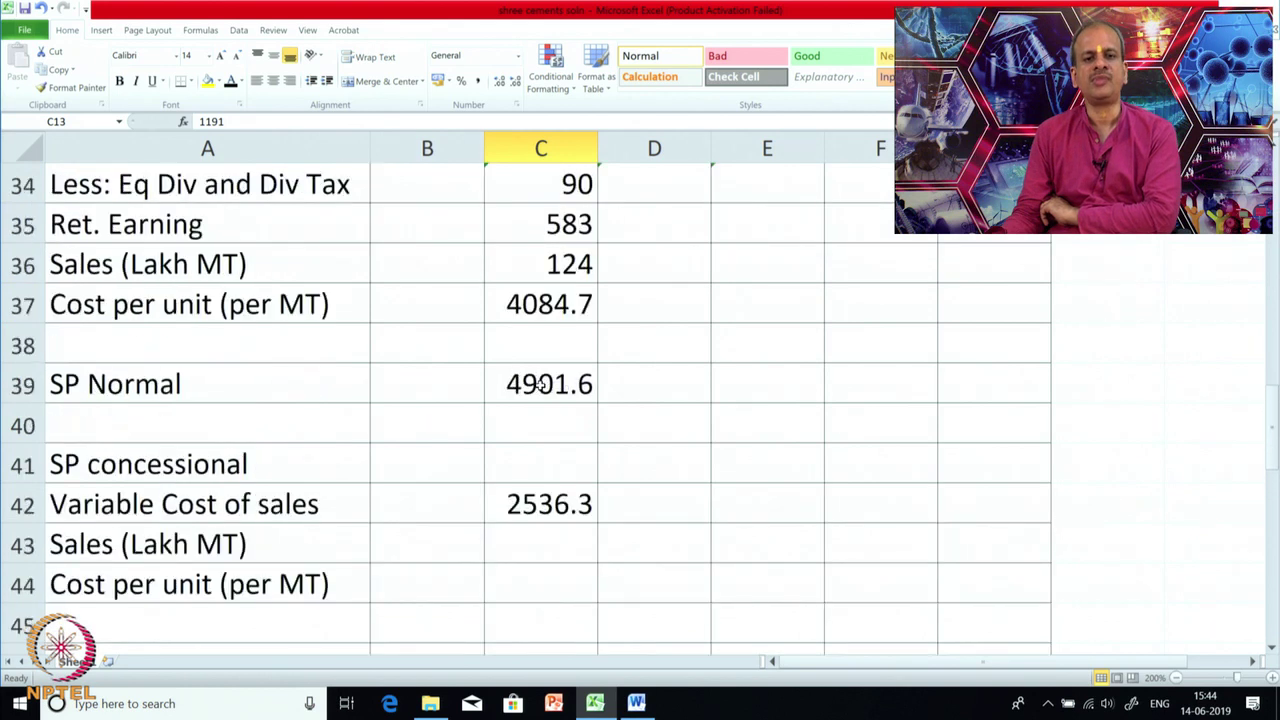
{"action": "scroll", "coordinate": [540, 385], "scroll_direction": "down", "scroll_amount": 2}
{"action": "scroll", "coordinate": [514, 386], "scroll_direction": "up", "scroll_amount": 1}
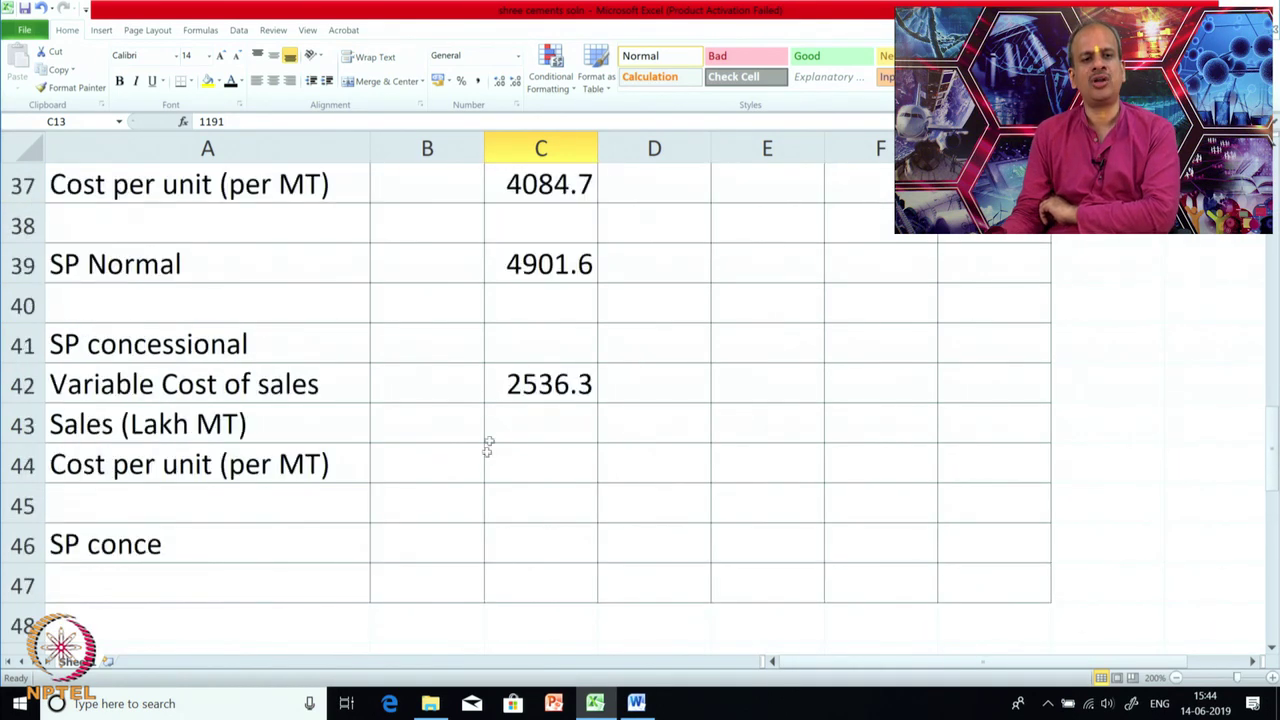
{"action": "left_click", "coordinate": [533, 399]}
{"action": "left_click", "coordinate": [514, 343]}
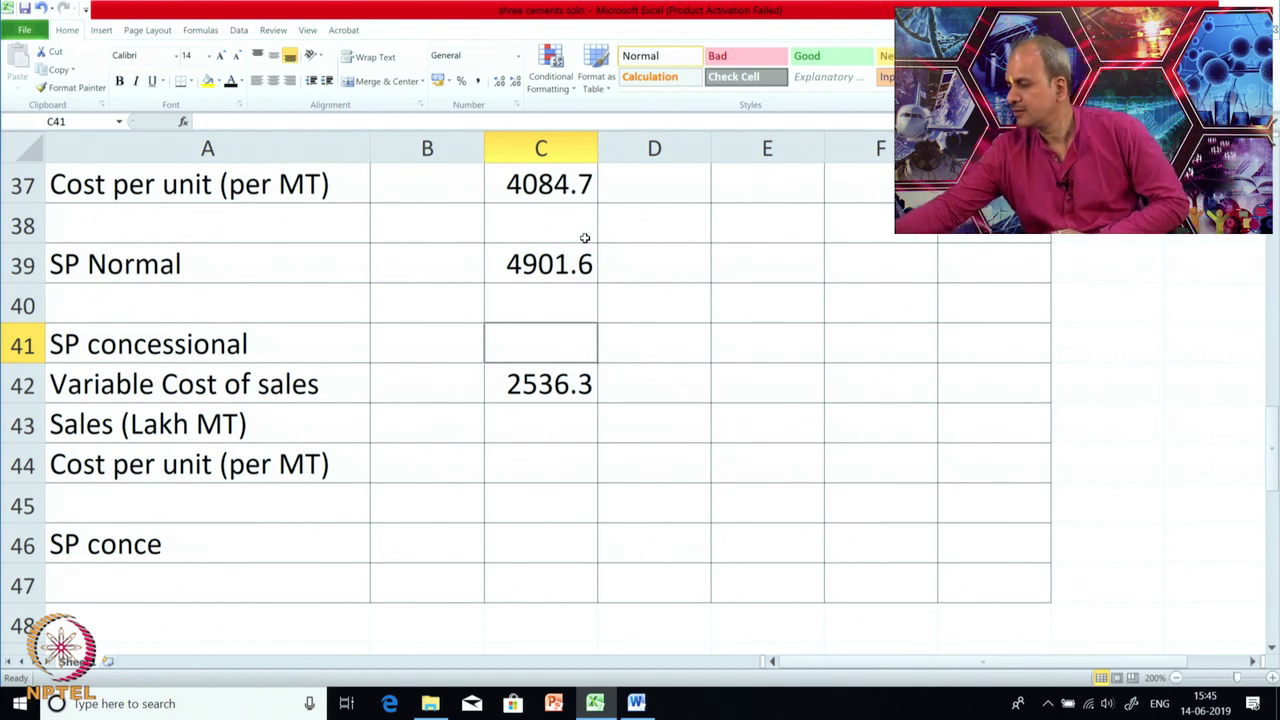
{"action": "type", "text": "="}
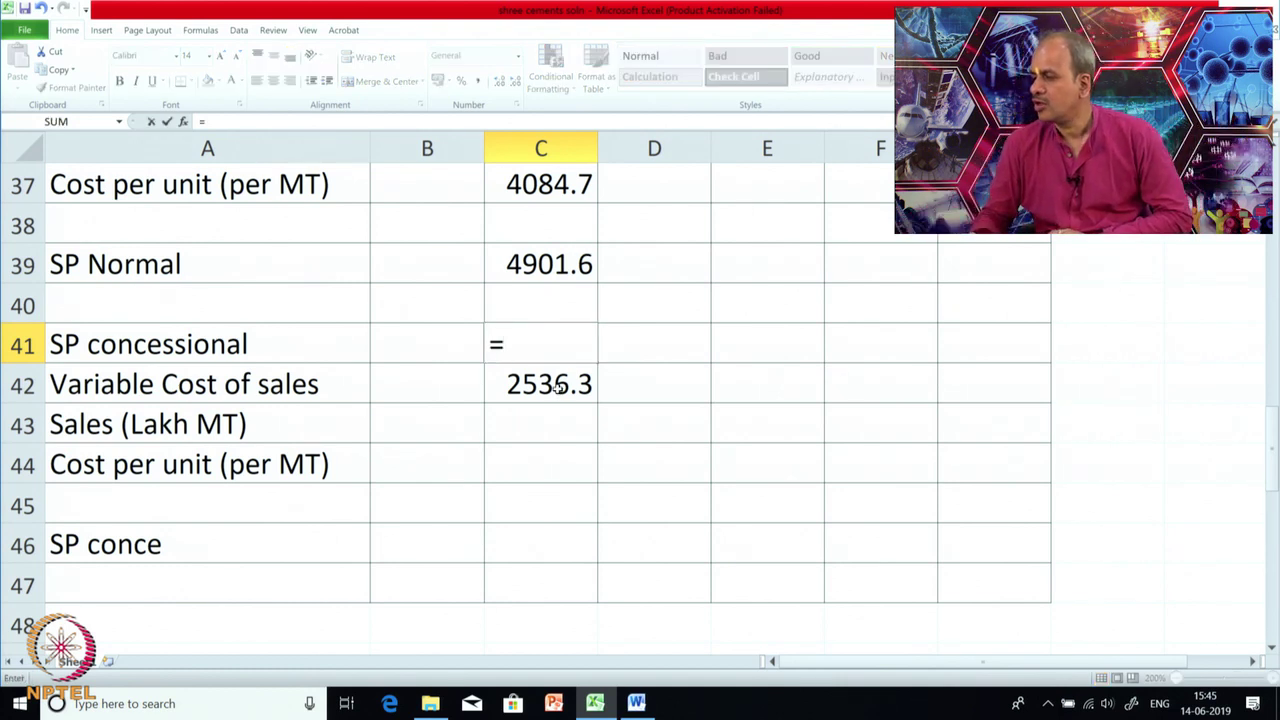
{"action": "key", "text": "Down"}
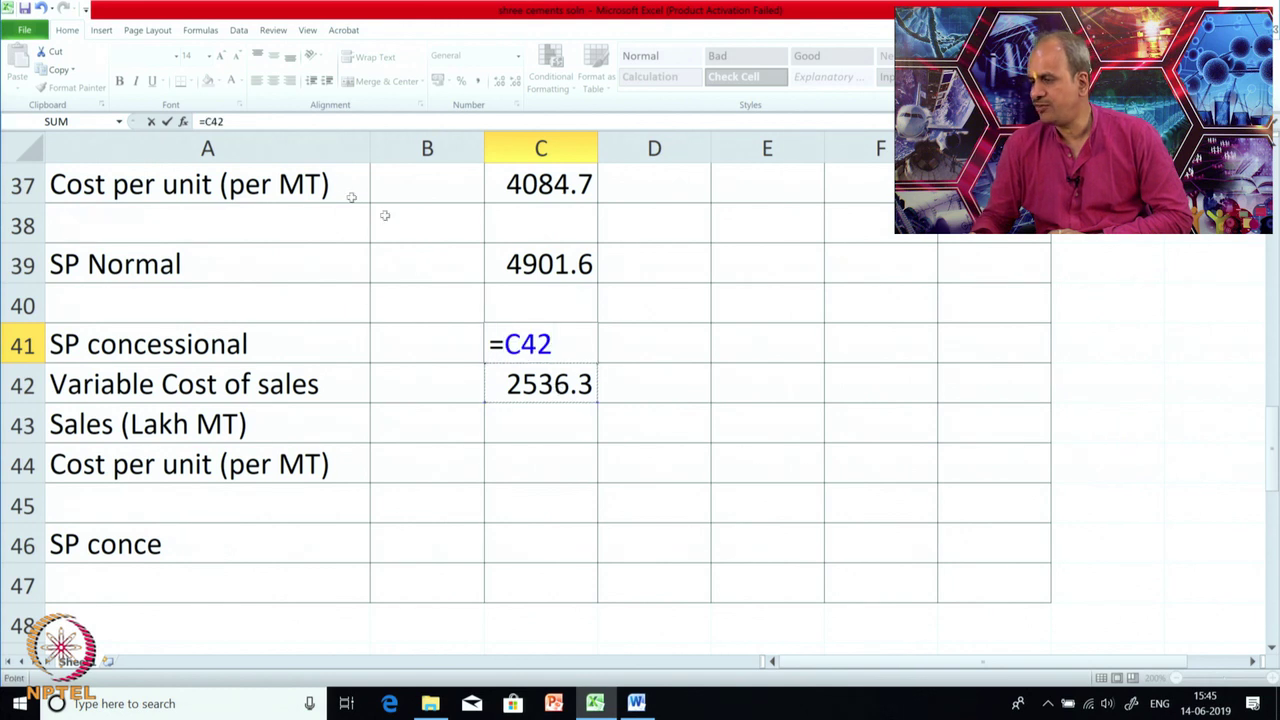
{"action": "left_click", "coordinate": [294, 122]}
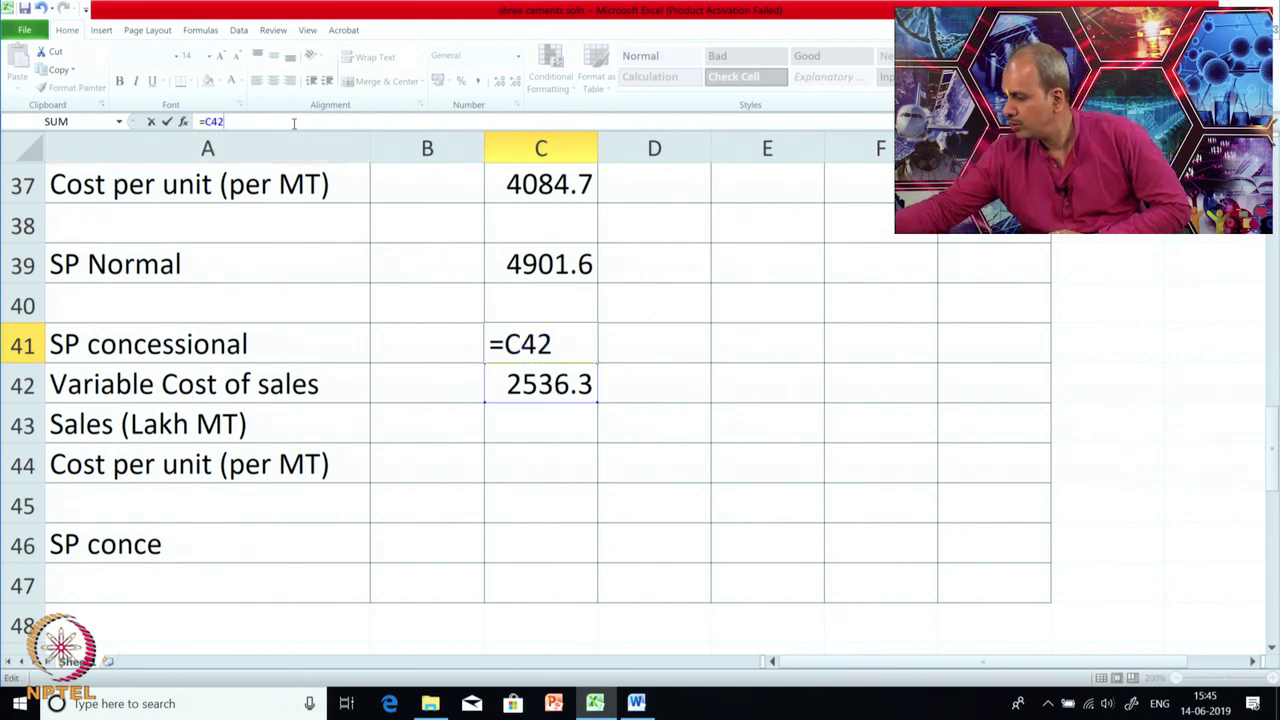
{"action": "type", "text": "*"}
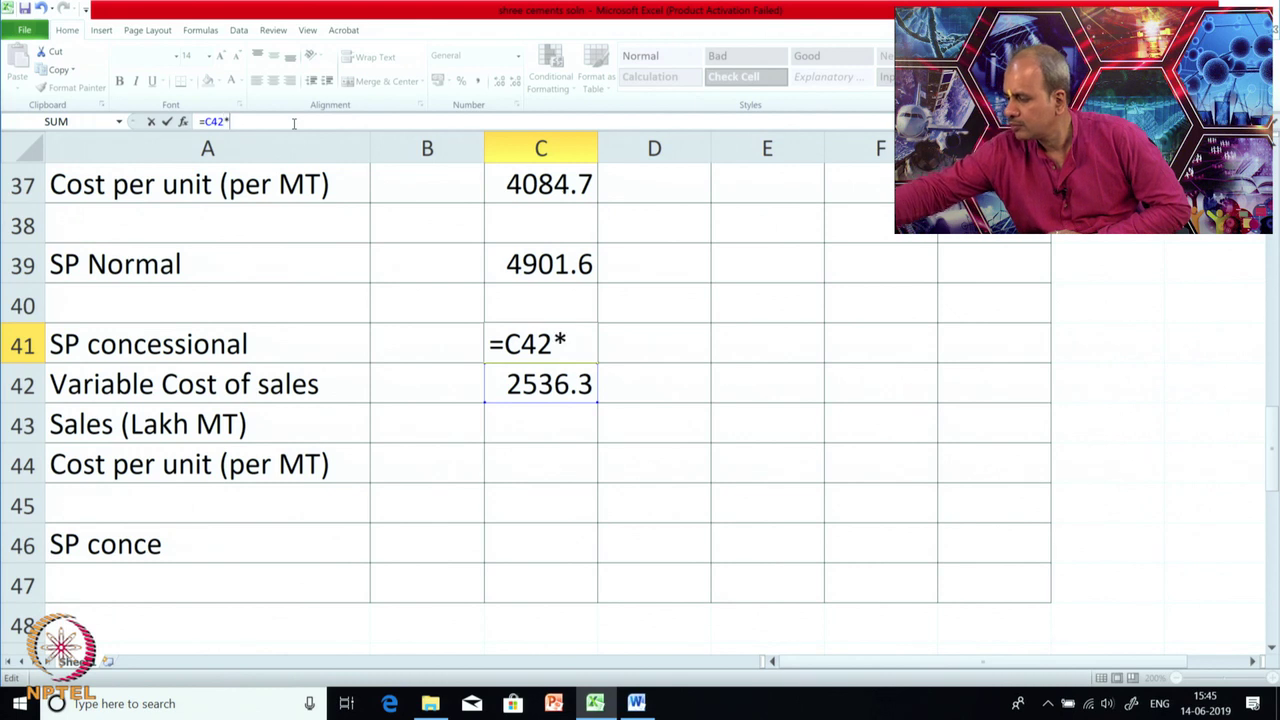
{"action": "type", "text": "1.2"}
{"action": "key", "text": "Return"}
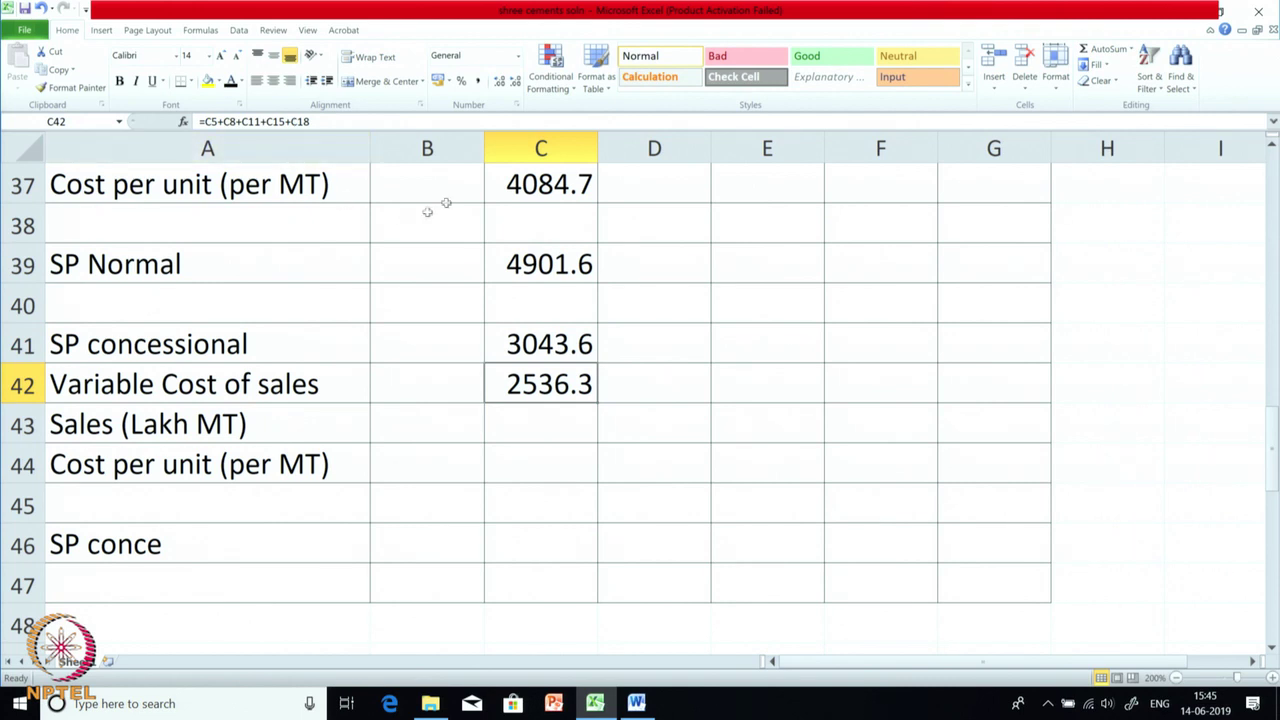
Compare the SP Normal and SP concessional formulas in C39 and C41 with the margin requirement in the Word document.
{"action": "left_click", "coordinate": [530, 257]}
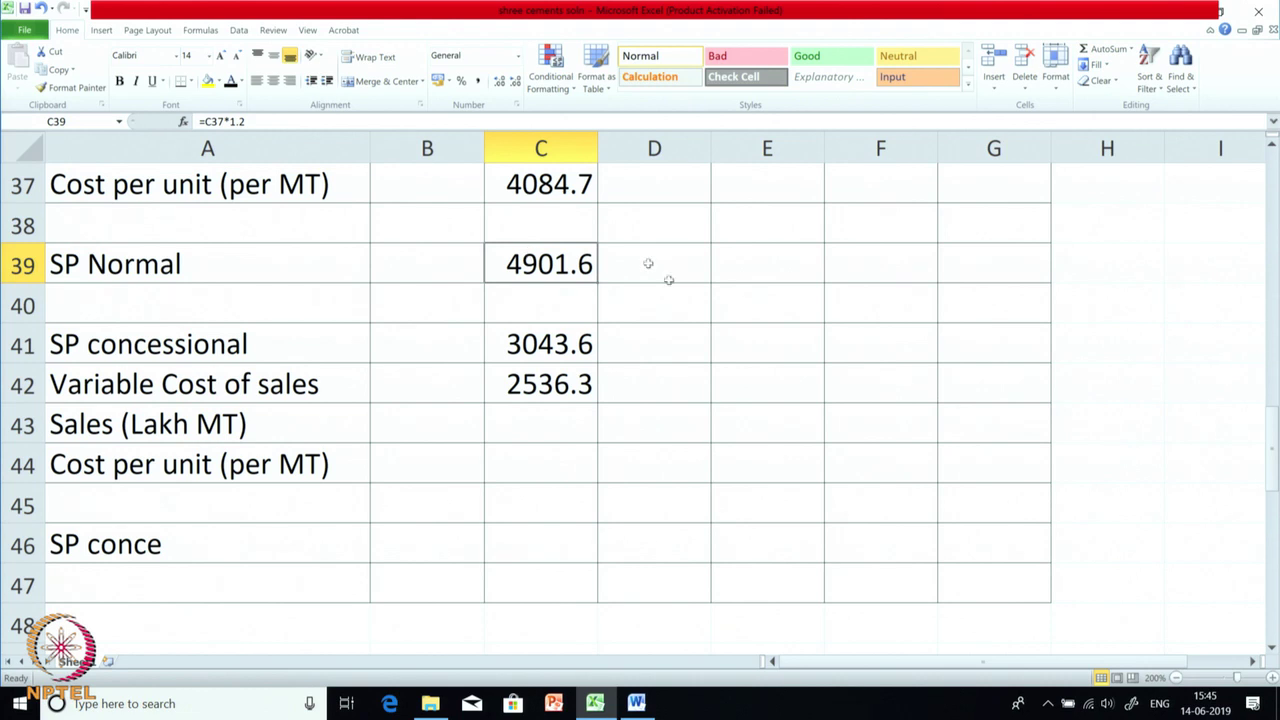
{"action": "left_click", "coordinate": [514, 344]}
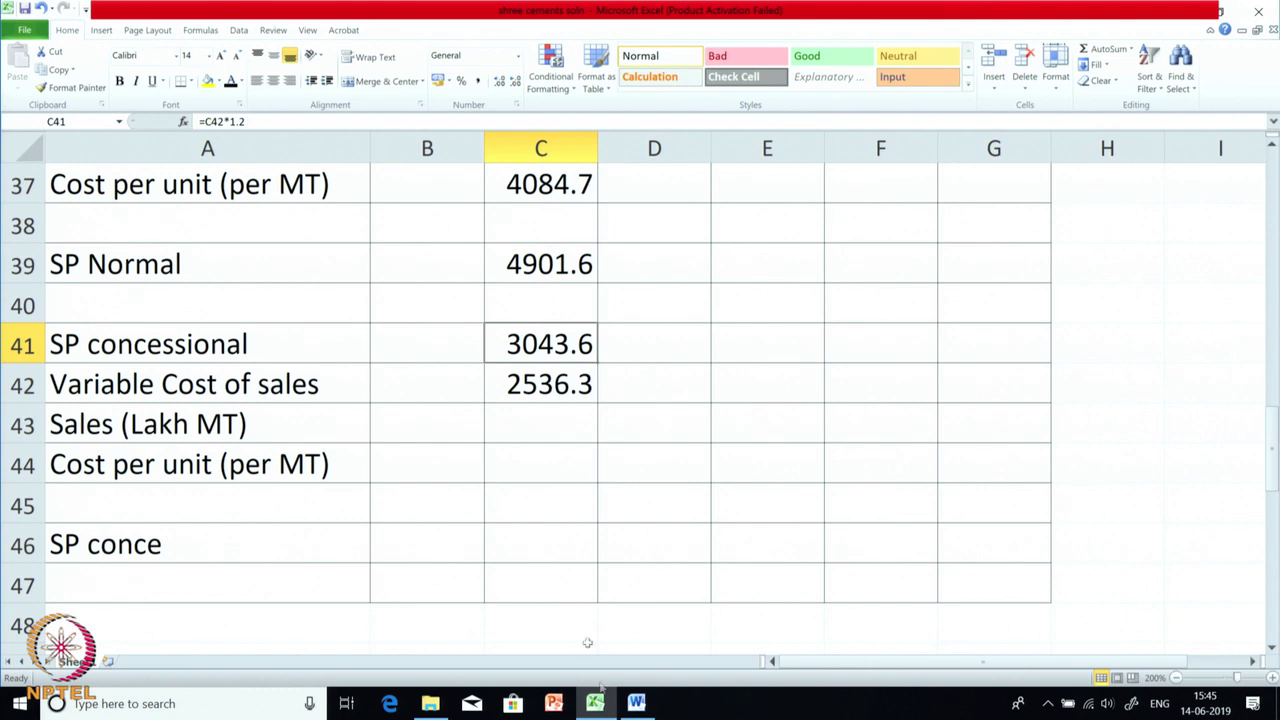
{"action": "left_click", "coordinate": [637, 704]}
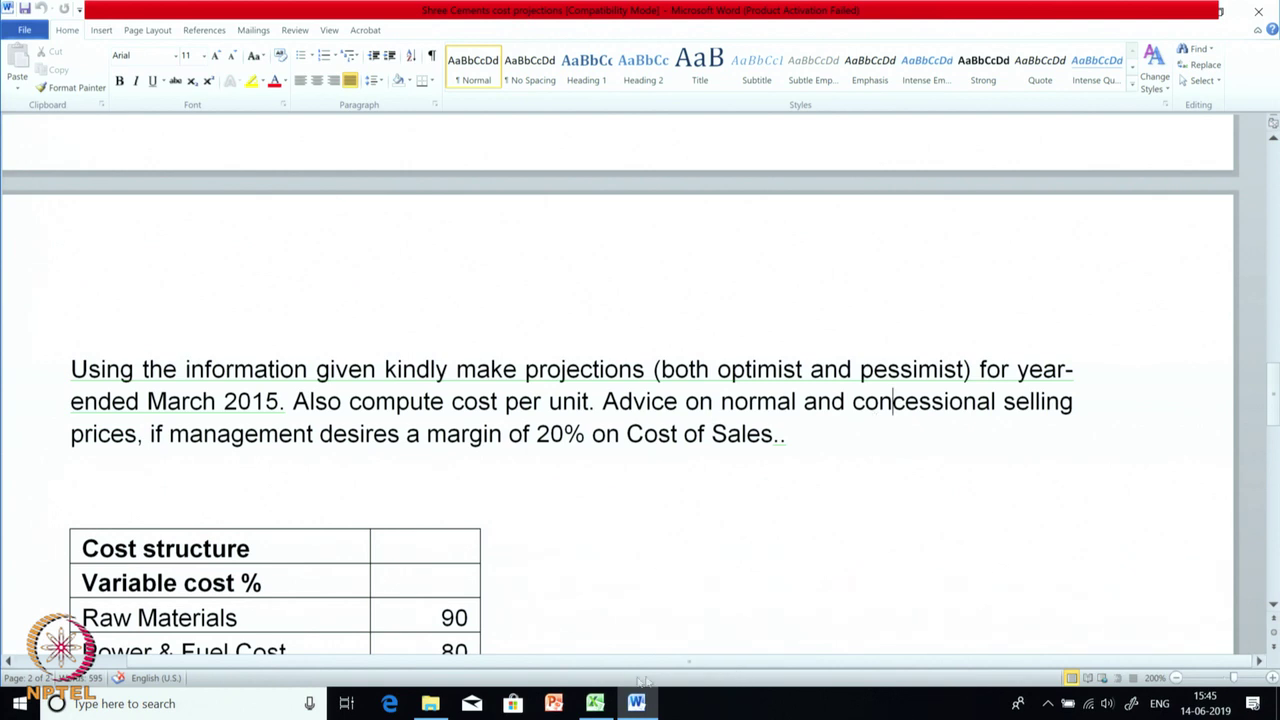
{"action": "left_click", "coordinate": [595, 703]}
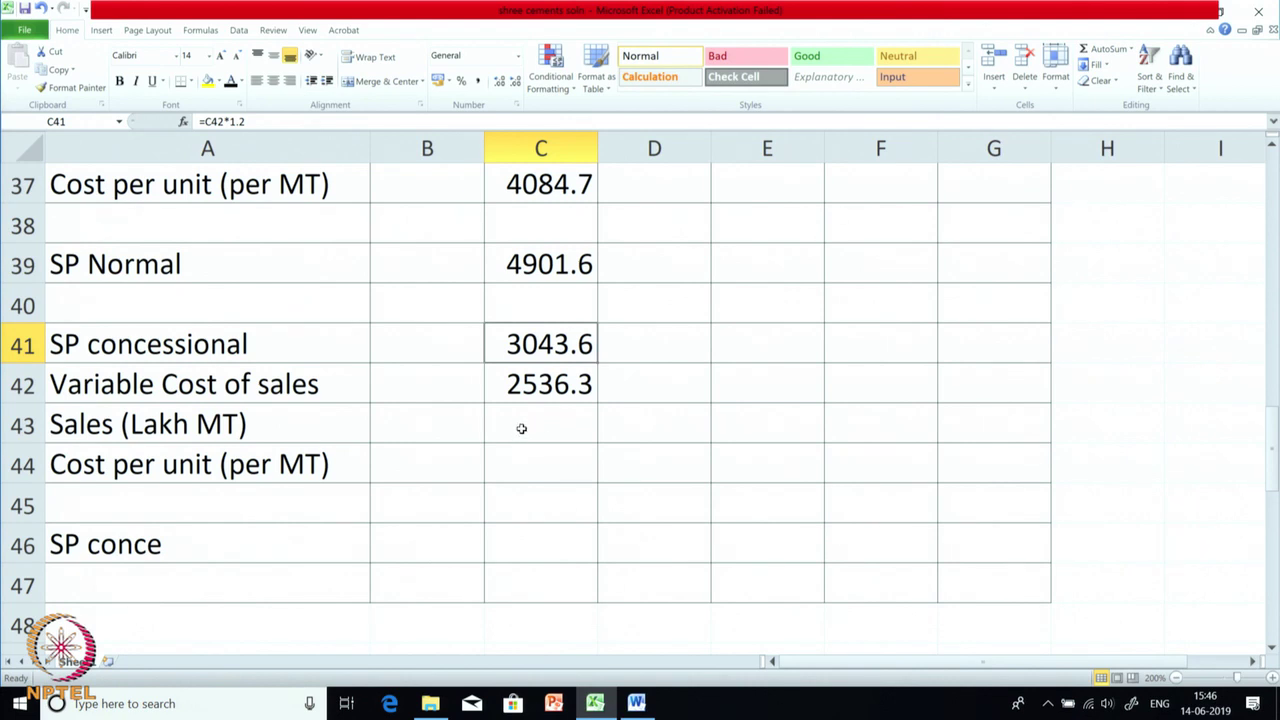
Set the font colour of the 2014 Sales and Cost per unit in C43:C44 and of SP conce in C46 to black.
{"action": "left_click_drag", "start_coordinate": [523, 423], "coordinate": [530, 465]}
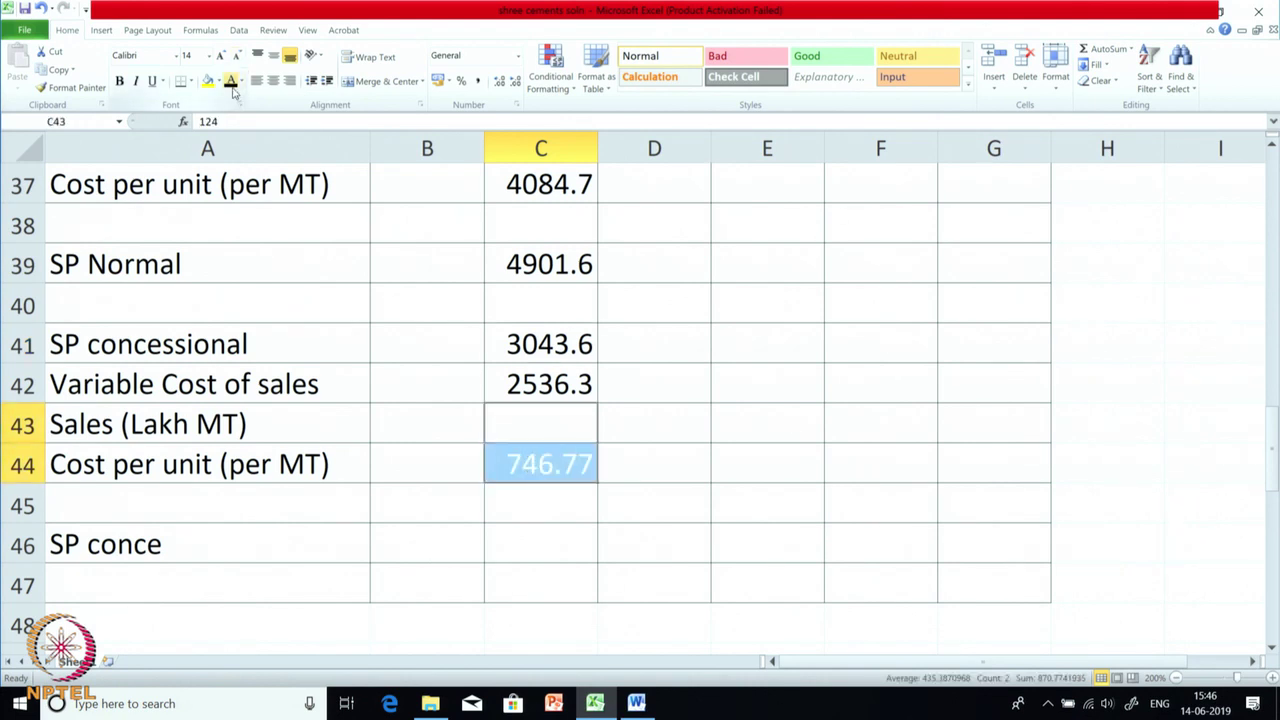
{"action": "left_click", "coordinate": [591, 515]}
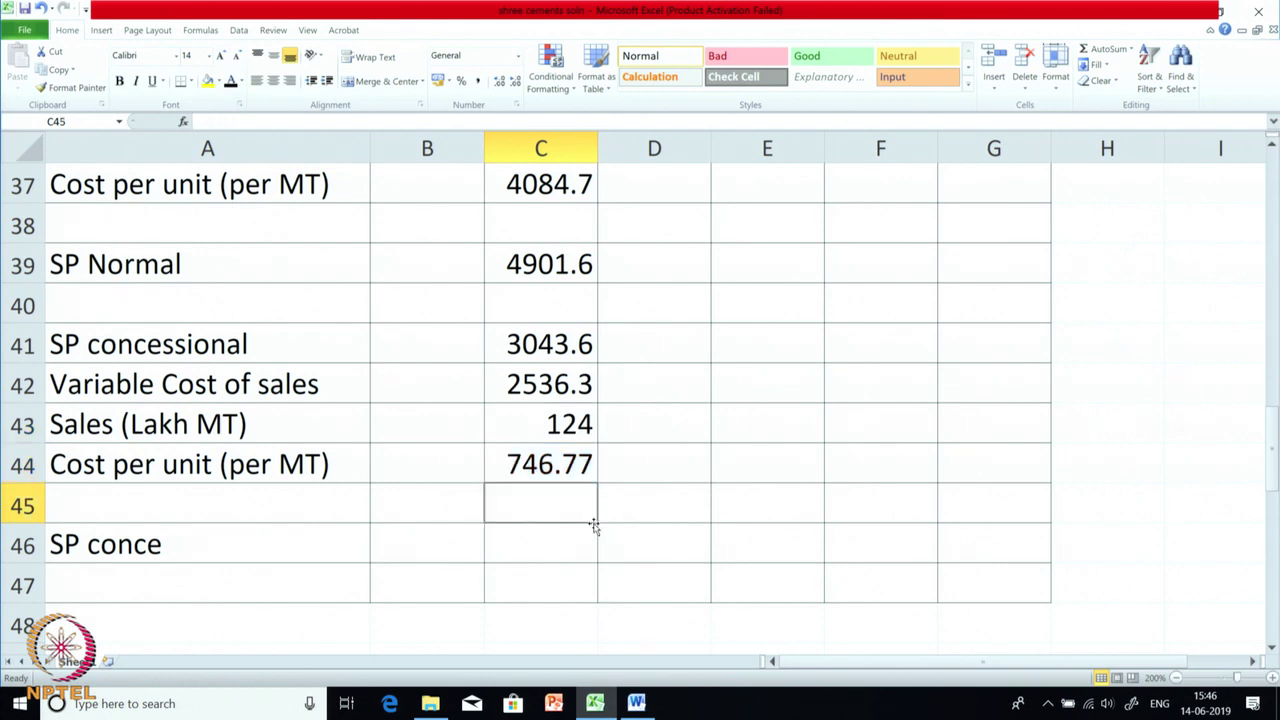
{"action": "left_click", "coordinate": [535, 552]}
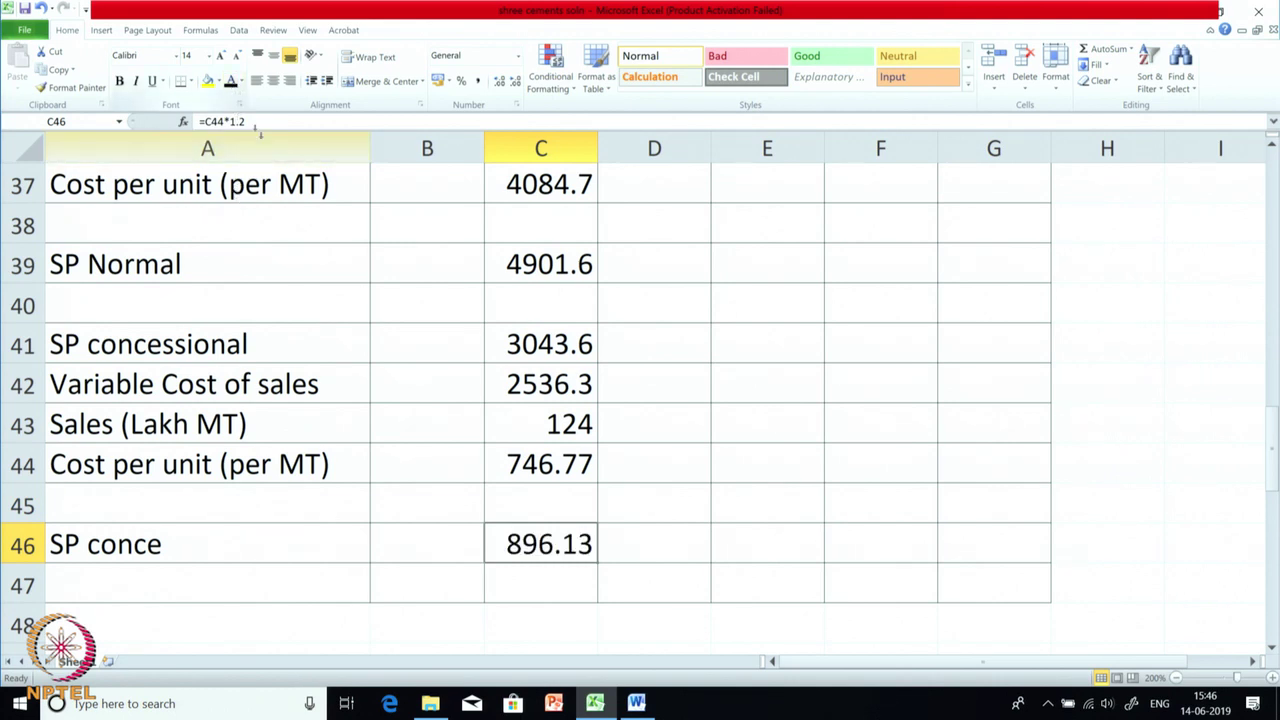
{"action": "left_click", "coordinate": [707, 502]}
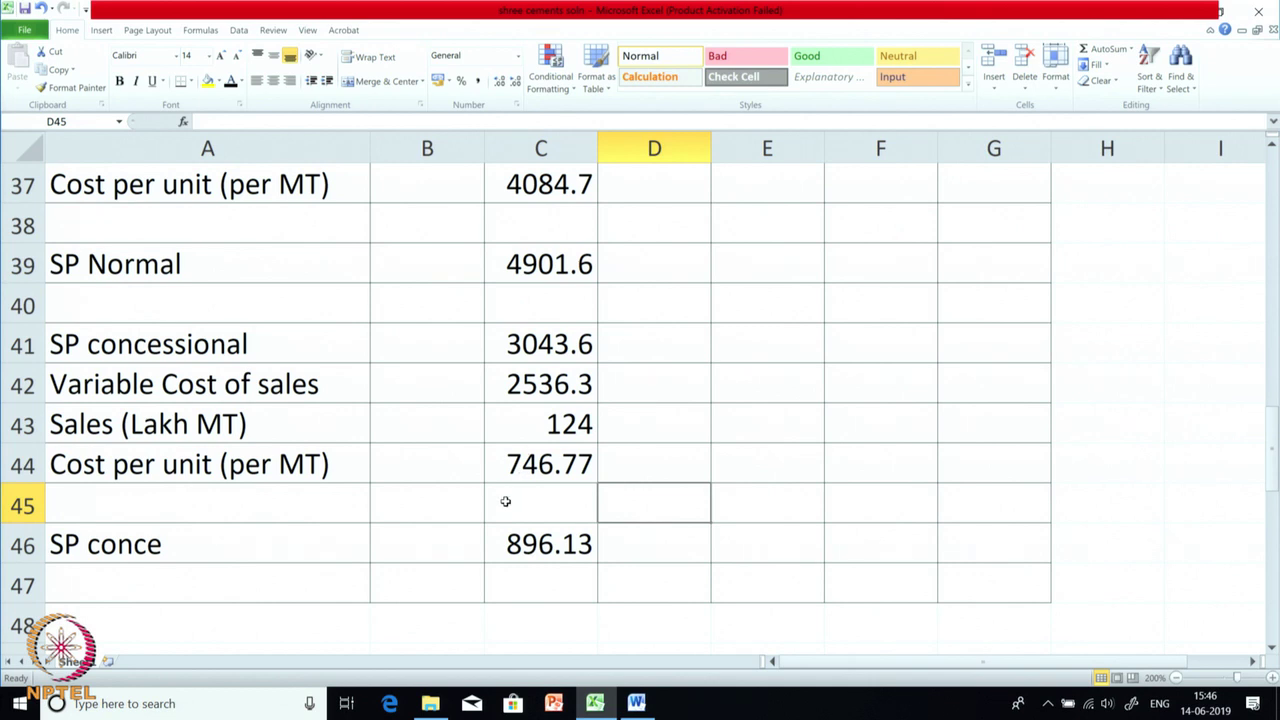
Examine the formulas behind Cost per unit in C44 and SP conce in C46, tracing the C29 reference to its row.
{"action": "scroll", "coordinate": [505, 501], "scroll_direction": "up", "scroll_amount": 1}
{"action": "scroll", "coordinate": [505, 501], "scroll_direction": "down", "scroll_amount": 1}
{"action": "left_click", "coordinate": [551, 464]}
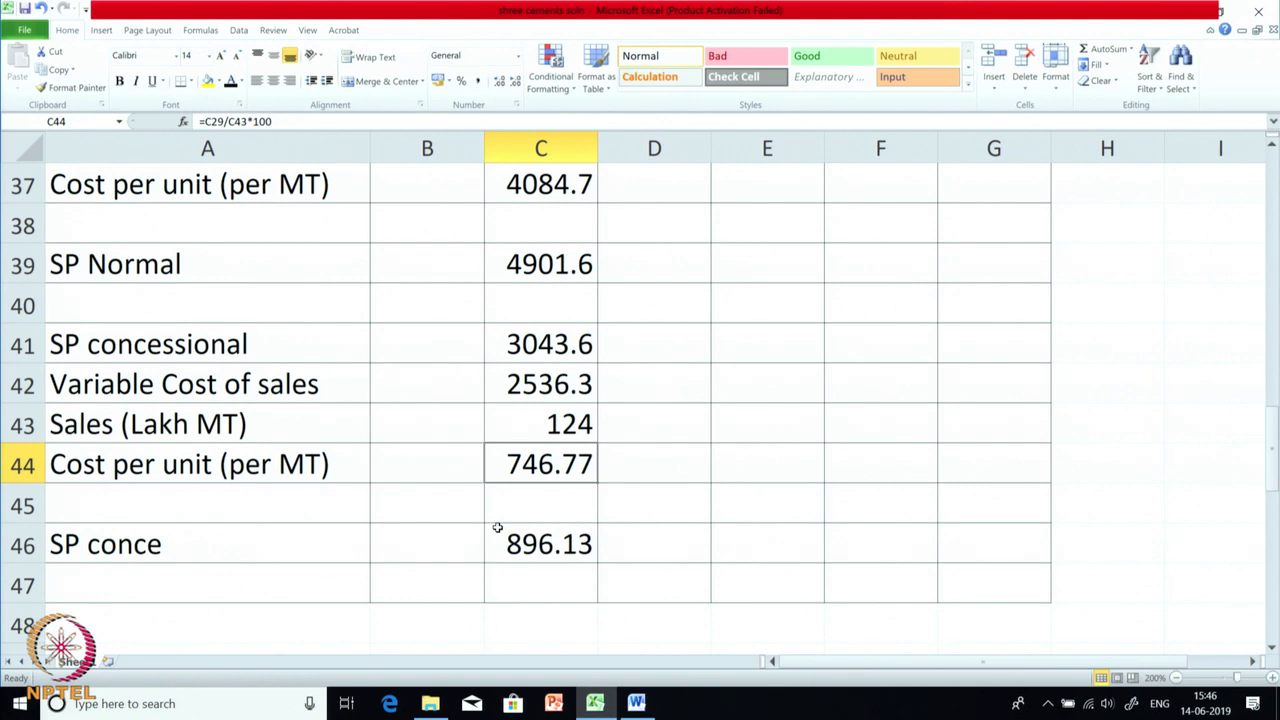
{"action": "left_click", "coordinate": [552, 546]}
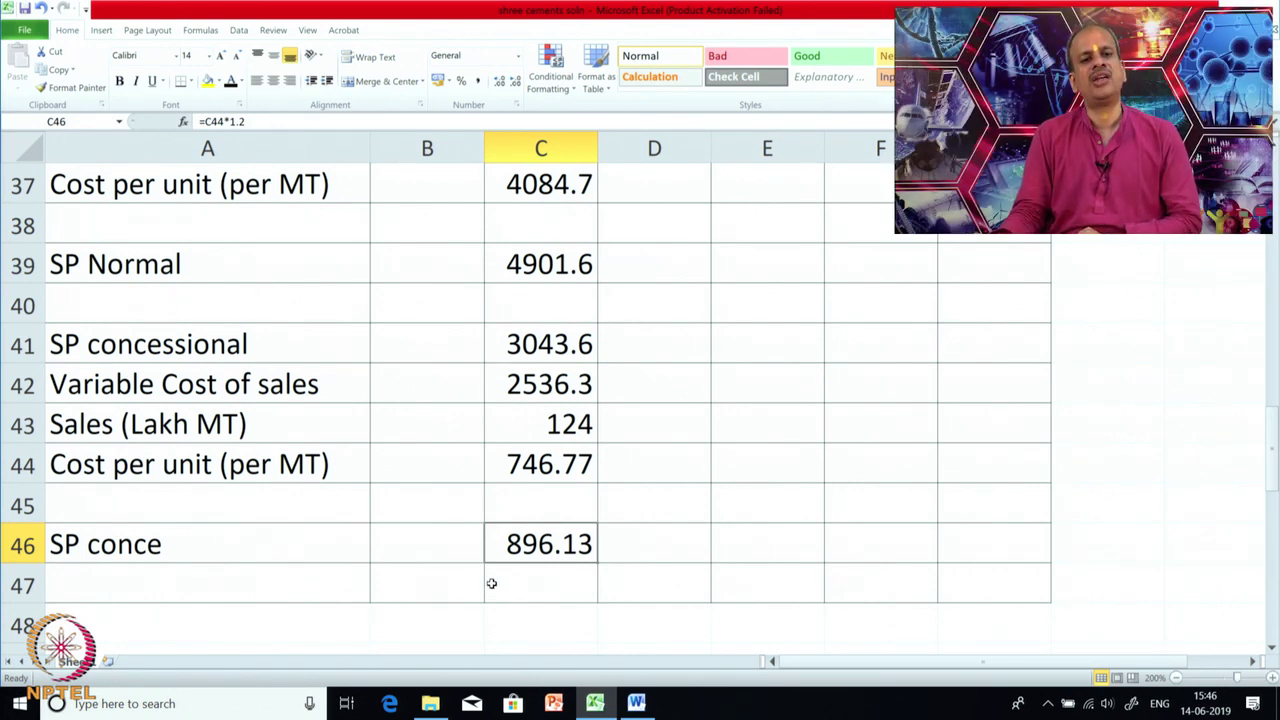
{"action": "left_click", "coordinate": [550, 461]}
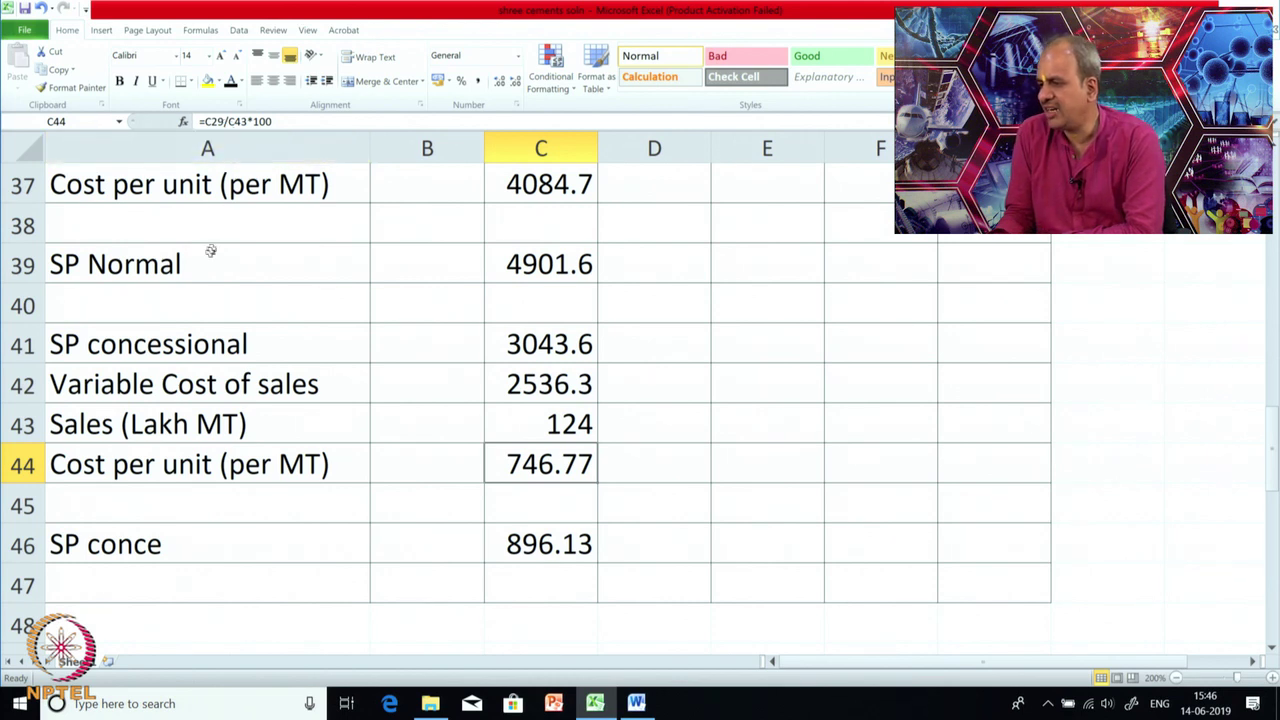
{"action": "scroll", "coordinate": [283, 328], "scroll_direction": "up", "scroll_amount": 2}
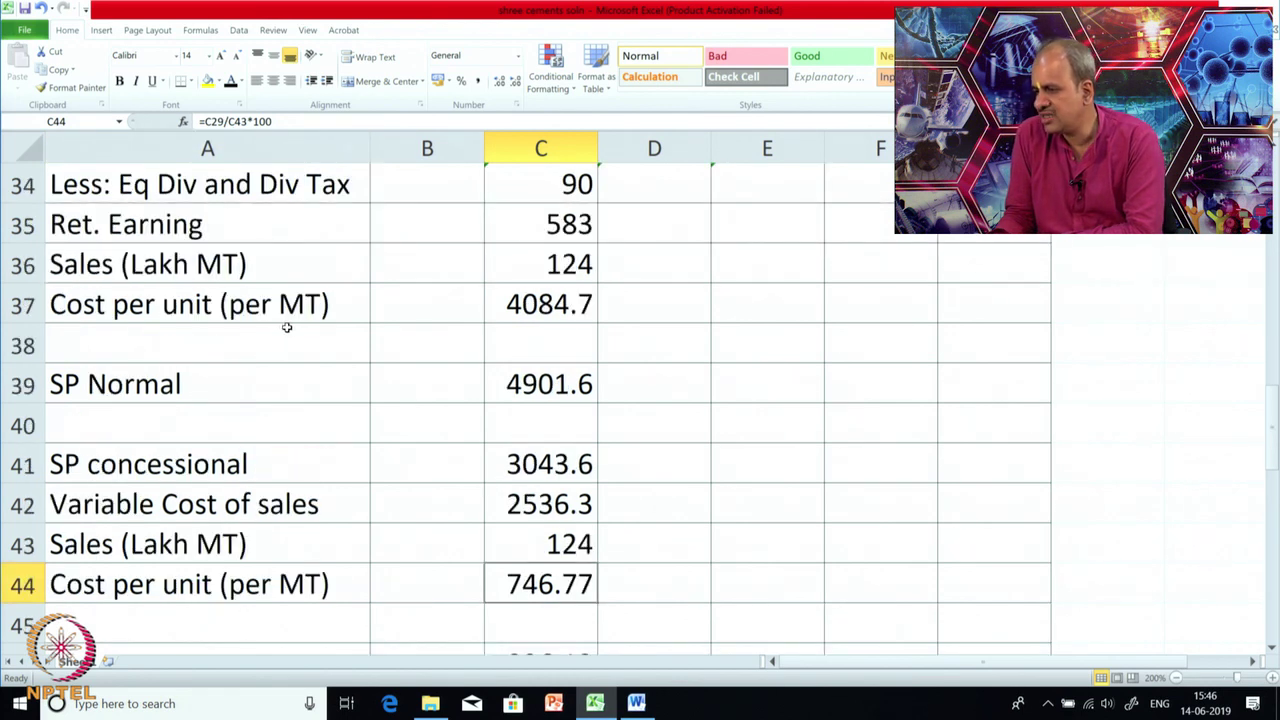
{"action": "scroll", "coordinate": [280, 332], "scroll_direction": "up", "scroll_amount": 2}
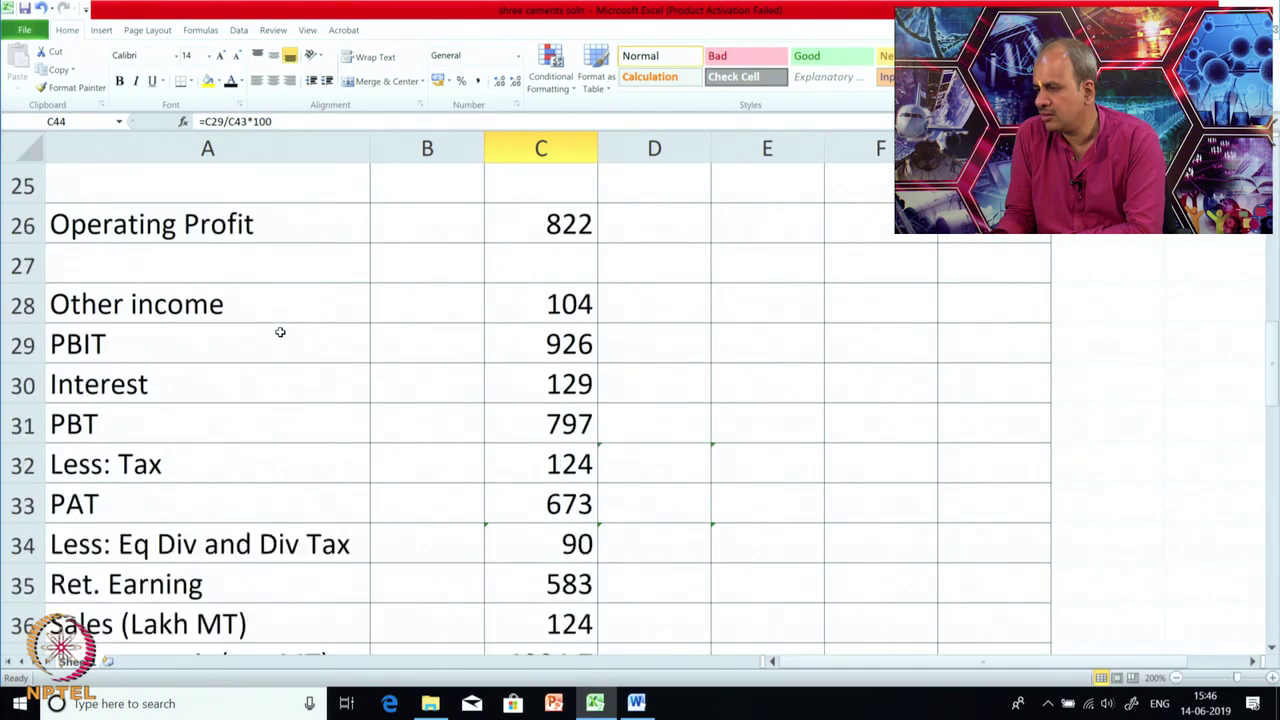
{"action": "scroll", "coordinate": [471, 363], "scroll_direction": "down", "scroll_amount": 4}
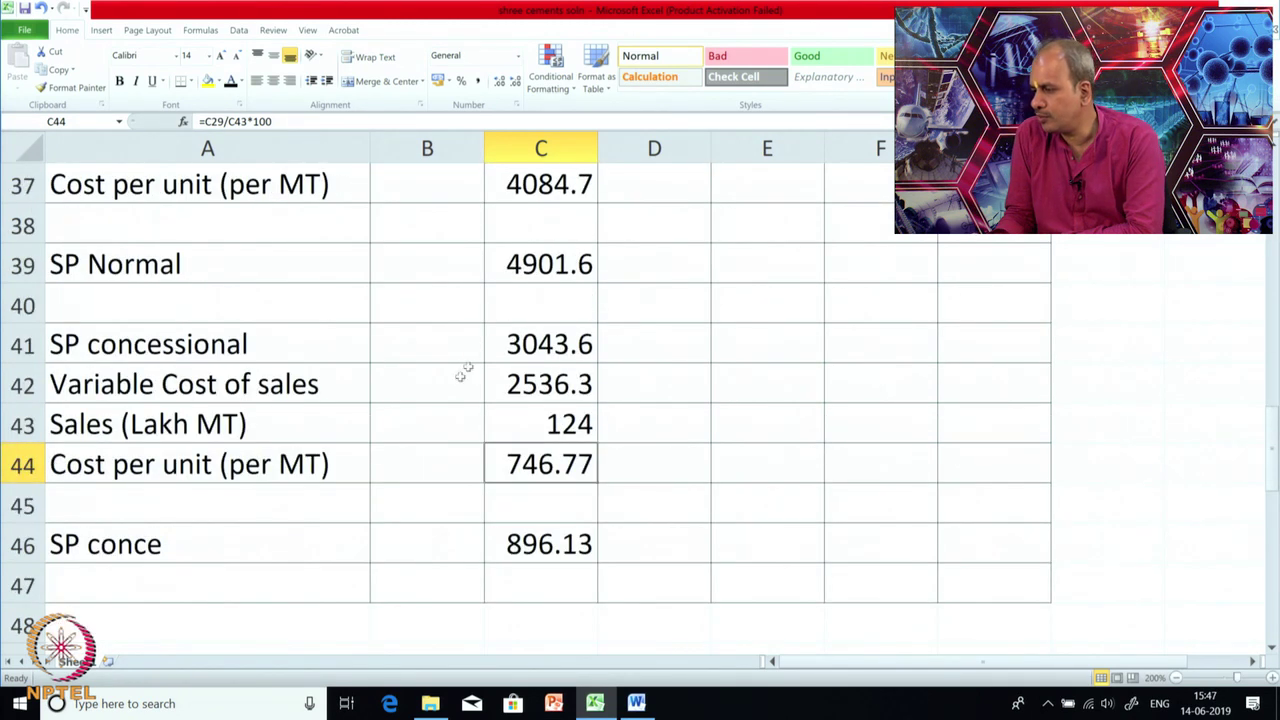
{"action": "left_click", "coordinate": [457, 494]}
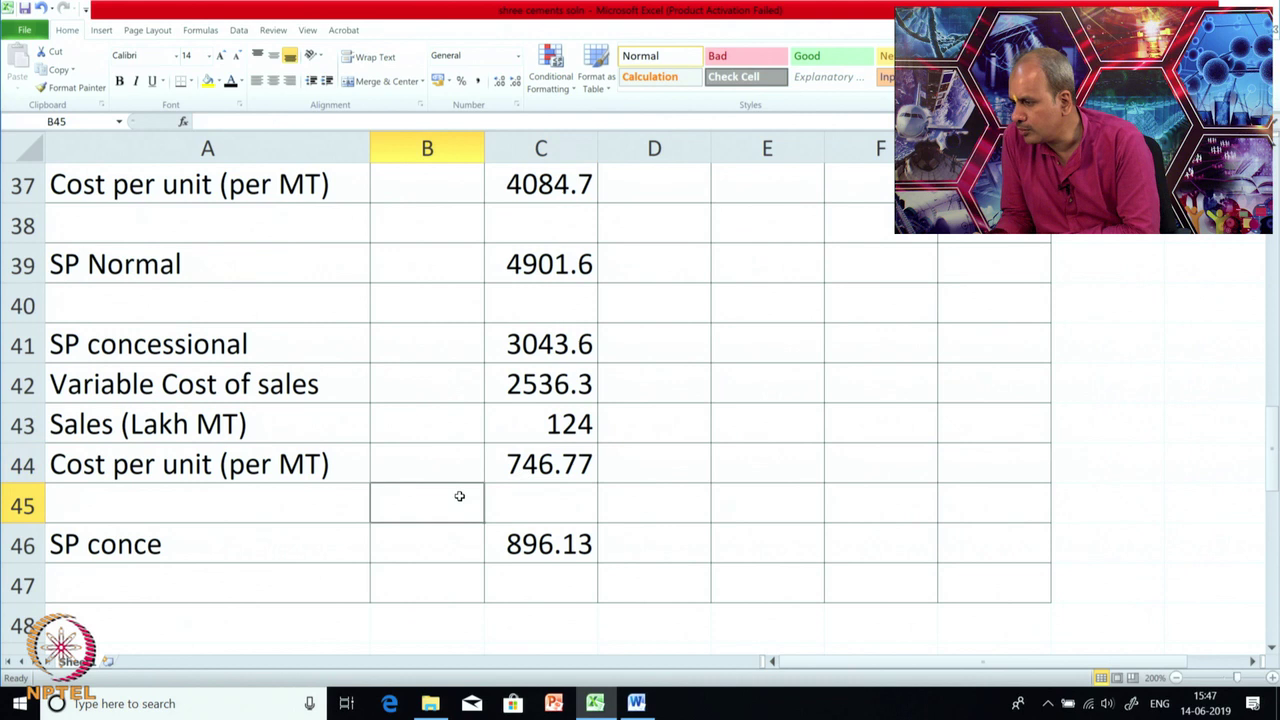
{"action": "left_click", "coordinate": [533, 466]}
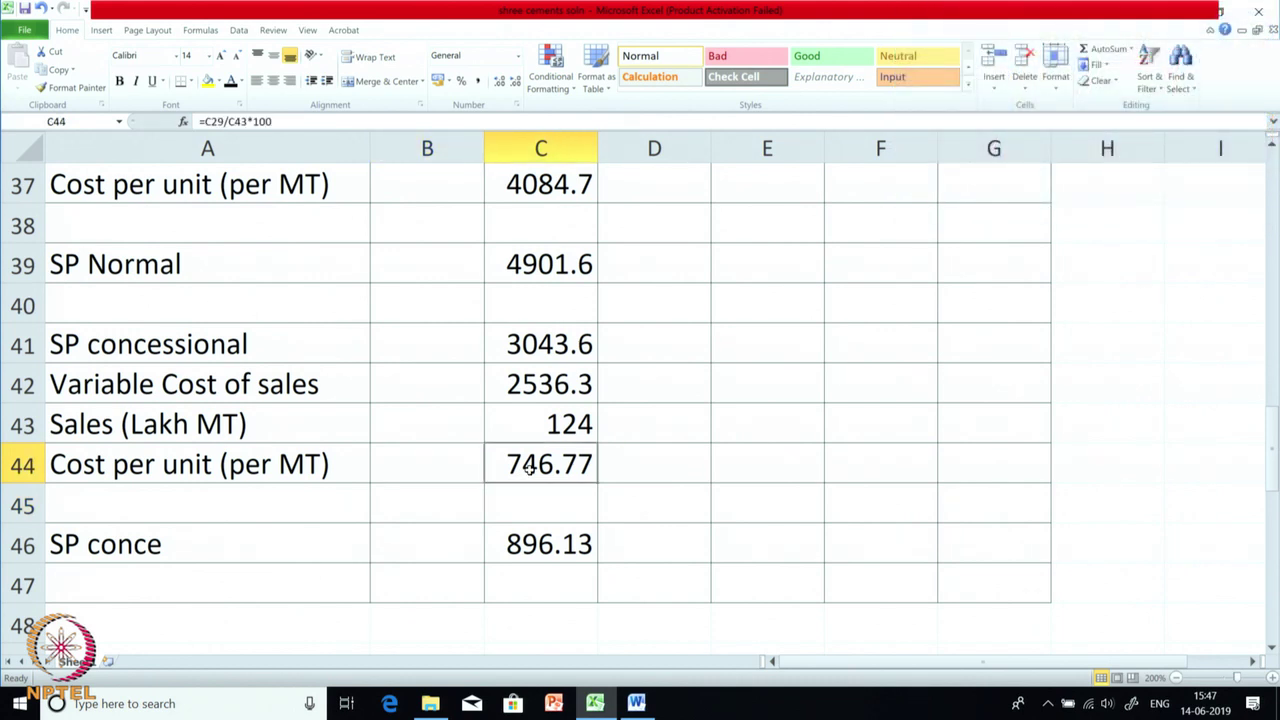
{"action": "left_click", "coordinate": [524, 423]}
{"action": "left_click", "coordinate": [530, 358]}
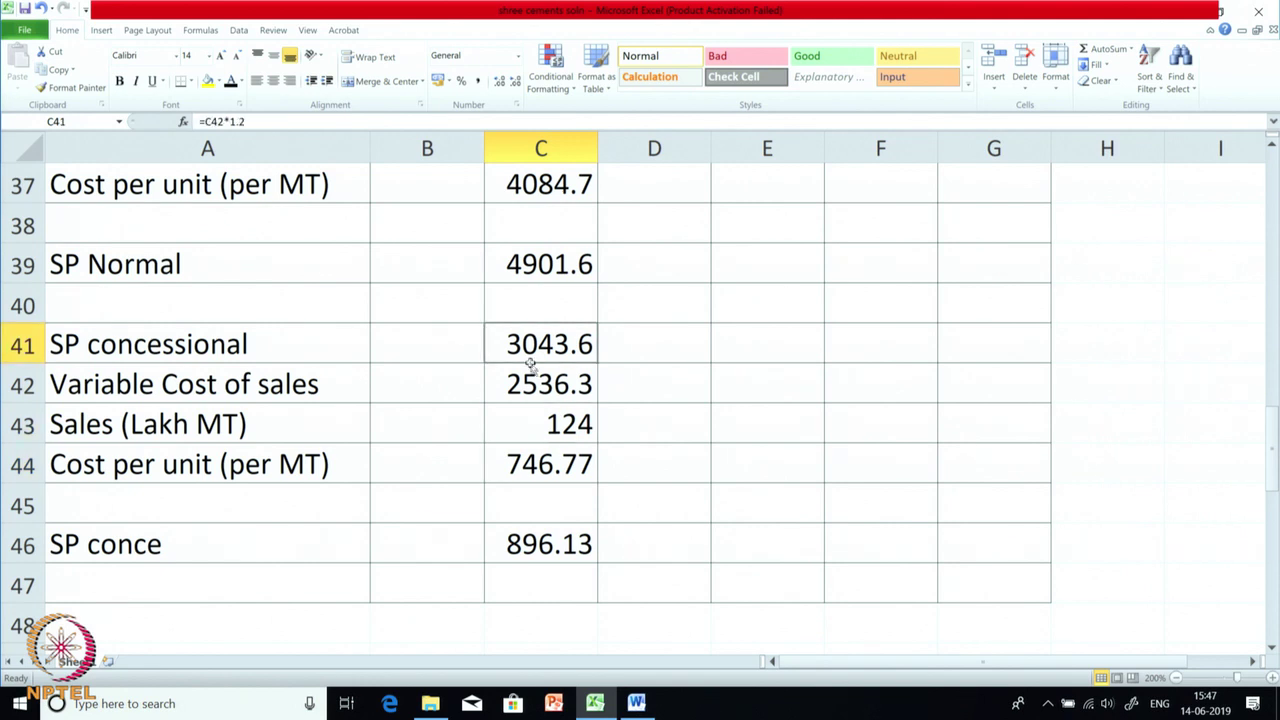
Correct the 2014 Cost per unit formula in C44 to =C42/C43*100 and check it against the variable cost of sales.
{"action": "left_click", "coordinate": [520, 430]}
{"action": "left_click", "coordinate": [519, 467]}
{"action": "left_click", "coordinate": [220, 121]}
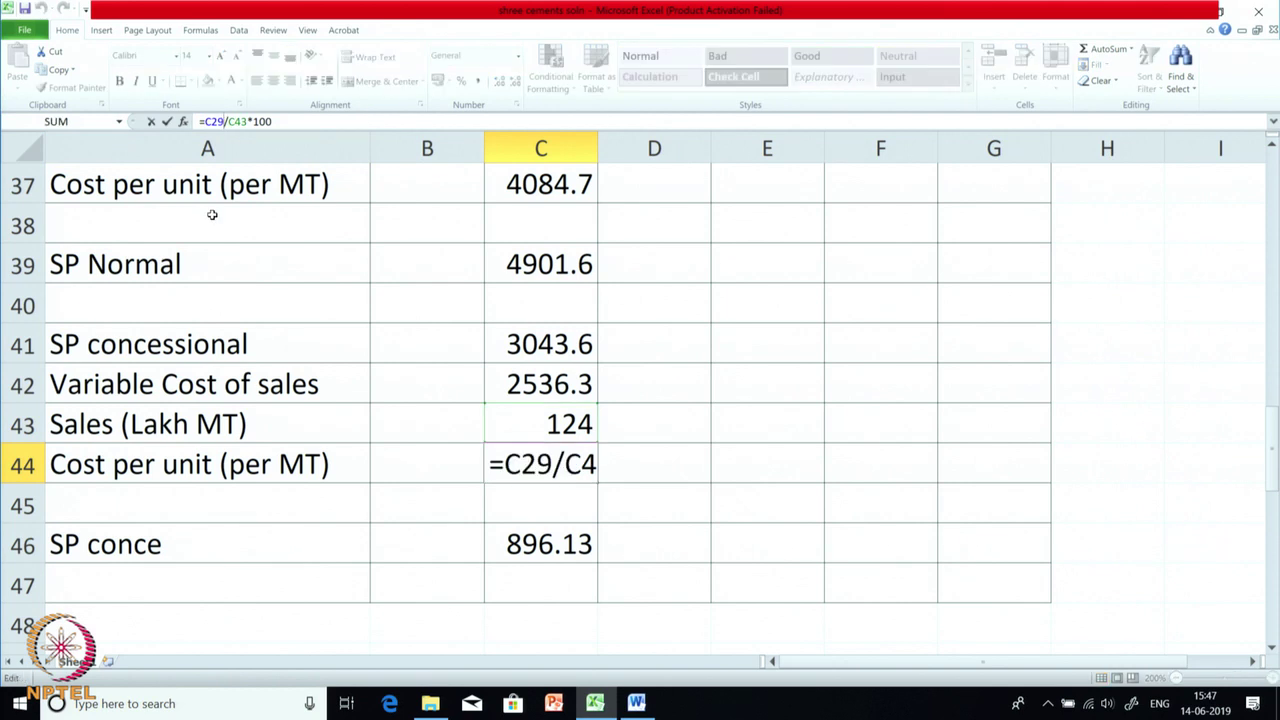
{"action": "key", "text": "BackSpace"}
{"action": "key", "text": "BackSpace"}
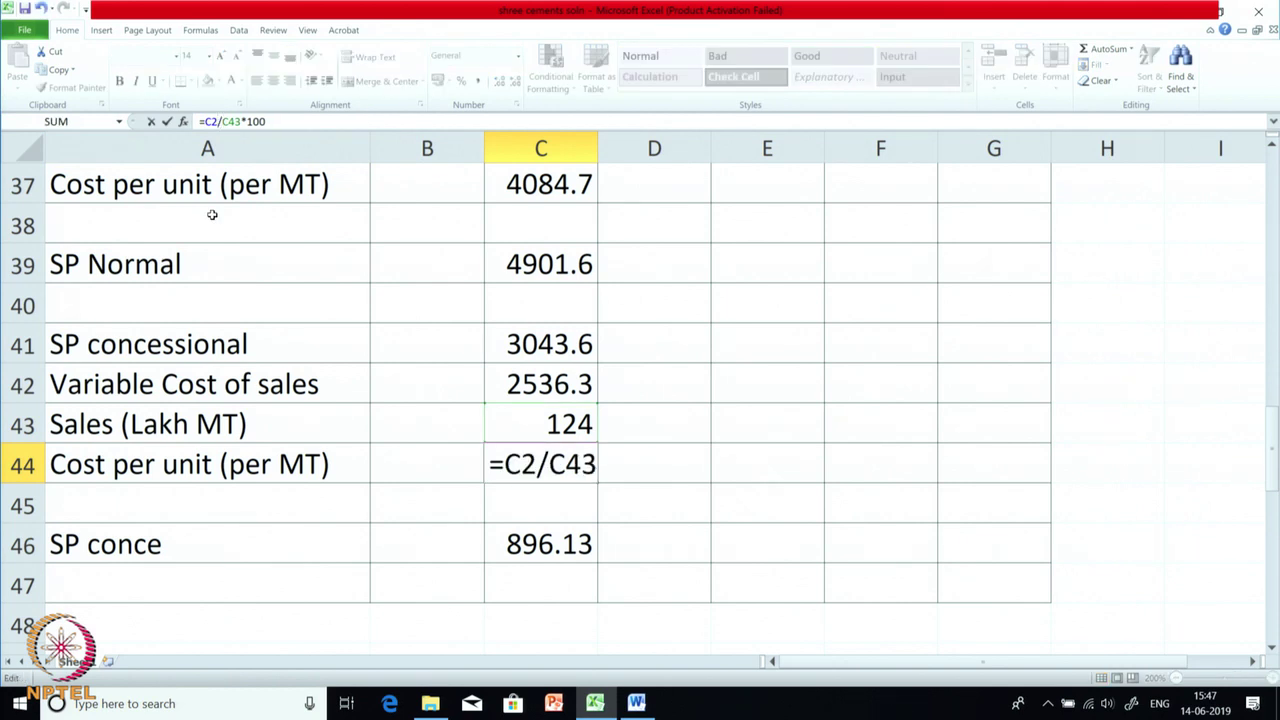
{"action": "type", "text": "42"}
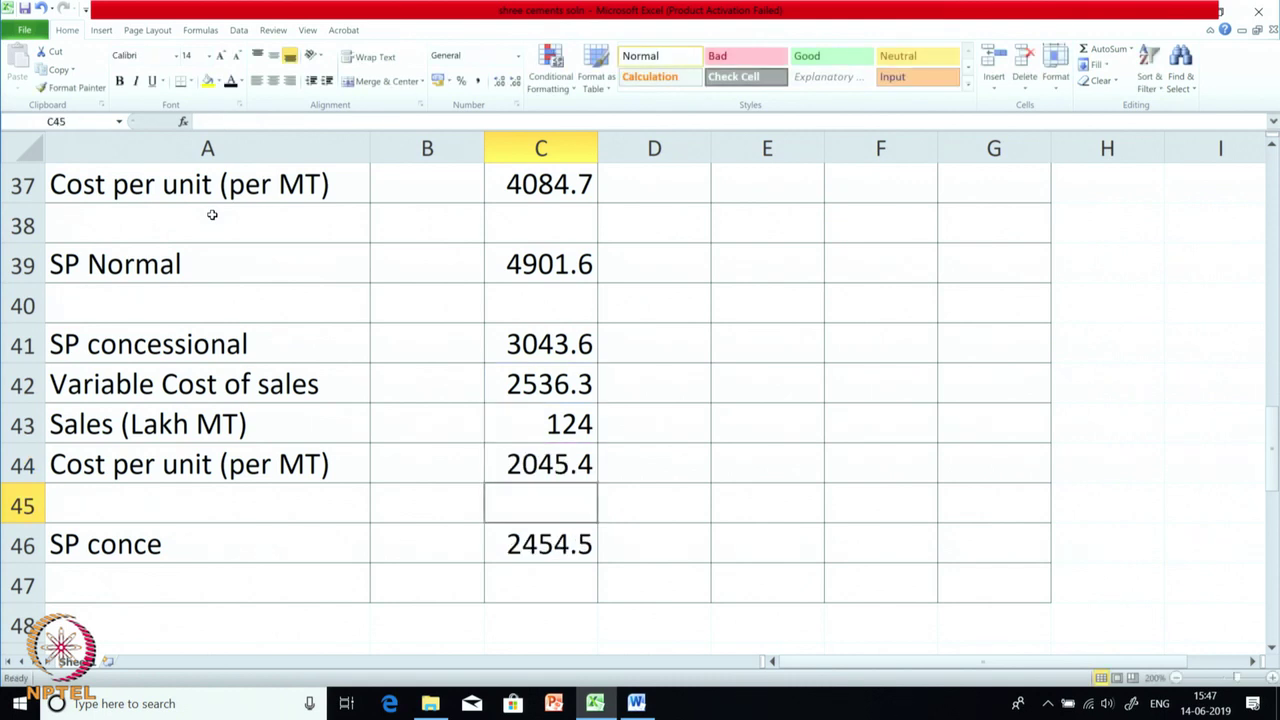
{"action": "left_click", "coordinate": [510, 463]}
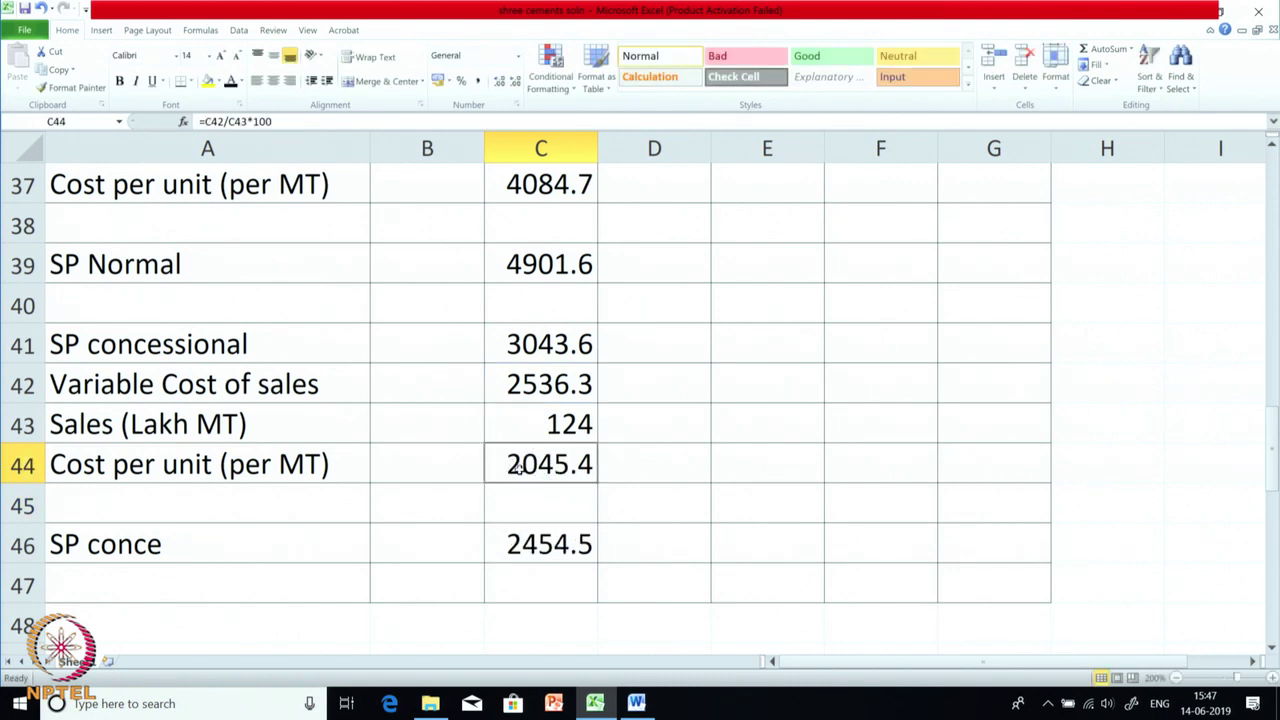
{"action": "left_click", "coordinate": [538, 383]}
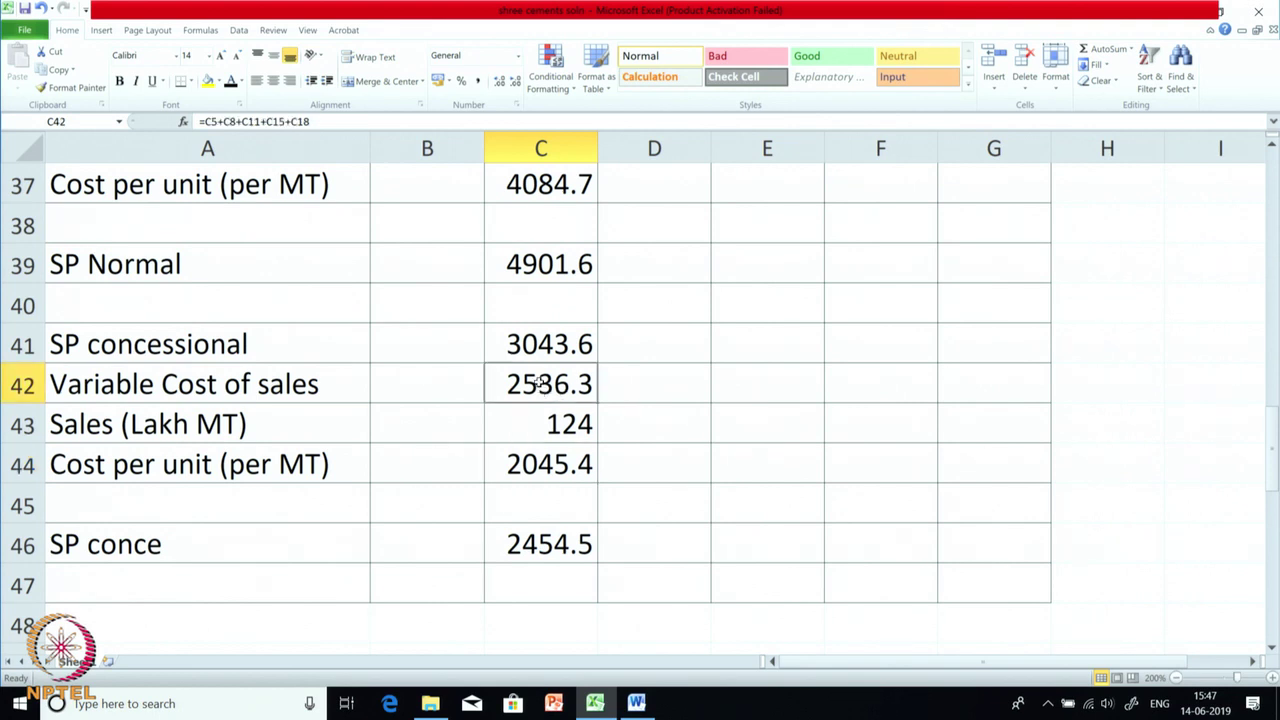
{"action": "left_click", "coordinate": [529, 466]}
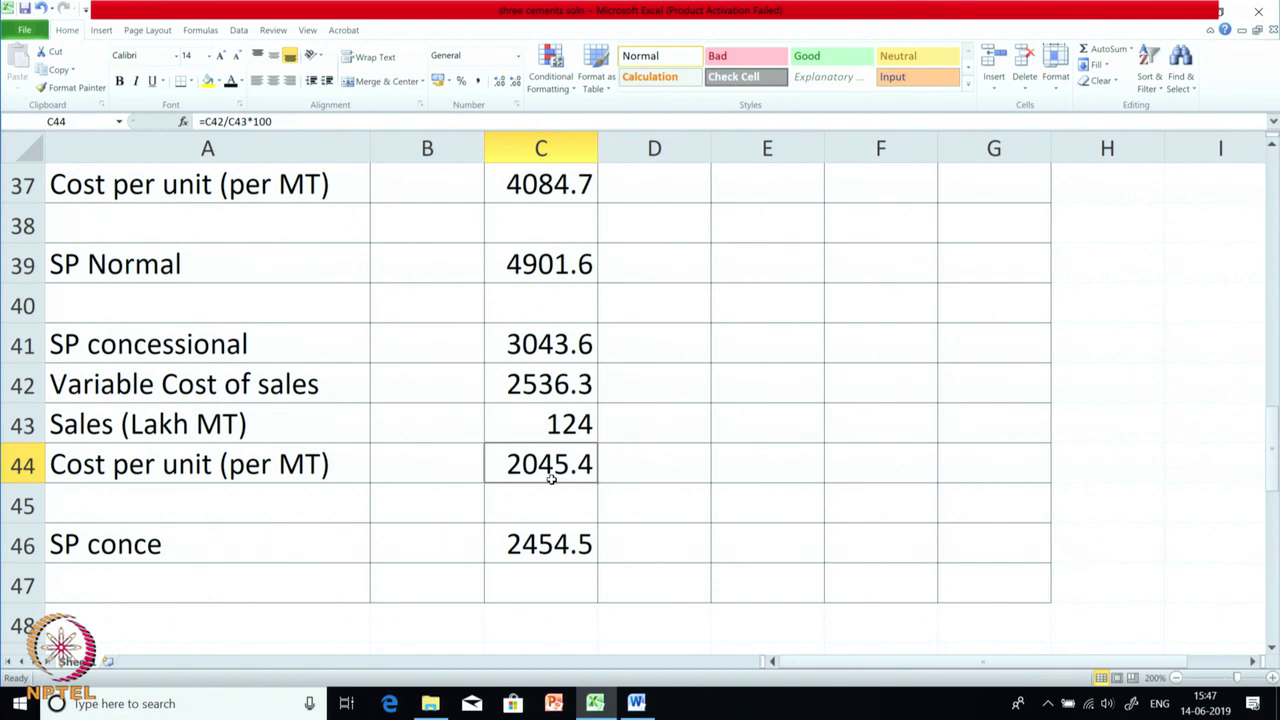
Change the label in A44 to "V Cost per unit (per MT)" and check the SP conce formula in C46.
{"action": "double_click", "coordinate": [47, 466]}
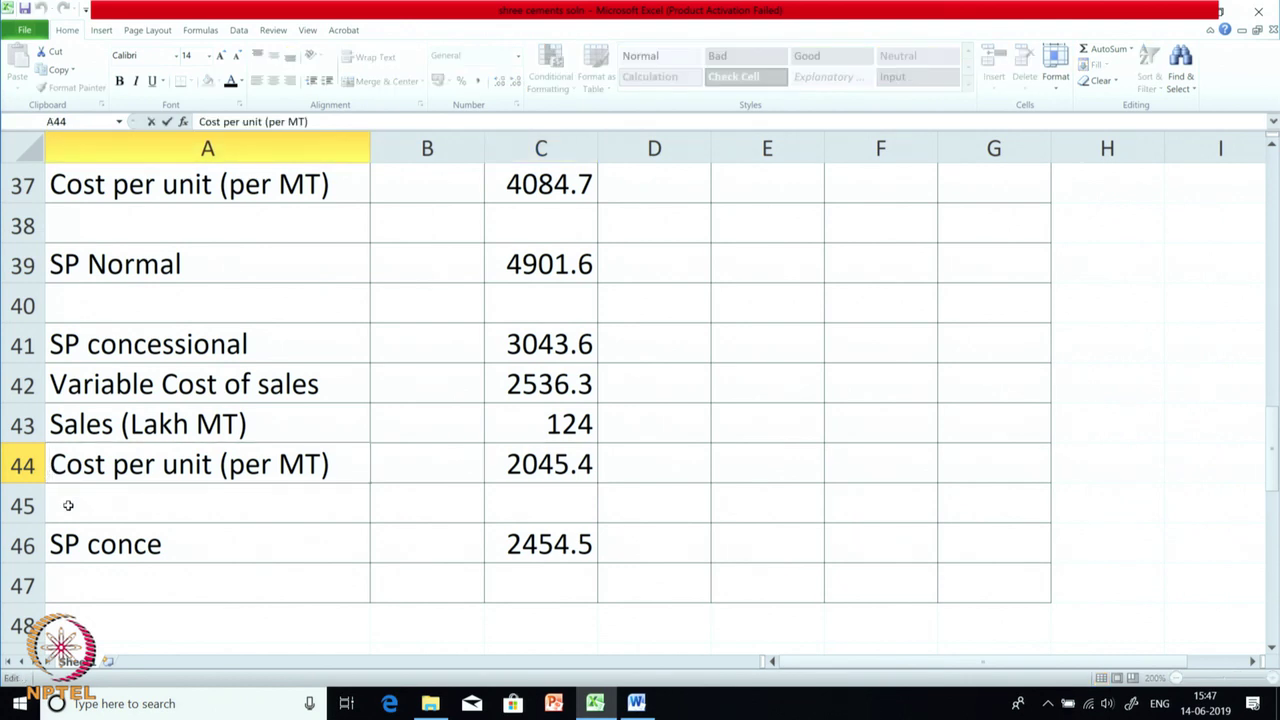
{"action": "type", "text": "v"}
{"action": "key", "text": "BackSpace"}
{"action": "type", "text": "V"}
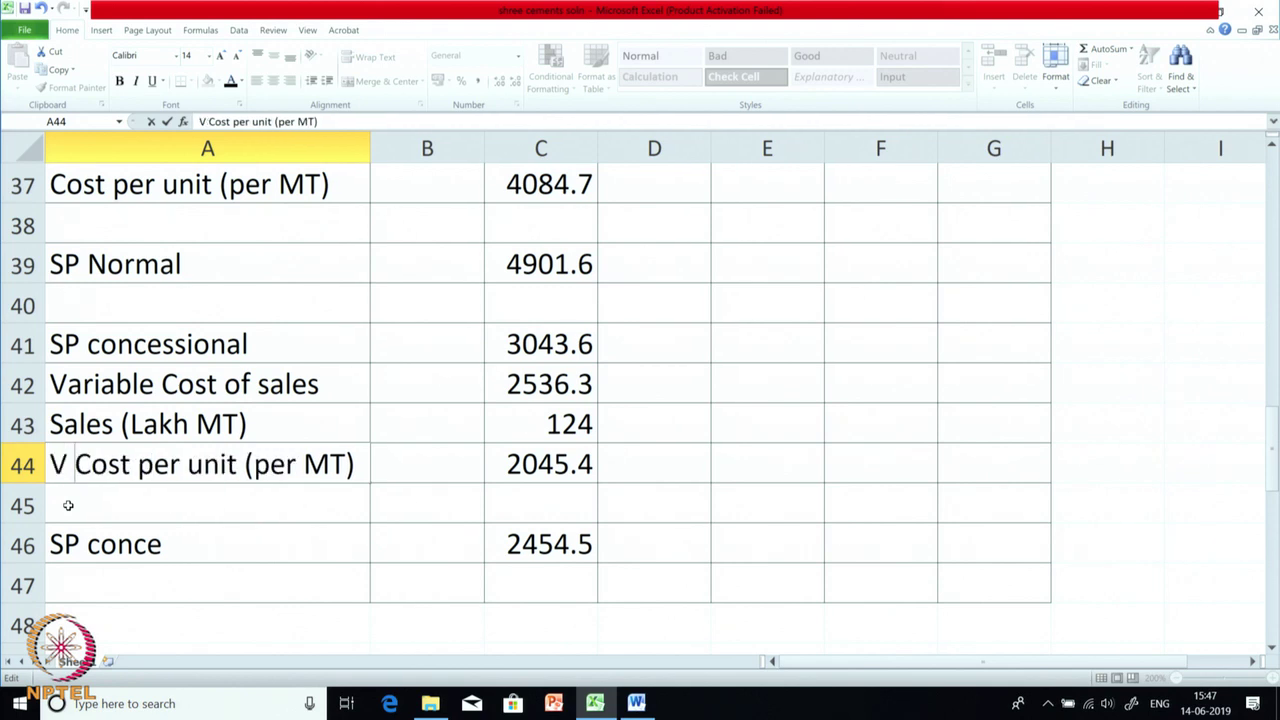
{"action": "left_click", "coordinate": [536, 548]}
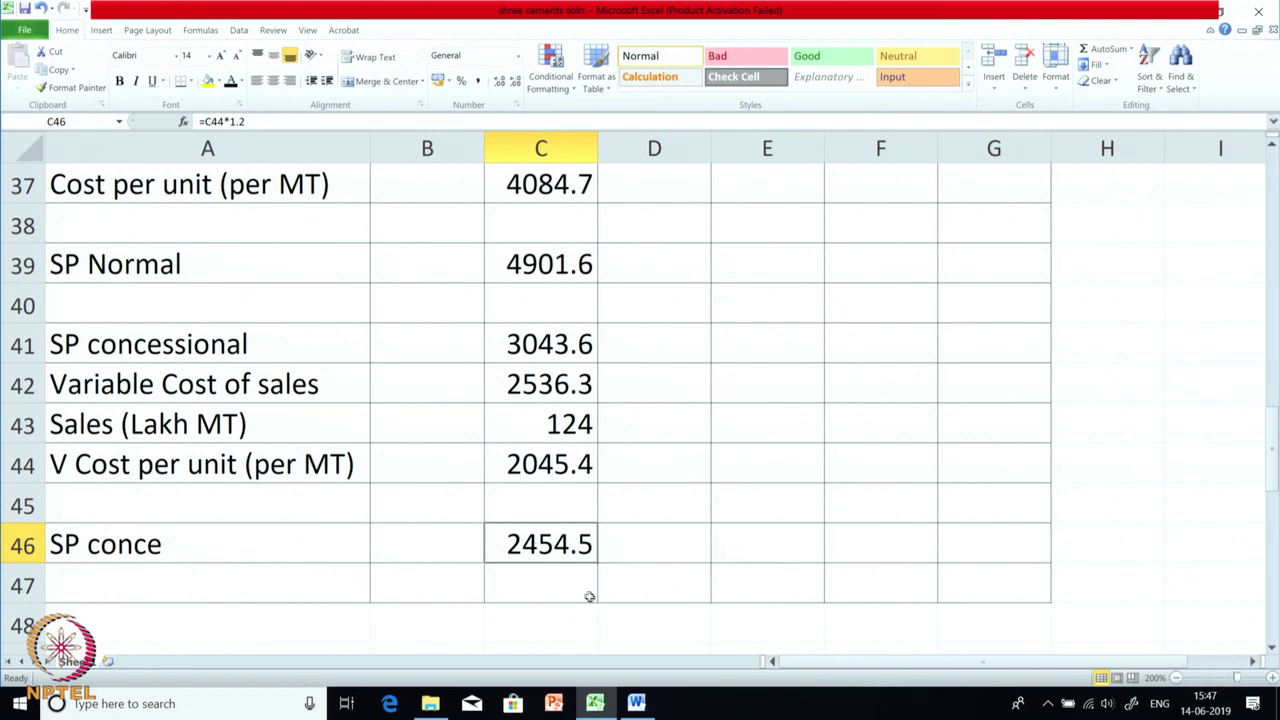
{"action": "left_click", "coordinate": [530, 597]}
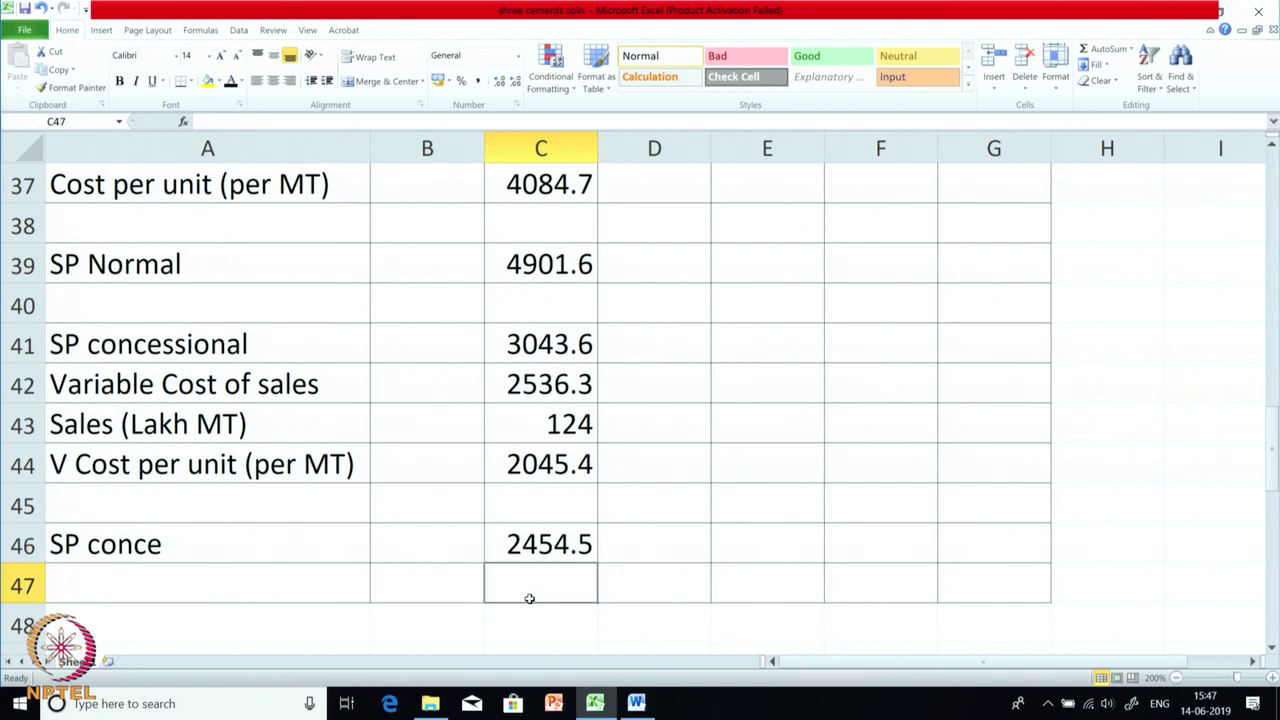
Clear the 2014 amount beside SP concessional in C41, make the A41 label bold, and check SP Normal and SP conce.
{"action": "left_click", "coordinate": [538, 335]}
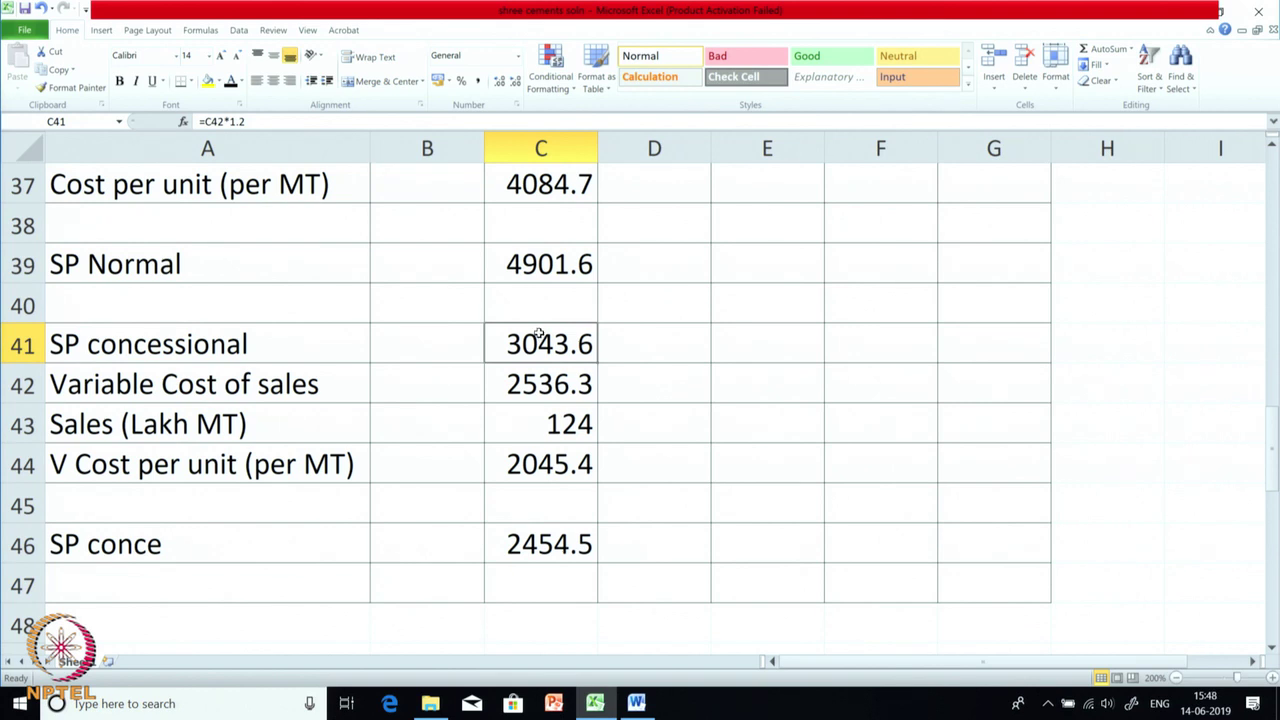
{"action": "key", "text": "BackSpace"}
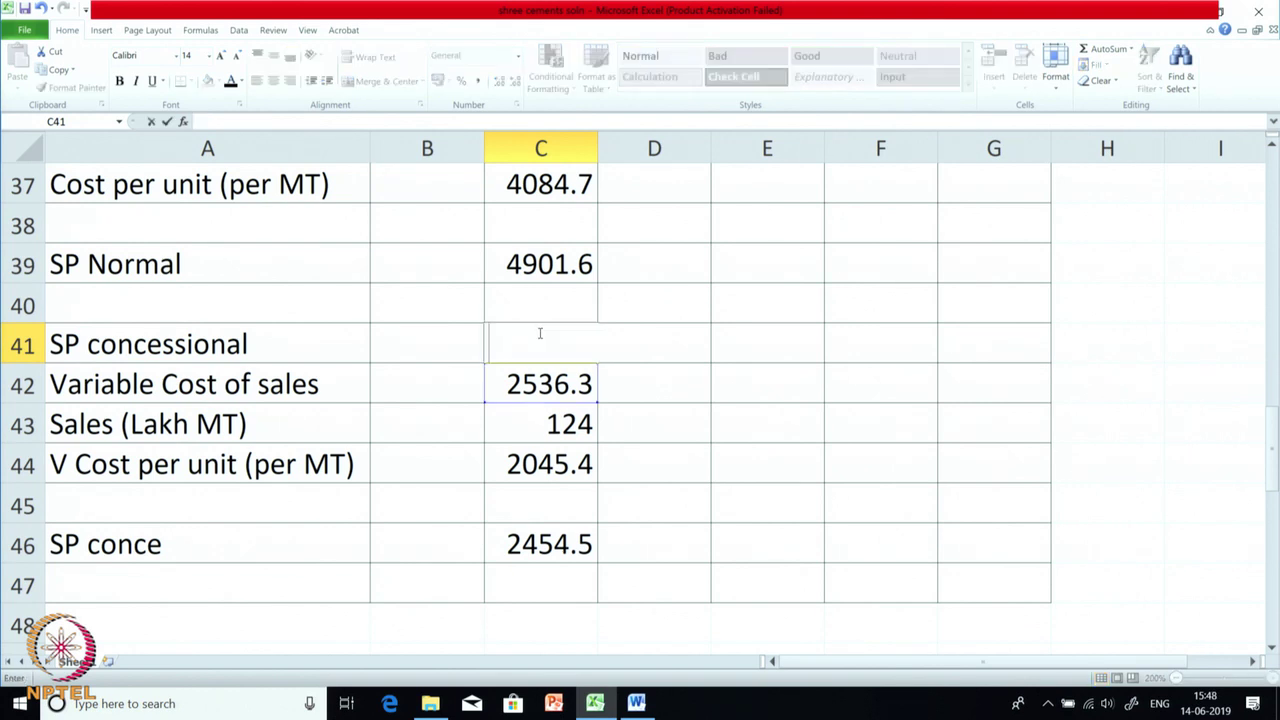
{"action": "left_click", "coordinate": [174, 342]}
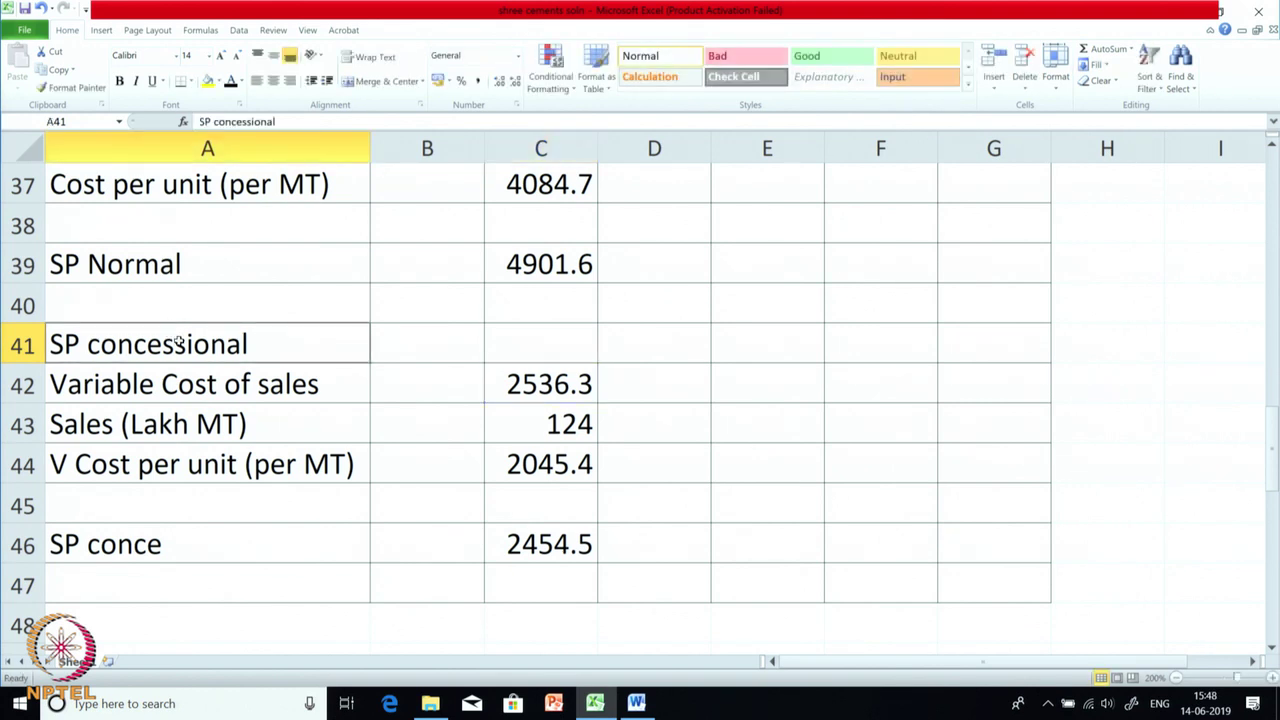
{"action": "left_click", "coordinate": [119, 80]}
{"action": "left_click", "coordinate": [643, 411]}
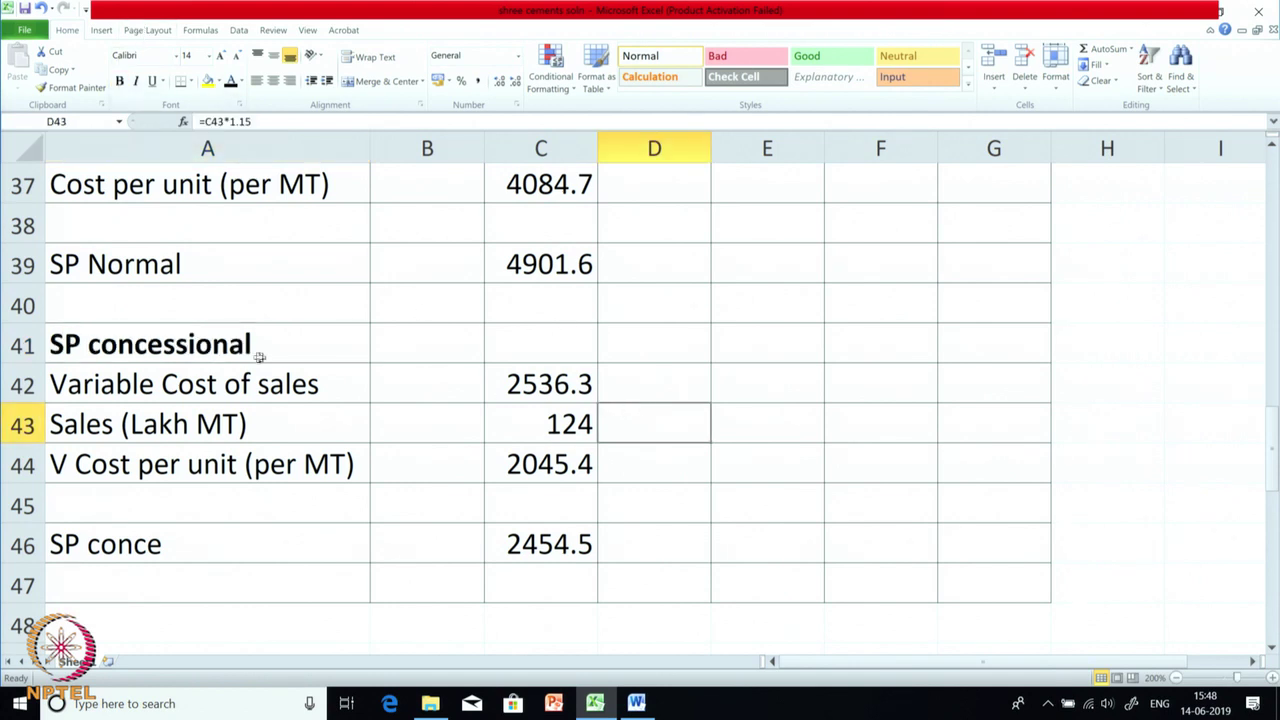
{"action": "left_click", "coordinate": [529, 261]}
{"action": "left_click", "coordinate": [570, 542]}
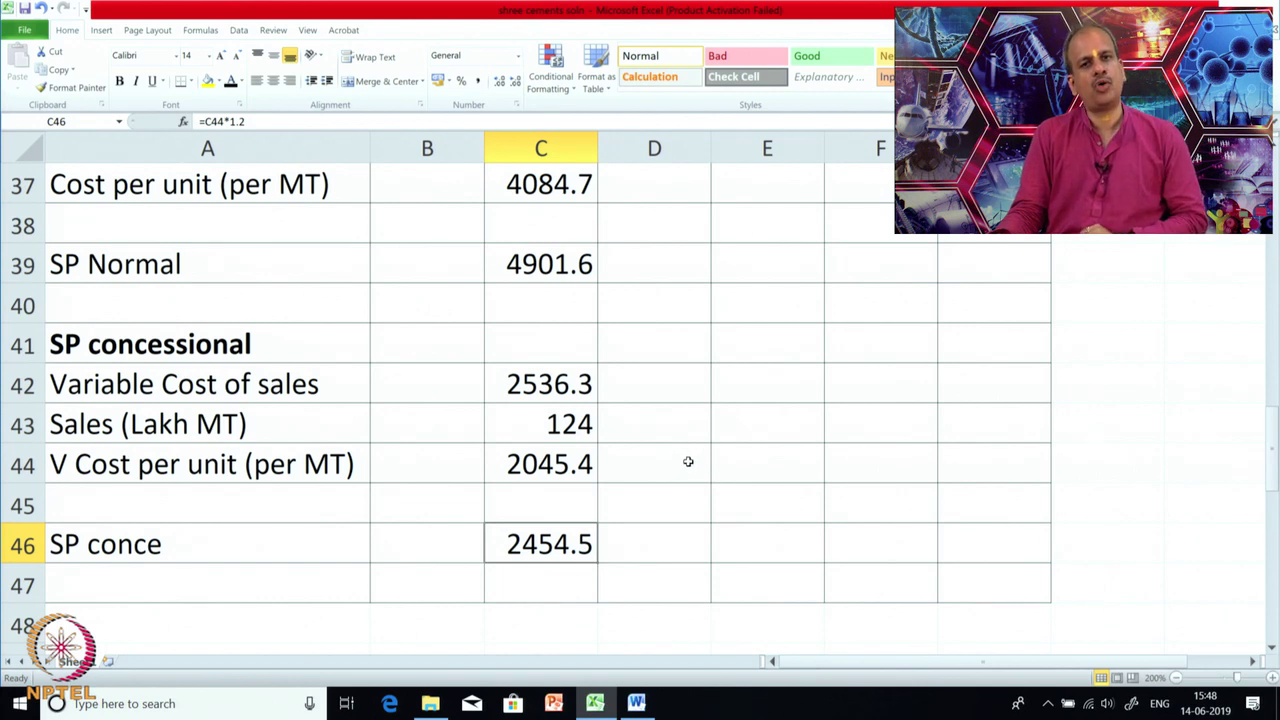
Set the font colour of the 2015 optimist variable RM cost in D5 to black.
{"action": "scroll", "coordinate": [688, 461], "scroll_direction": "up", "scroll_amount": 11}
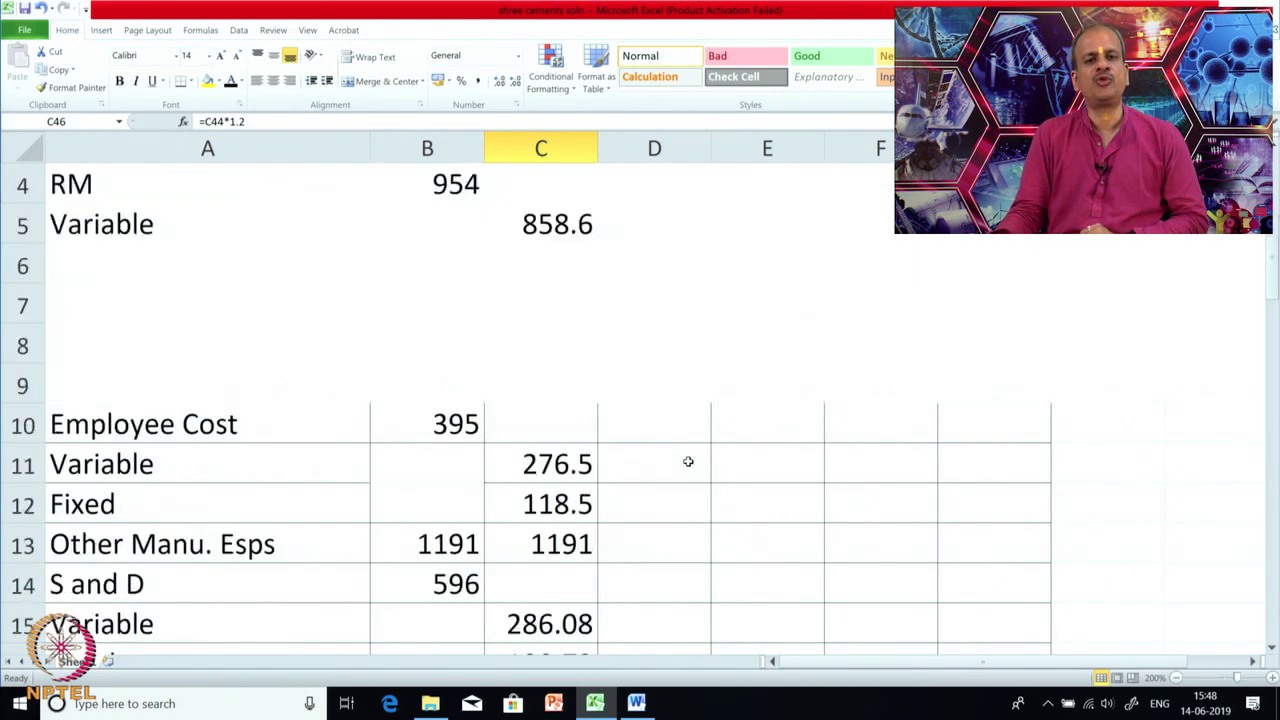
{"action": "scroll", "coordinate": [688, 461], "scroll_direction": "up", "scroll_amount": 1}
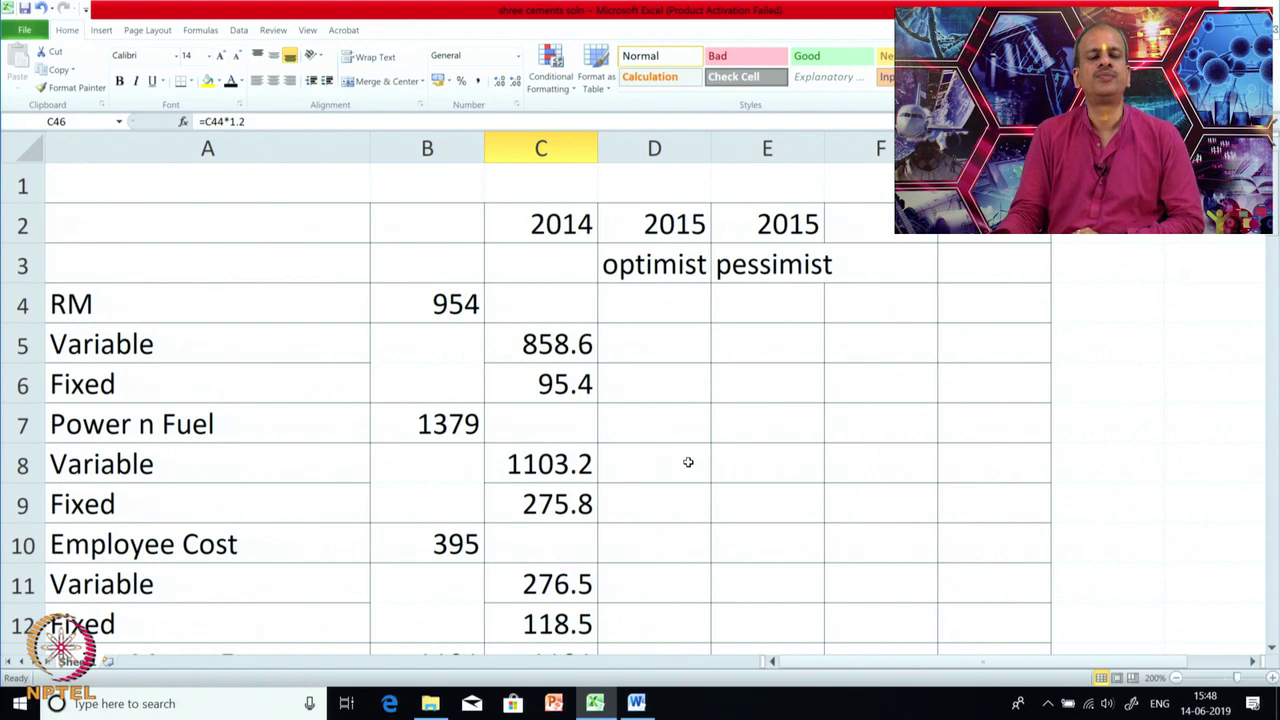
{"action": "left_click", "coordinate": [561, 360]}
{"action": "left_click", "coordinate": [664, 354]}
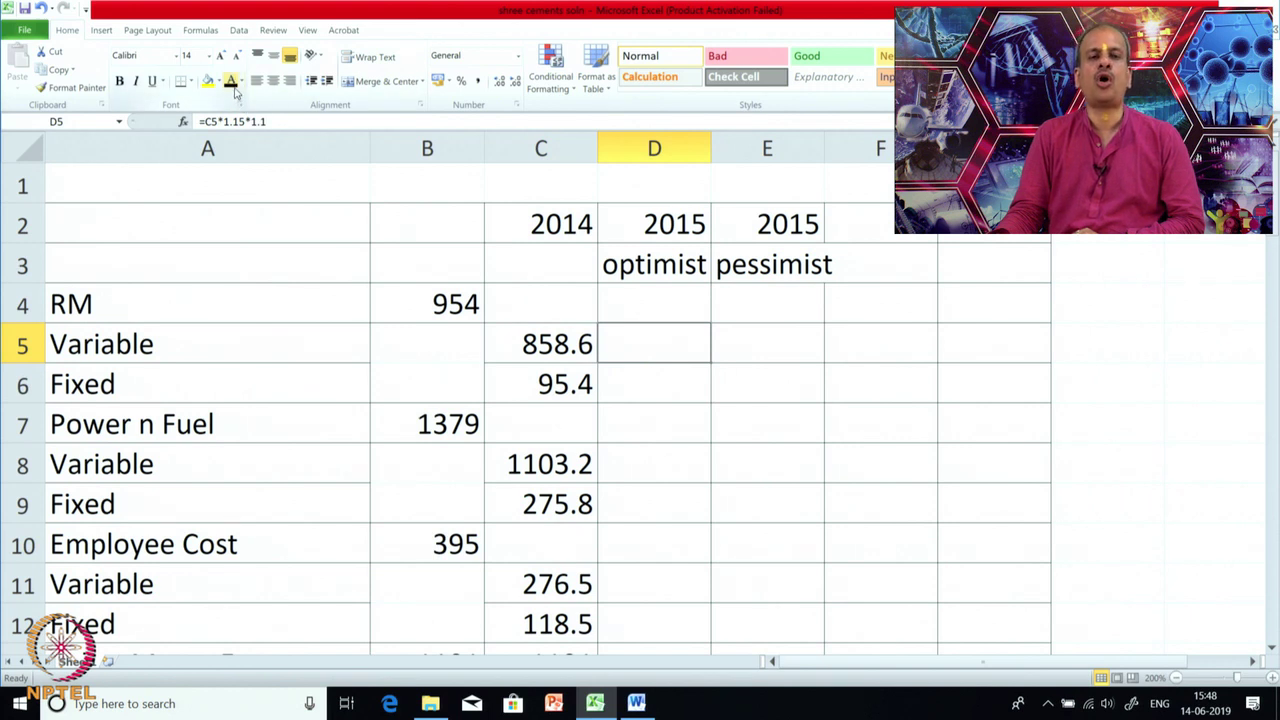
{"action": "left_click", "coordinate": [233, 88]}
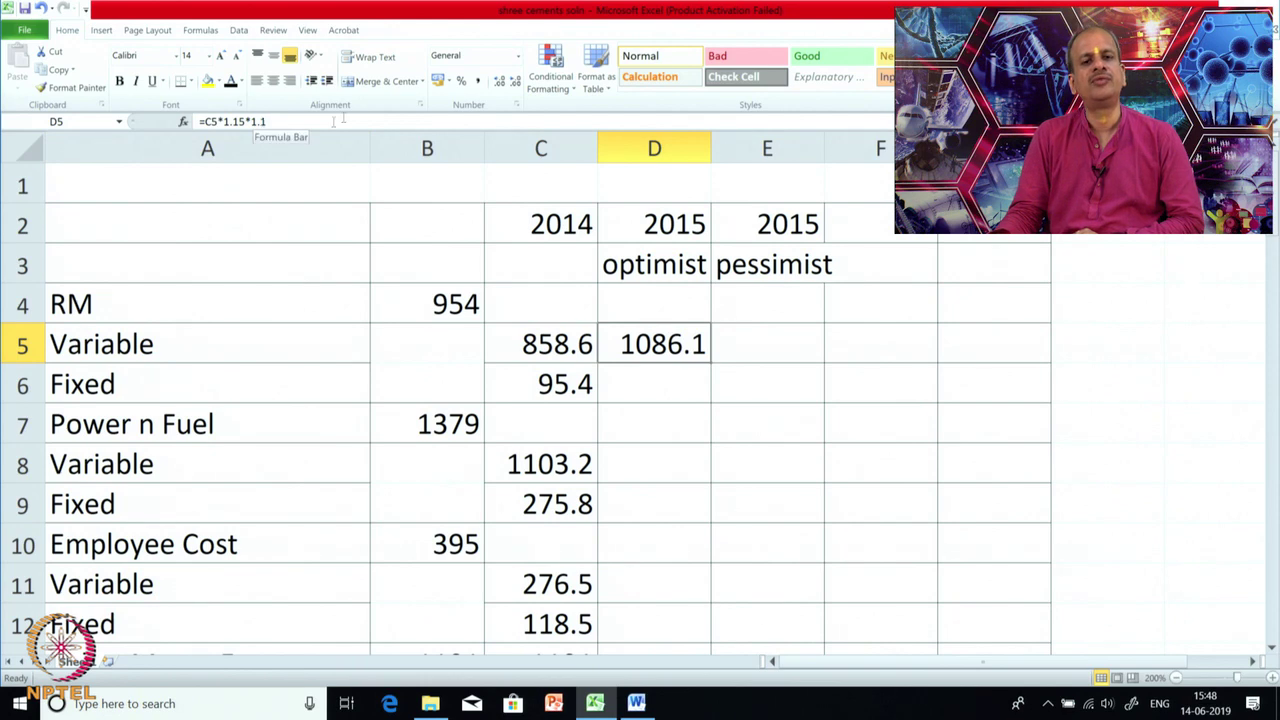
Switch to the Shree Cements case document in Word and find the expected 2015 sales growth.
{"action": "left_click", "coordinate": [642, 705]}
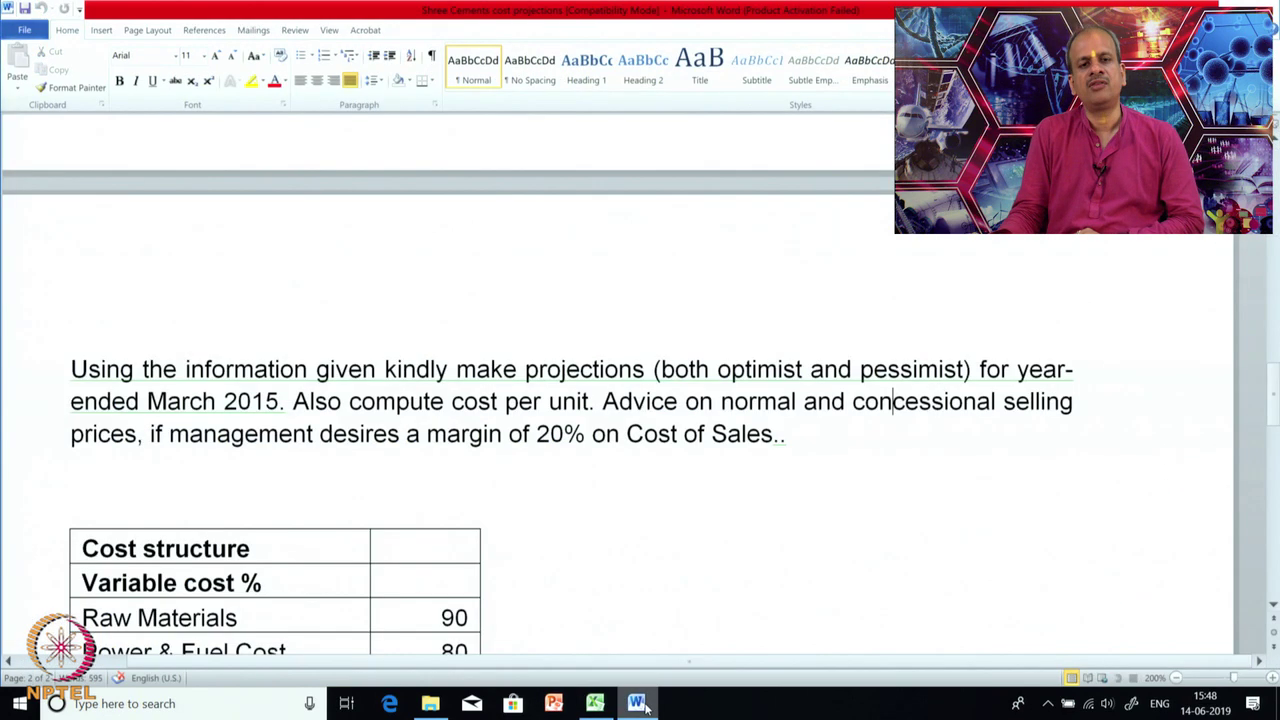
{"action": "scroll", "coordinate": [457, 486], "scroll_direction": "down", "scroll_amount": 6}
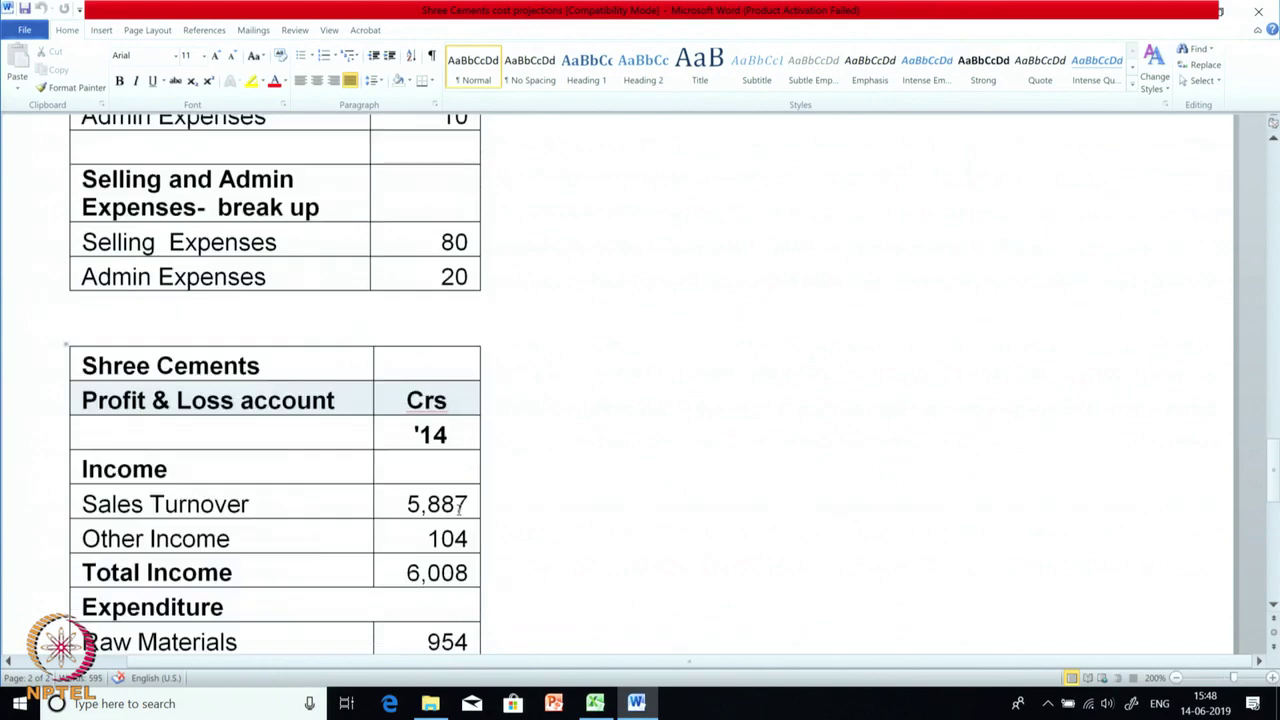
{"action": "scroll", "coordinate": [459, 508], "scroll_direction": "up", "scroll_amount": 6}
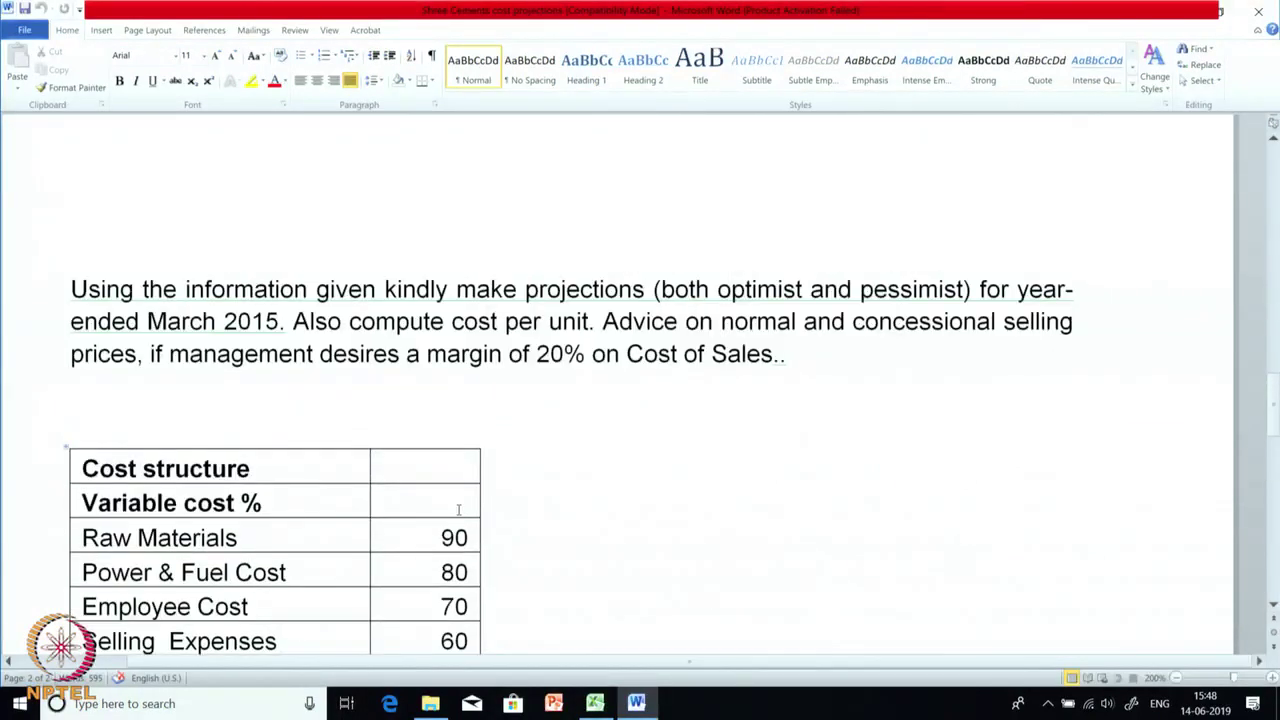
{"action": "scroll", "coordinate": [459, 508], "scroll_direction": "up", "scroll_amount": 4}
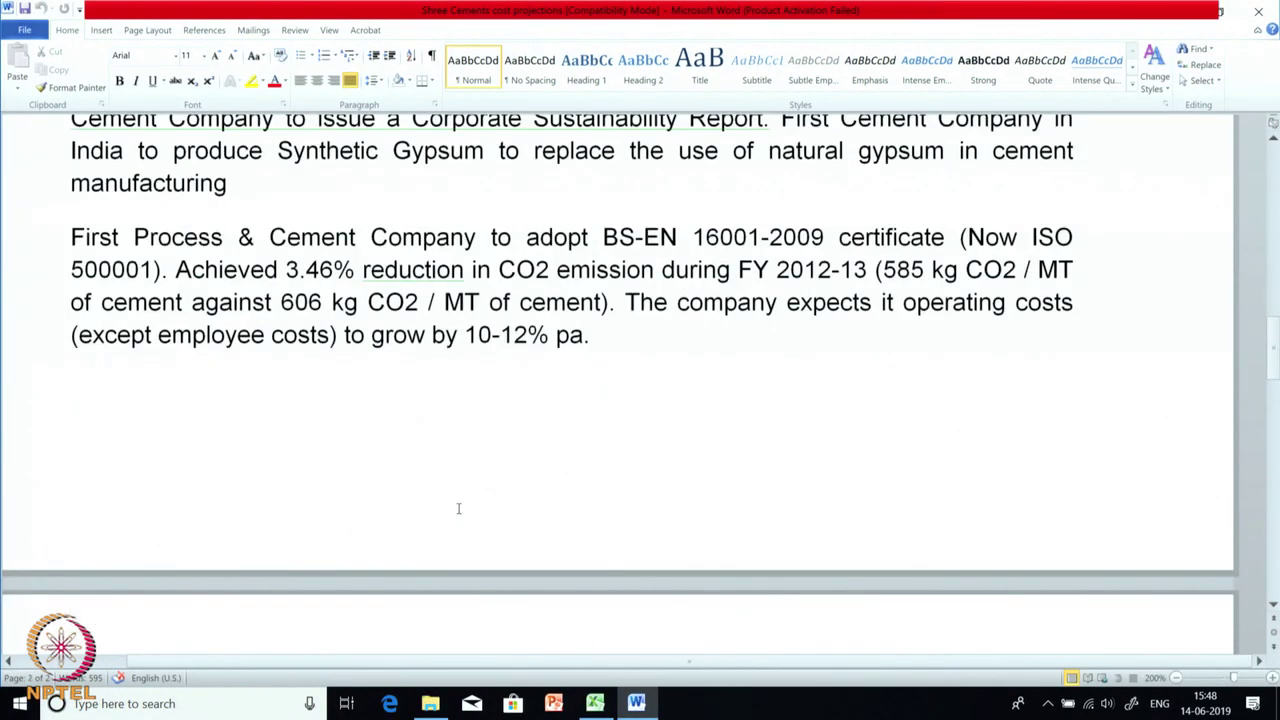
{"action": "scroll", "coordinate": [459, 508], "scroll_direction": "up", "scroll_amount": 4}
{"action": "scroll", "coordinate": [459, 508], "scroll_direction": "up", "scroll_amount": 4}
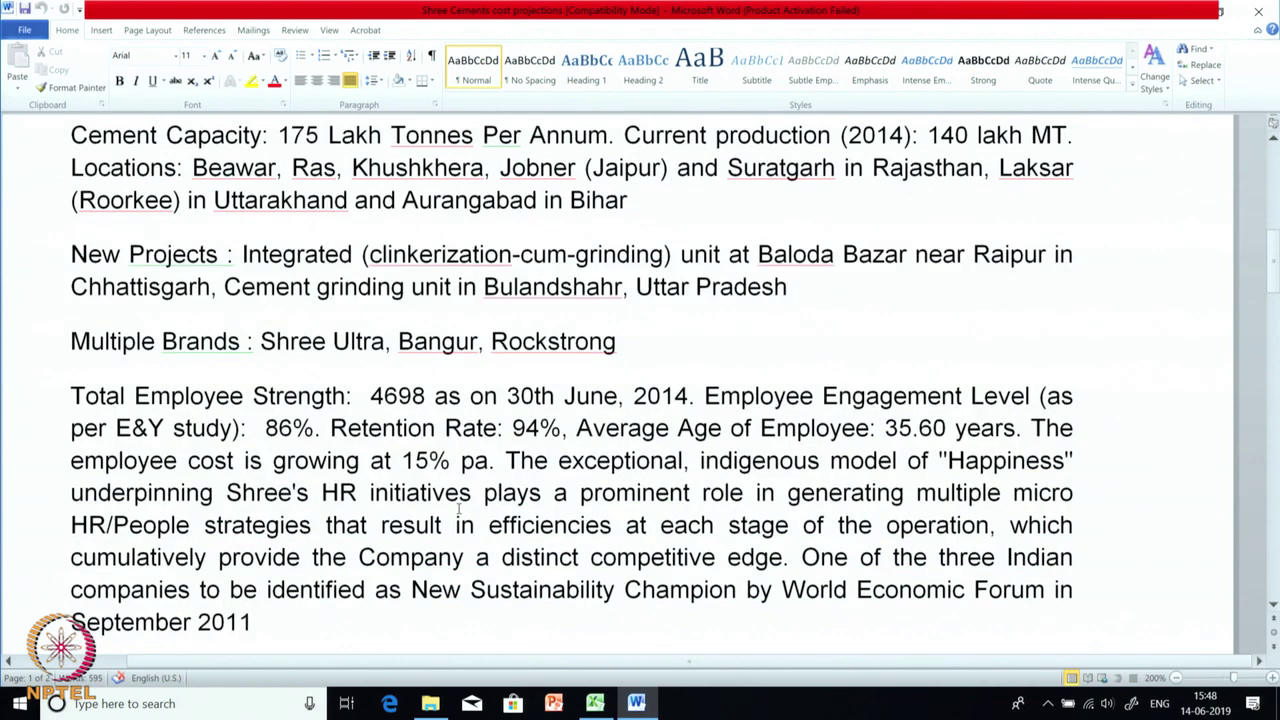
{"action": "scroll", "coordinate": [459, 508], "scroll_direction": "up", "scroll_amount": 2}
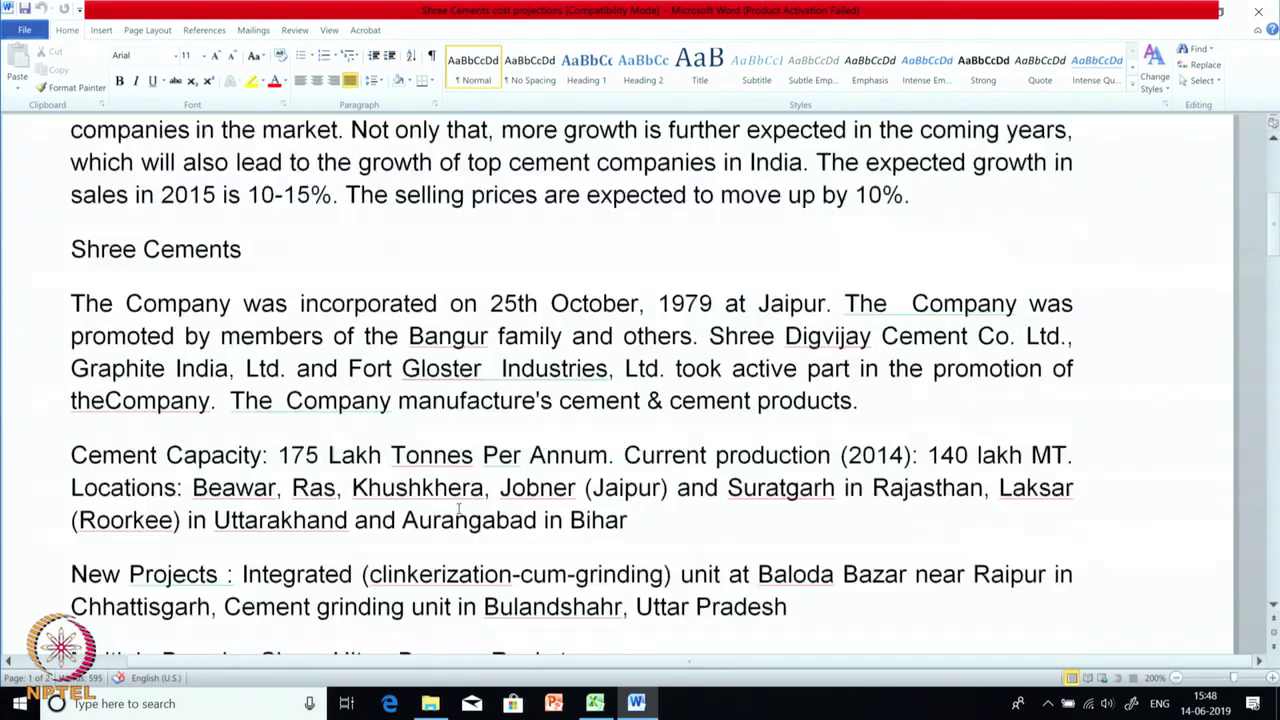
{"action": "scroll", "coordinate": [459, 508], "scroll_direction": "up", "scroll_amount": 1}
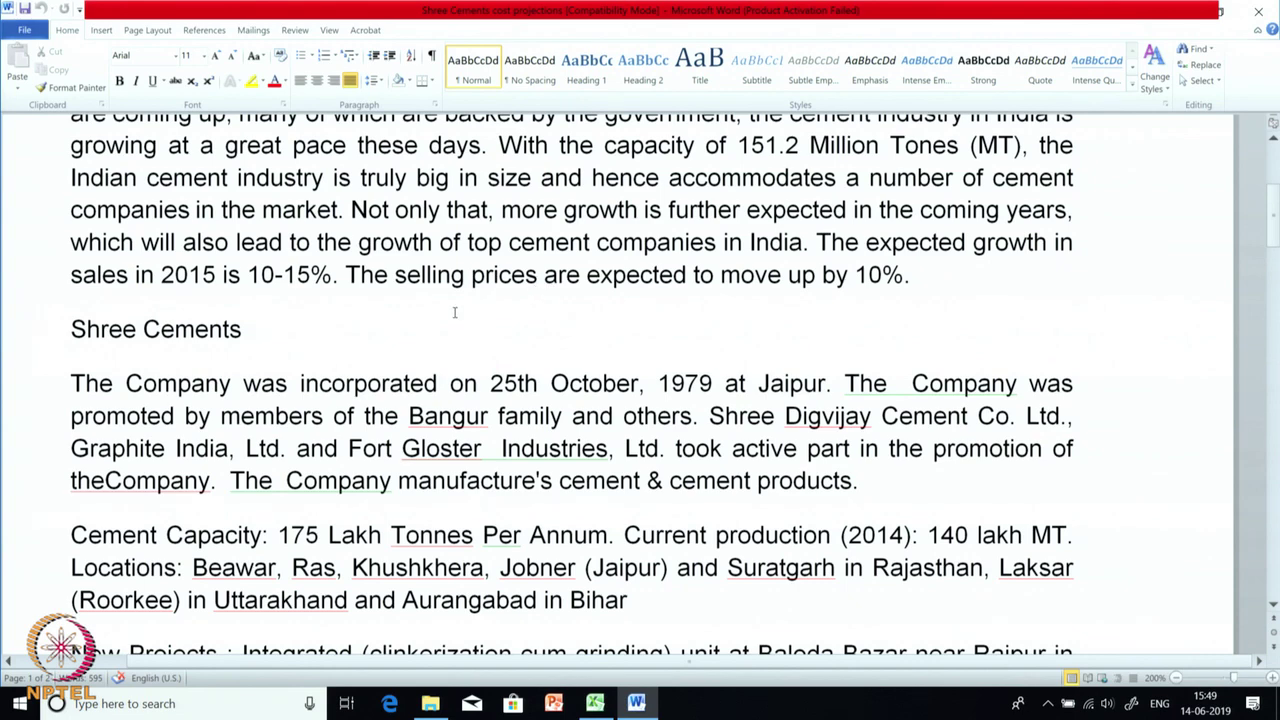
Read the case's employee cost and operating cost growth assumptions, rechecking them against the sales growth paragraph.
{"action": "scroll", "coordinate": [454, 313], "scroll_direction": "down", "scroll_amount": 2}
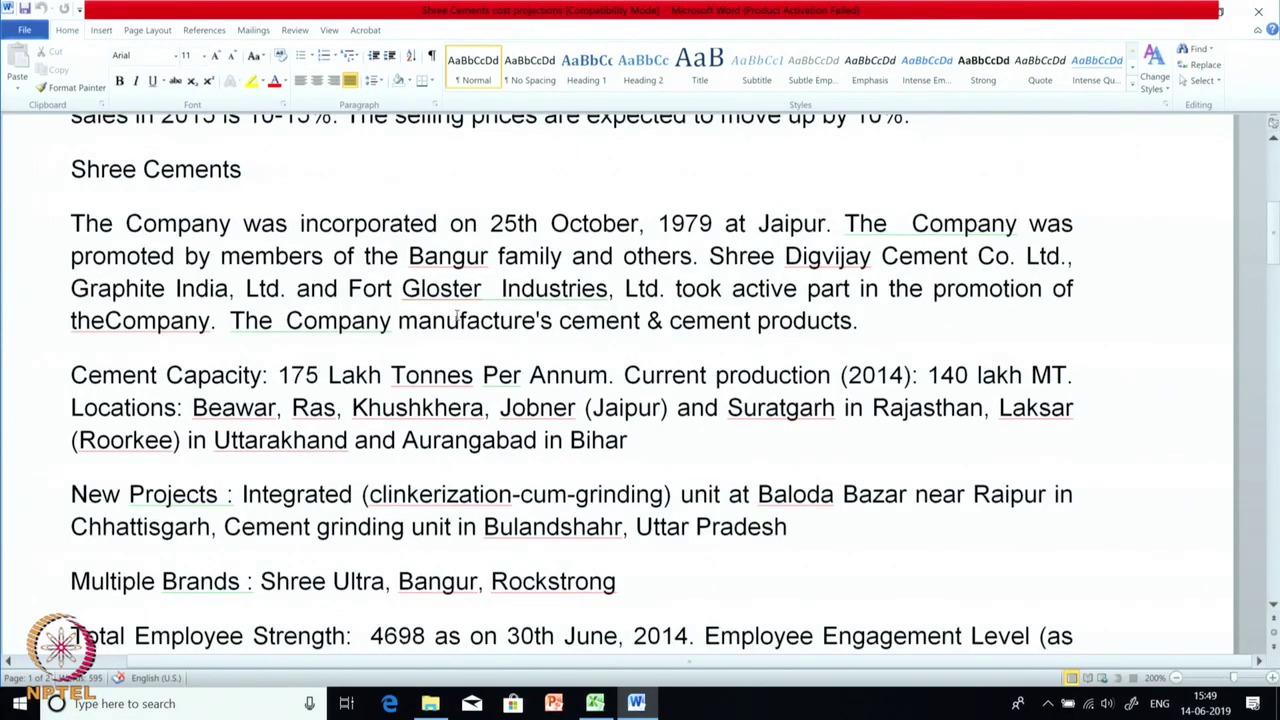
{"action": "scroll", "coordinate": [456, 316], "scroll_direction": "down", "scroll_amount": 3}
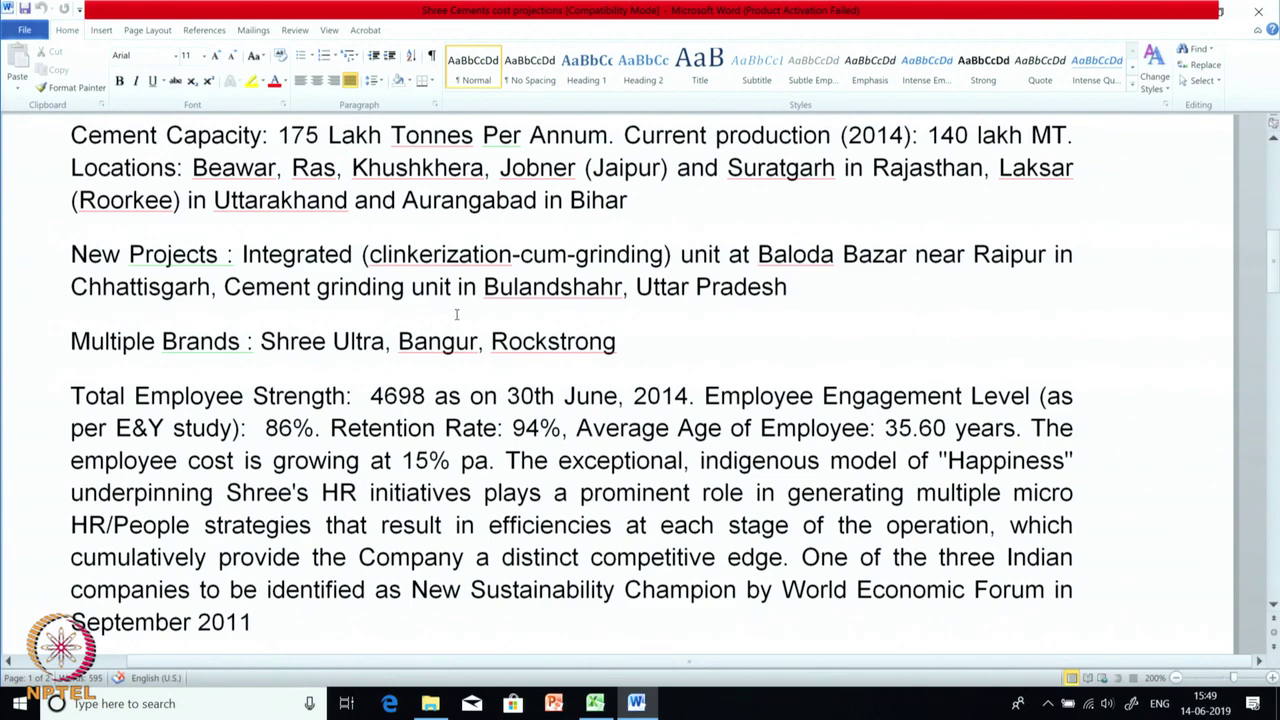
{"action": "scroll", "coordinate": [456, 314], "scroll_direction": "down", "scroll_amount": 4}
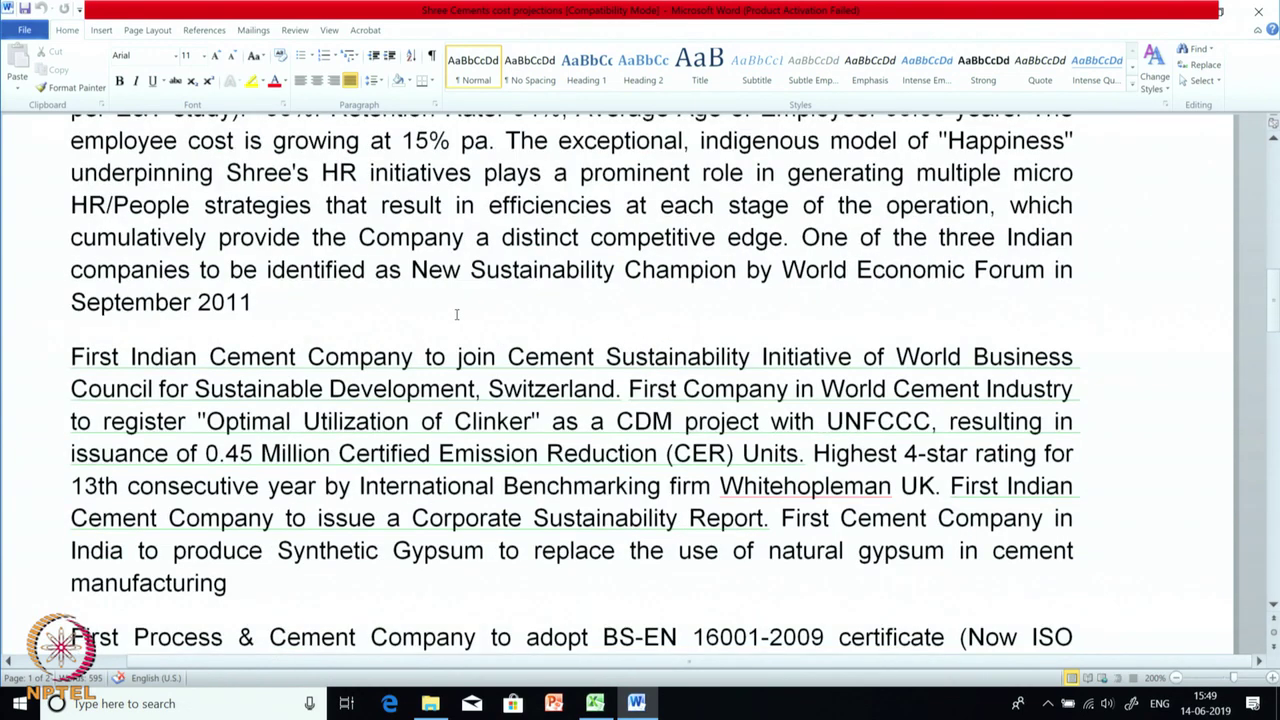
{"action": "scroll", "coordinate": [456, 314], "scroll_direction": "down", "scroll_amount": 2}
{"action": "scroll", "coordinate": [456, 315], "scroll_direction": "down", "scroll_amount": 1}
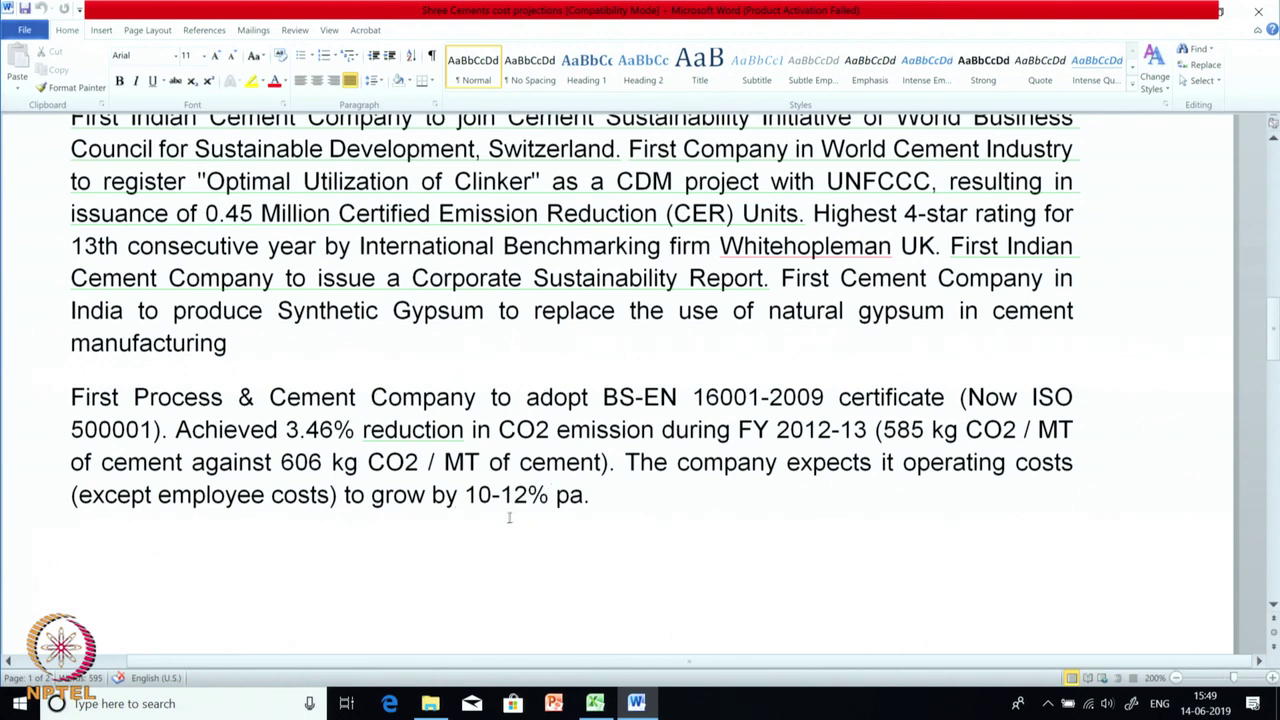
{"action": "scroll", "coordinate": [568, 489], "scroll_direction": "up", "scroll_amount": 7}
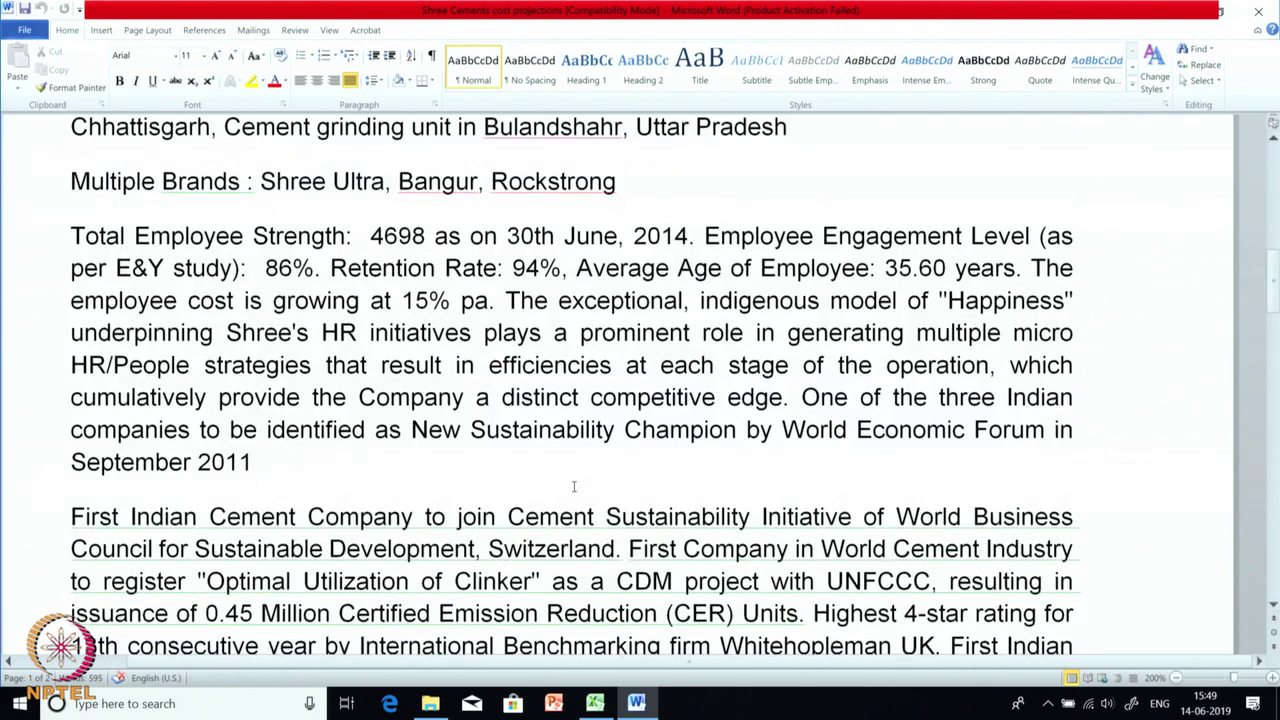
{"action": "scroll", "coordinate": [574, 485], "scroll_direction": "up", "scroll_amount": 1}
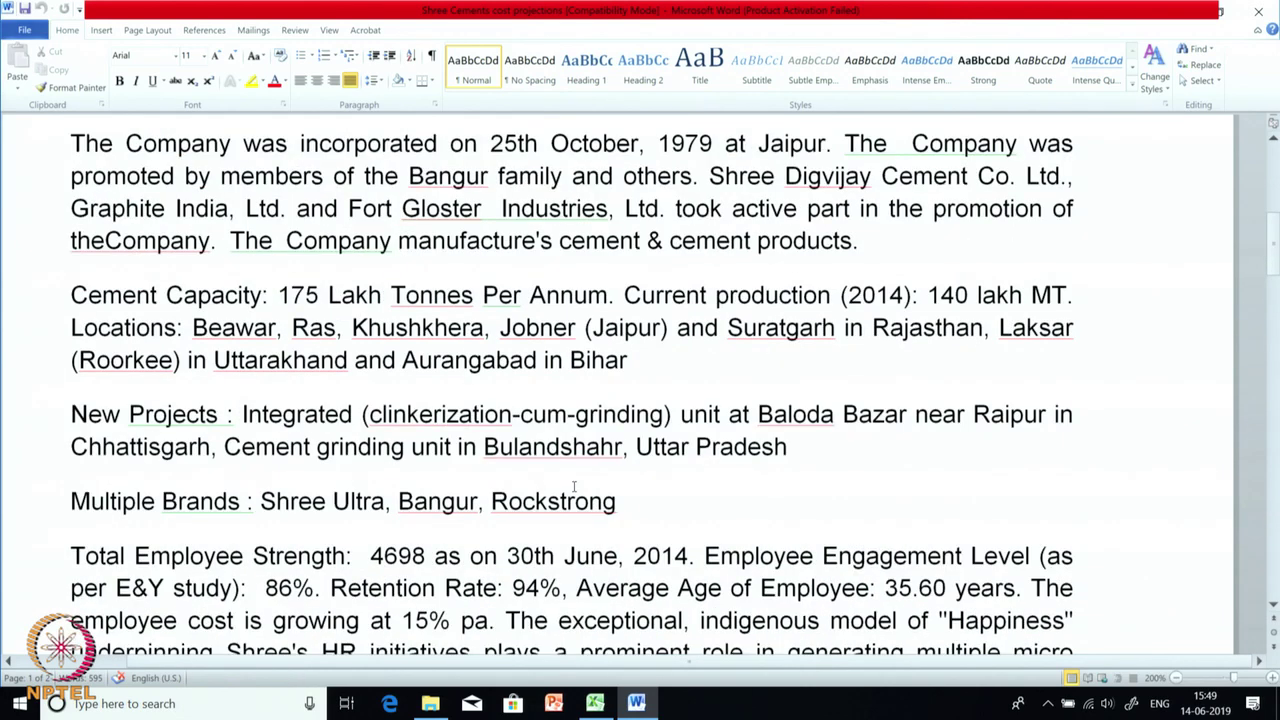
{"action": "scroll", "coordinate": [574, 486], "scroll_direction": "up", "scroll_amount": 2}
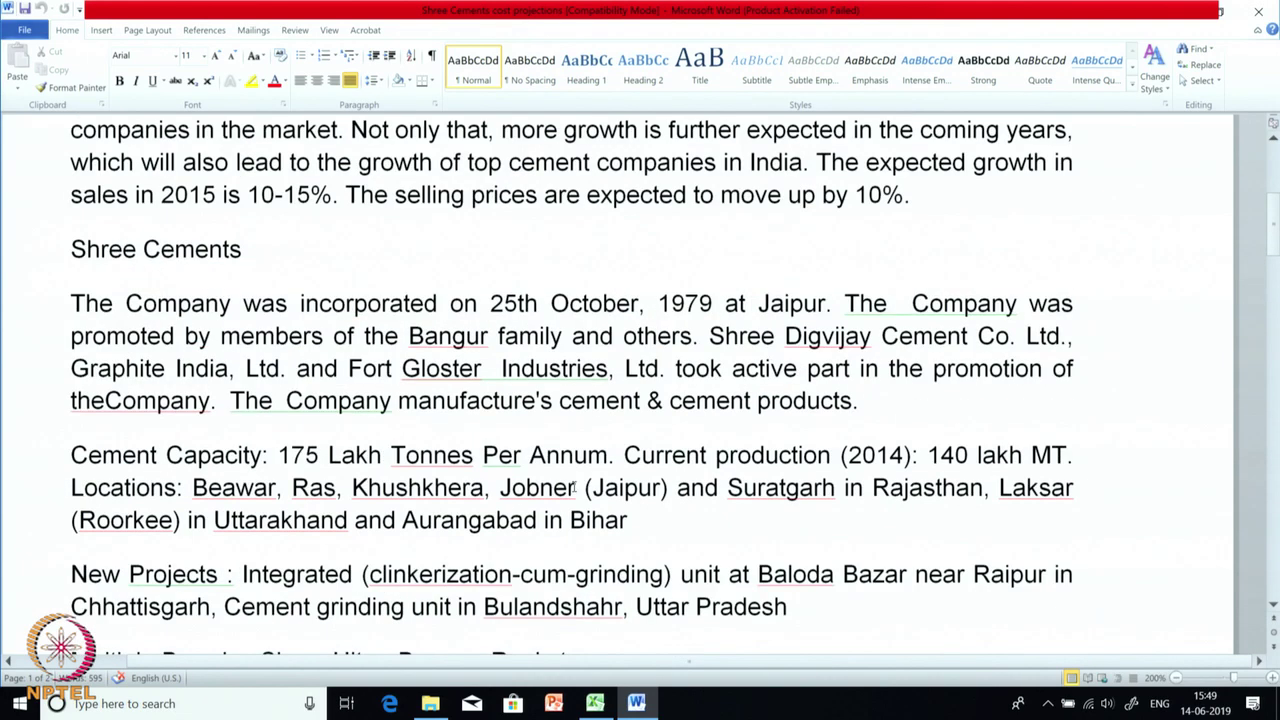
{"action": "scroll", "coordinate": [574, 487], "scroll_direction": "up", "scroll_amount": 2}
{"action": "scroll", "coordinate": [574, 487], "scroll_direction": "up", "scroll_amount": 2}
{"action": "scroll", "coordinate": [574, 487], "scroll_direction": "down", "scroll_amount": 6}
{"action": "scroll", "coordinate": [574, 487], "scroll_direction": "down", "scroll_amount": 6}
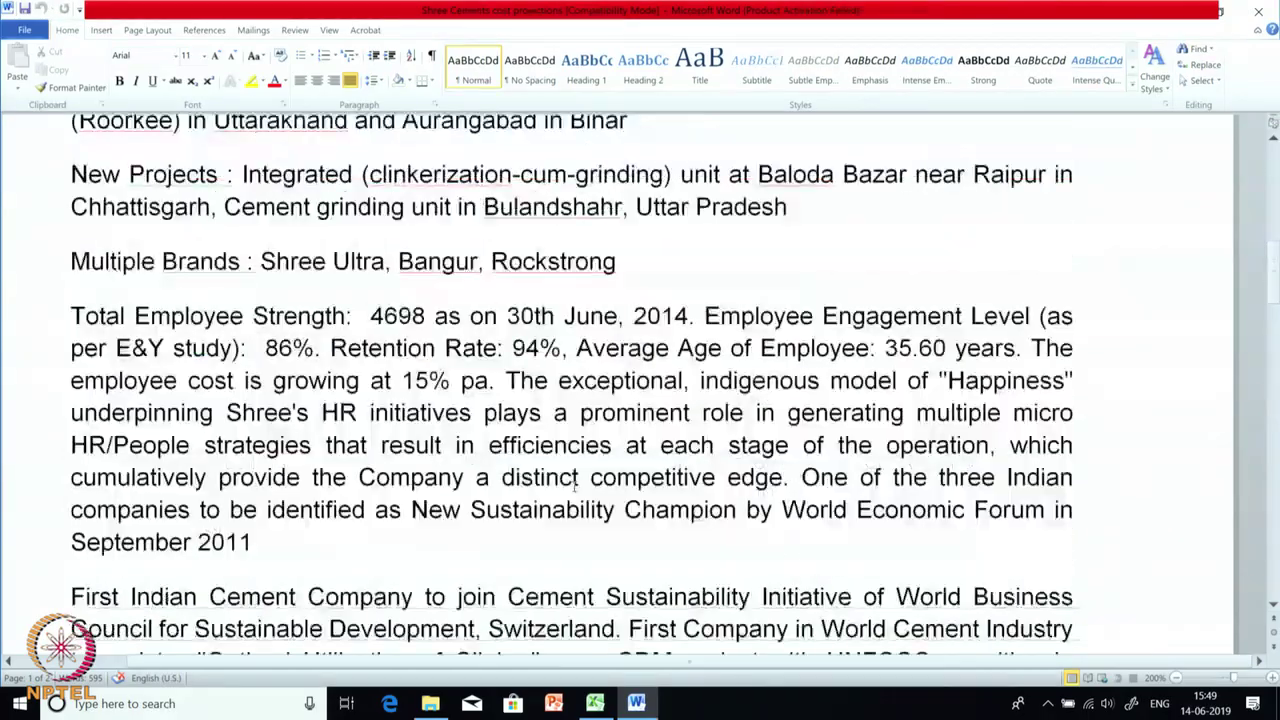
{"action": "scroll", "coordinate": [574, 487], "scroll_direction": "down", "scroll_amount": 4}
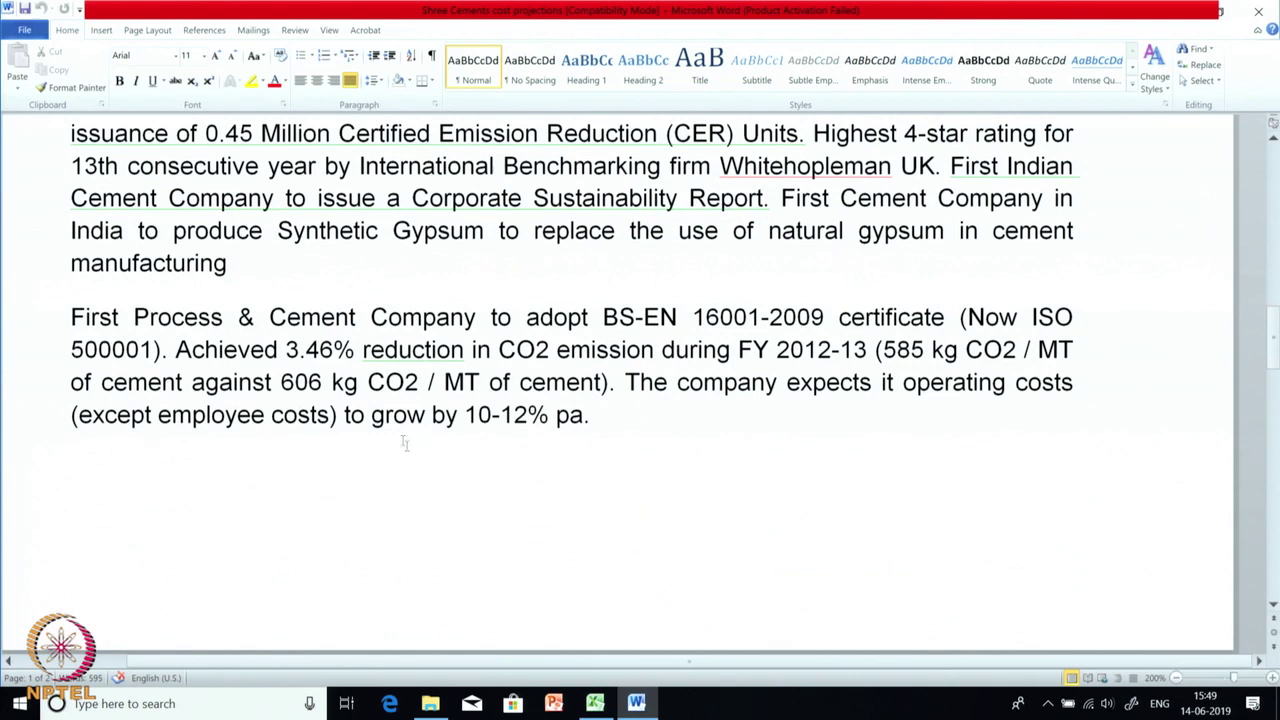
Return to the Excel cost sheet and set the font colour of the 2015 RM costs in D6 and E5:E6 to black.
{"action": "left_click", "coordinate": [595, 703]}
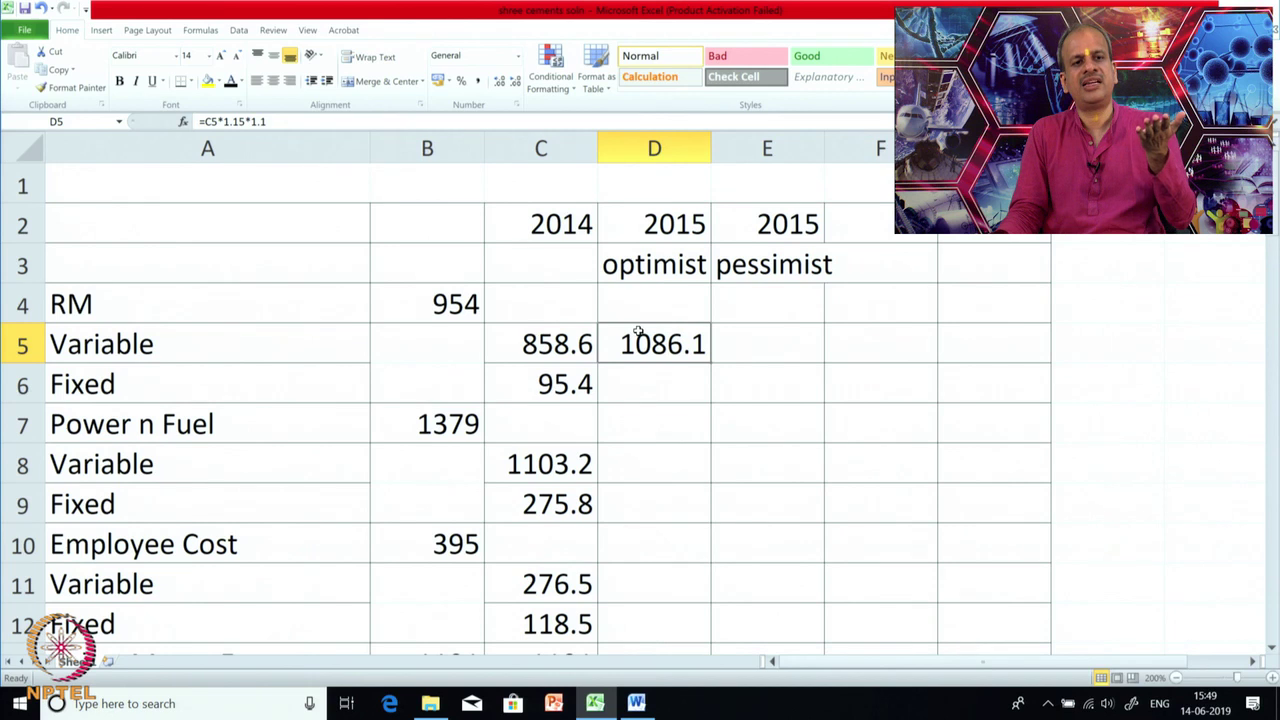
{"action": "left_click", "coordinate": [671, 386]}
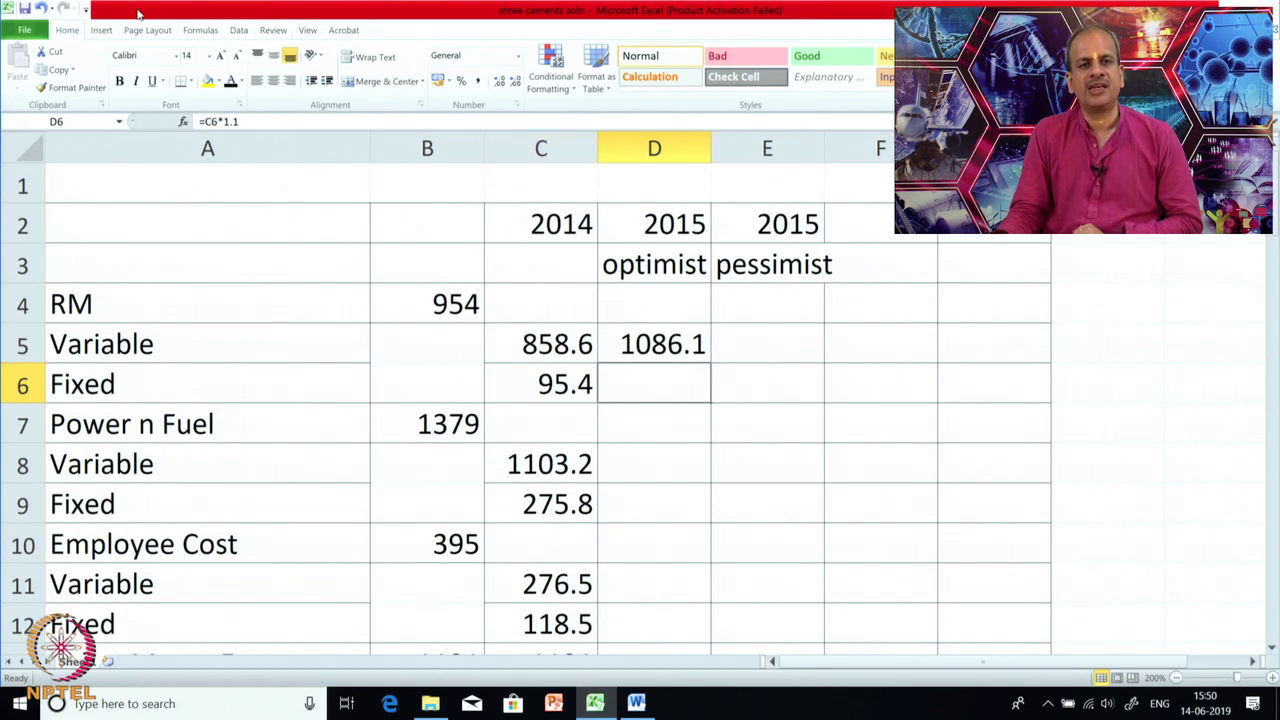
{"action": "left_click", "coordinate": [230, 82]}
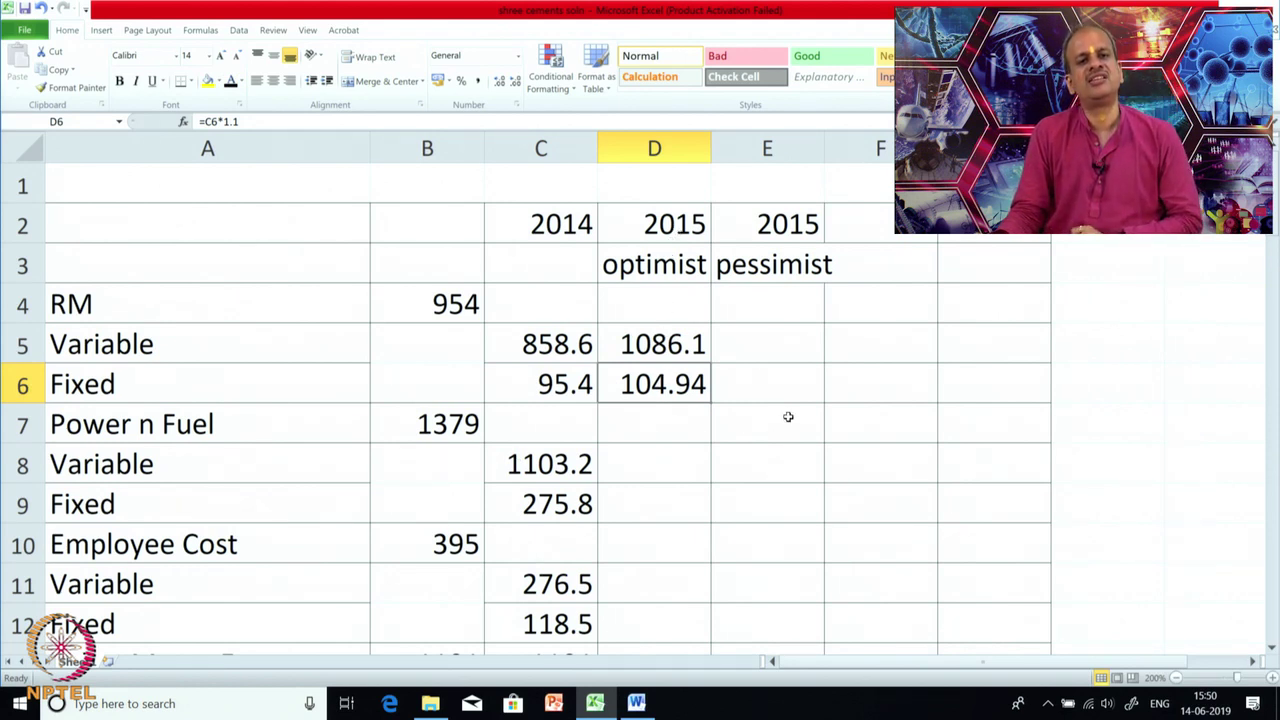
{"action": "left_click_drag", "start_coordinate": [780, 343], "coordinate": [777, 392]}
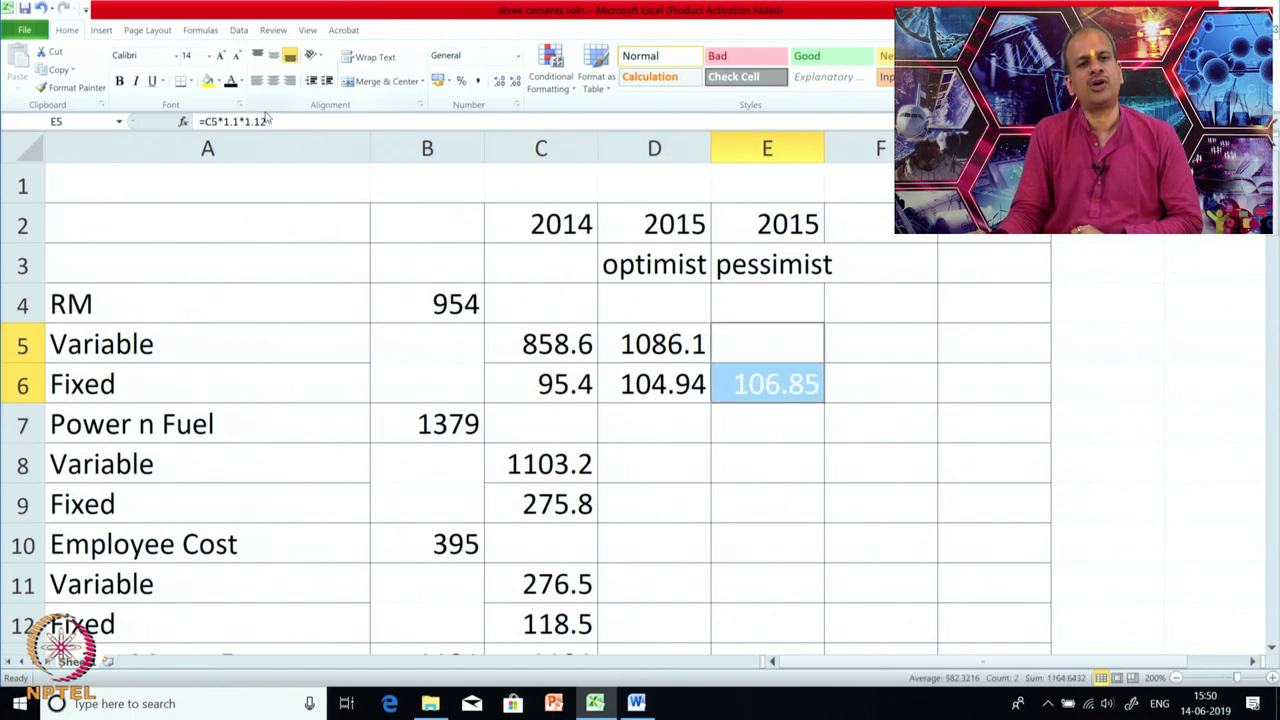
{"action": "left_click", "coordinate": [231, 81]}
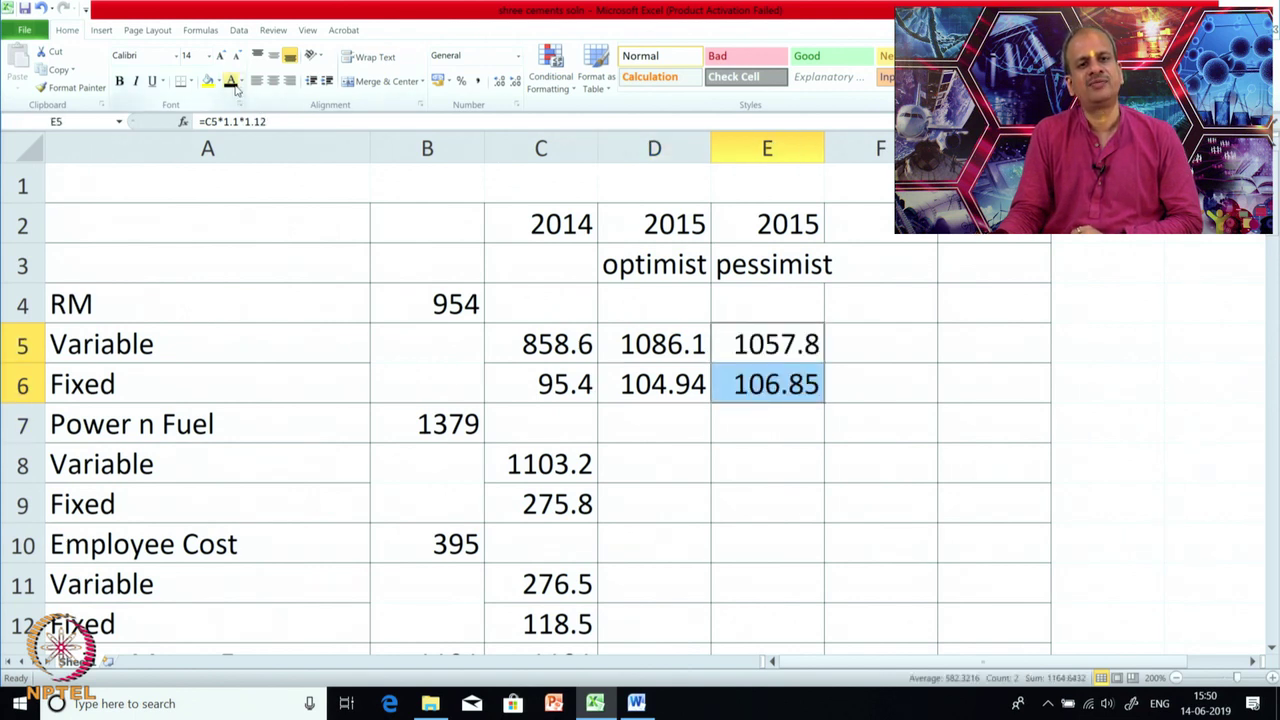
{"action": "left_click", "coordinate": [820, 410]}
Compare the optimist and pessimist formulas for variable RM in D5 and E5, and examine the pessimist fixed RM formula in E6.
{"action": "left_click", "coordinate": [770, 345]}
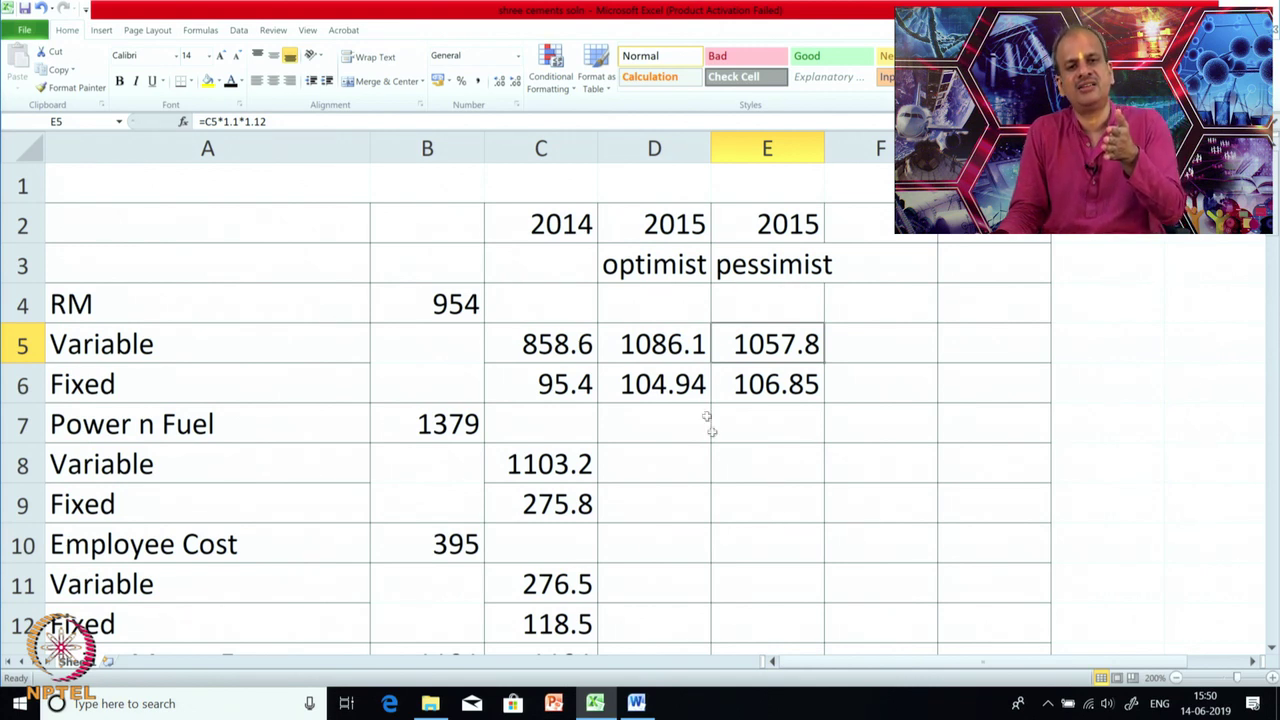
{"action": "left_click", "coordinate": [687, 346]}
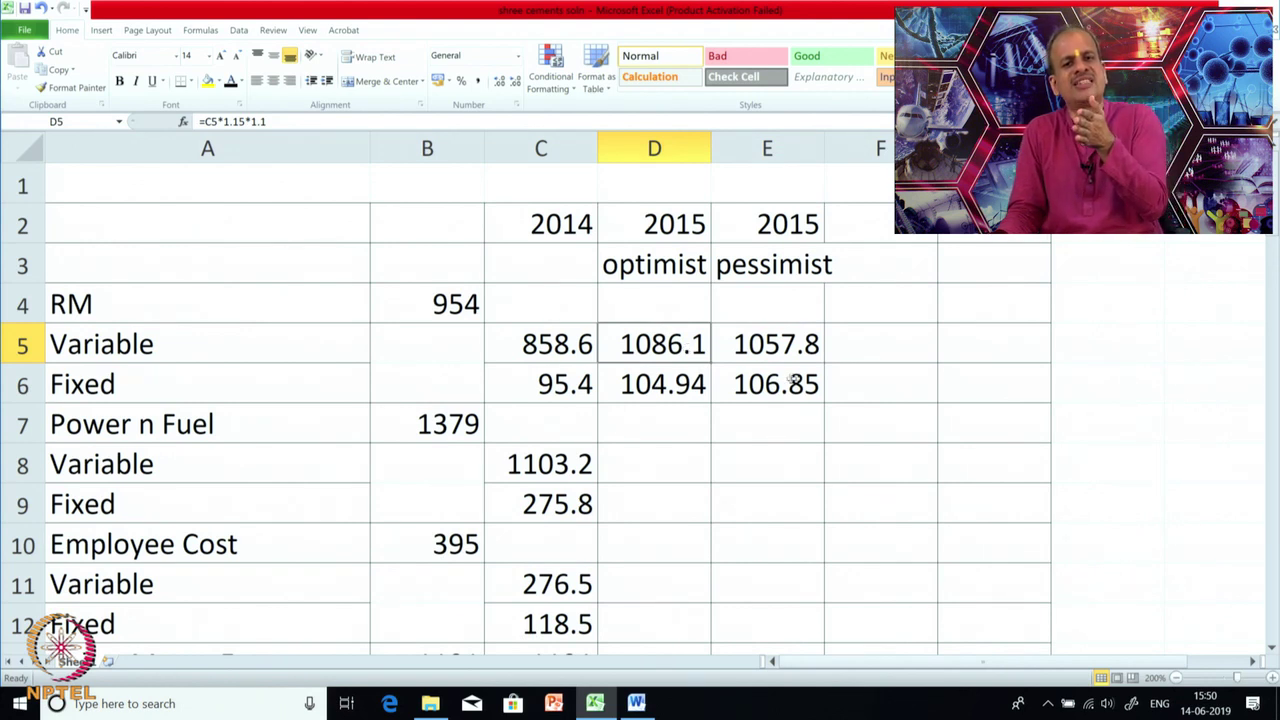
{"action": "left_click", "coordinate": [801, 356]}
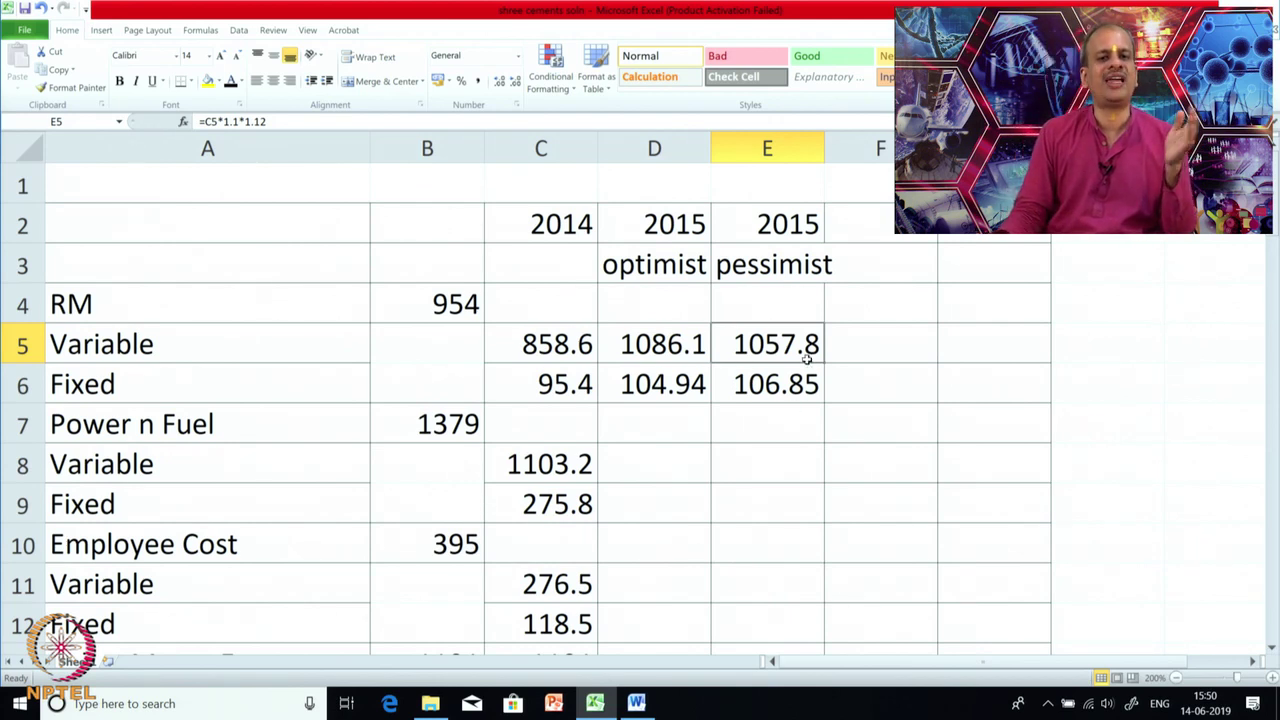
{"action": "left_click", "coordinate": [784, 382]}
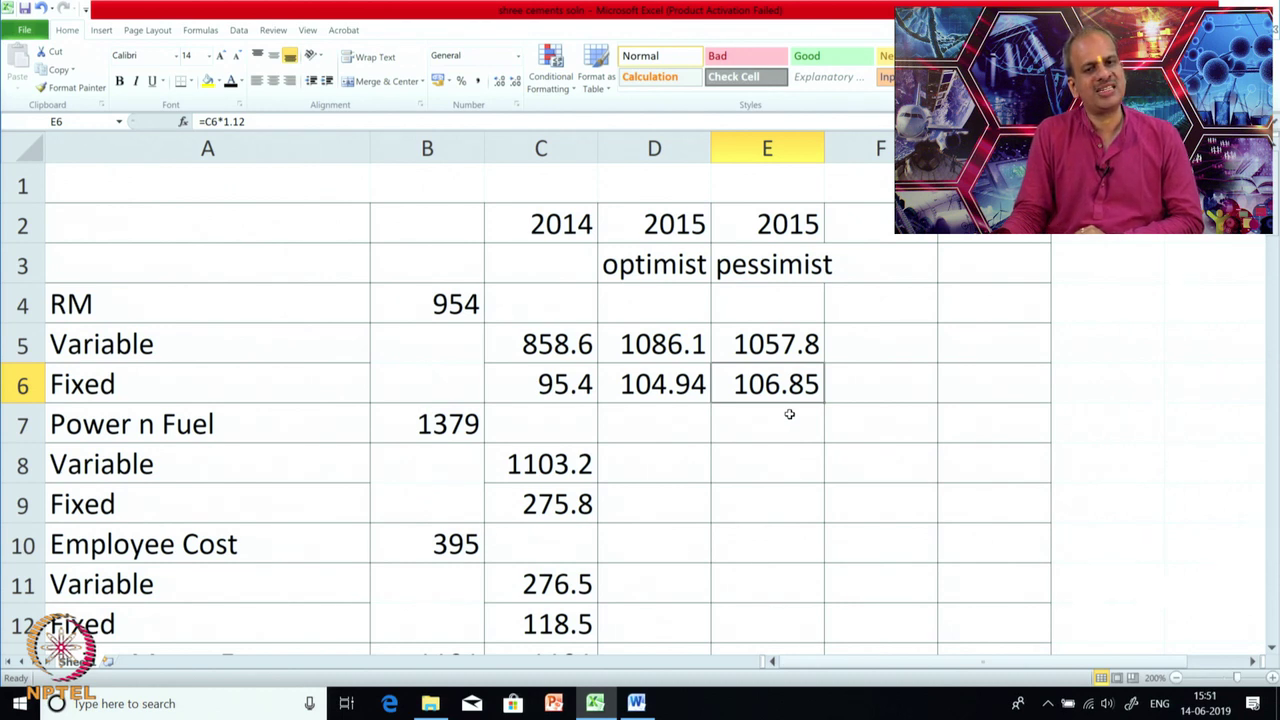
Set the font colour of the 2015 Power n Fuel variable and fixed costs in D8:E9 to black.
{"action": "scroll", "coordinate": [789, 414], "scroll_direction": "down", "scroll_amount": 1}
{"action": "left_click", "coordinate": [686, 357]}
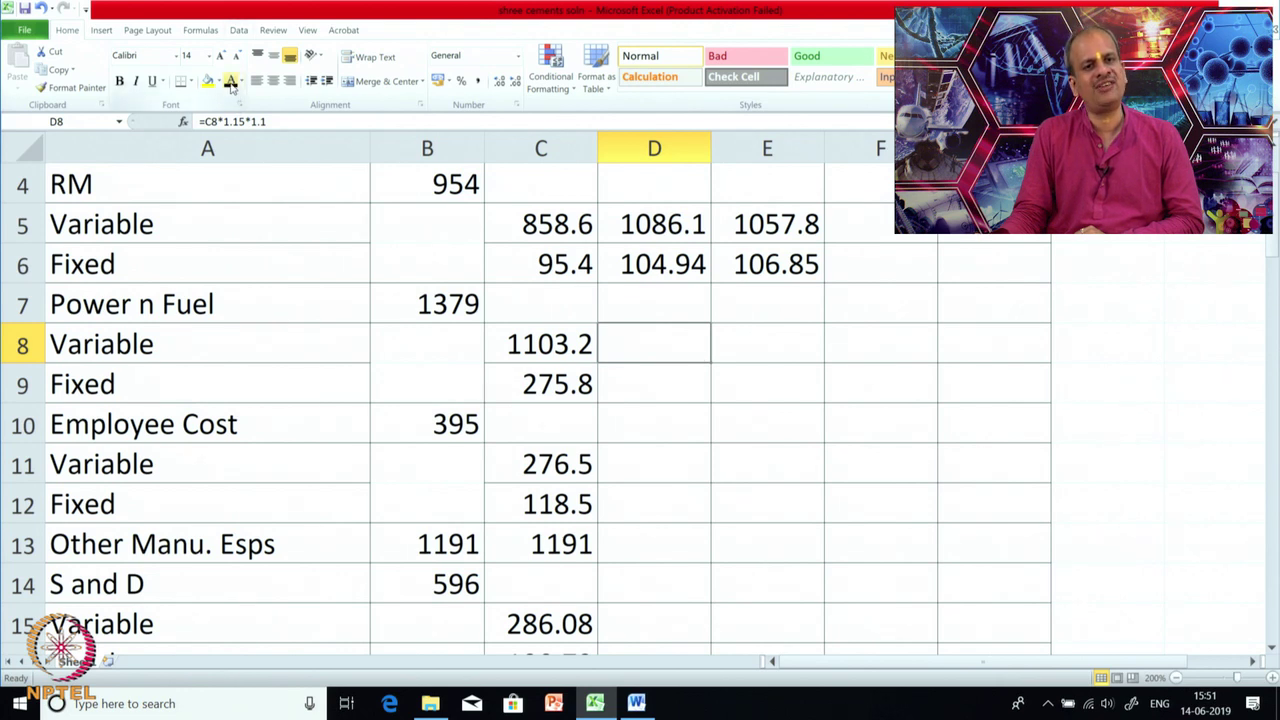
{"action": "left_click", "coordinate": [230, 82]}
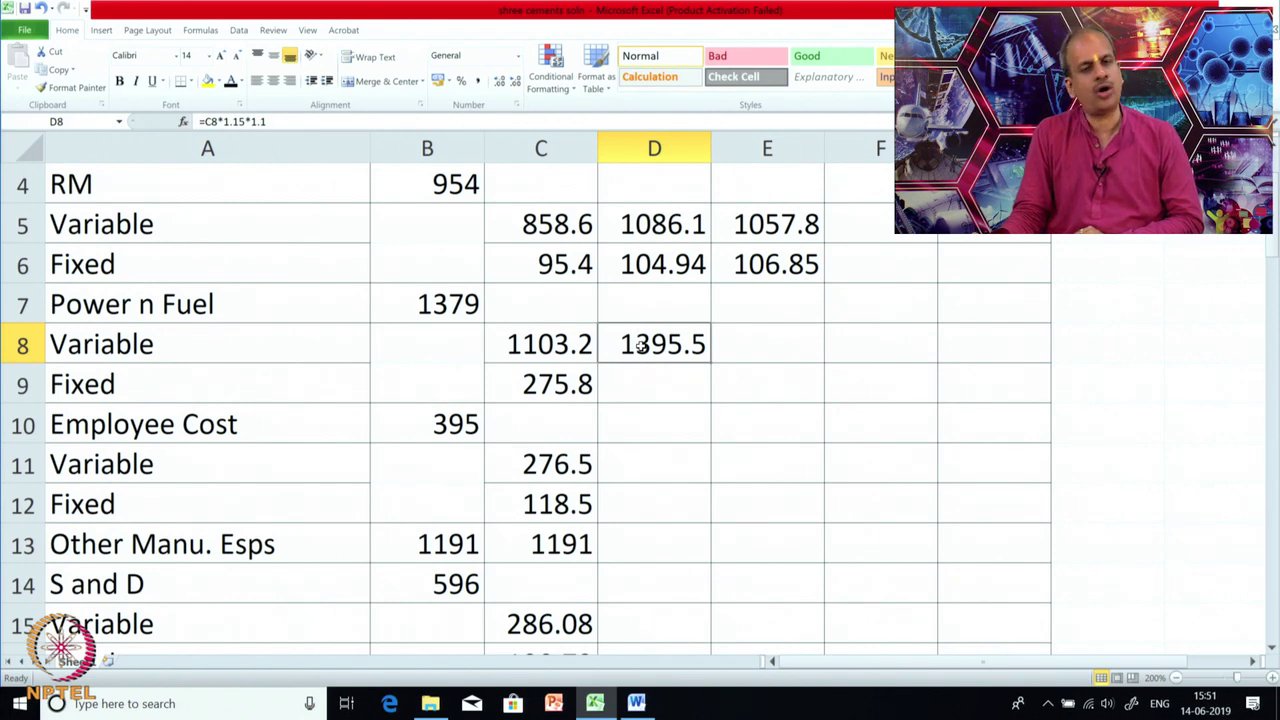
{"action": "left_click", "coordinate": [766, 345]}
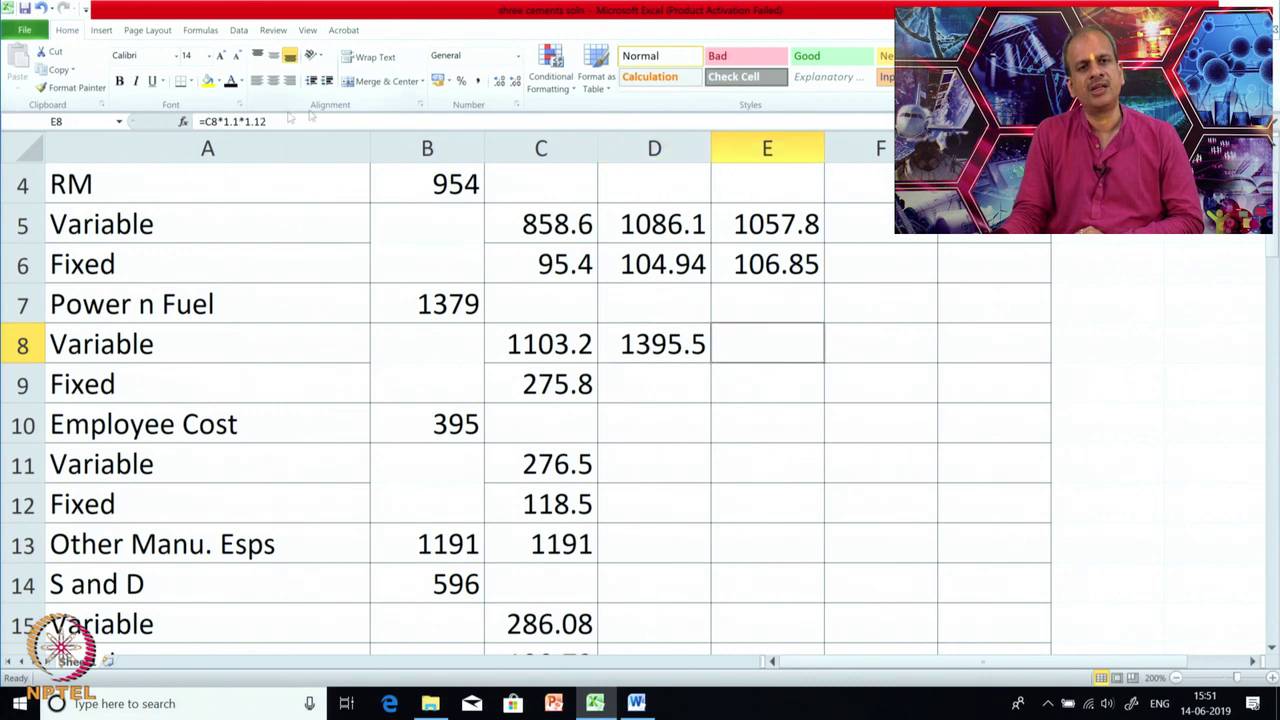
{"action": "left_click", "coordinate": [230, 81]}
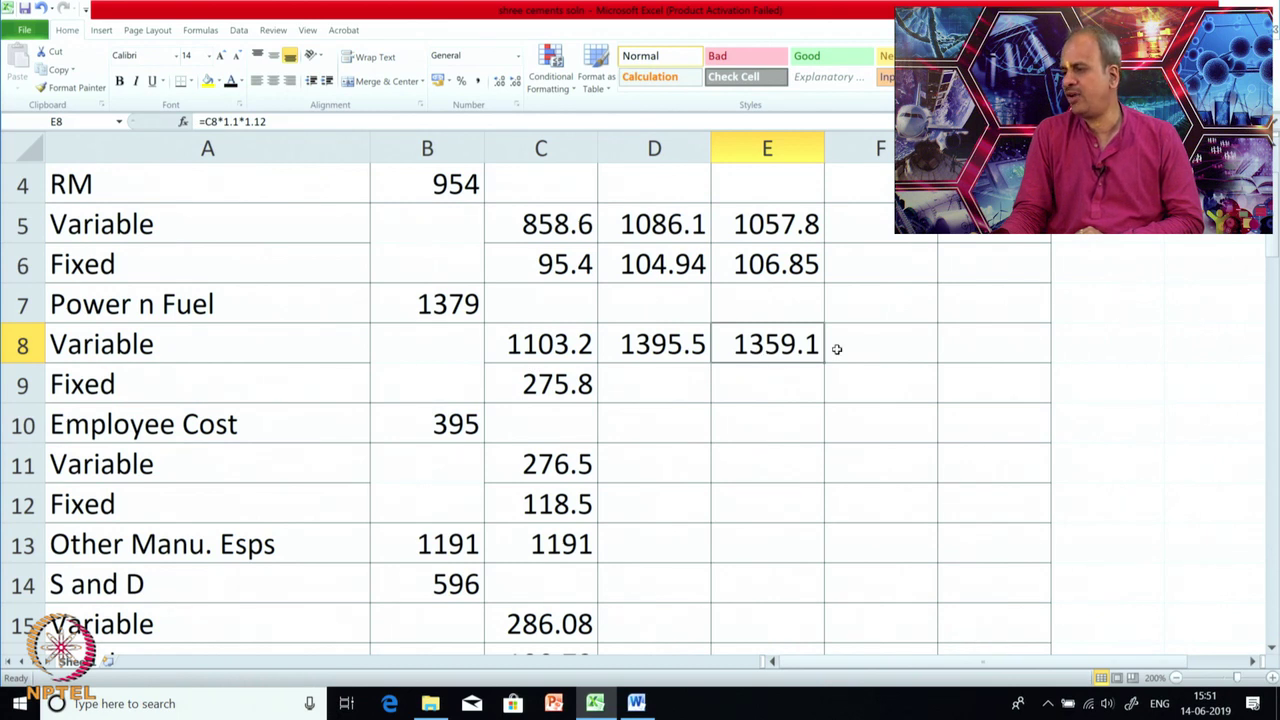
{"action": "left_click", "coordinate": [686, 392]}
{"action": "left_click_drag", "start_coordinate": [686, 392], "coordinate": [748, 388]}
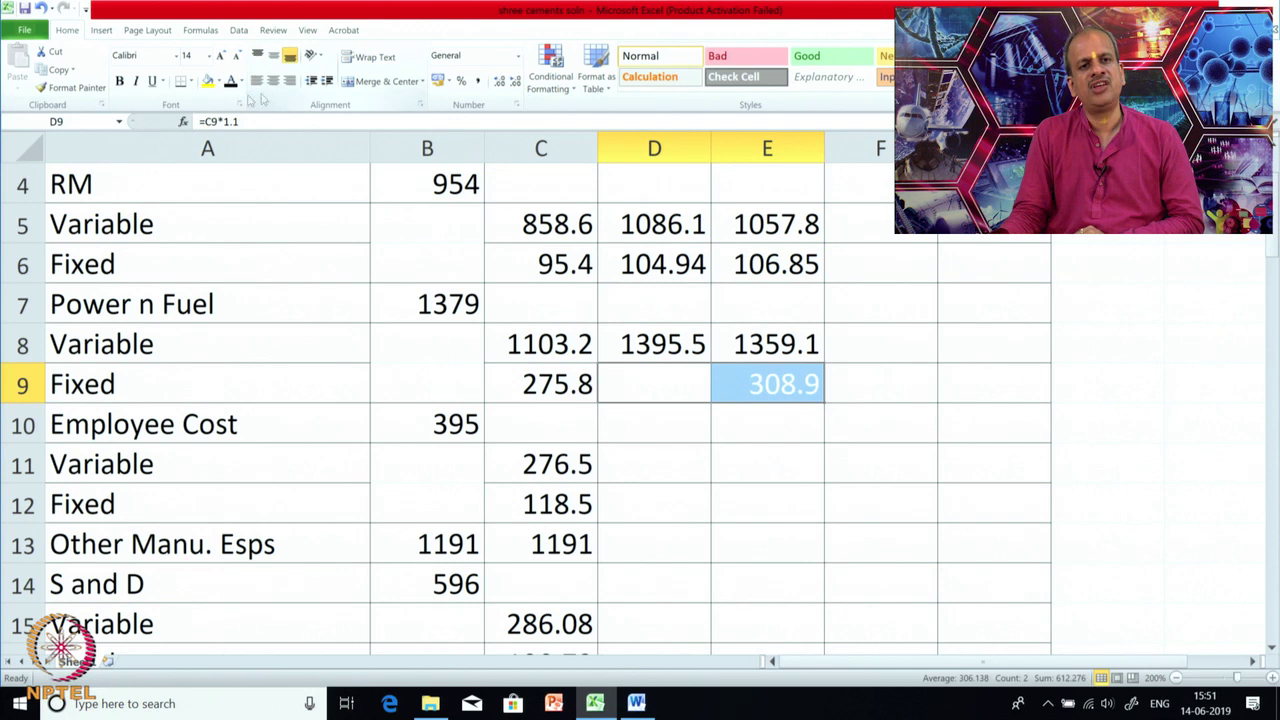
{"action": "left_click", "coordinate": [230, 81]}
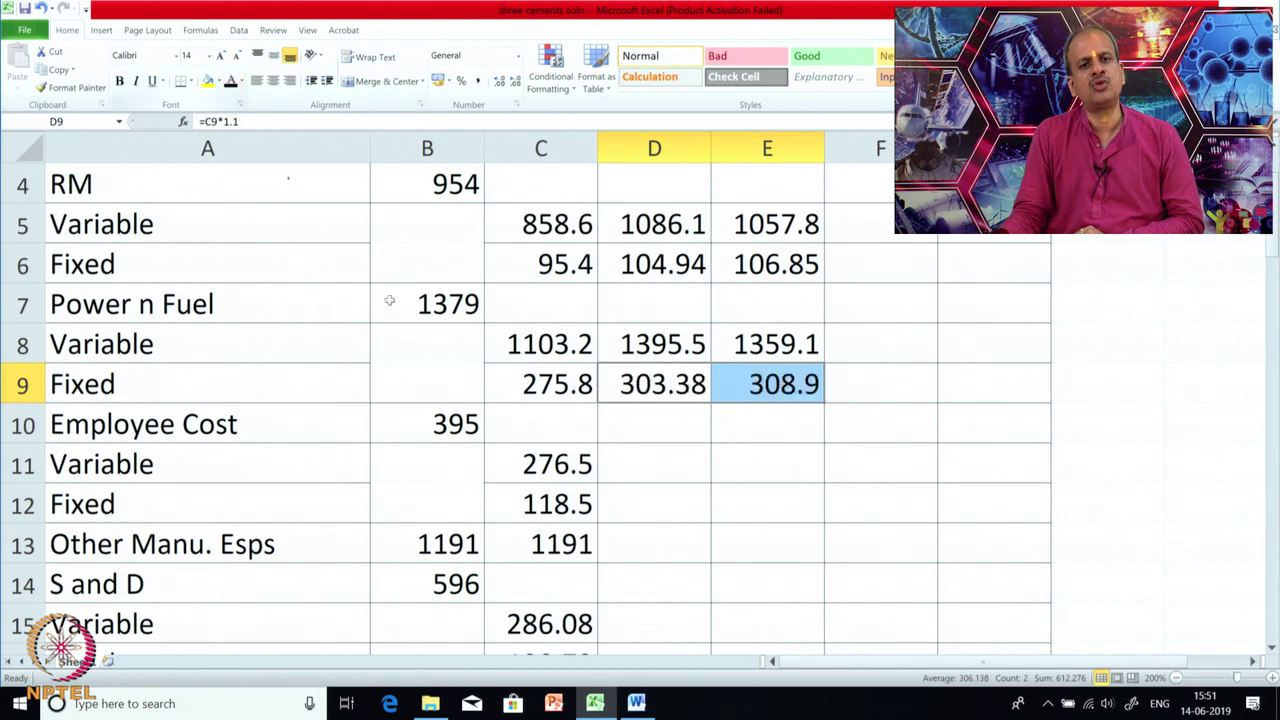
Compare the optimist and pessimist formulas for fixed Power n Fuel in D9 and E9.
{"action": "left_click", "coordinate": [680, 398]}
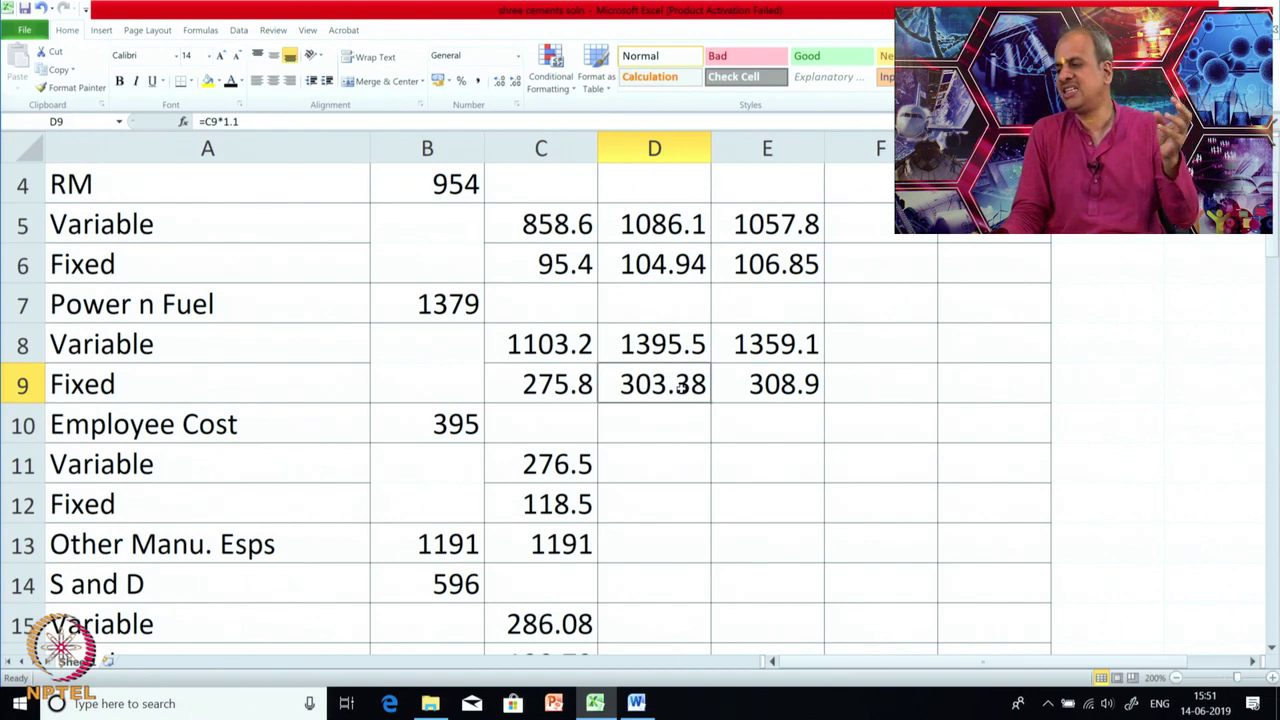
{"action": "left_click", "coordinate": [767, 386]}
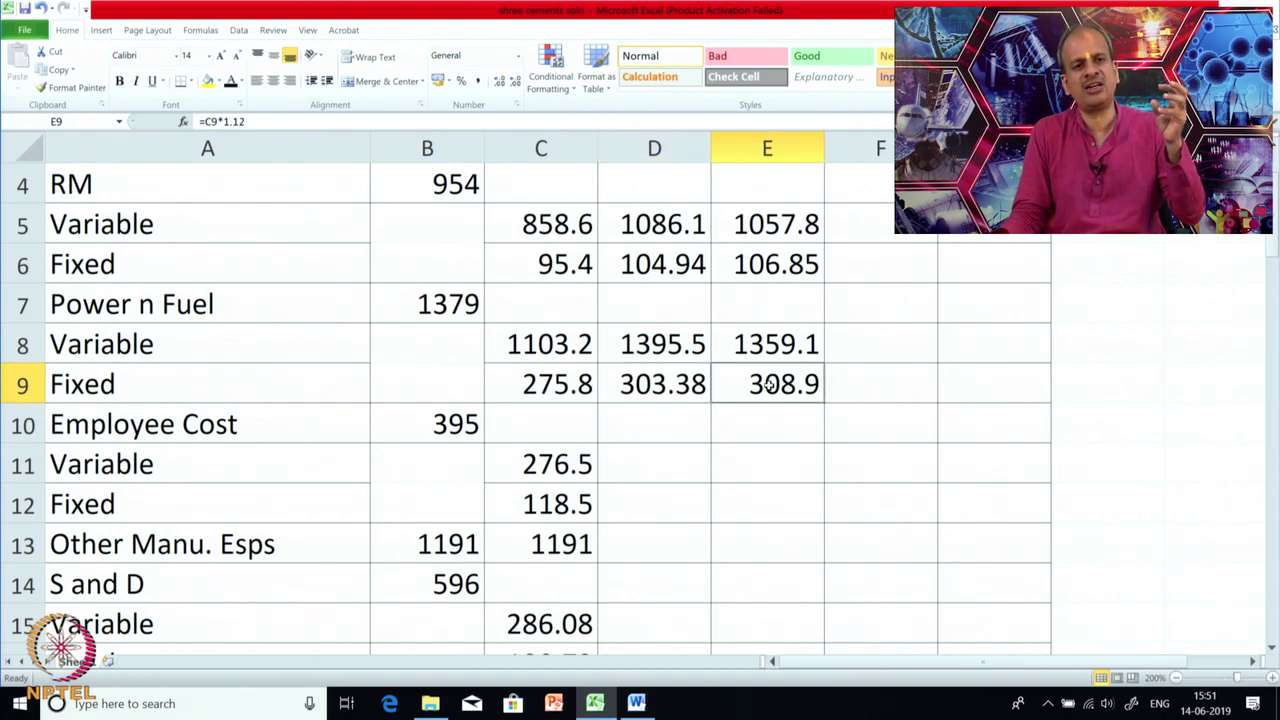
{"action": "left_click", "coordinate": [677, 392]}
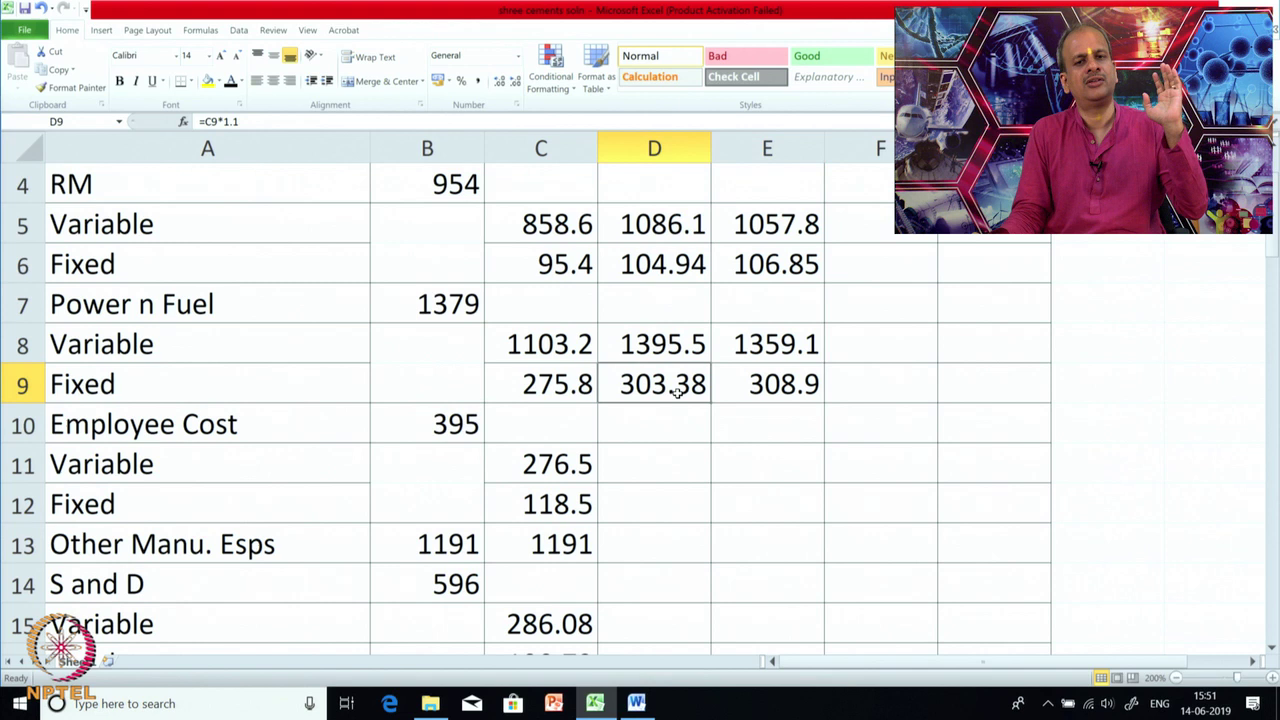
{"action": "left_click", "coordinate": [770, 394]}
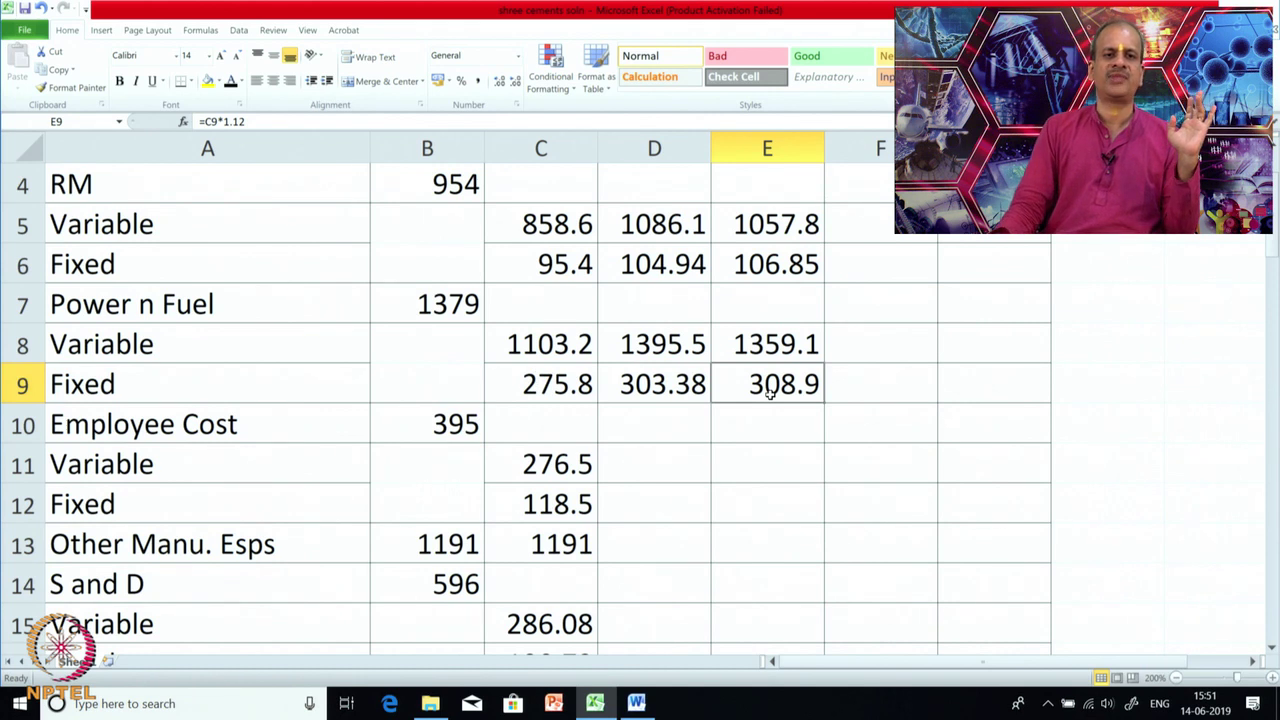
Set the font colour of the 2015 Employee Cost variable and fixed values in D11:E12 to black.
{"action": "scroll", "coordinate": [700, 407], "scroll_direction": "down", "scroll_amount": 1}
{"action": "scroll", "coordinate": [700, 407], "scroll_direction": "up", "scroll_amount": 1}
{"action": "mouse_move", "coordinate": [620, 472]}
{"action": "left_mouse_down"}
{"action": "mouse_move", "coordinate": [755, 530]}
{"action": "mouse_move", "coordinate": [754, 510]}
{"action": "left_mouse_up"}
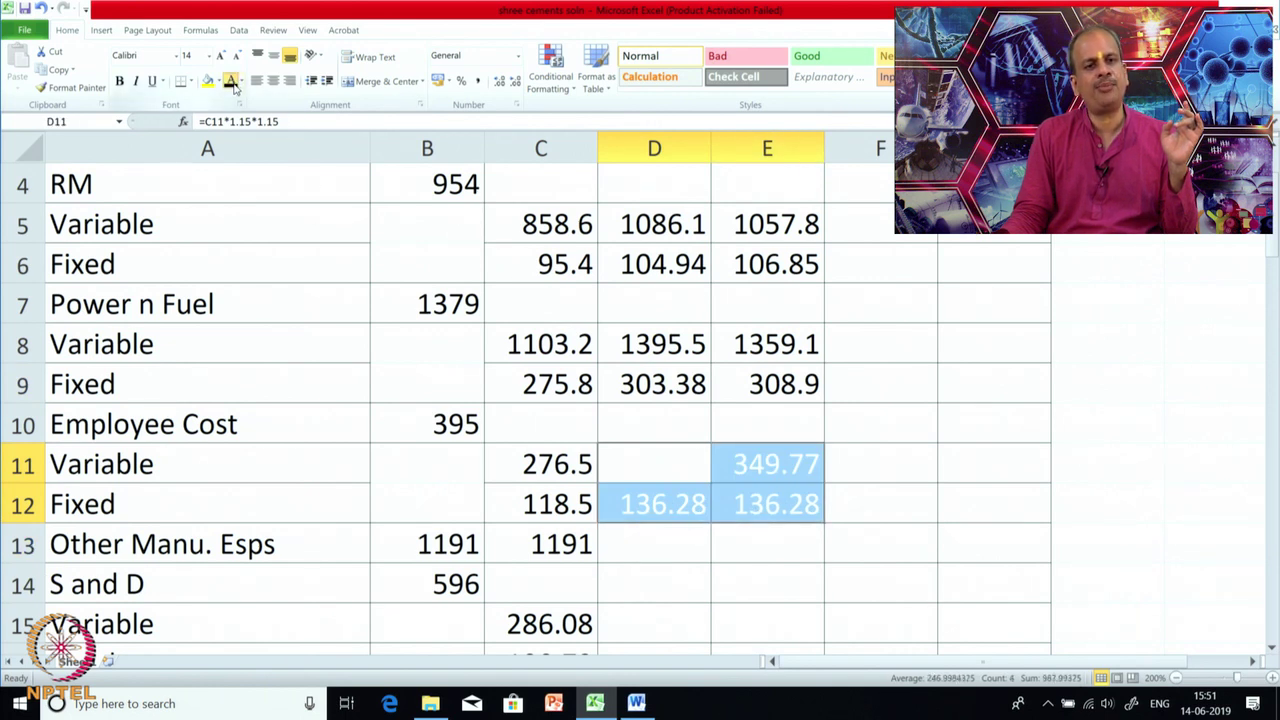
{"action": "left_click", "coordinate": [231, 82]}
{"action": "left_click", "coordinate": [863, 459]}
Examine the optimist and pessimist formulas for variable Employee Cost in D11 and E11 and fixed Employee Cost in D12 and E12.
{"action": "left_click", "coordinate": [643, 462]}
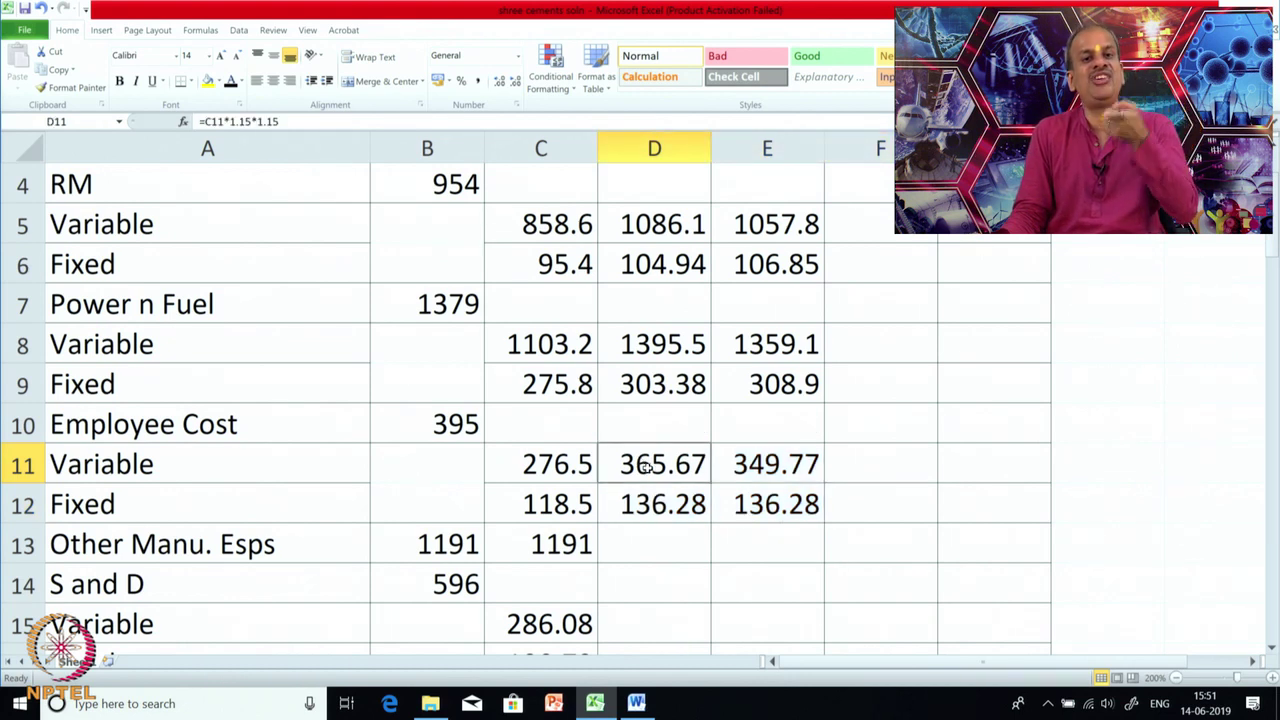
{"action": "scroll", "coordinate": [647, 466], "scroll_direction": "up", "scroll_amount": 1}
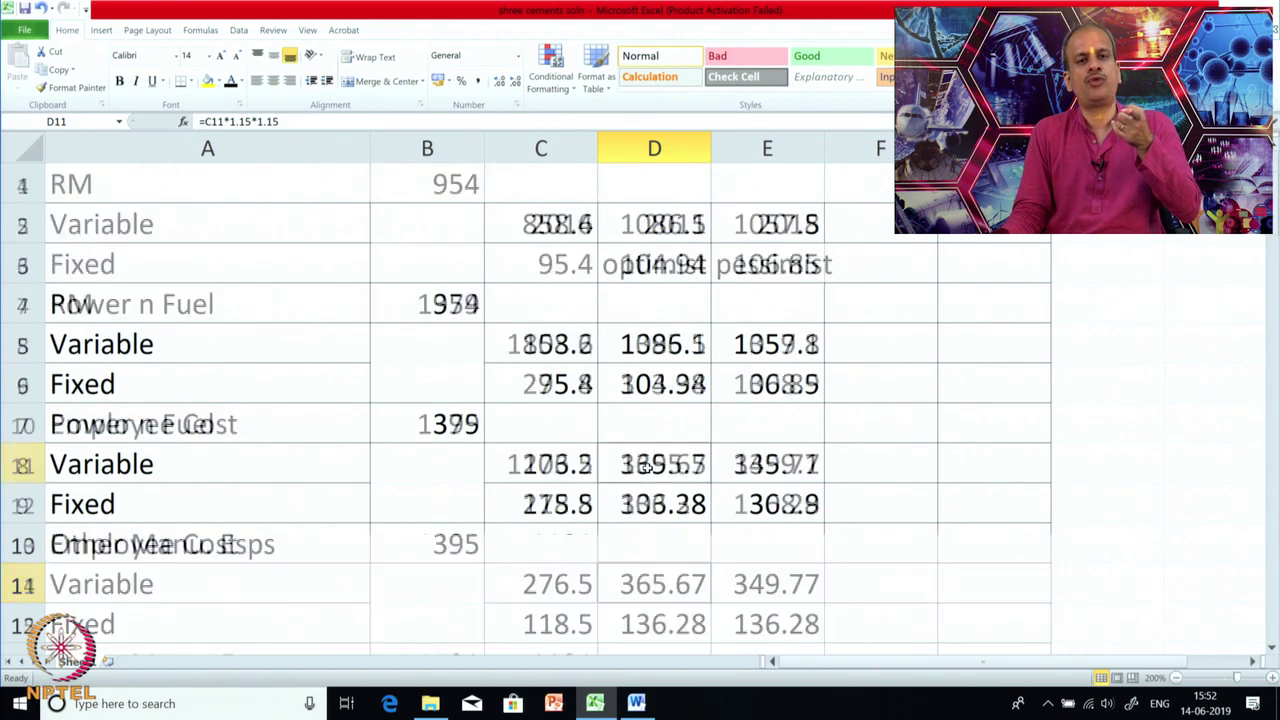
{"action": "scroll", "coordinate": [647, 466], "scroll_direction": "down", "scroll_amount": 3}
{"action": "scroll", "coordinate": [649, 466], "scroll_direction": "up", "scroll_amount": 1}
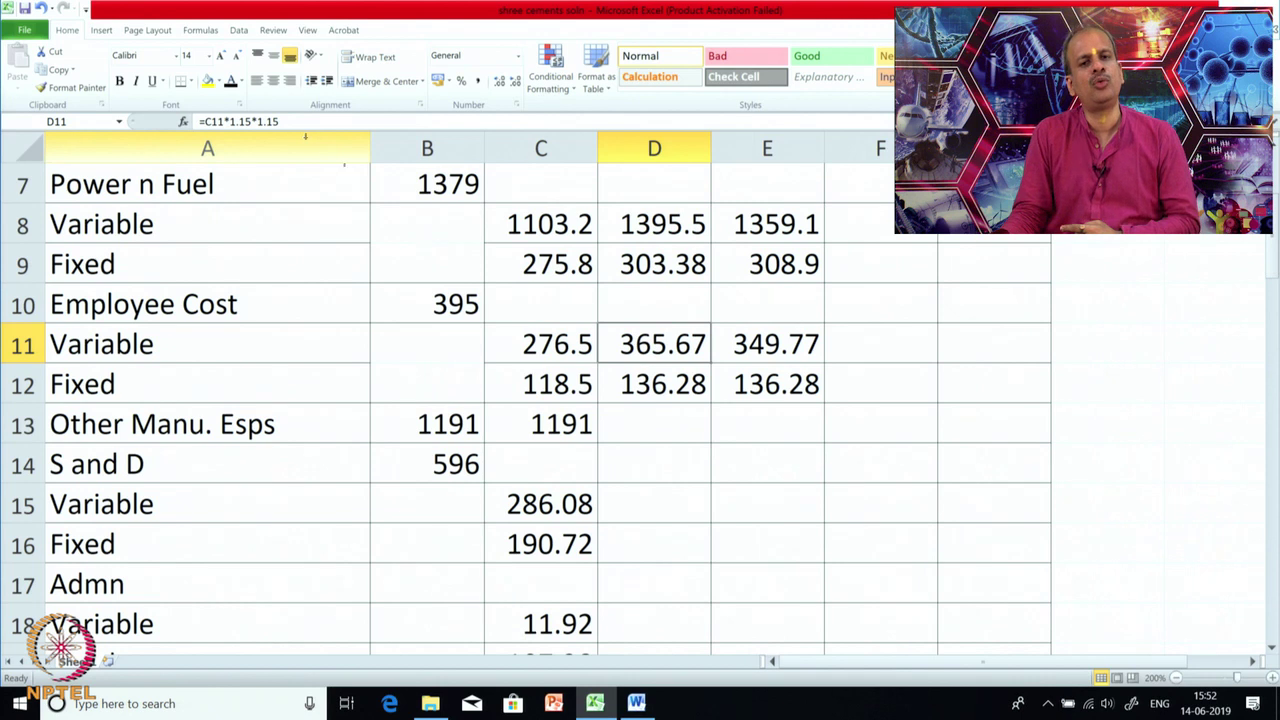
{"action": "left_click", "coordinate": [780, 335]}
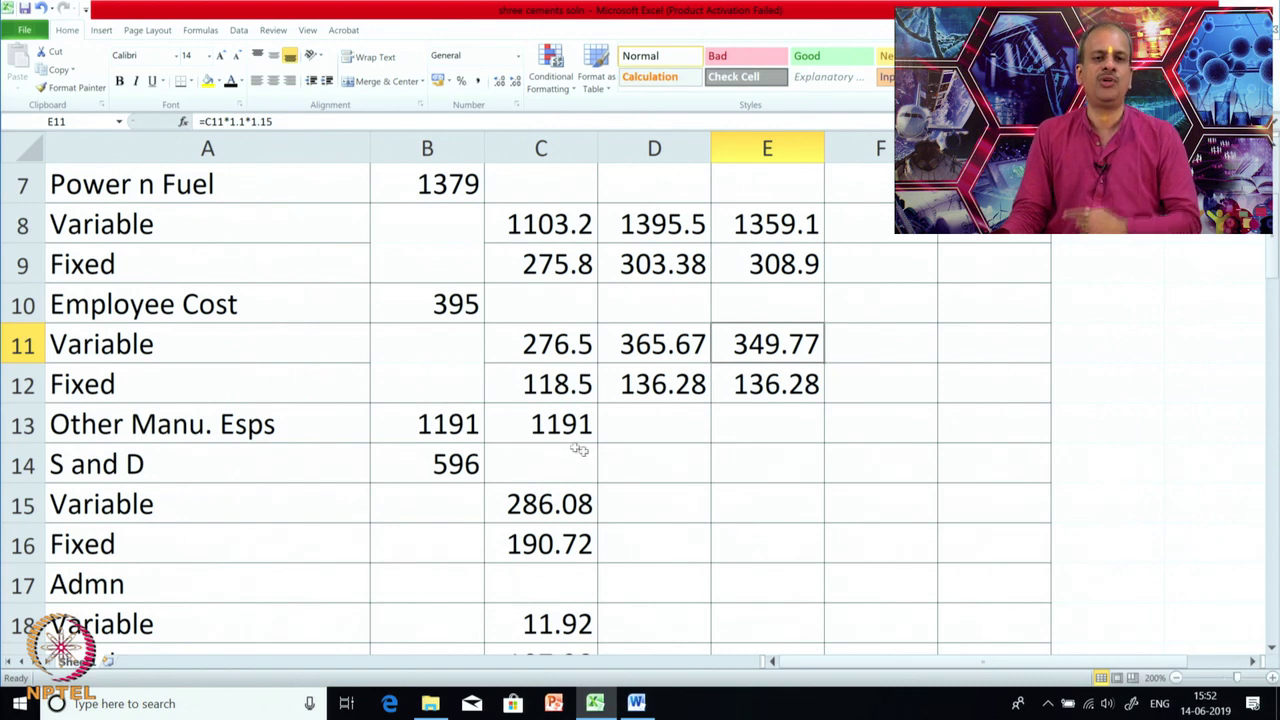
{"action": "left_click", "coordinate": [657, 390]}
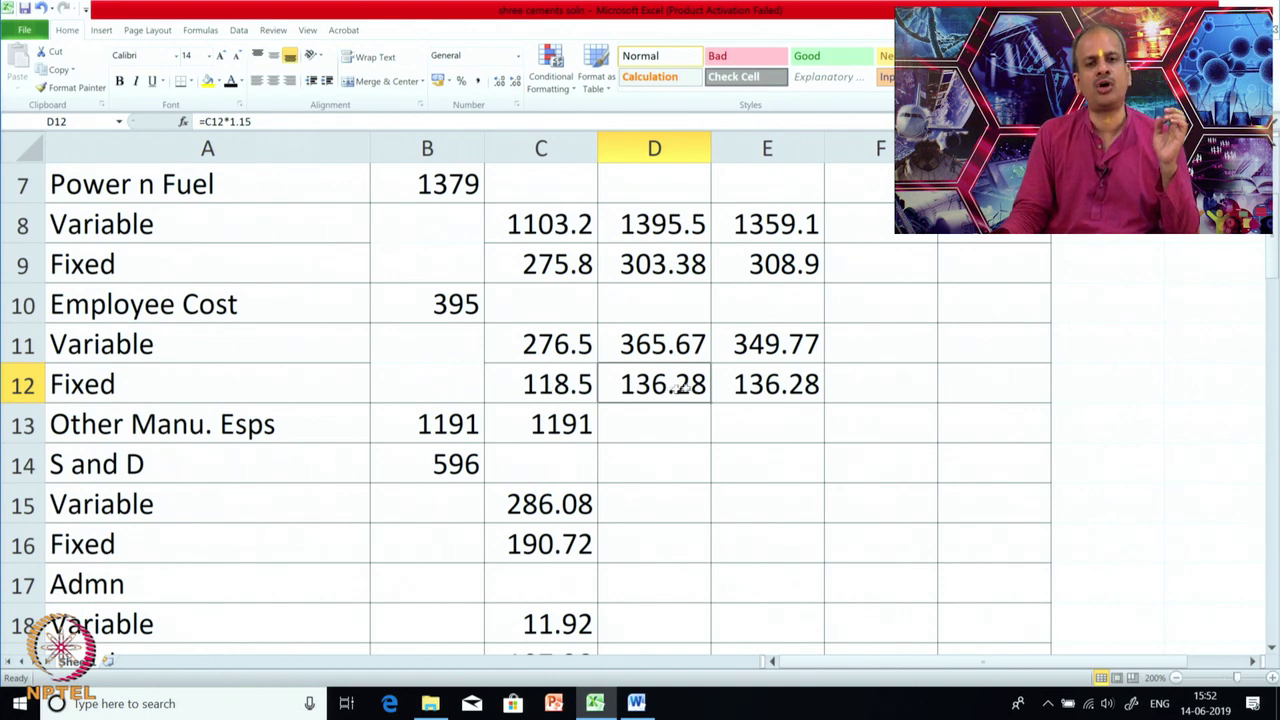
{"action": "left_click", "coordinate": [752, 388]}
{"action": "key", "text": "Left"}
{"action": "left_click", "coordinate": [780, 384]}
Set the font colour of the 2015 Other Manu. Esps values in D13:E13 to black and compare their formulas.
{"action": "left_click_drag", "start_coordinate": [620, 430], "coordinate": [752, 425]}
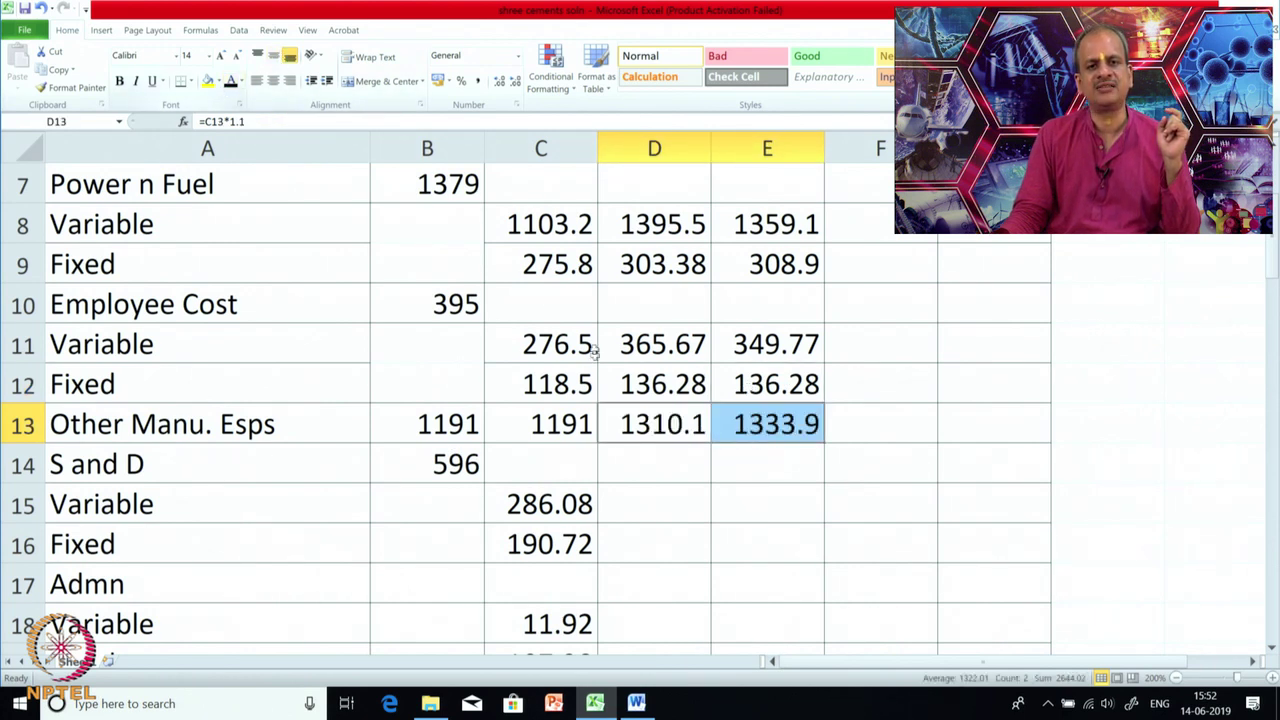
{"action": "left_click", "coordinate": [627, 427]}
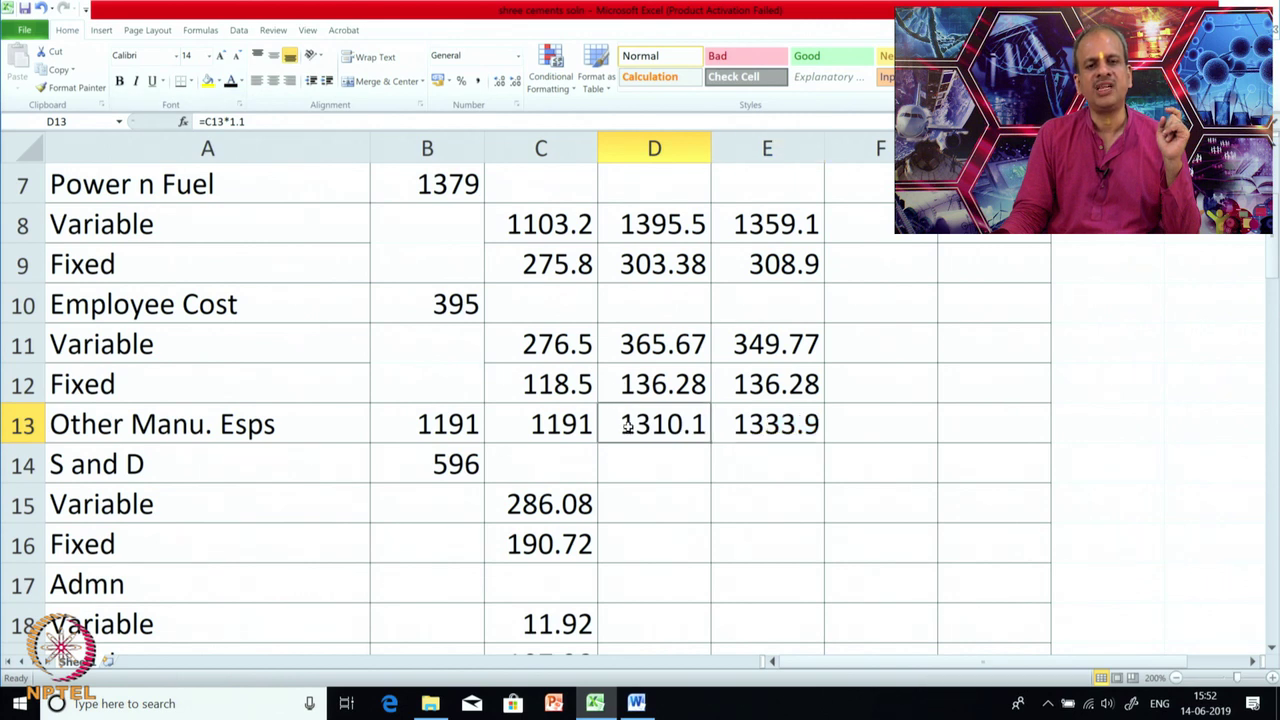
{"action": "left_click", "coordinate": [790, 428]}
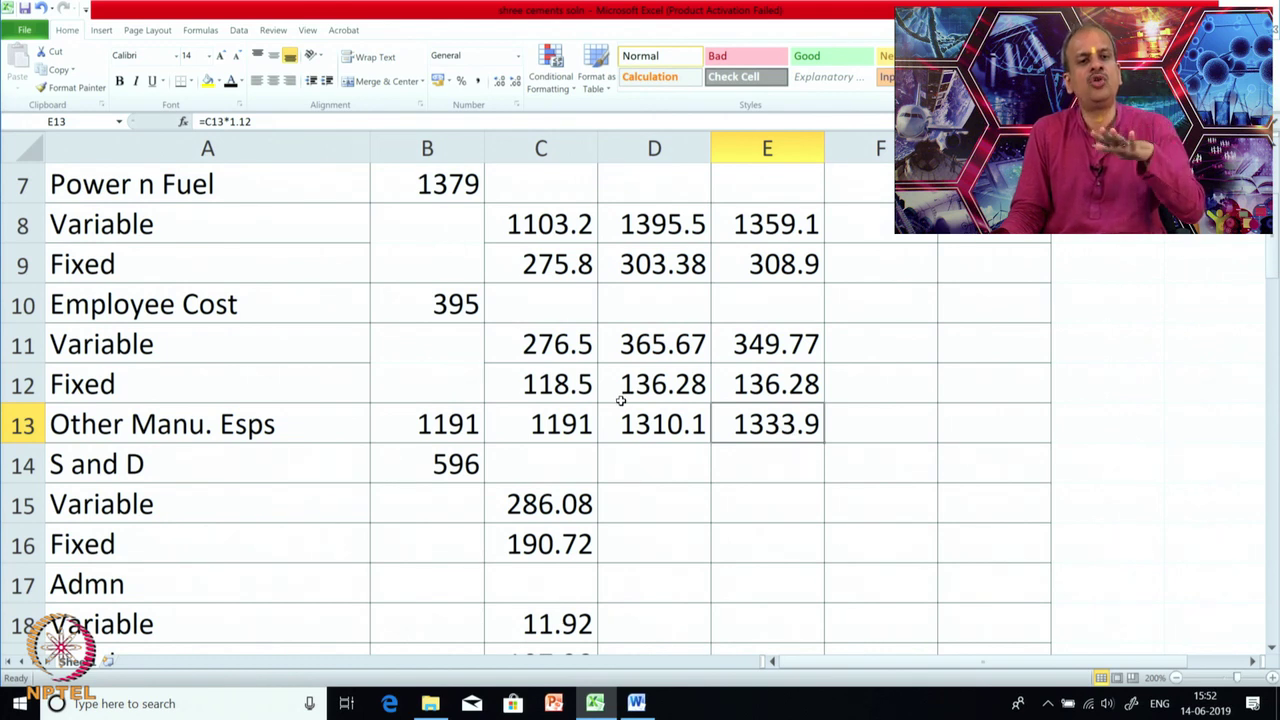
Set the font colour of the 2015 variable S and D costs in D15:E15 to black and compare their formulas.
{"action": "scroll", "coordinate": [623, 497], "scroll_direction": "down", "scroll_amount": 1}
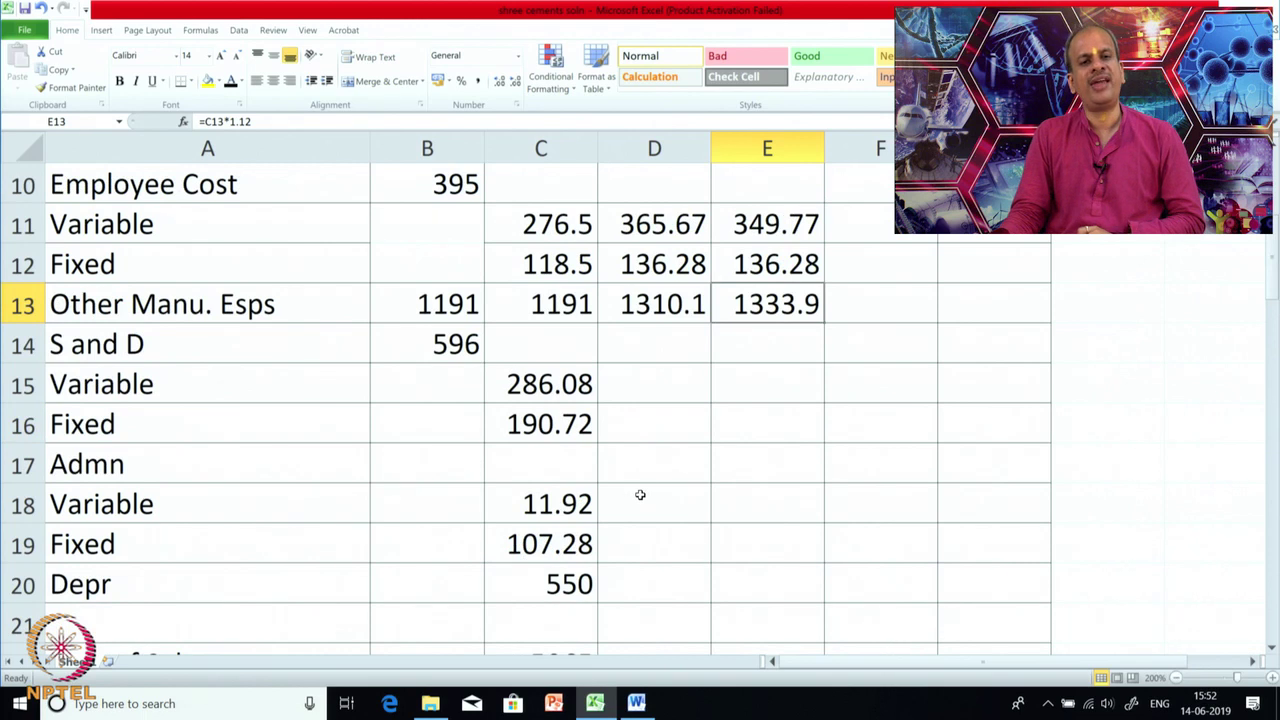
{"action": "left_click_drag", "start_coordinate": [648, 392], "coordinate": [751, 400]}
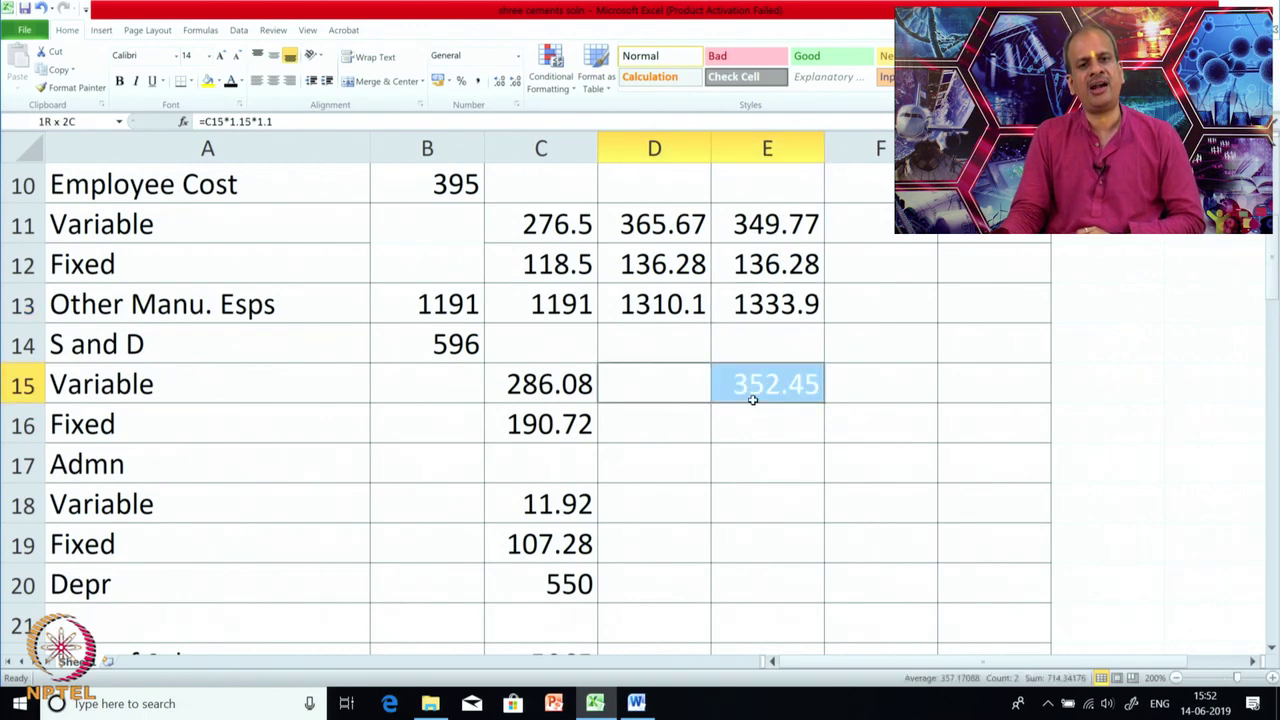
{"action": "left_click", "coordinate": [231, 82]}
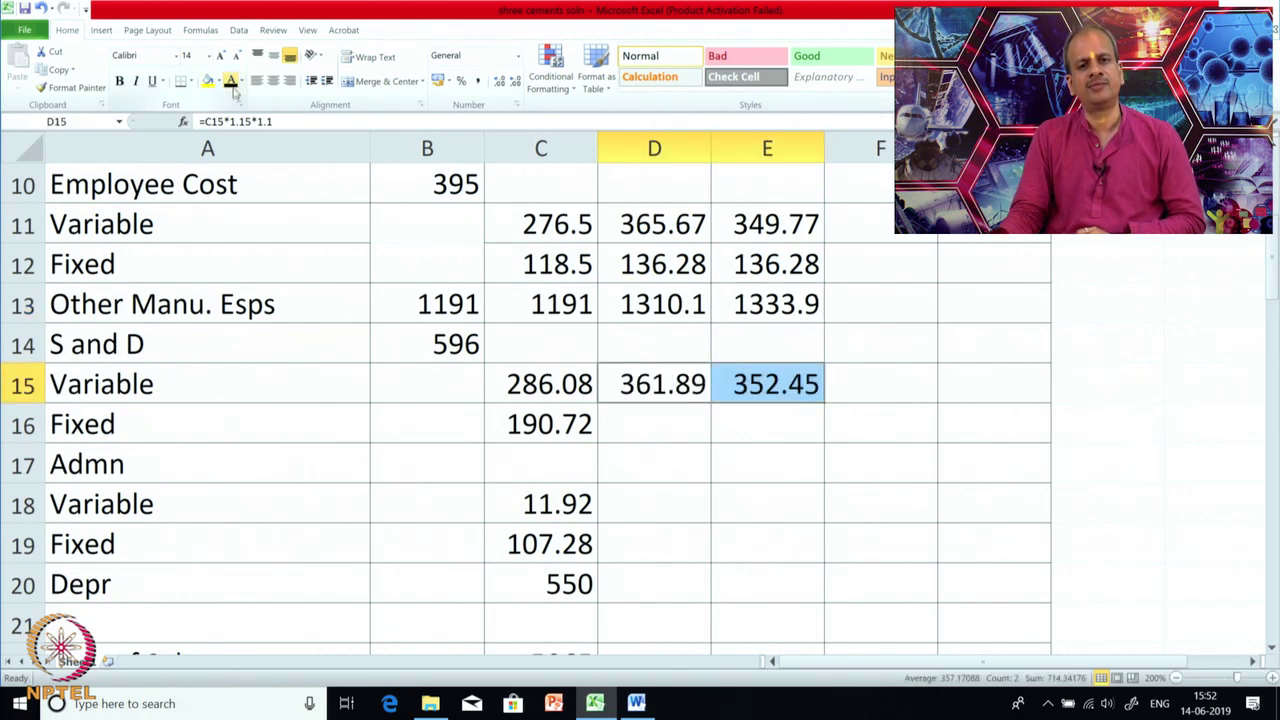
{"action": "left_click", "coordinate": [672, 459]}
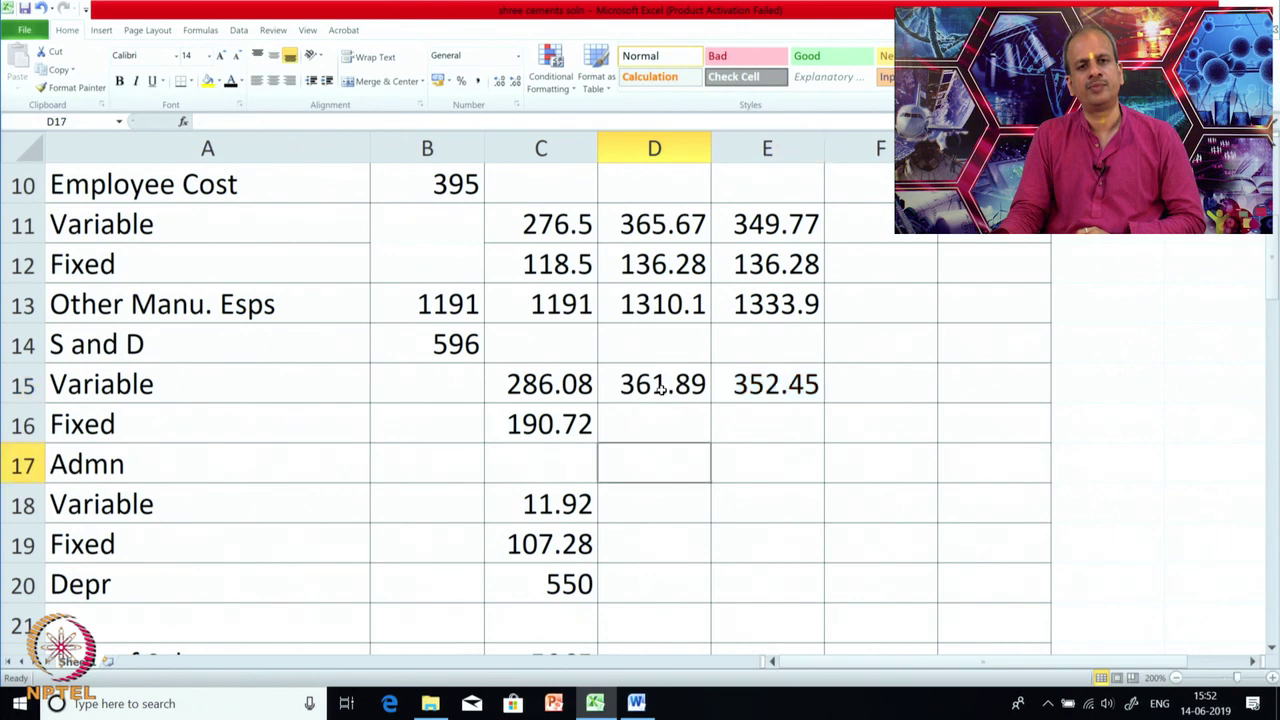
{"action": "left_click", "coordinate": [663, 388]}
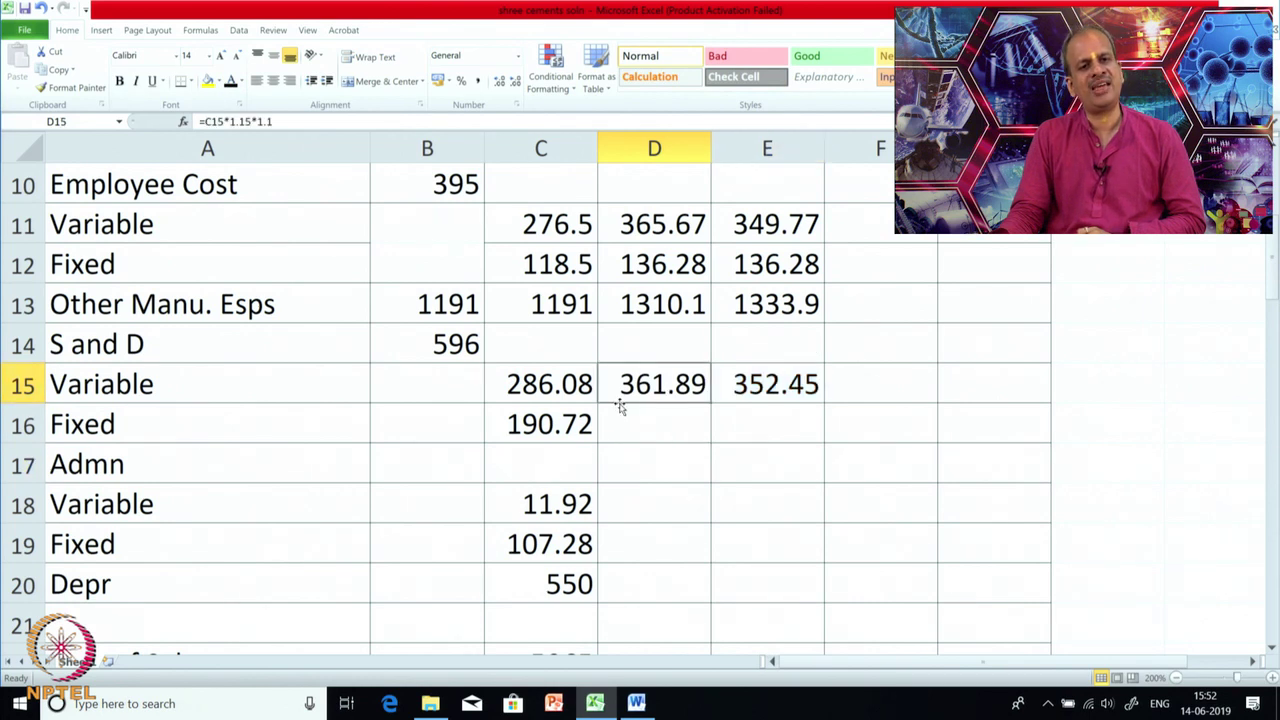
{"action": "left_click", "coordinate": [757, 390]}
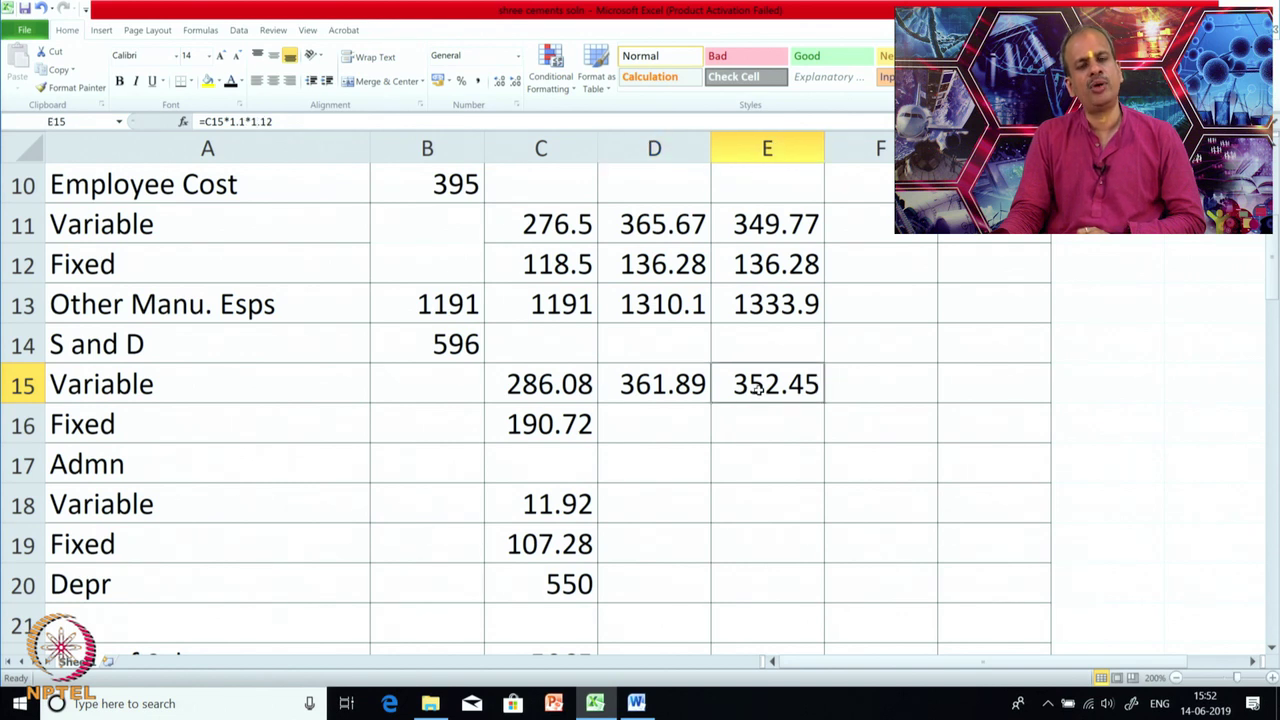
Set the font colour of the 2015 fixed S and D costs in D16:E16 to black and compare their formulas.
{"action": "left_click_drag", "start_coordinate": [677, 420], "coordinate": [767, 417]}
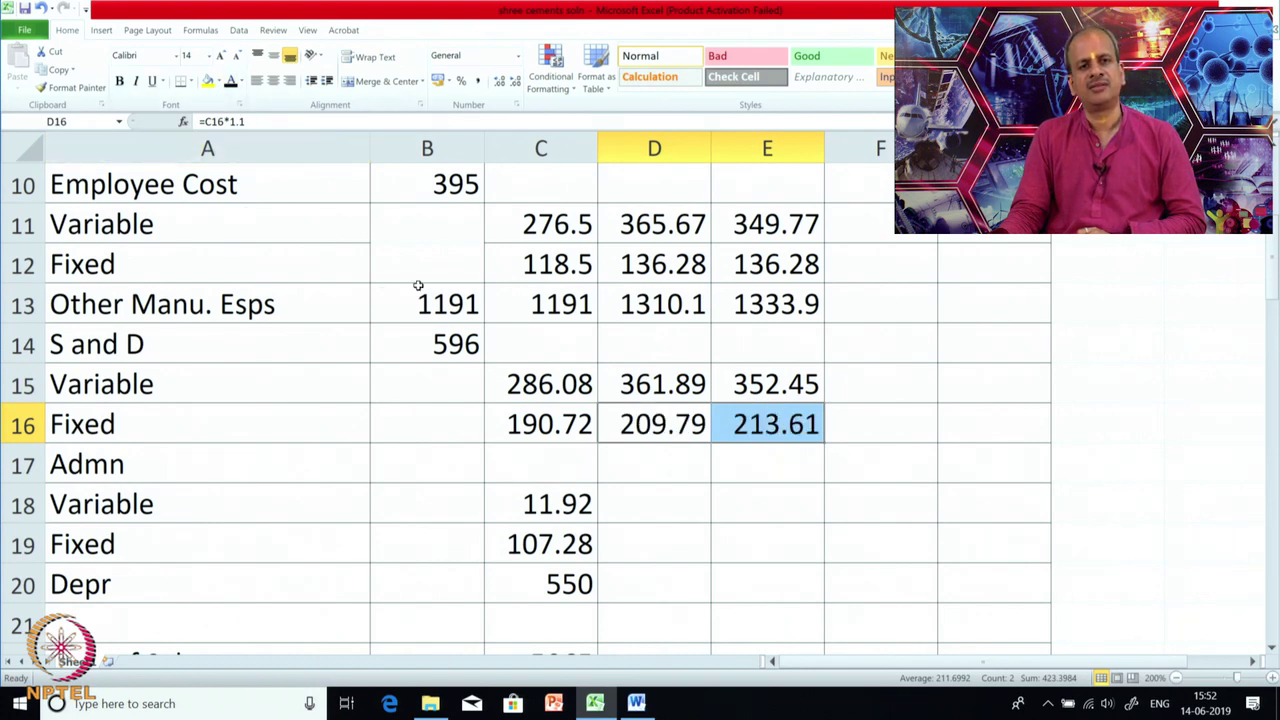
{"action": "left_click", "coordinate": [643, 425]}
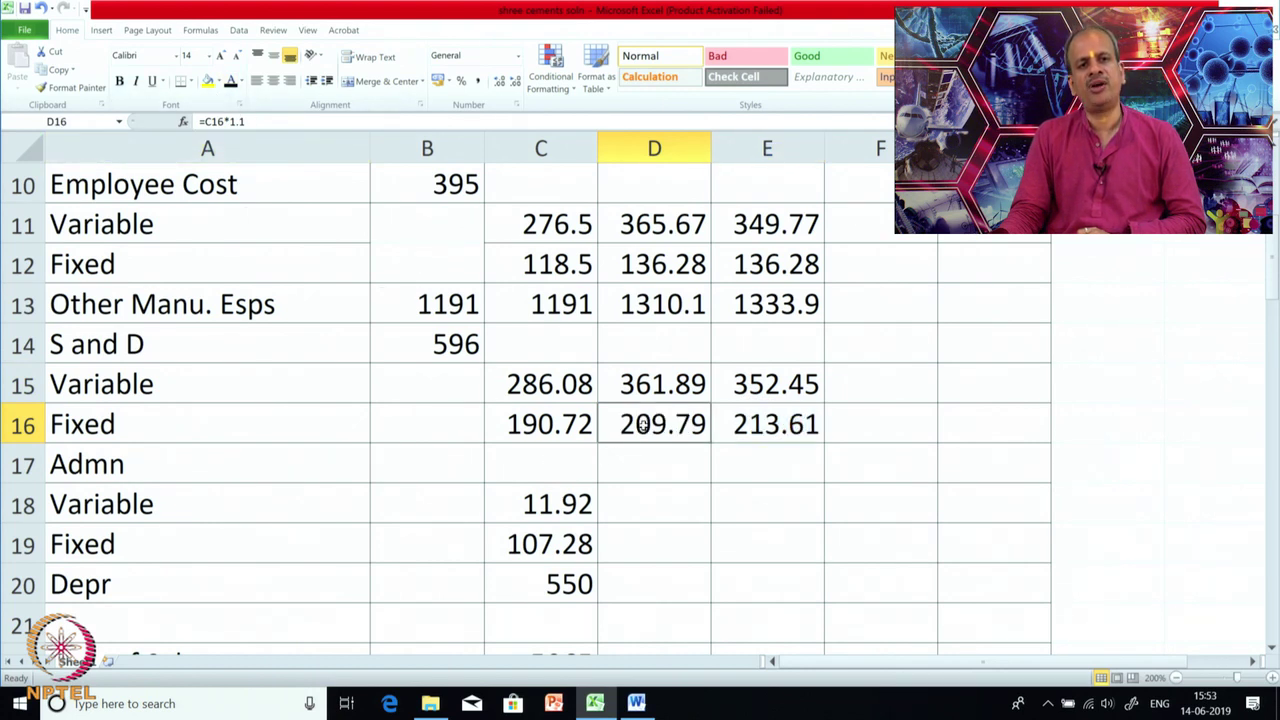
{"action": "left_click", "coordinate": [766, 428]}
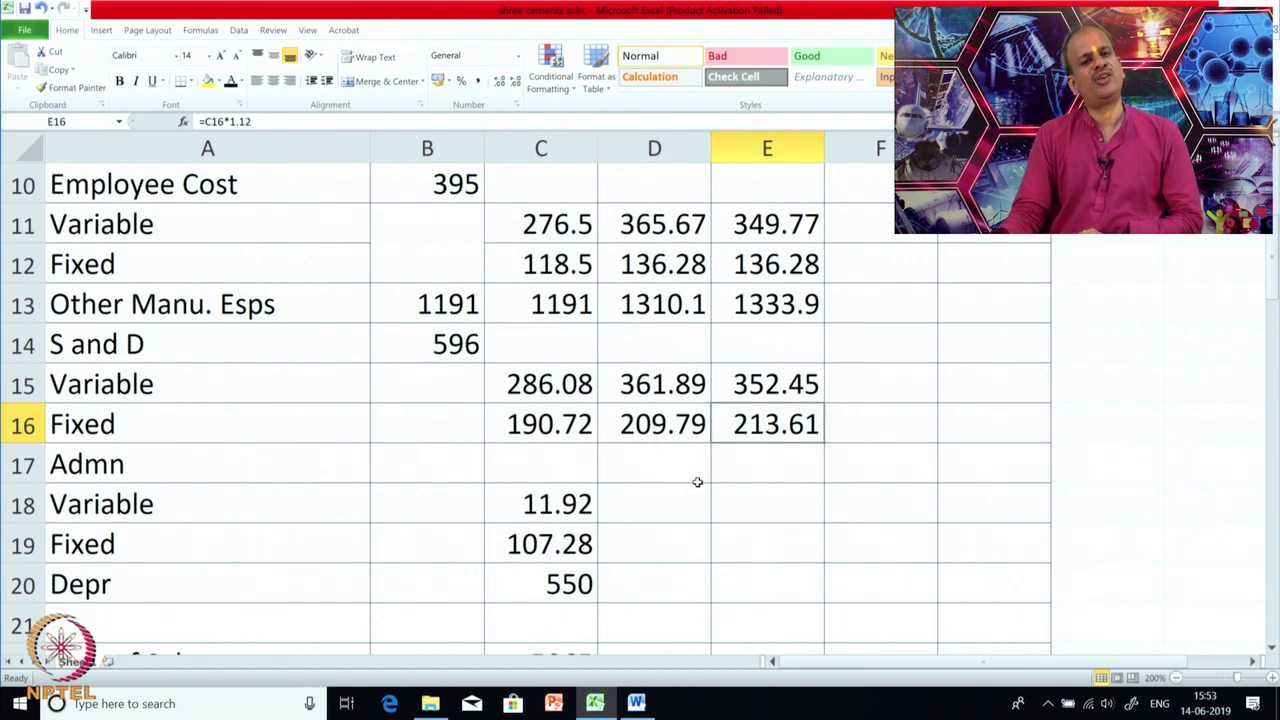
Set the font colour of the 2015 Admn variable and fixed costs in D18:E19 to black.
{"action": "scroll", "coordinate": [697, 482], "scroll_direction": "down", "scroll_amount": 1}
{"action": "left_click", "coordinate": [638, 400]}
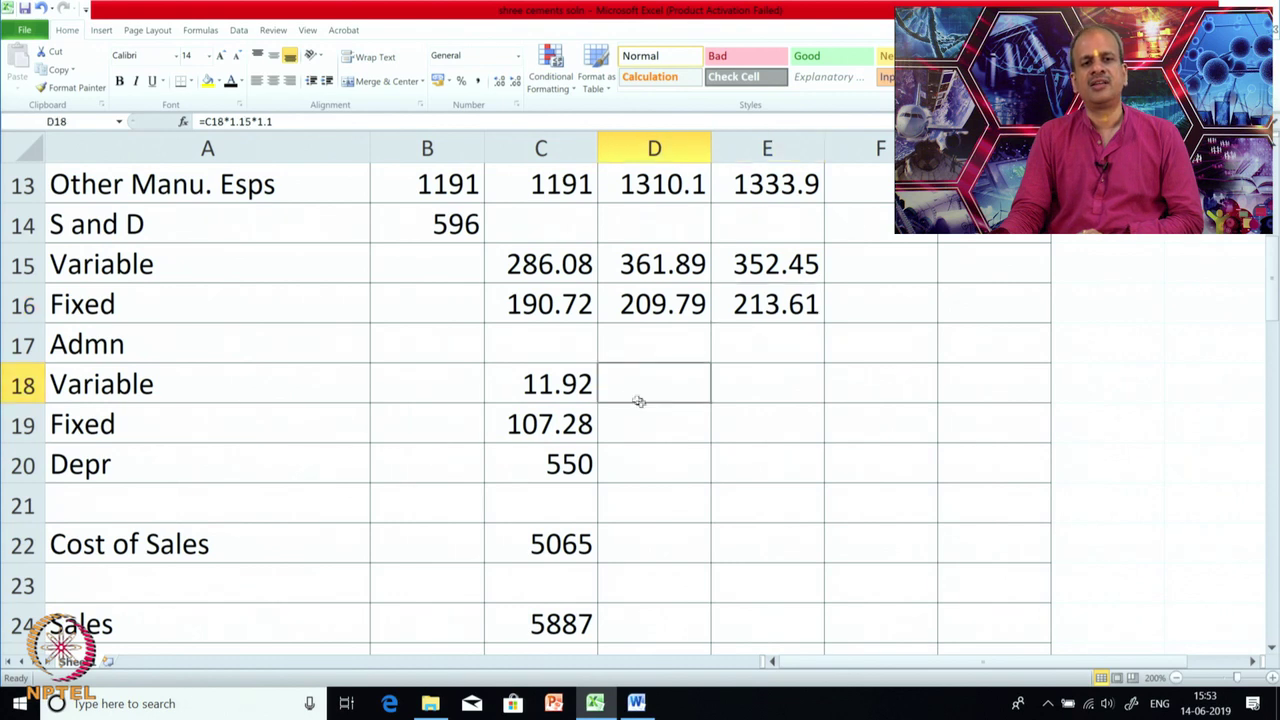
{"action": "left_click_drag", "start_coordinate": [638, 400], "coordinate": [760, 428]}
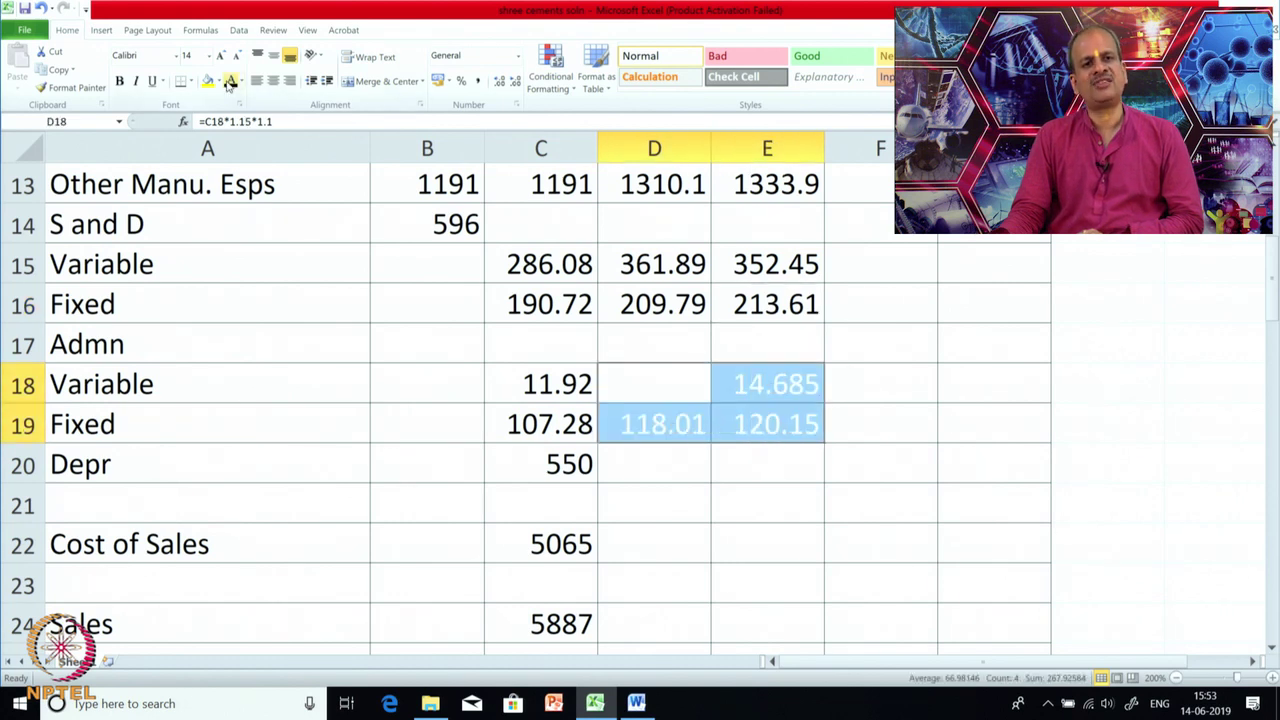
{"action": "left_click", "coordinate": [230, 81]}
{"action": "left_click", "coordinate": [965, 487]}
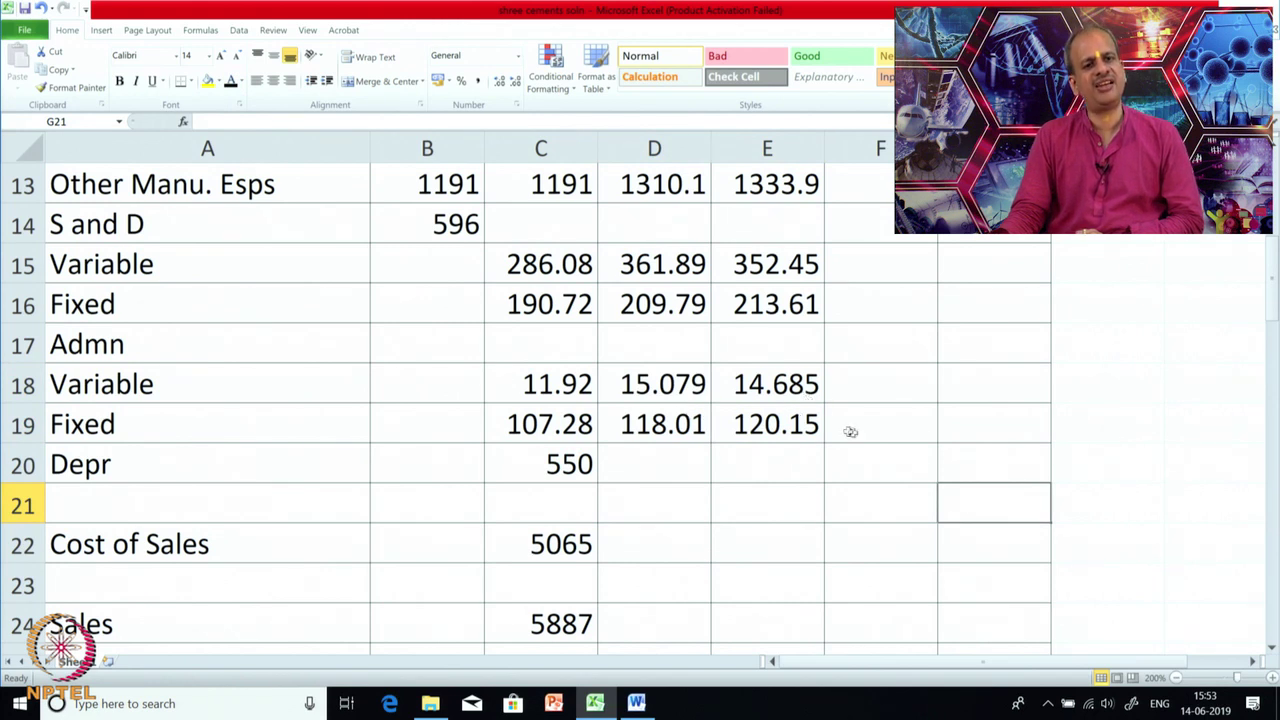
Set the font colour of the 2015 Depr values in D20:E20 to black.
{"action": "left_click_drag", "start_coordinate": [669, 470], "coordinate": [737, 469]}
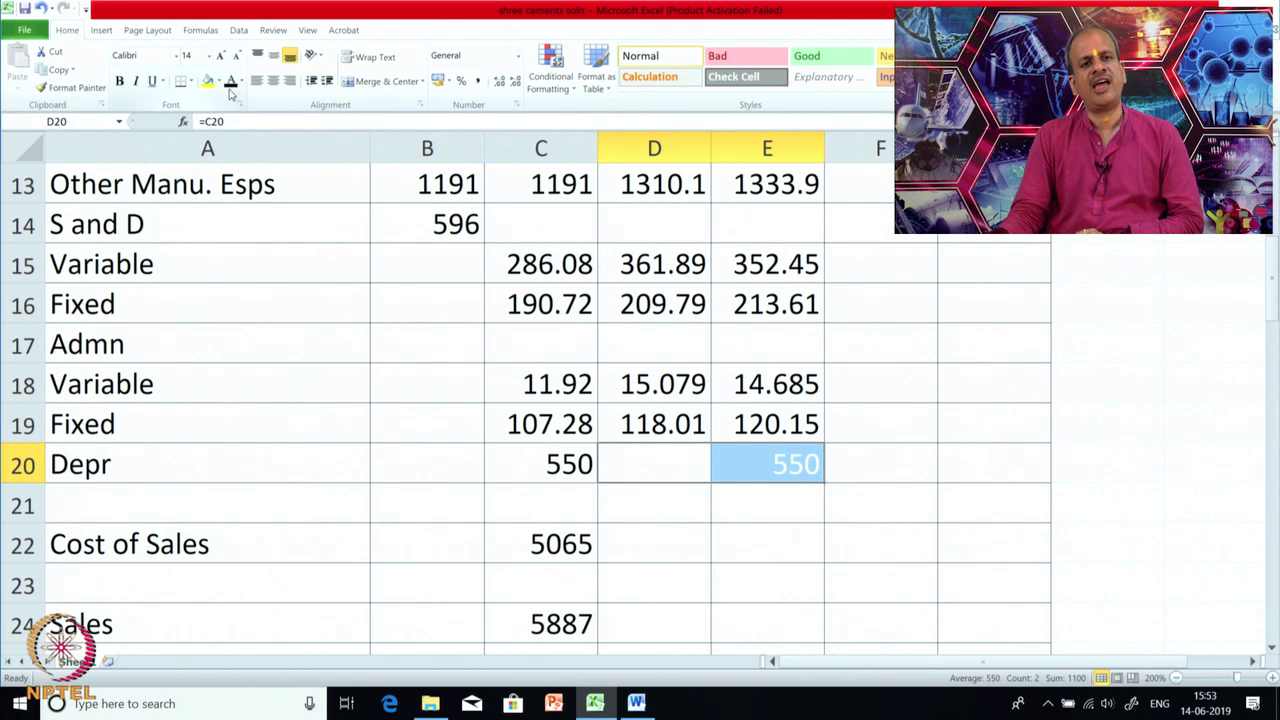
{"action": "left_click", "coordinate": [230, 86]}
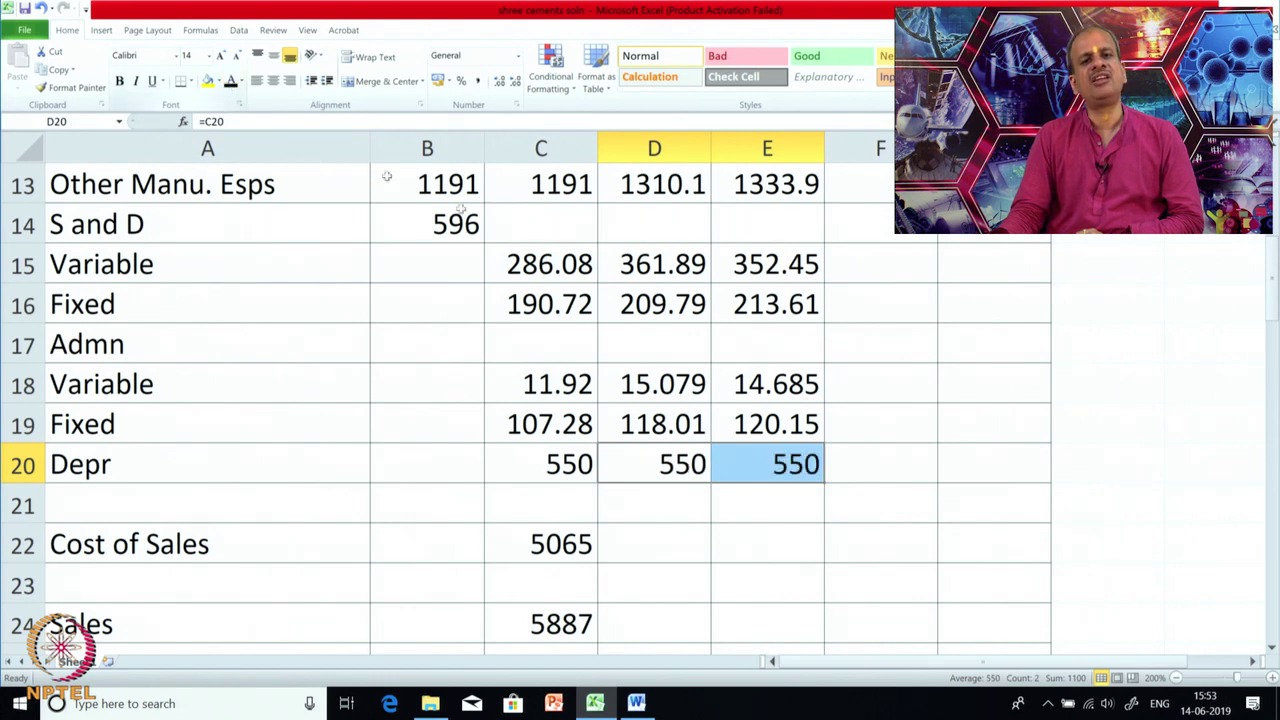
{"action": "left_click", "coordinate": [839, 488]}
{"action": "scroll", "coordinate": [838, 443], "scroll_direction": "down", "scroll_amount": 1}
{"action": "scroll", "coordinate": [778, 420], "scroll_direction": "down", "scroll_amount": 1}
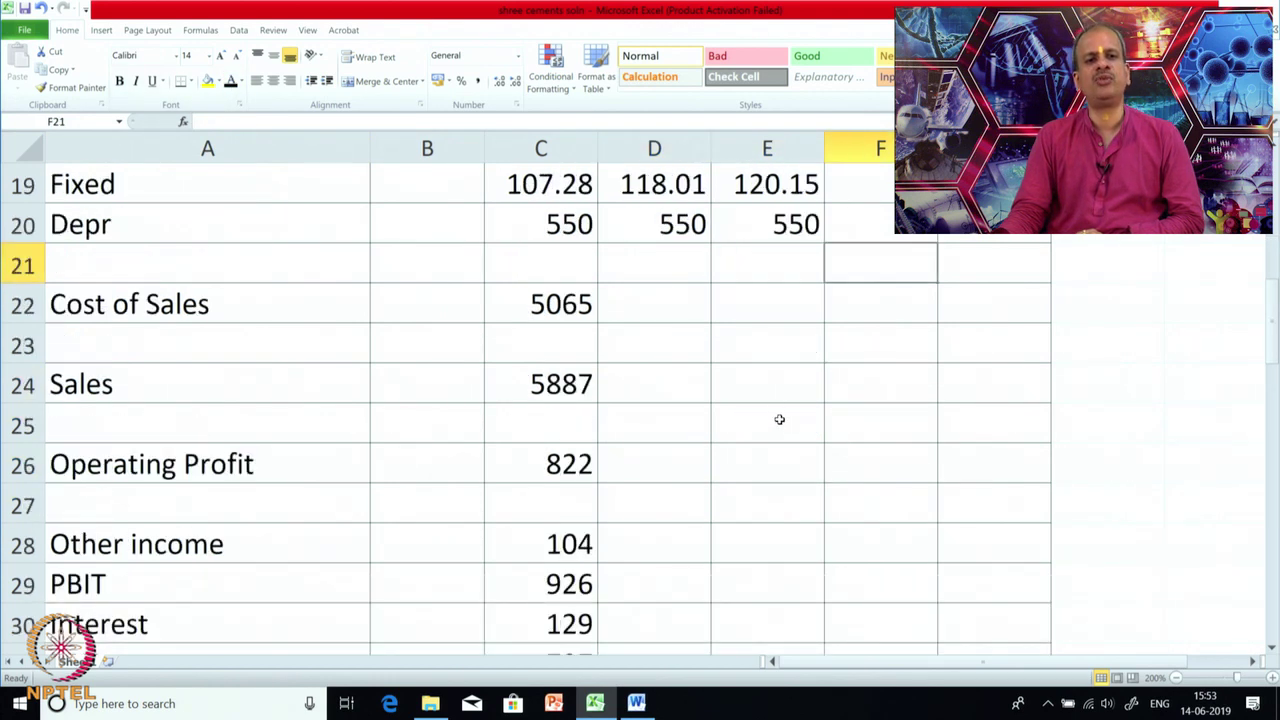
{"action": "scroll", "coordinate": [660, 460], "scroll_direction": "up", "scroll_amount": 6}
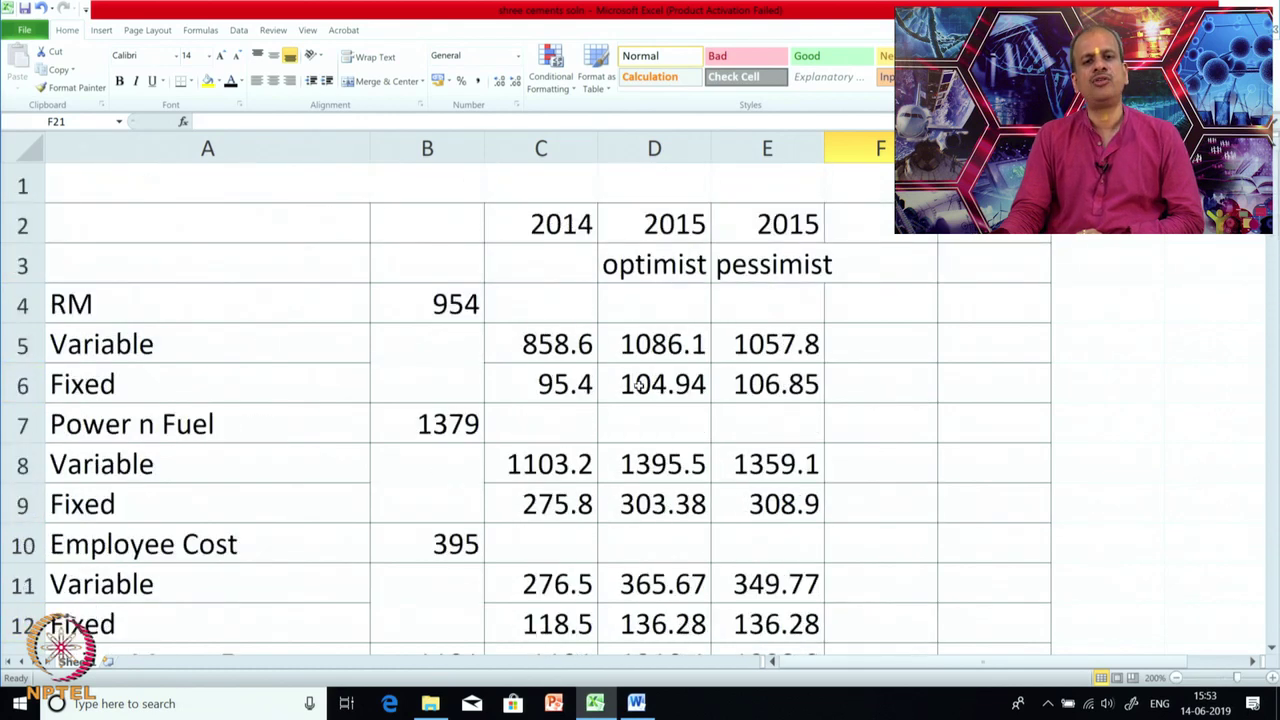
Set the font colour of the 2015 Cost of Sales values in D22:E22 to black and check their formulas.
{"action": "scroll", "coordinate": [656, 417], "scroll_direction": "down", "scroll_amount": 5}
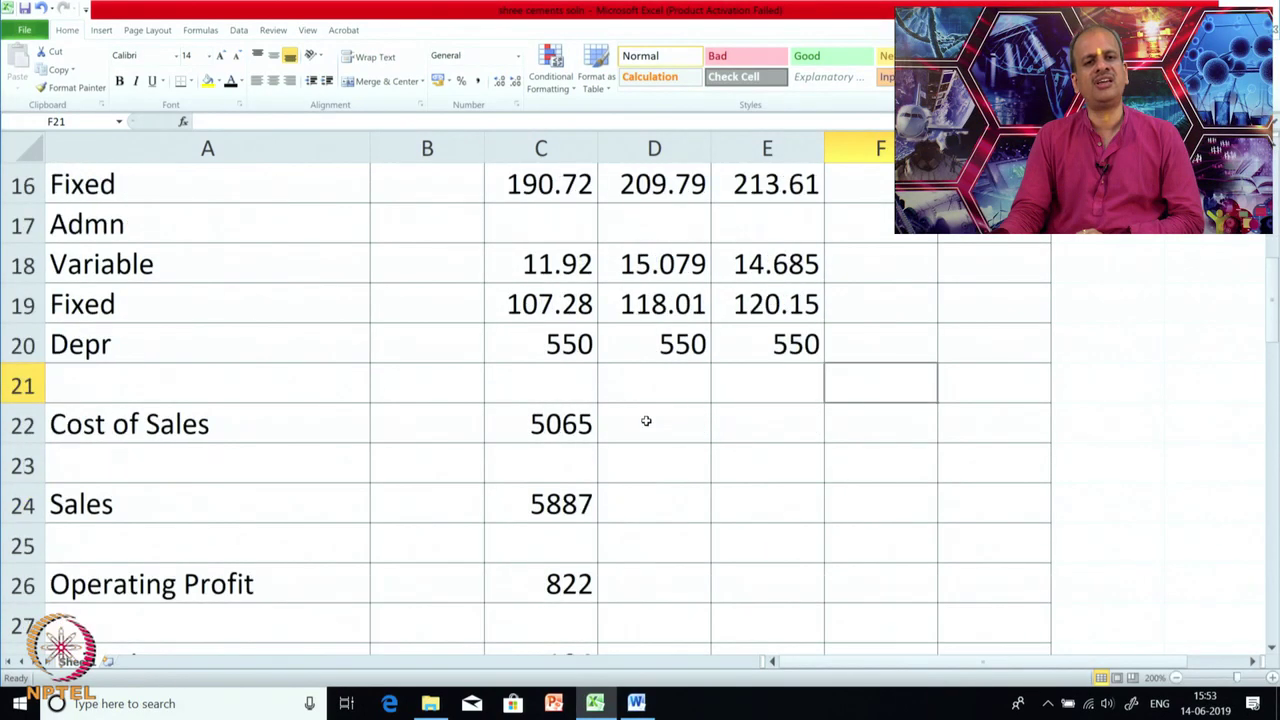
{"action": "left_click_drag", "start_coordinate": [641, 432], "coordinate": [737, 423]}
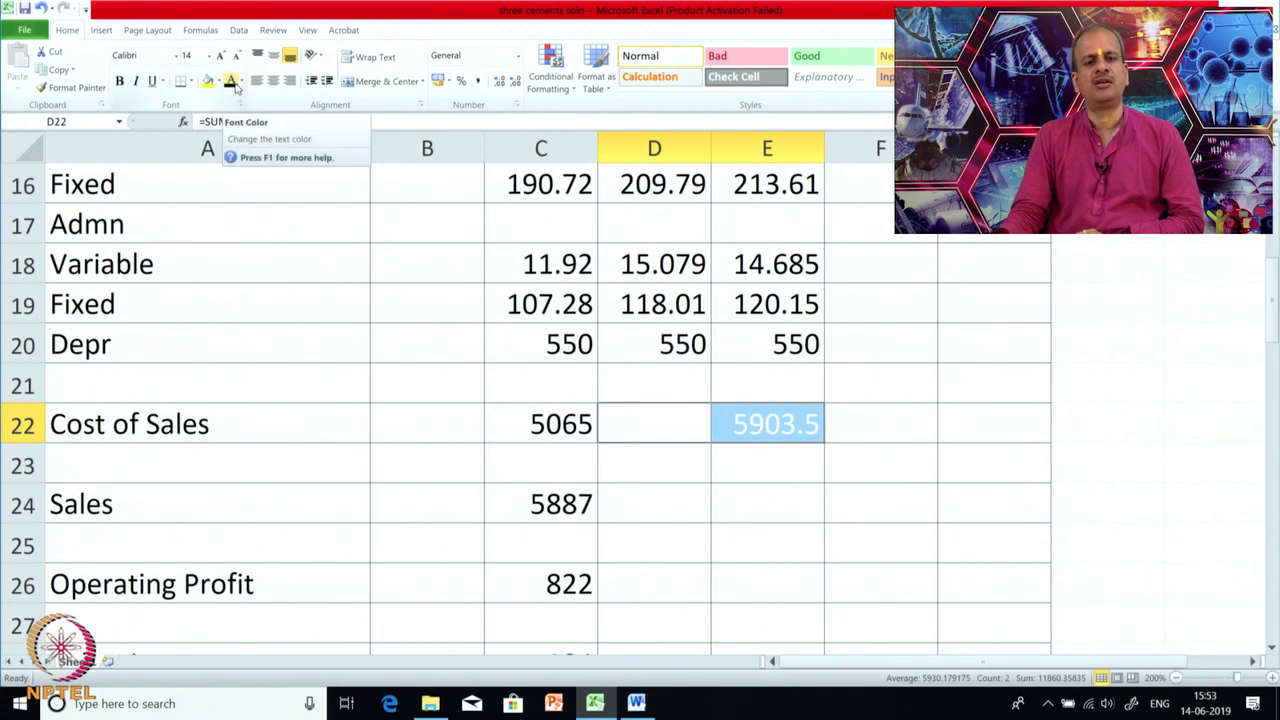
{"action": "left_click", "coordinate": [236, 88]}
{"action": "left_click", "coordinate": [818, 498]}
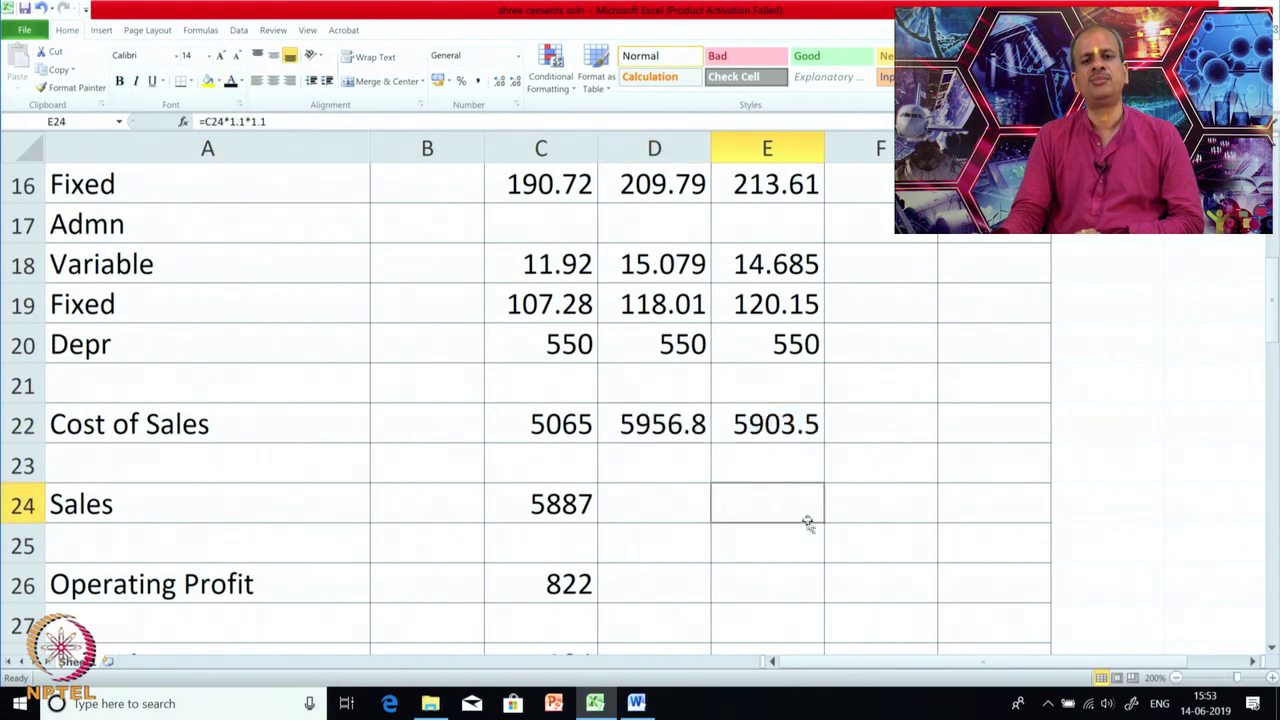
{"action": "scroll", "coordinate": [806, 523], "scroll_direction": "up", "scroll_amount": 4}
{"action": "scroll", "coordinate": [770, 500], "scroll_direction": "down", "scroll_amount": 5}
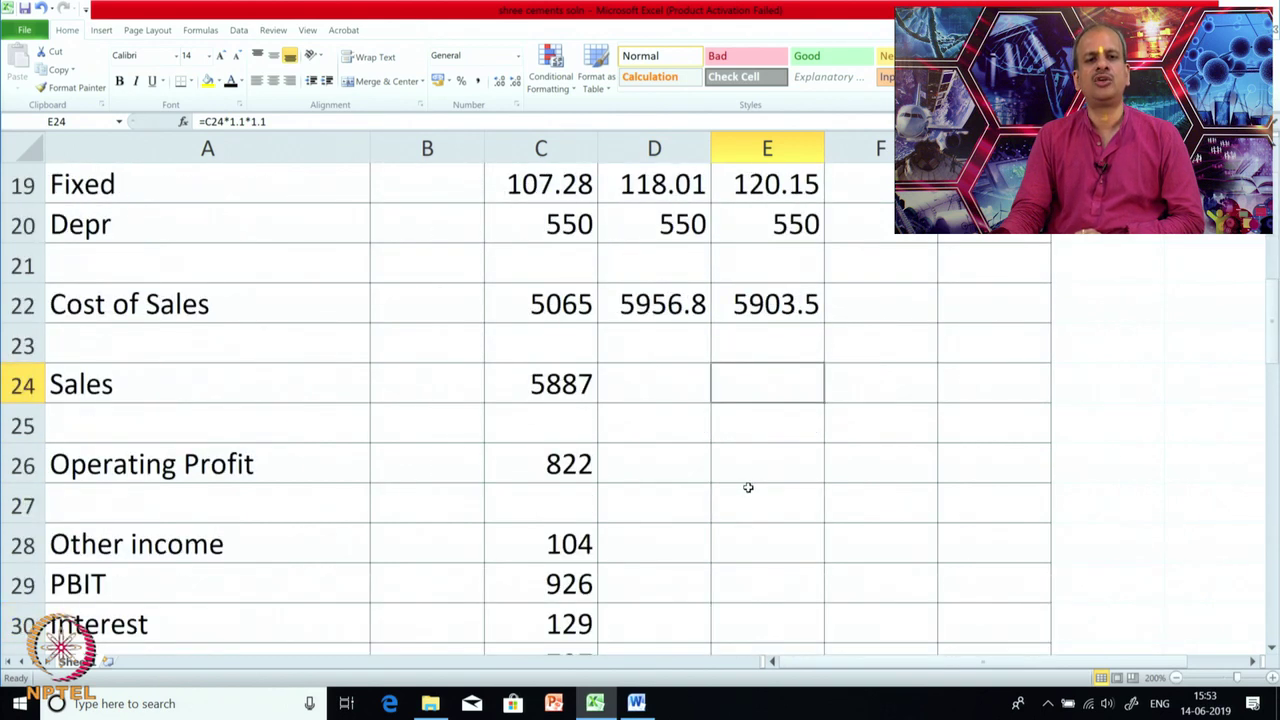
{"action": "left_click", "coordinate": [659, 312]}
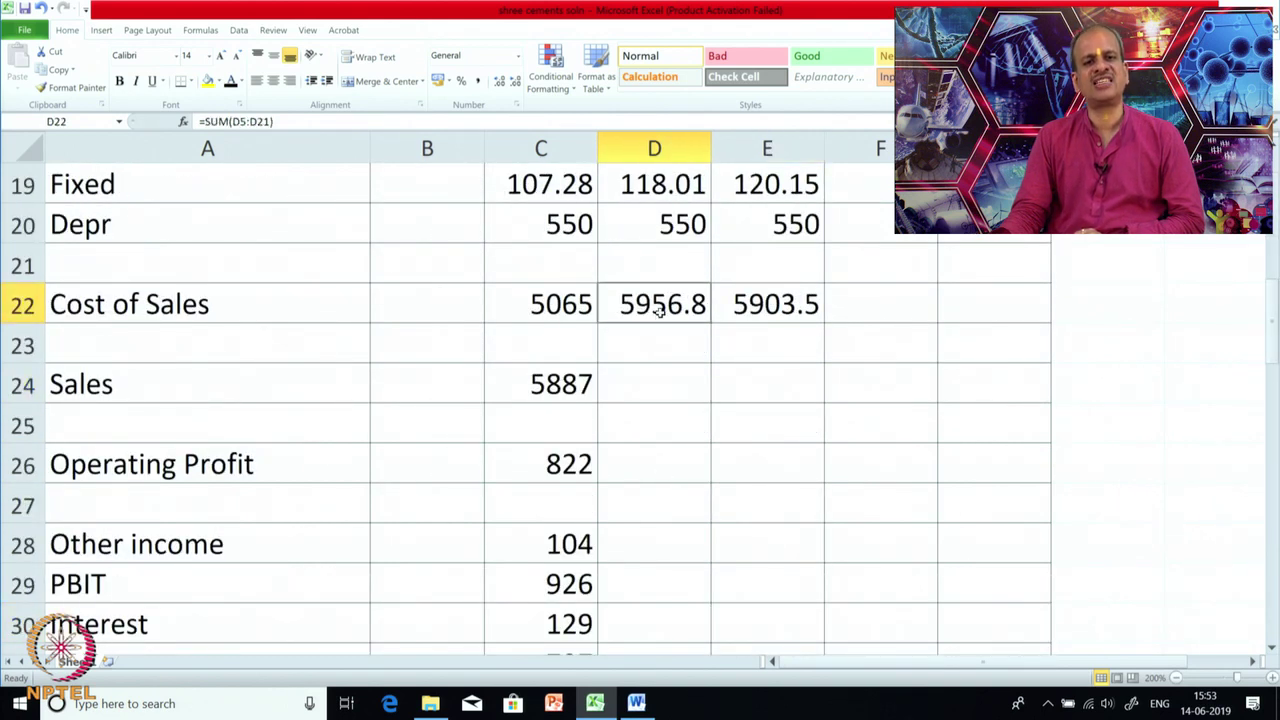
{"action": "scroll", "coordinate": [671, 493], "scroll_direction": "up", "scroll_amount": 6}
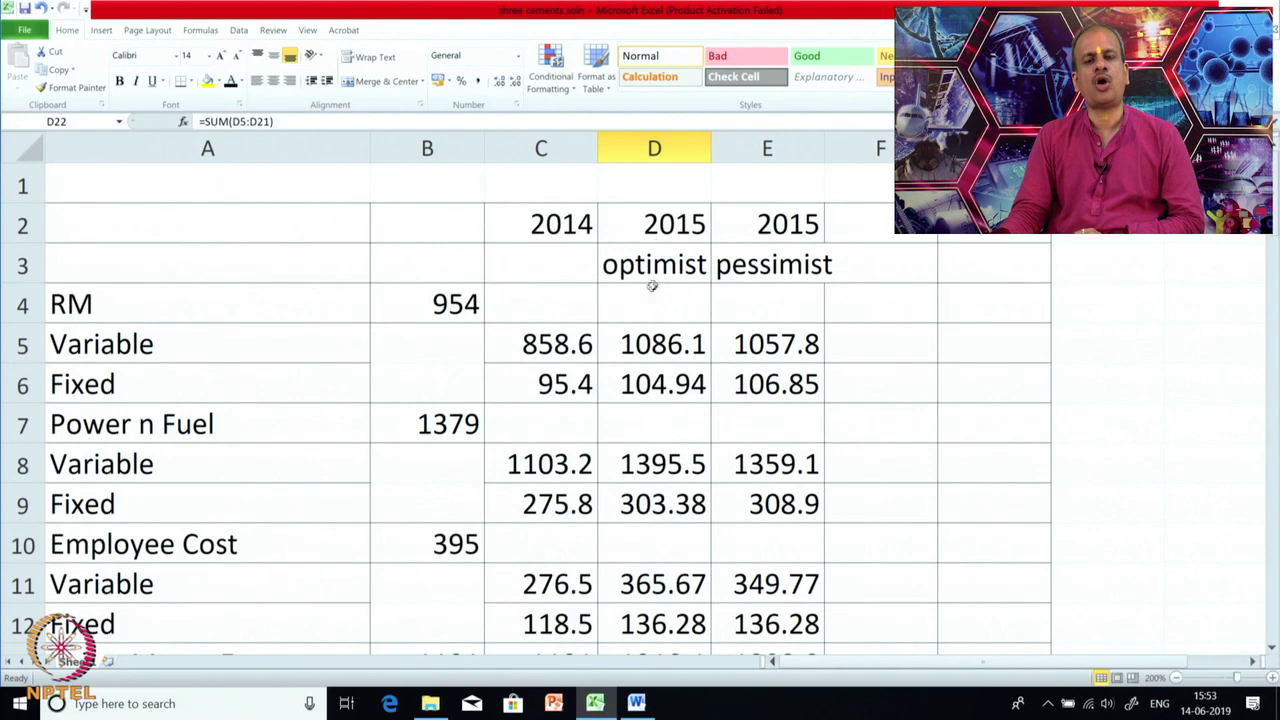
{"action": "scroll", "coordinate": [651, 290], "scroll_direction": "down", "scroll_amount": 5}
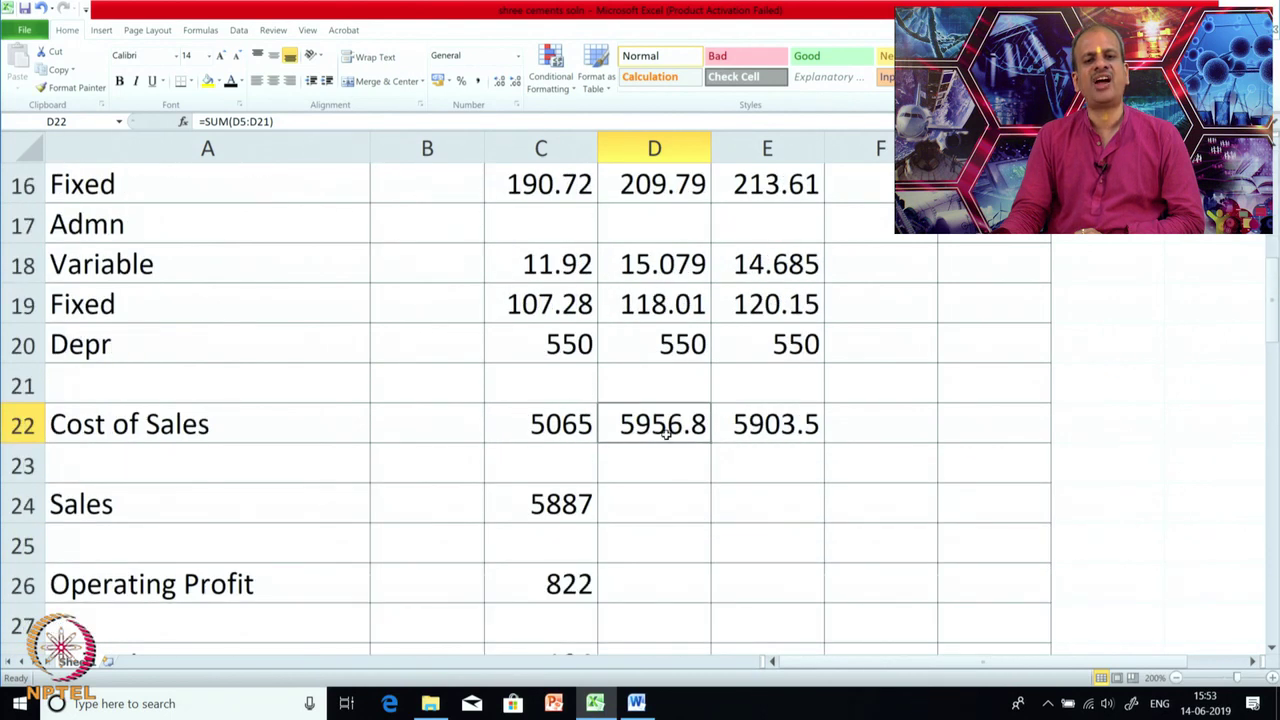
{"action": "left_click", "coordinate": [765, 433]}
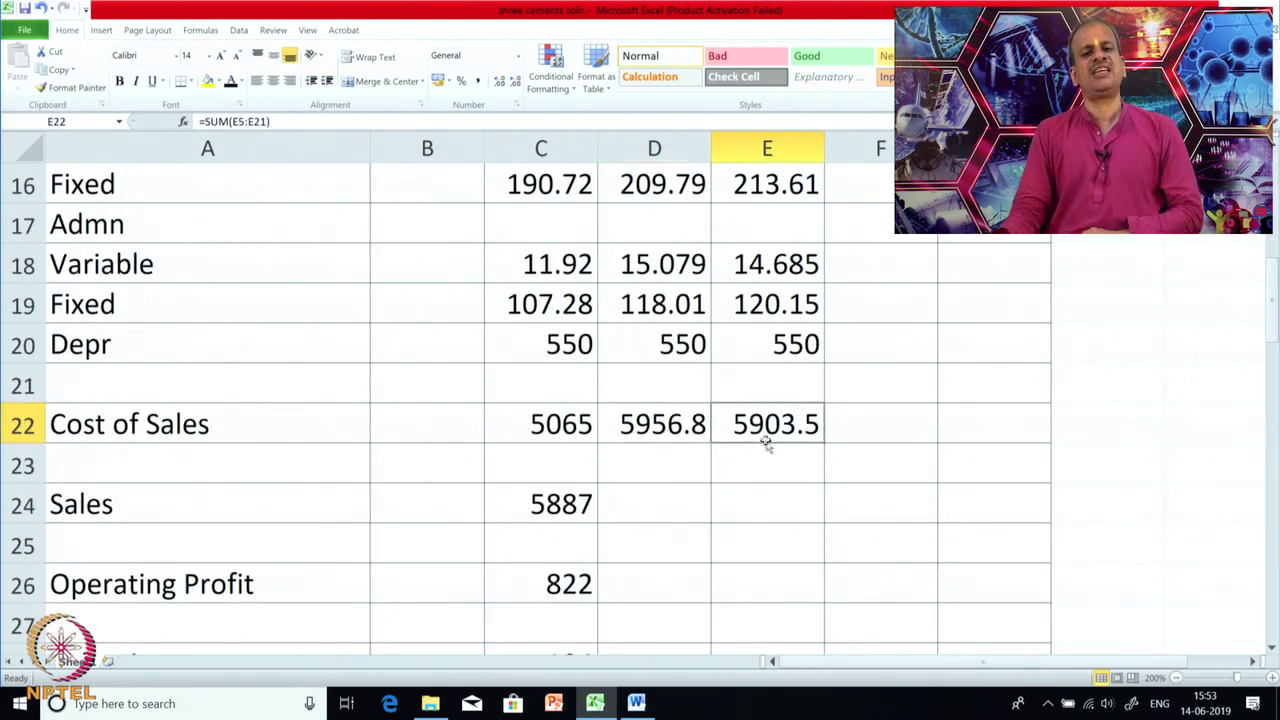
Set the font colour of the 2015 Sales values in D24:E24 to black and compare their formulas.
{"action": "scroll", "coordinate": [740, 435], "scroll_direction": "down", "scroll_amount": 1}
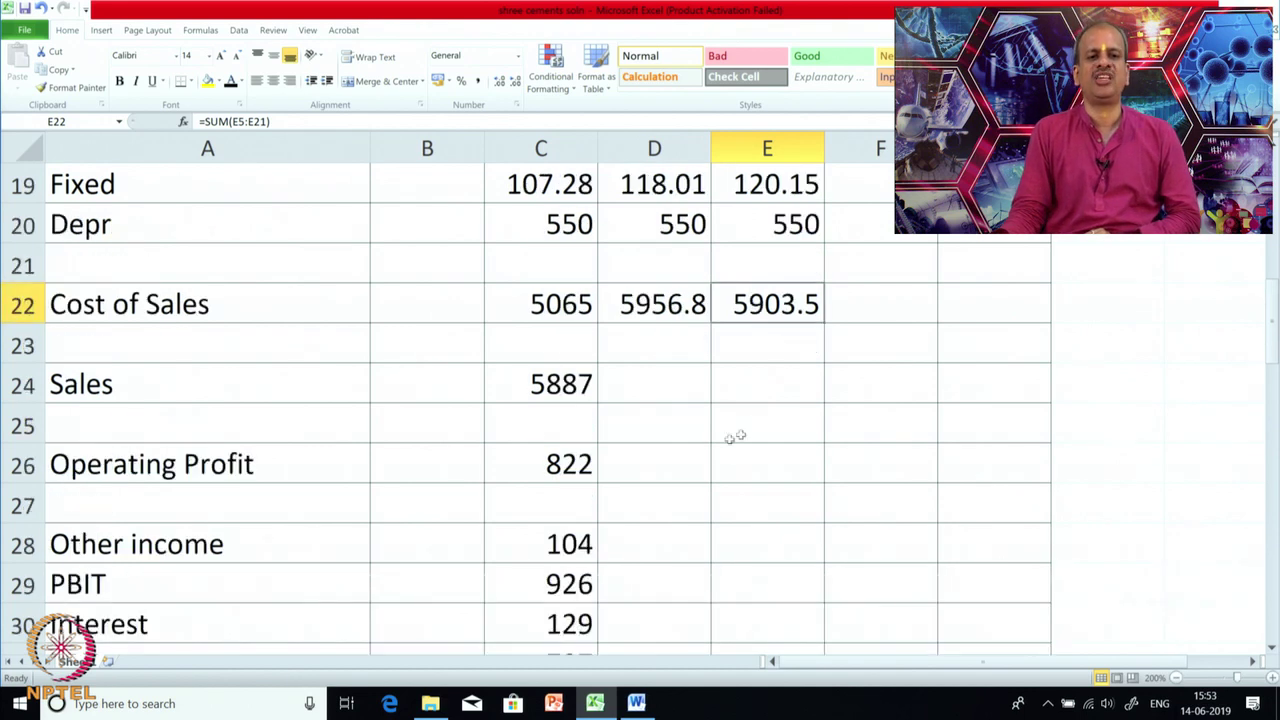
{"action": "left_click_drag", "start_coordinate": [654, 383], "coordinate": [746, 383]}
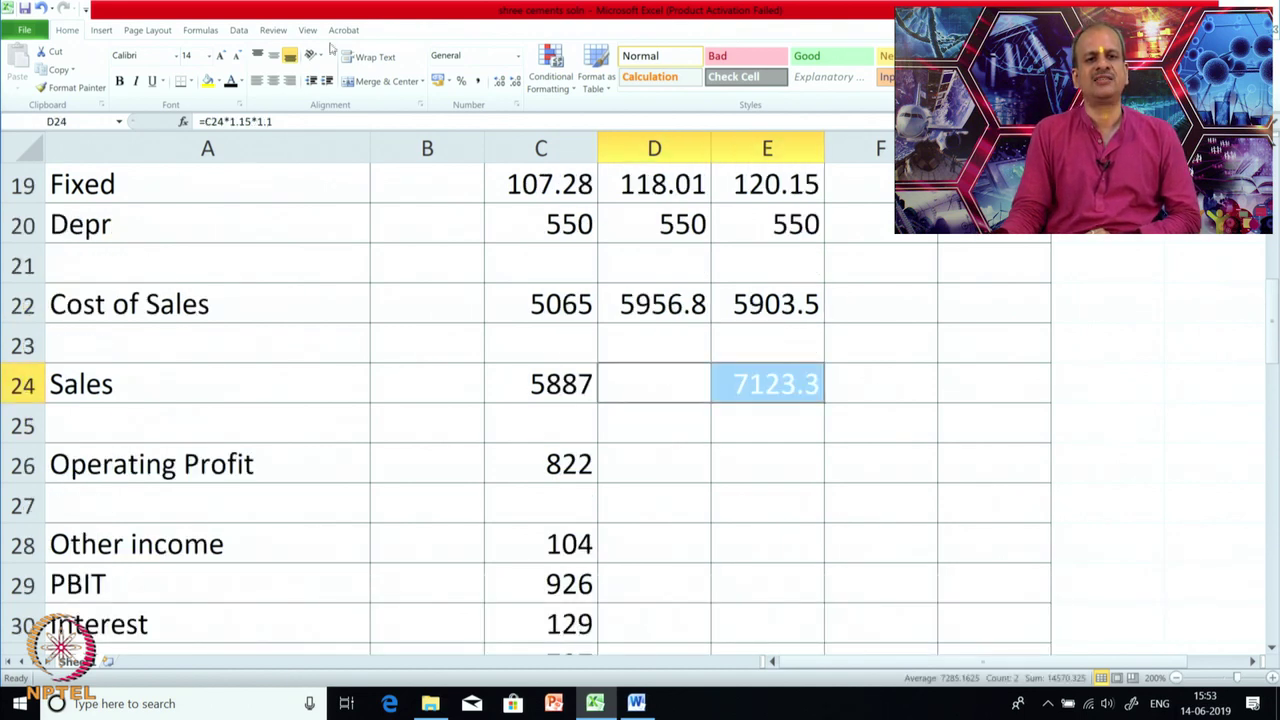
{"action": "left_click", "coordinate": [604, 448]}
{"action": "left_click", "coordinate": [633, 388]}
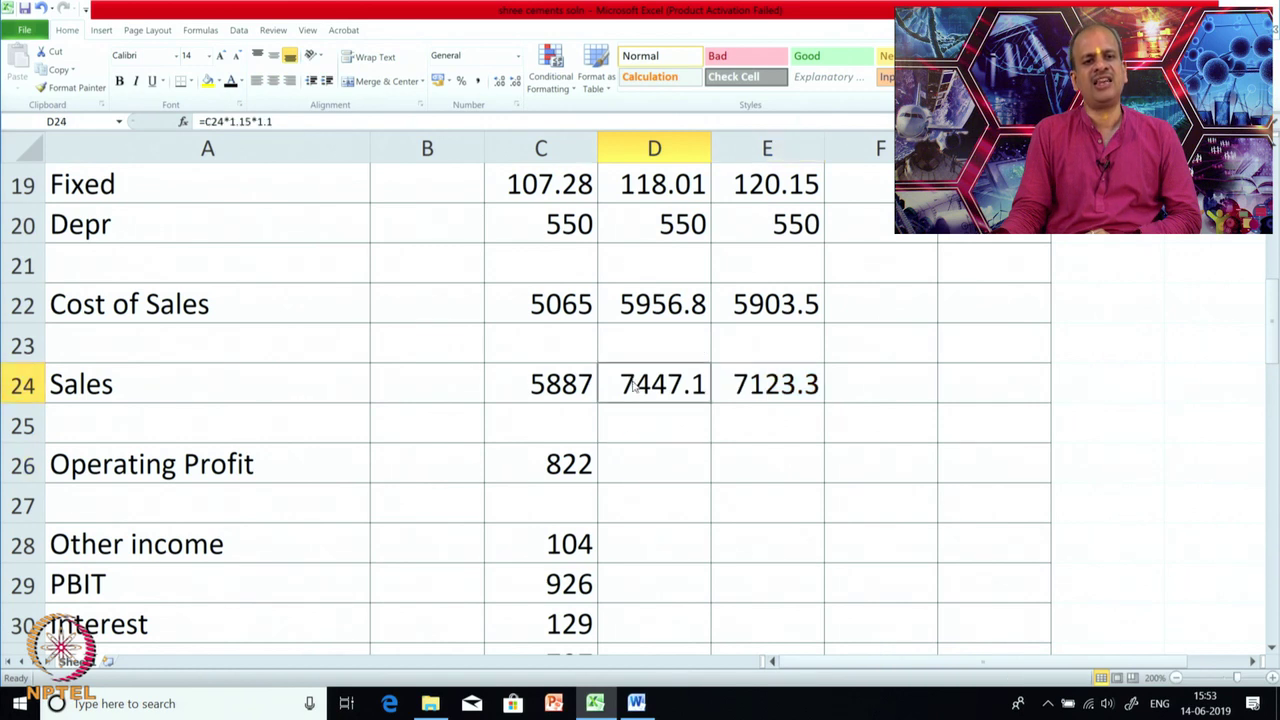
{"action": "left_click", "coordinate": [794, 390]}
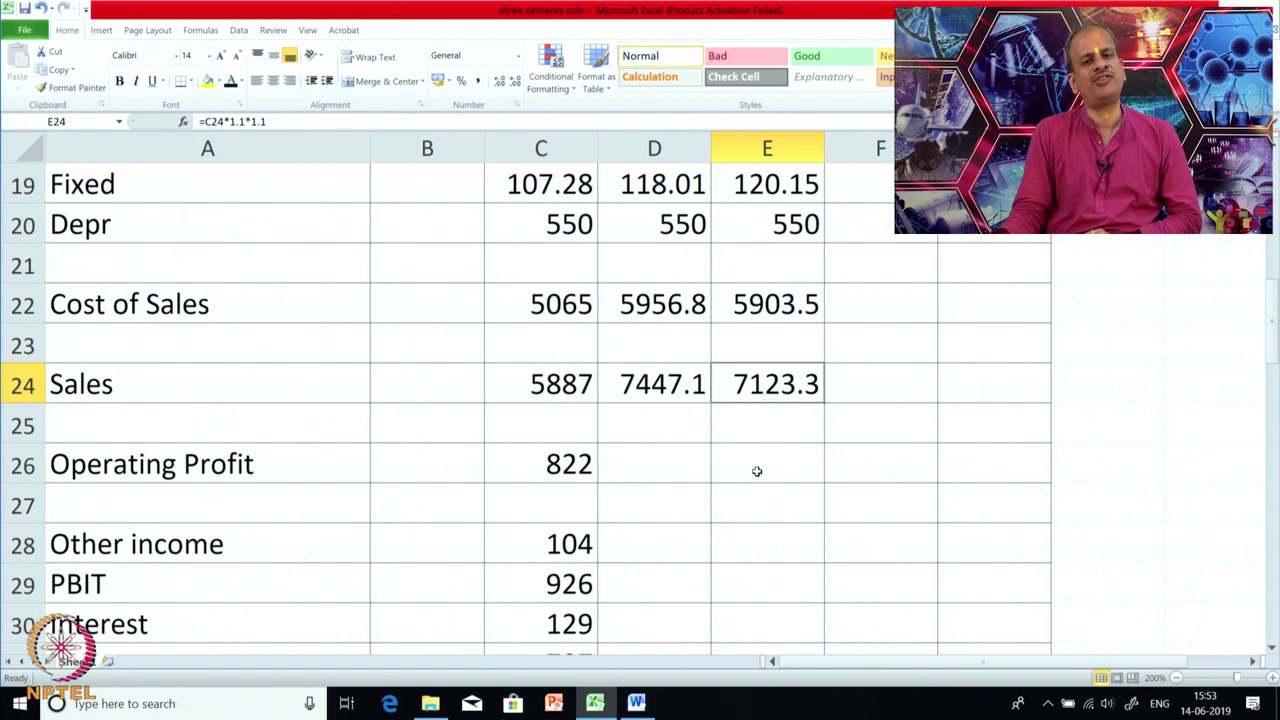
Set the font colour of the 2015 Operating Profit values in D26:E26 to black and check their formulas.
{"action": "left_click", "coordinate": [694, 451]}
{"action": "left_click_drag", "start_coordinate": [711, 482], "coordinate": [765, 466]}
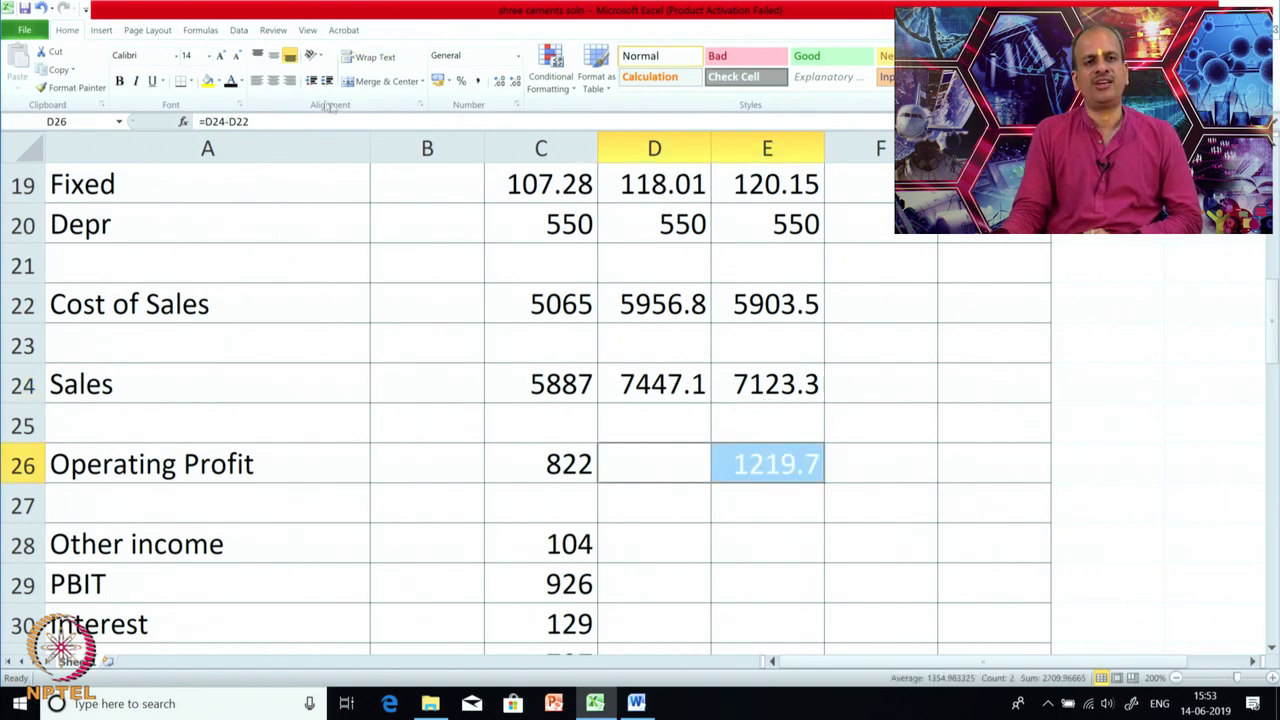
{"action": "left_click", "coordinate": [230, 81]}
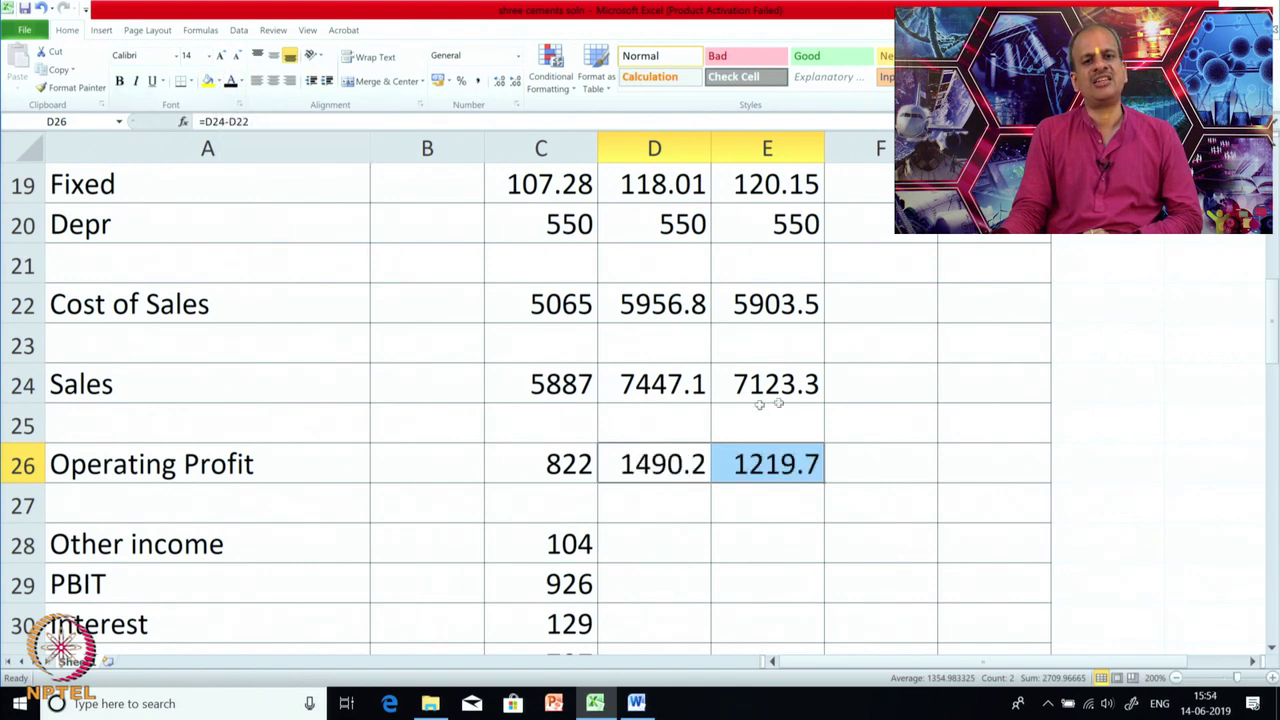
{"action": "left_click", "coordinate": [943, 479]}
{"action": "left_click", "coordinate": [677, 466]}
{"action": "left_click", "coordinate": [793, 467]}
Set the font colour of the 2015 Other income and PBIT values in D28:E29 to black.
{"action": "scroll", "coordinate": [907, 515], "scroll_direction": "down", "scroll_amount": 1}
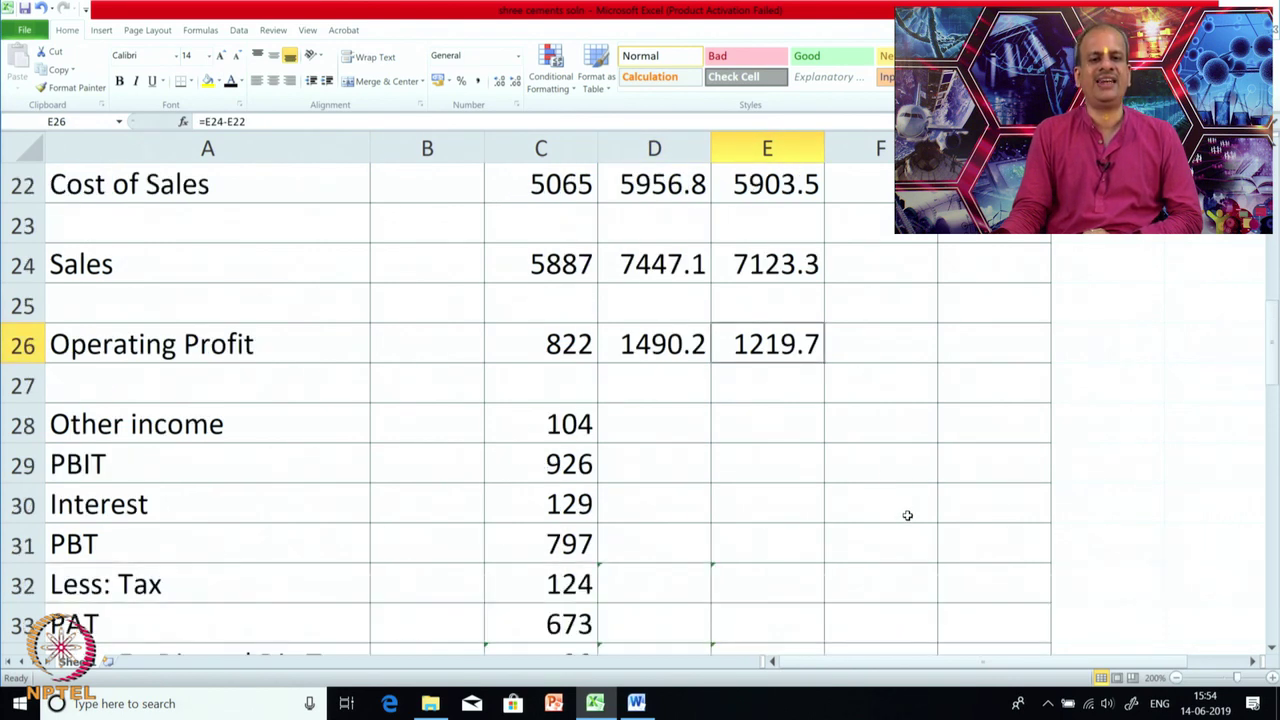
{"action": "left_click_drag", "start_coordinate": [688, 424], "coordinate": [757, 424]}
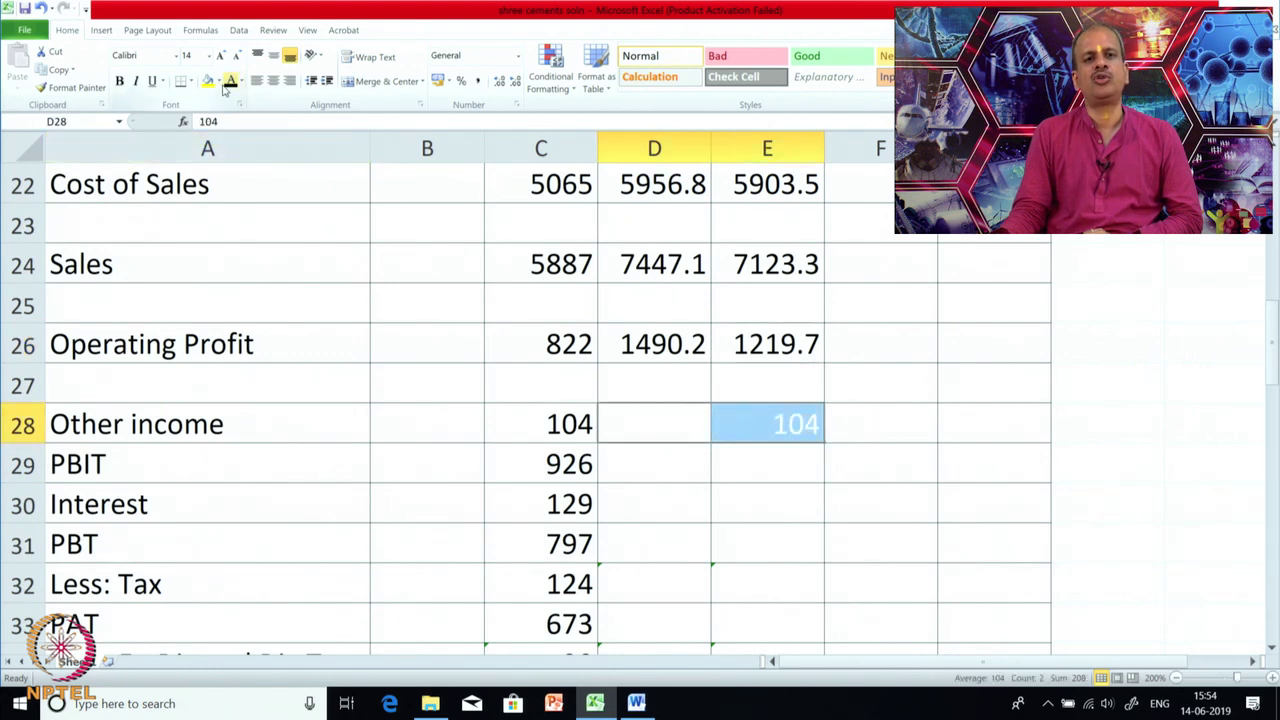
{"action": "left_click", "coordinate": [228, 82]}
{"action": "left_click", "coordinate": [627, 456]}
{"action": "left_click_drag", "start_coordinate": [627, 456], "coordinate": [737, 458]}
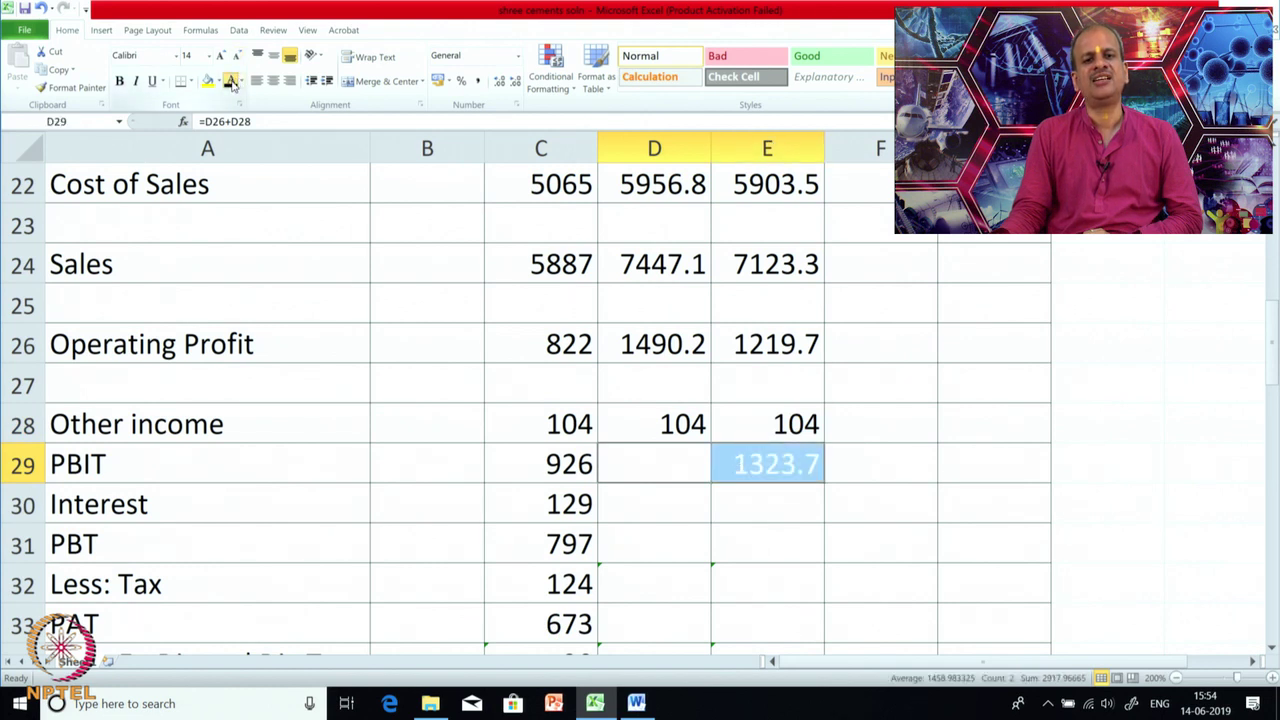
{"action": "left_click", "coordinate": [230, 83]}
{"action": "left_click", "coordinate": [901, 491]}
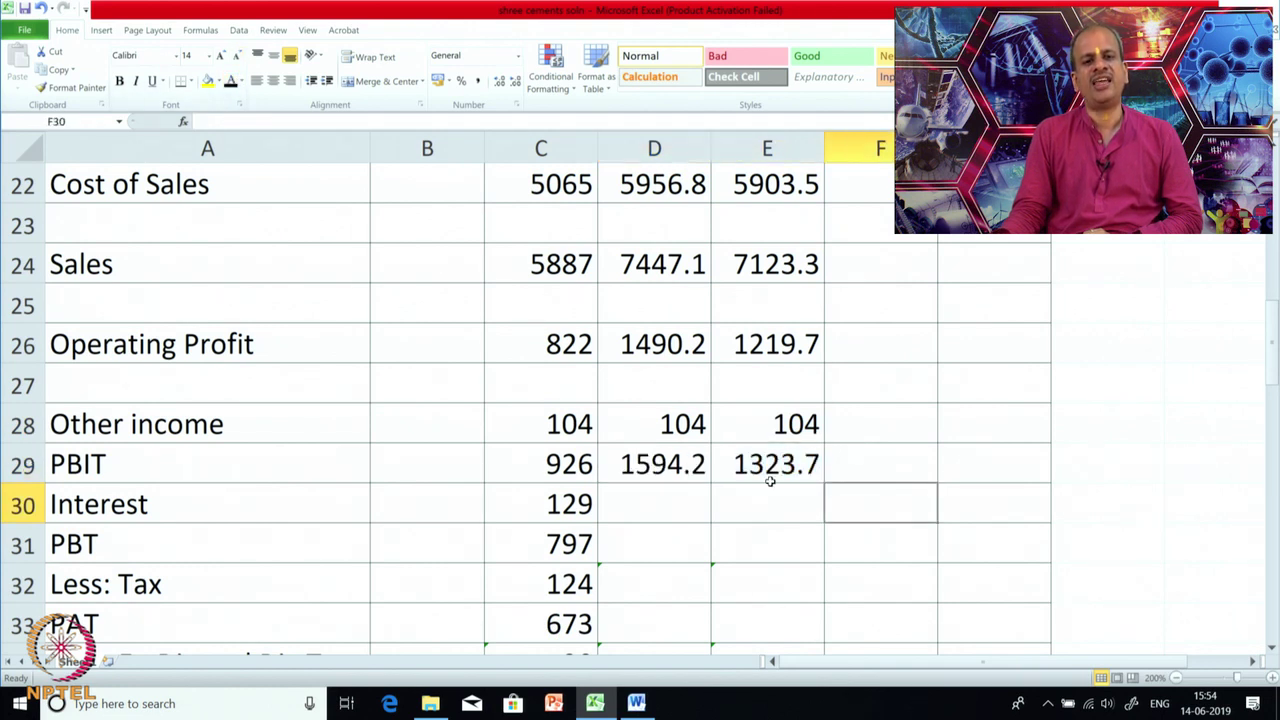
Set the font colour of the 2015 Interest and PBT values in D30:E31 to black and check the PBT formulas.
{"action": "scroll", "coordinate": [845, 497], "scroll_direction": "down", "scroll_amount": 1}
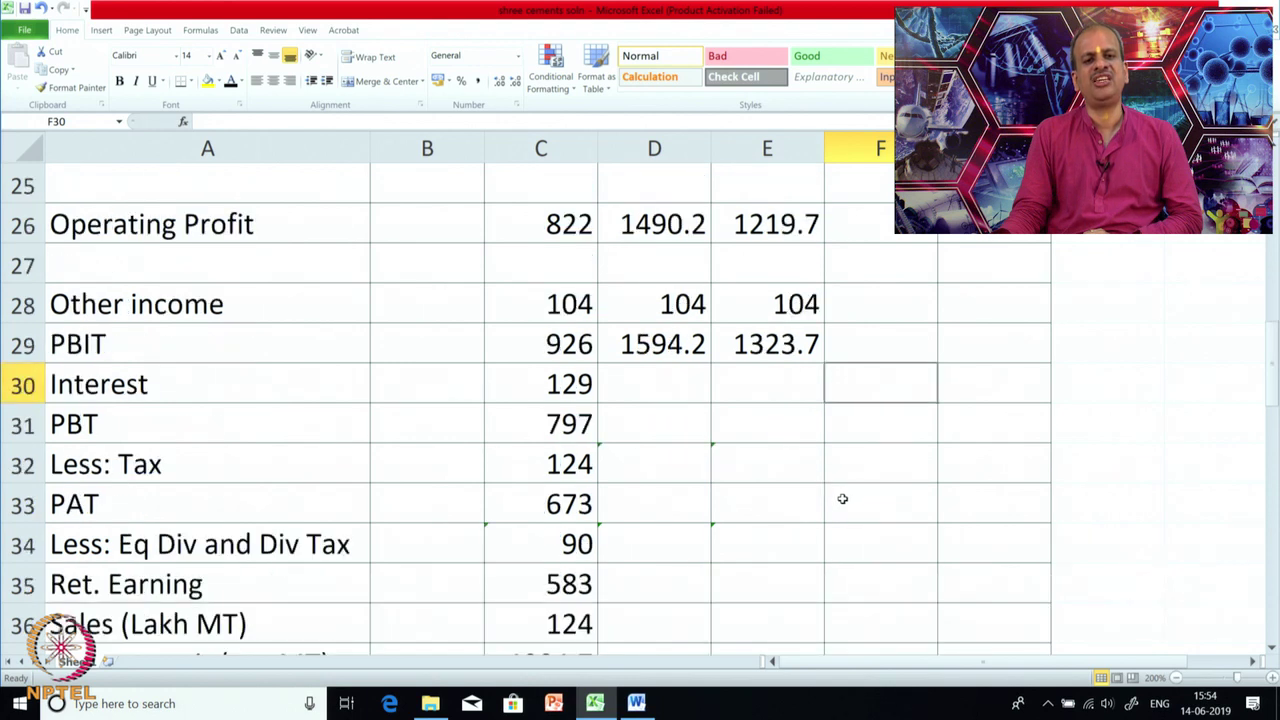
{"action": "left_click_drag", "start_coordinate": [638, 396], "coordinate": [749, 420]}
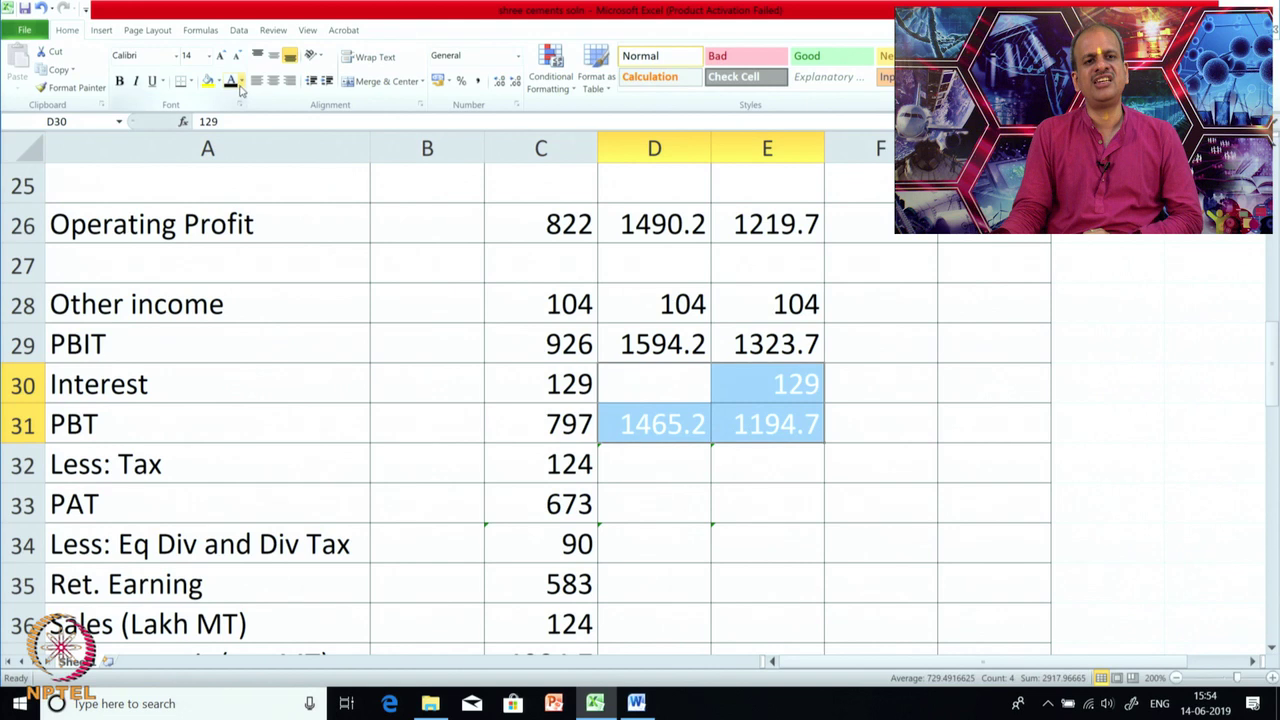
{"action": "left_click", "coordinate": [231, 82]}
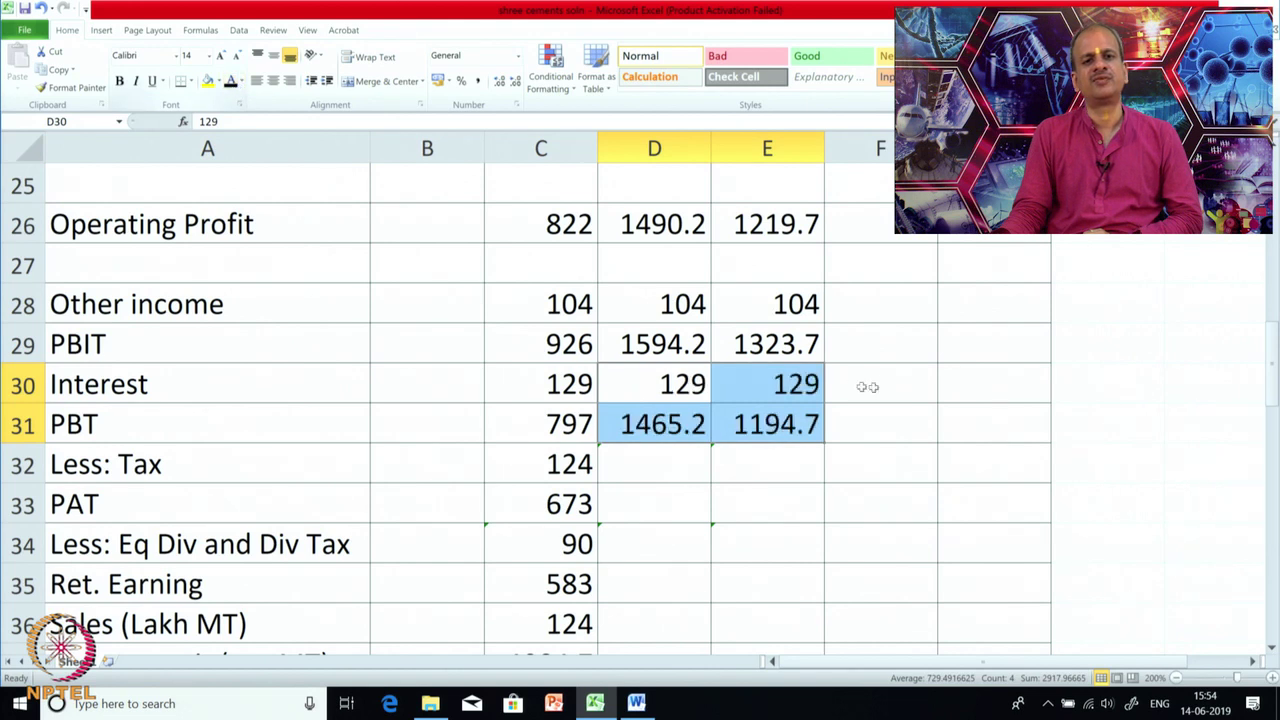
{"action": "left_click", "coordinate": [800, 398]}
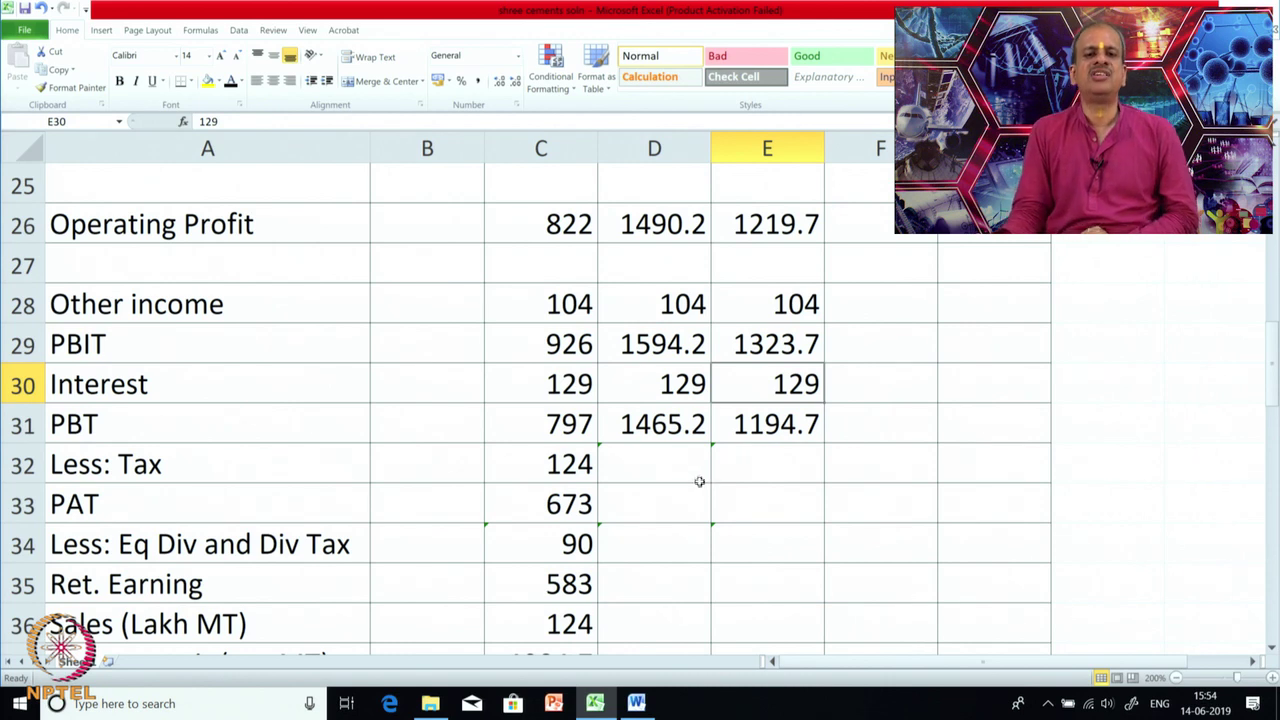
{"action": "left_click", "coordinate": [668, 425]}
{"action": "left_click", "coordinate": [812, 425]}
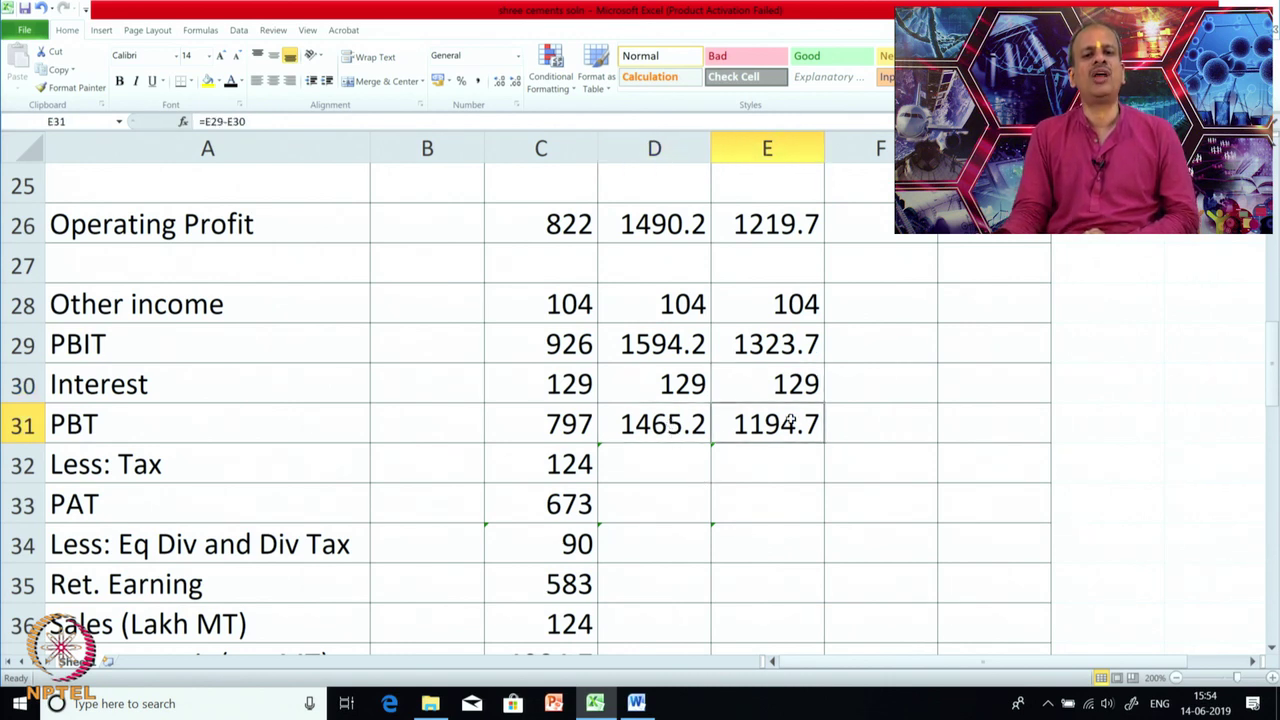
Set the font colour of the optimist tax in D32 and the tax rate range F32:G36 to black, and inspect the rate formula in F32.
{"action": "left_click", "coordinate": [644, 471]}
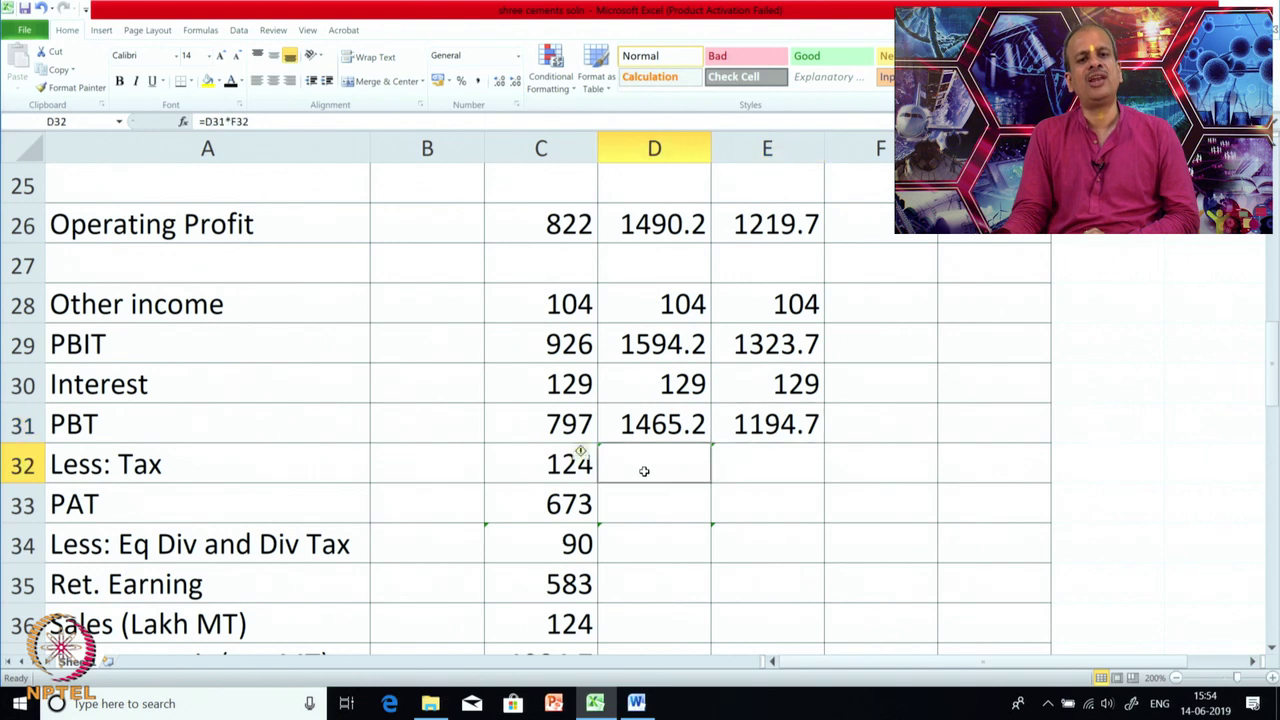
{"action": "left_click", "coordinate": [231, 83]}
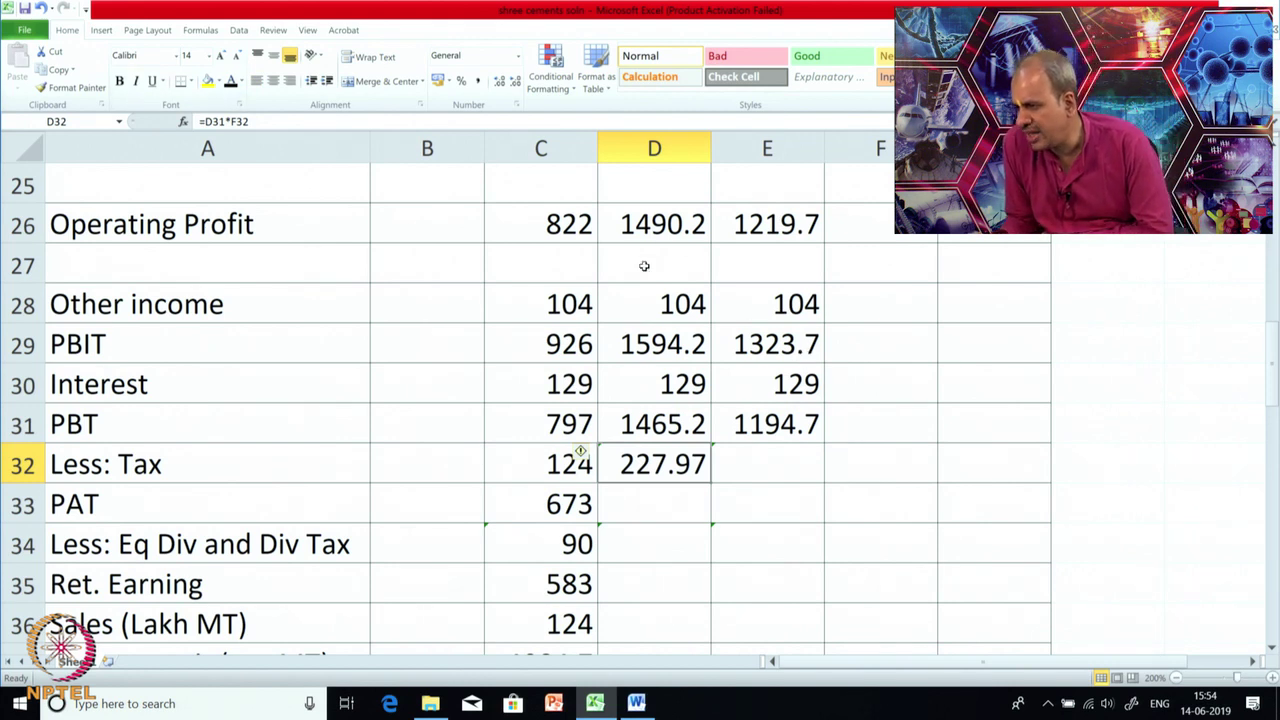
{"action": "scroll", "coordinate": [629, 342], "scroll_direction": "down", "scroll_amount": 4}
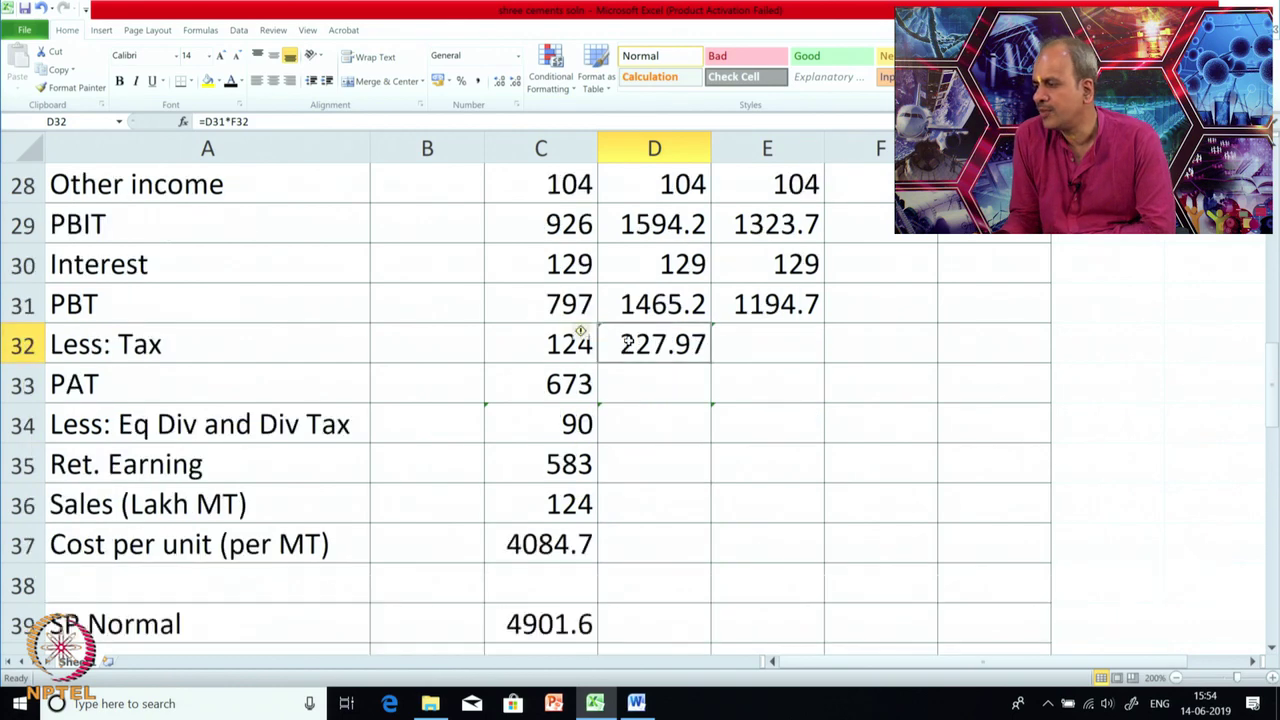
{"action": "scroll", "coordinate": [629, 341], "scroll_direction": "down", "scroll_amount": 2}
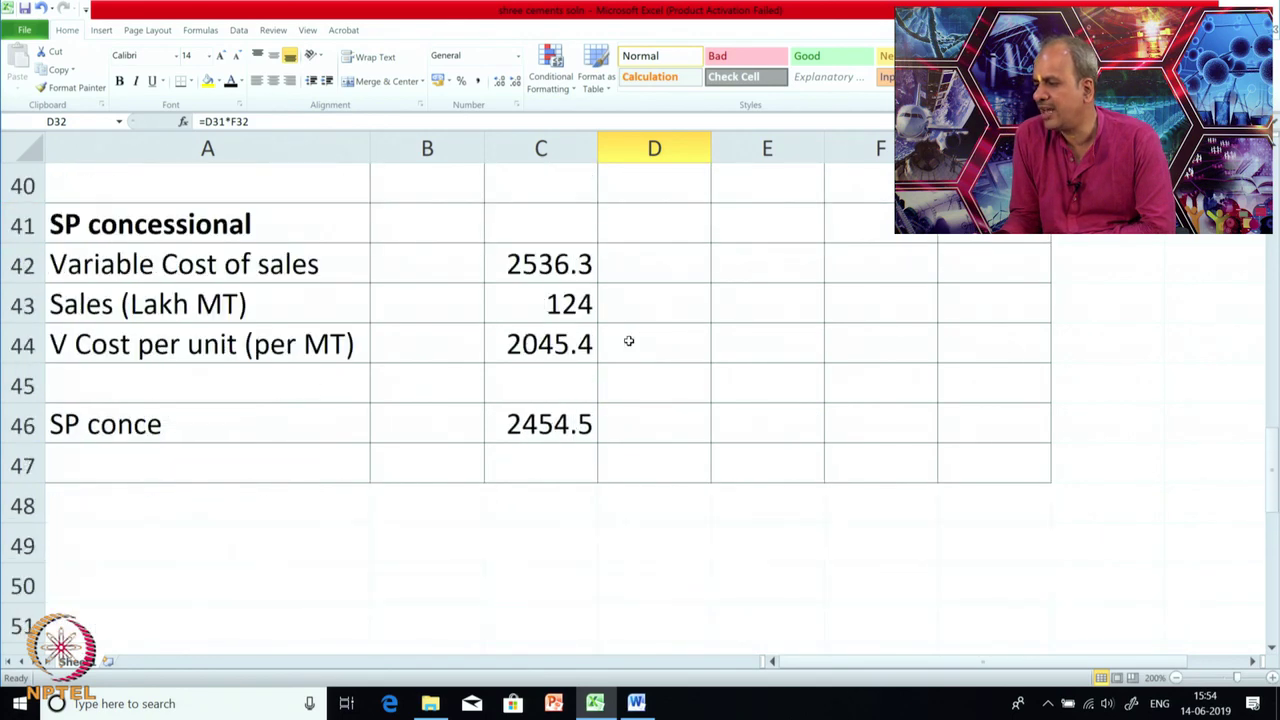
{"action": "scroll", "coordinate": [629, 341], "scroll_direction": "up", "scroll_amount": 4}
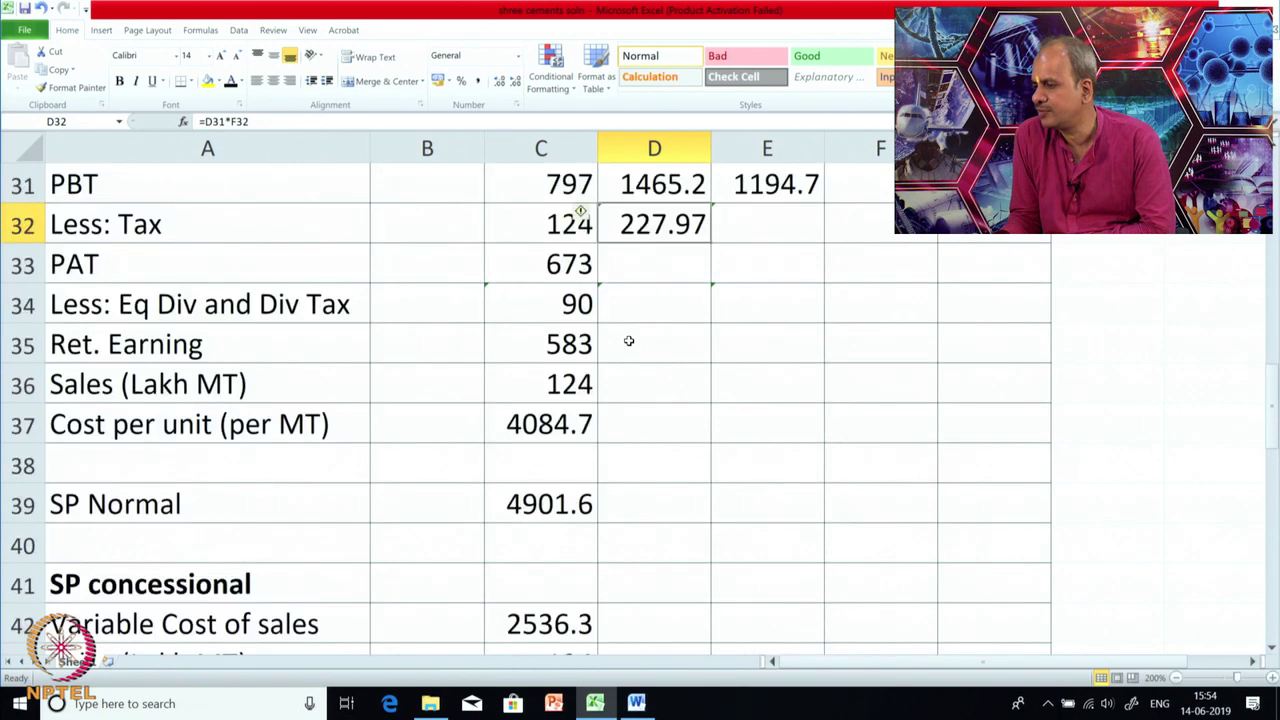
{"action": "scroll", "coordinate": [907, 363], "scroll_direction": "up", "scroll_amount": 1}
{"action": "left_click_drag", "start_coordinate": [873, 347], "coordinate": [1006, 514]}
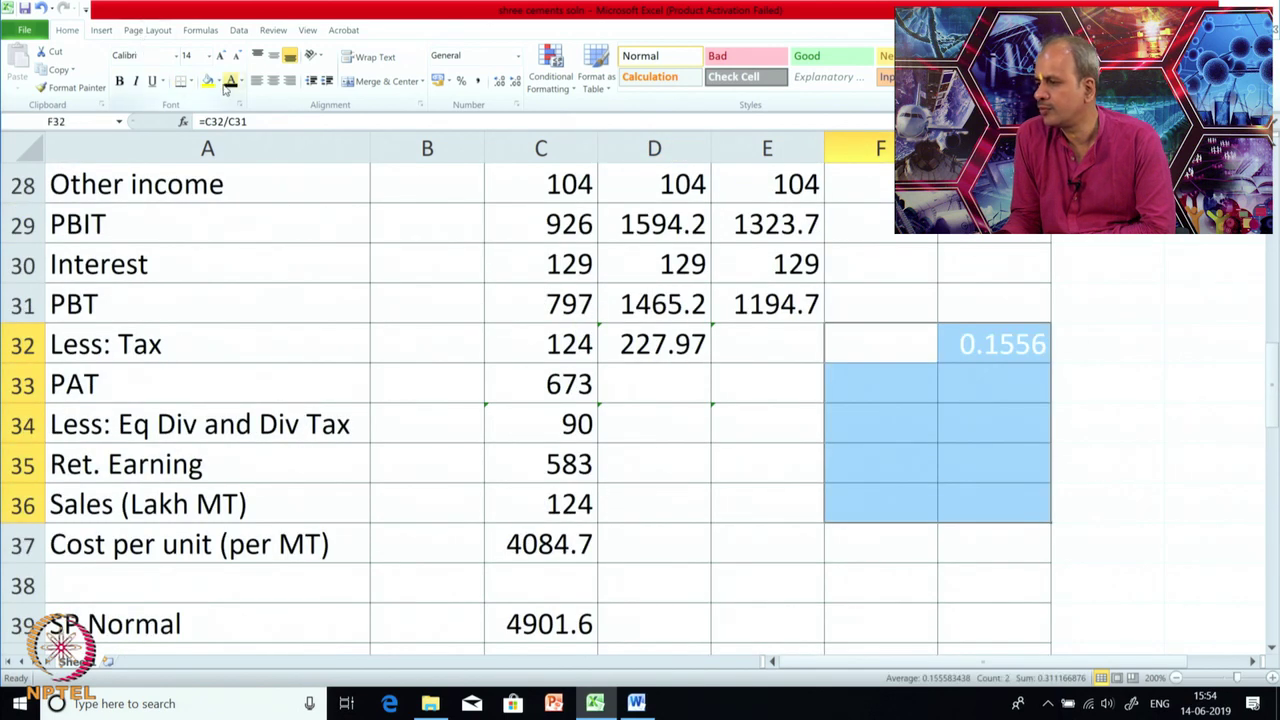
{"action": "left_click", "coordinate": [230, 82]}
{"action": "left_click", "coordinate": [936, 391]}
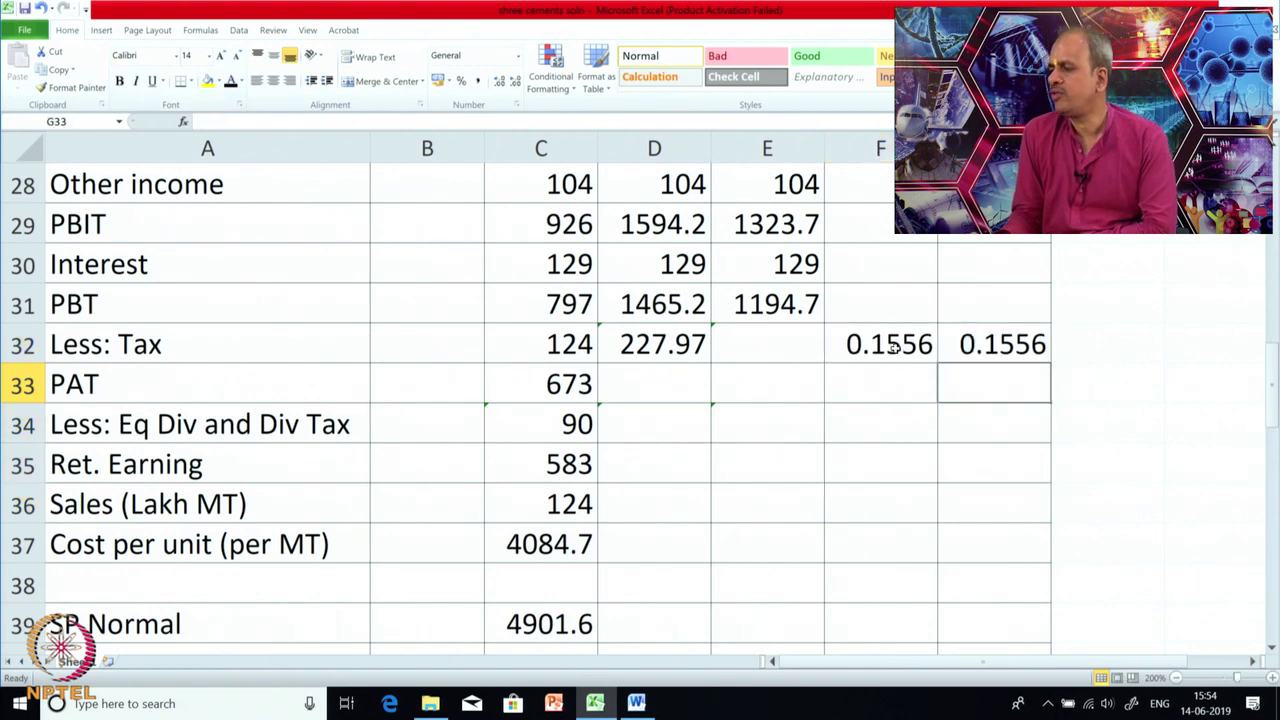
{"action": "left_click", "coordinate": [893, 346]}
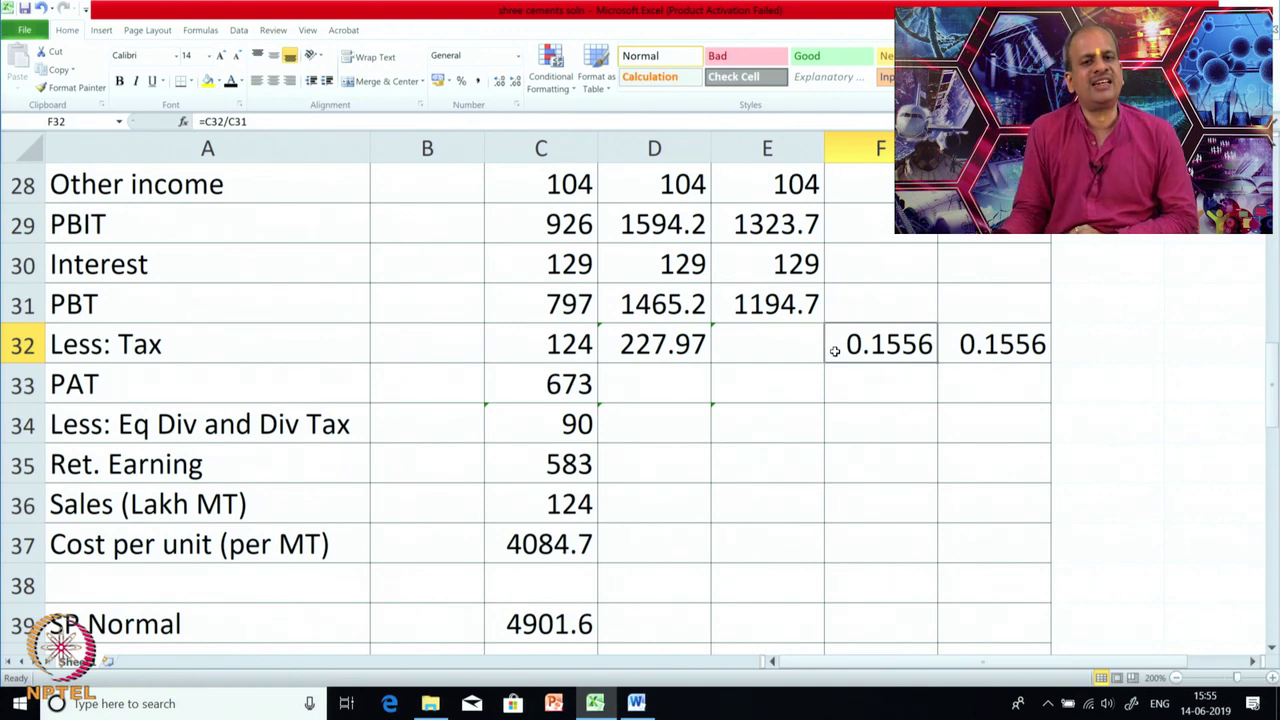
Set the font colour of the pessimist 2015 tax in E32 to black.
{"action": "left_click", "coordinate": [762, 345]}
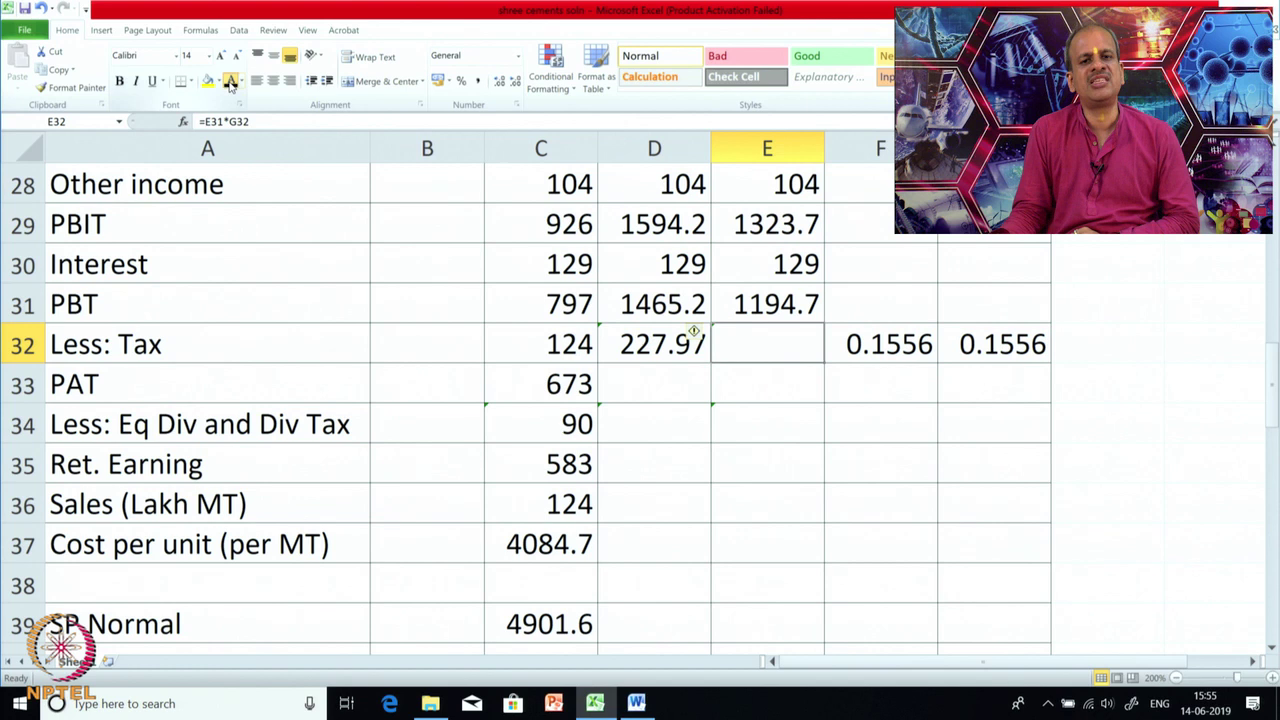
{"action": "left_click", "coordinate": [230, 82]}
{"action": "left_click", "coordinate": [768, 405]}
Set the font colour of the 2015 PAT, equity dividend and dividend tax, and retained earnings in D33:E35 to black.
{"action": "left_click_drag", "start_coordinate": [659, 373], "coordinate": [735, 461]}
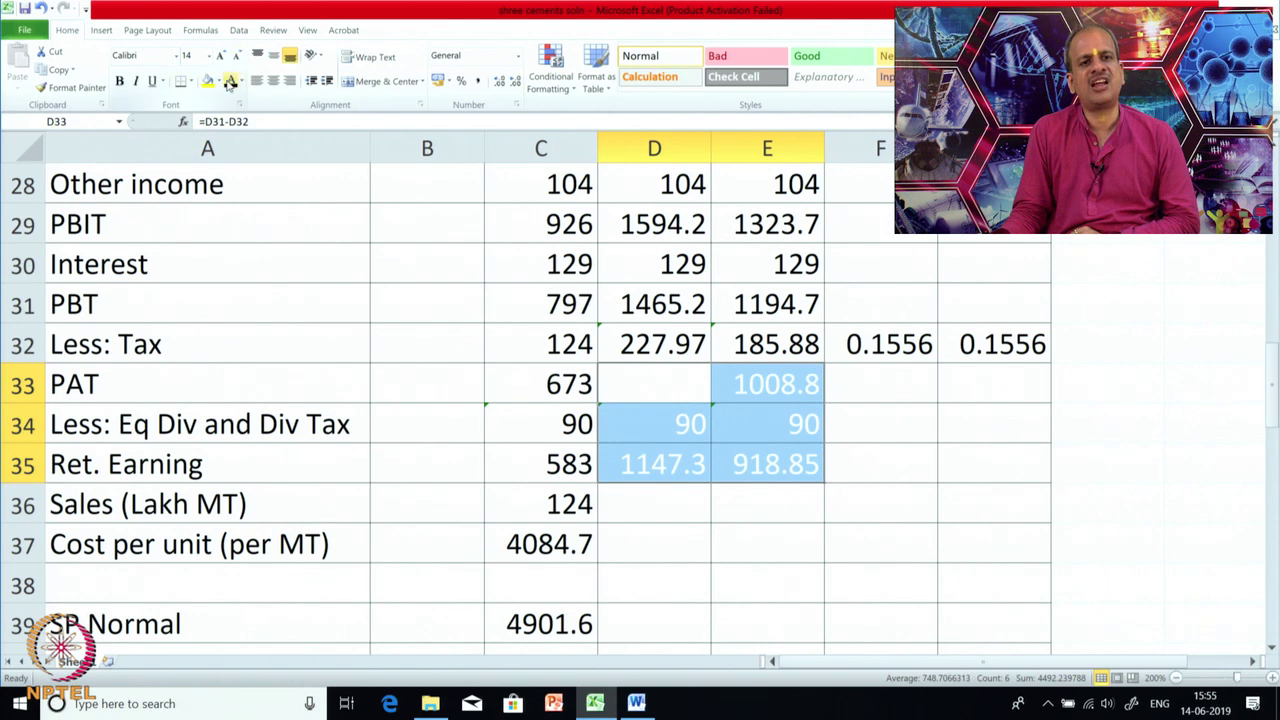
{"action": "left_click", "coordinate": [230, 82]}
{"action": "left_click", "coordinate": [923, 457]}
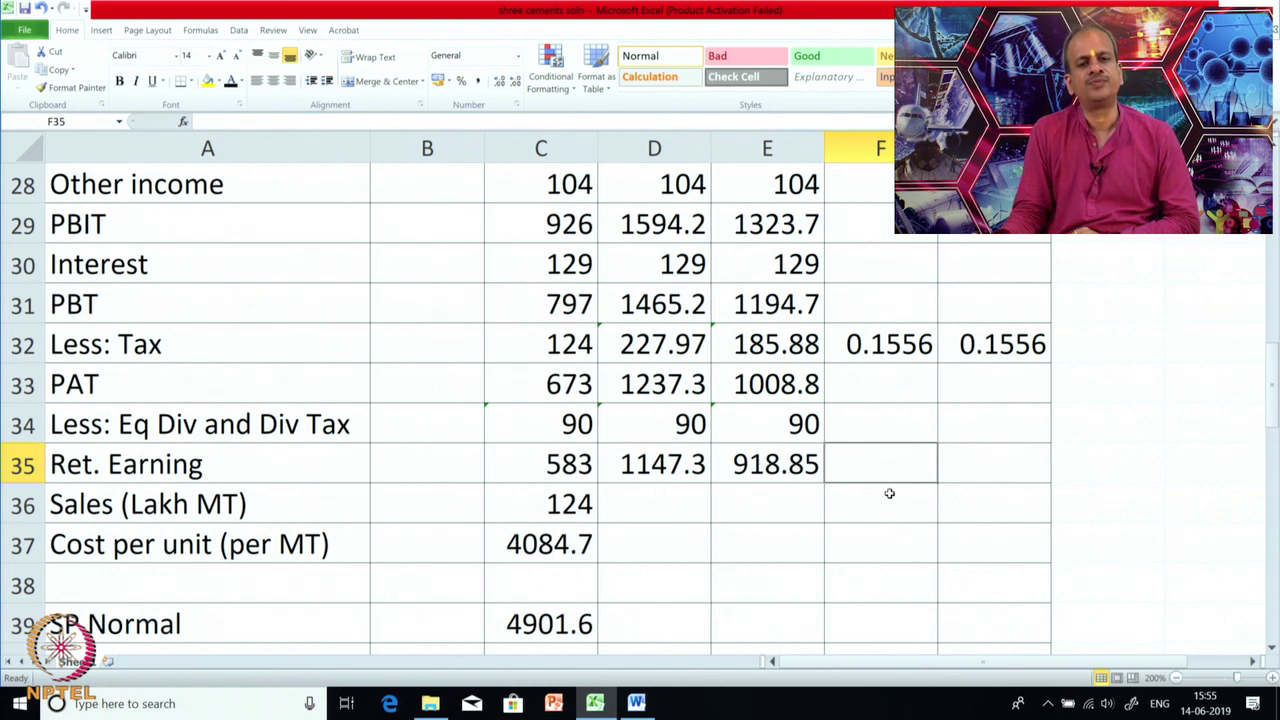
{"action": "scroll", "coordinate": [889, 493], "scroll_direction": "down", "scroll_amount": 1}
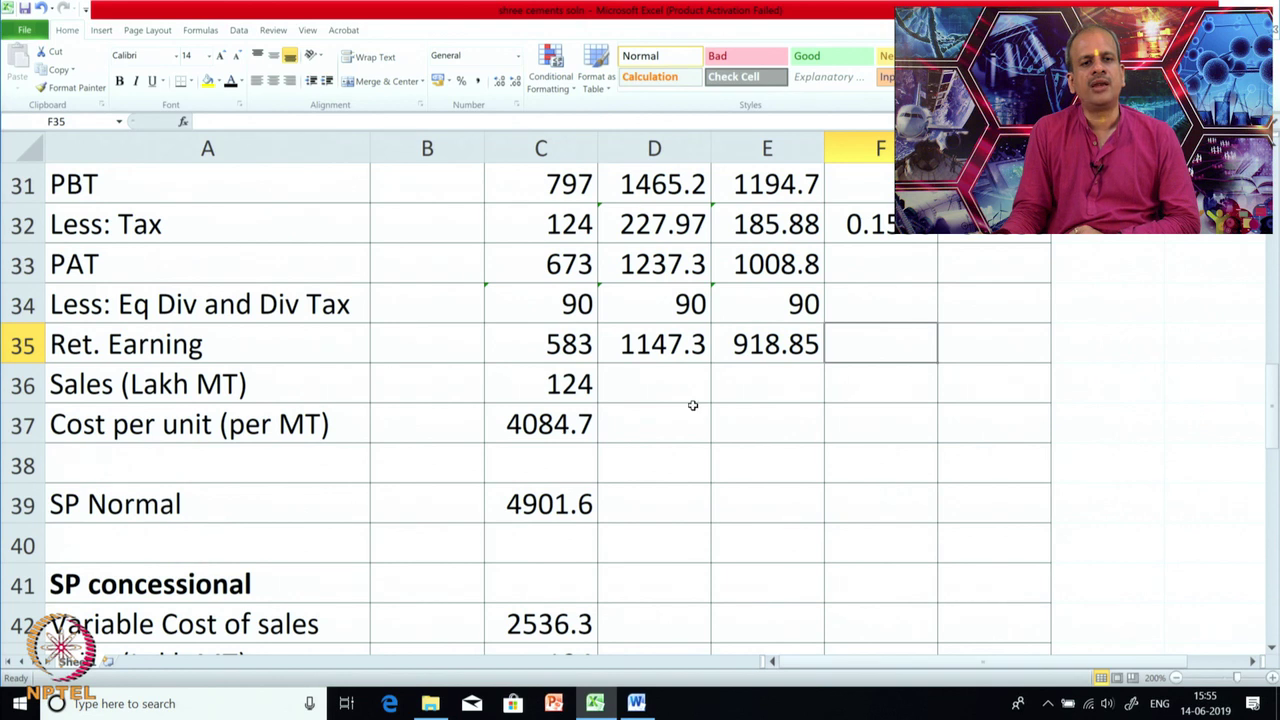
Set the font colour of the 2015 Sales (Lakh MT) and Cost per unit values in D36:E37 to black and check their formulas.
{"action": "left_click_drag", "start_coordinate": [687, 387], "coordinate": [745, 425]}
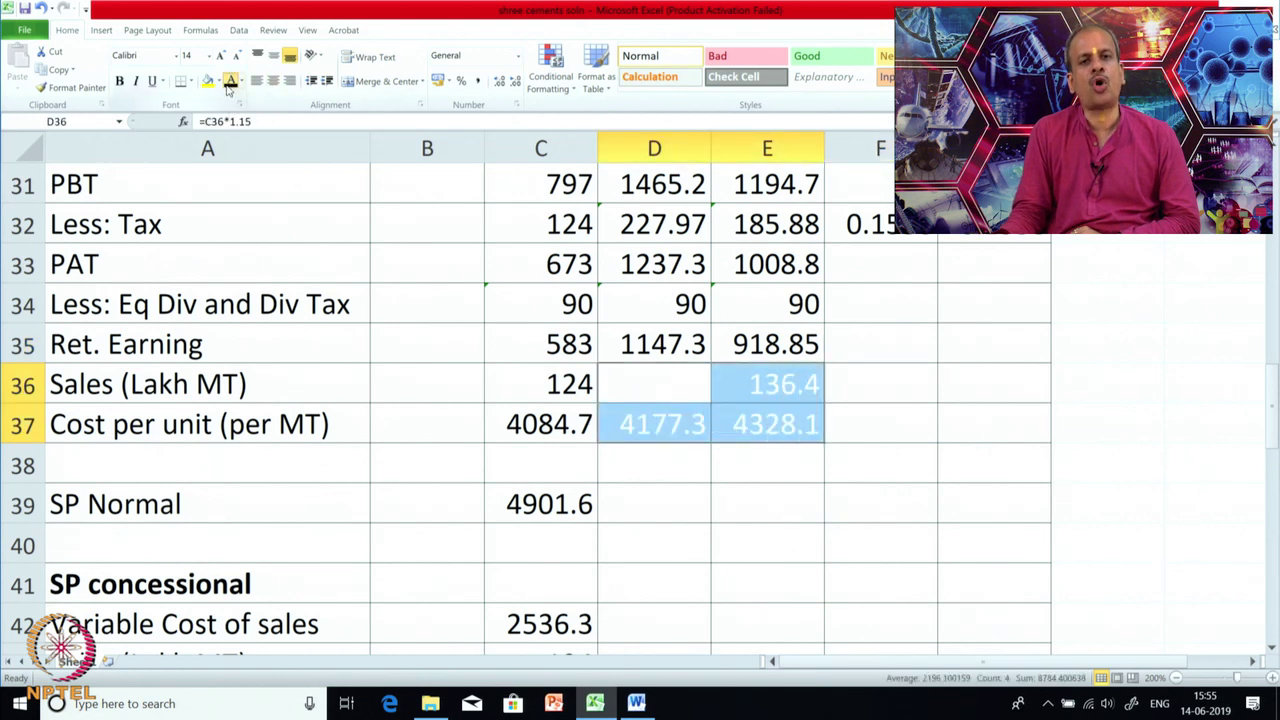
{"action": "left_click", "coordinate": [230, 80]}
{"action": "left_click", "coordinate": [688, 388]}
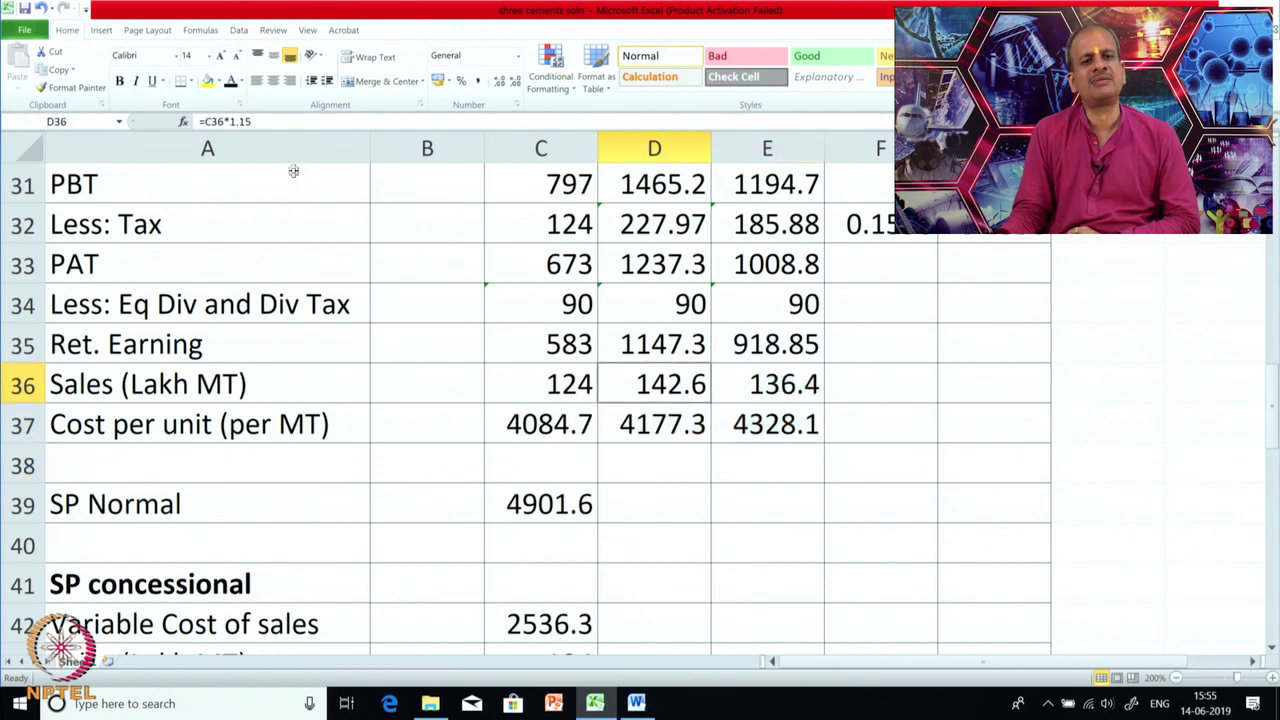
{"action": "left_click", "coordinate": [763, 385]}
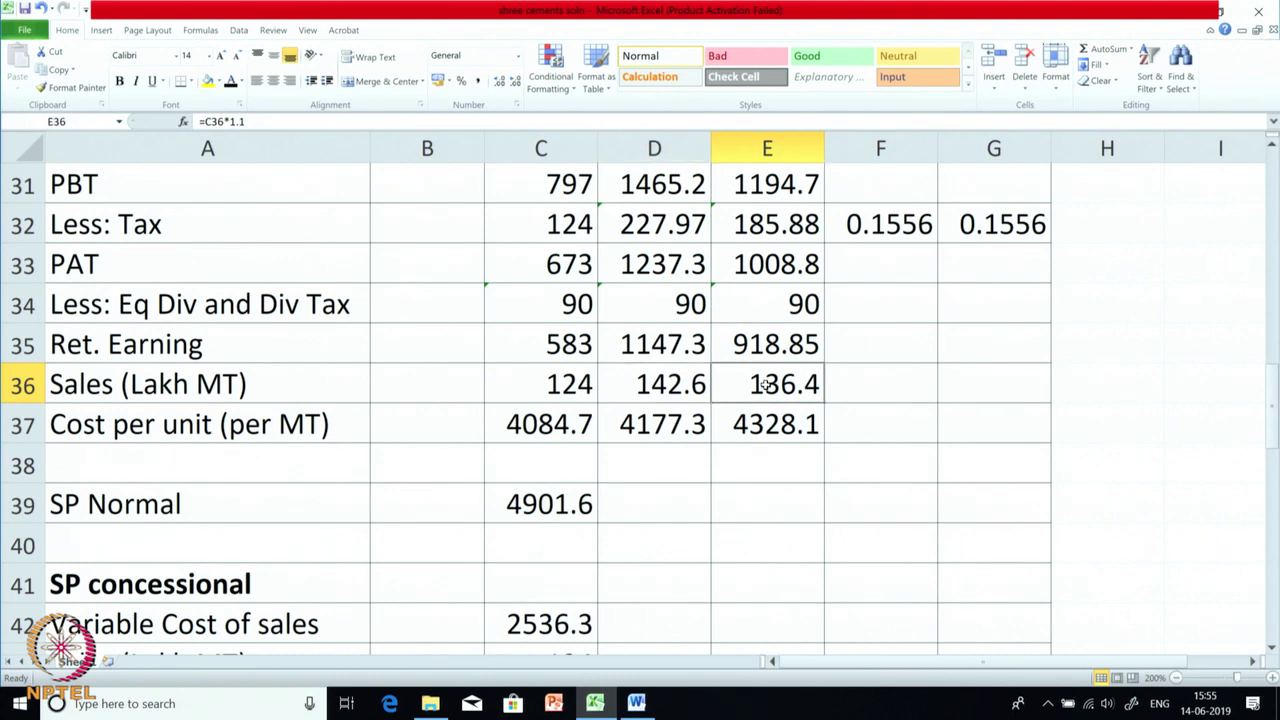
{"action": "left_click", "coordinate": [658, 501]}
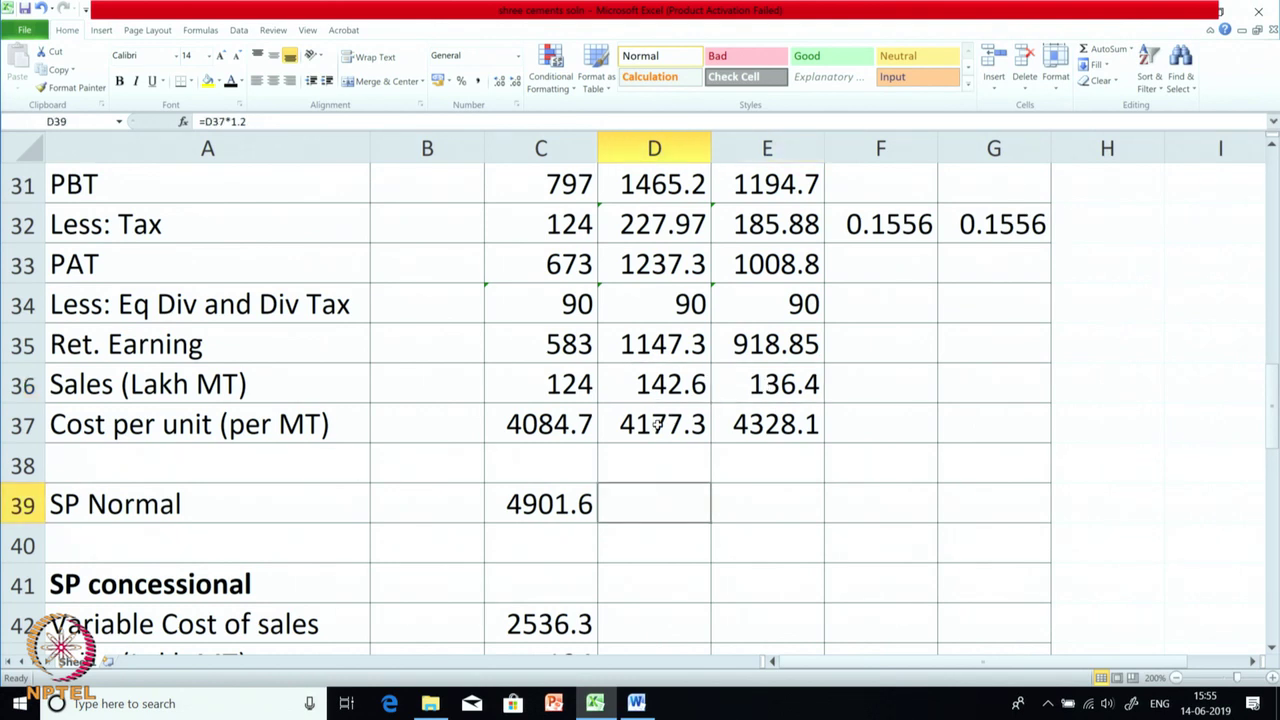
{"action": "left_click_drag", "start_coordinate": [655, 425], "coordinate": [745, 425]}
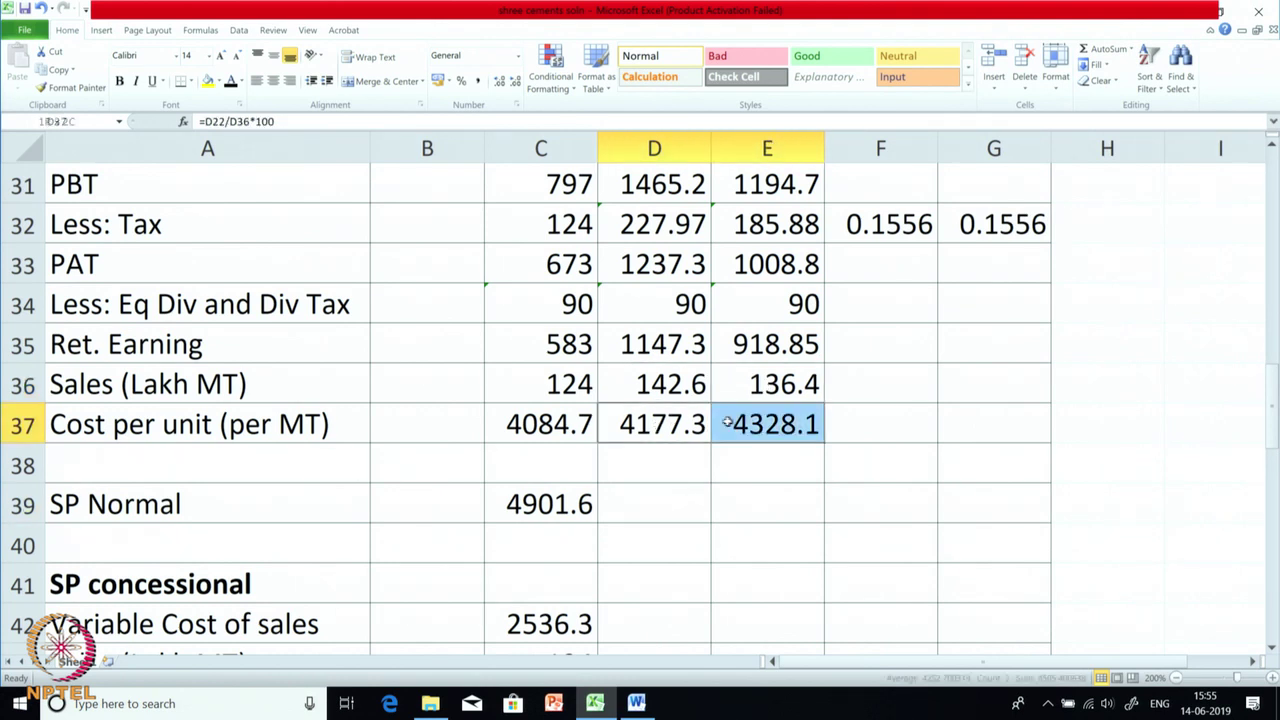
Set the font colour of the 2015 SP Normal values in D39:E39 to black and inspect the formula in D39.
{"action": "left_click", "coordinate": [665, 502]}
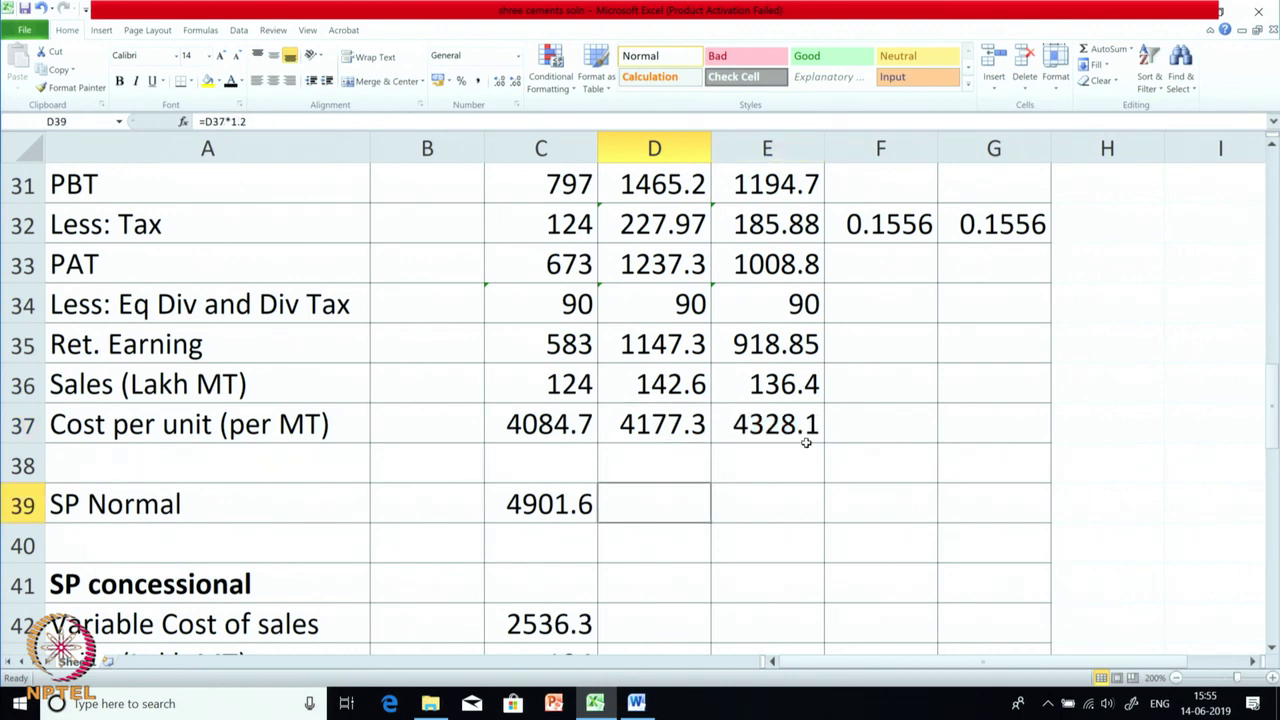
{"action": "scroll", "coordinate": [796, 451], "scroll_direction": "down", "scroll_amount": 1}
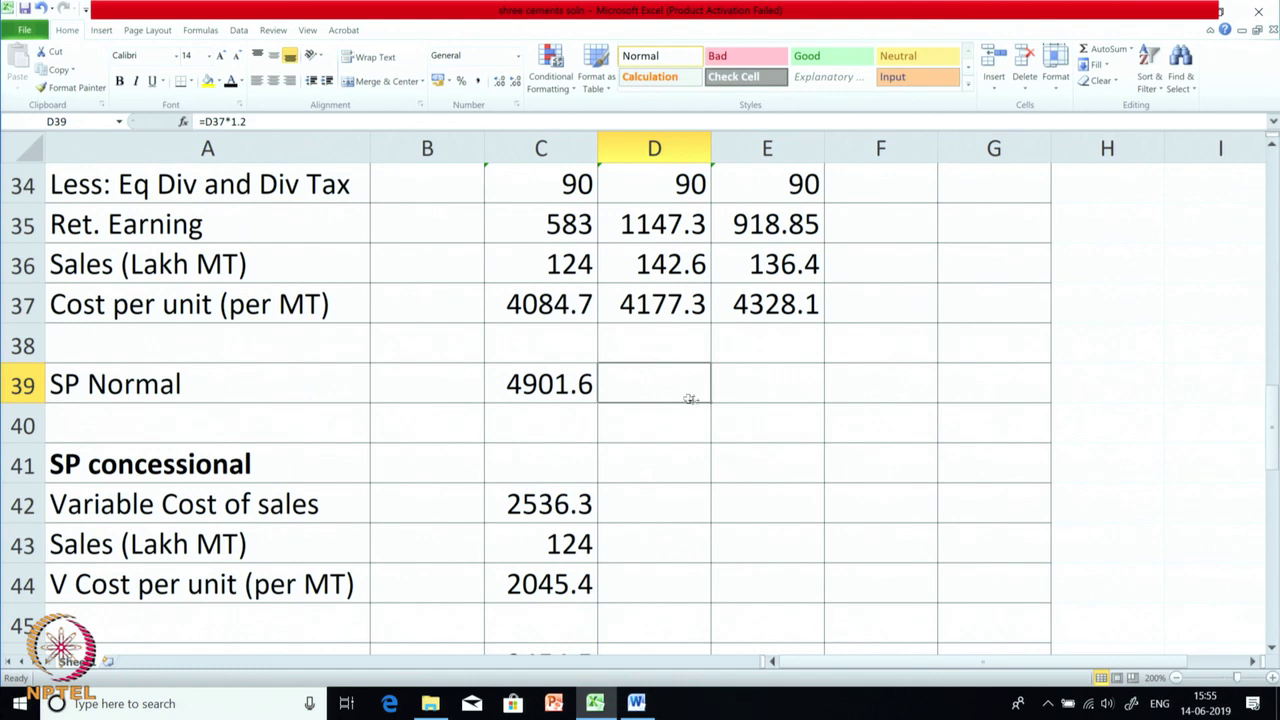
{"action": "left_click_drag", "start_coordinate": [674, 393], "coordinate": [743, 391]}
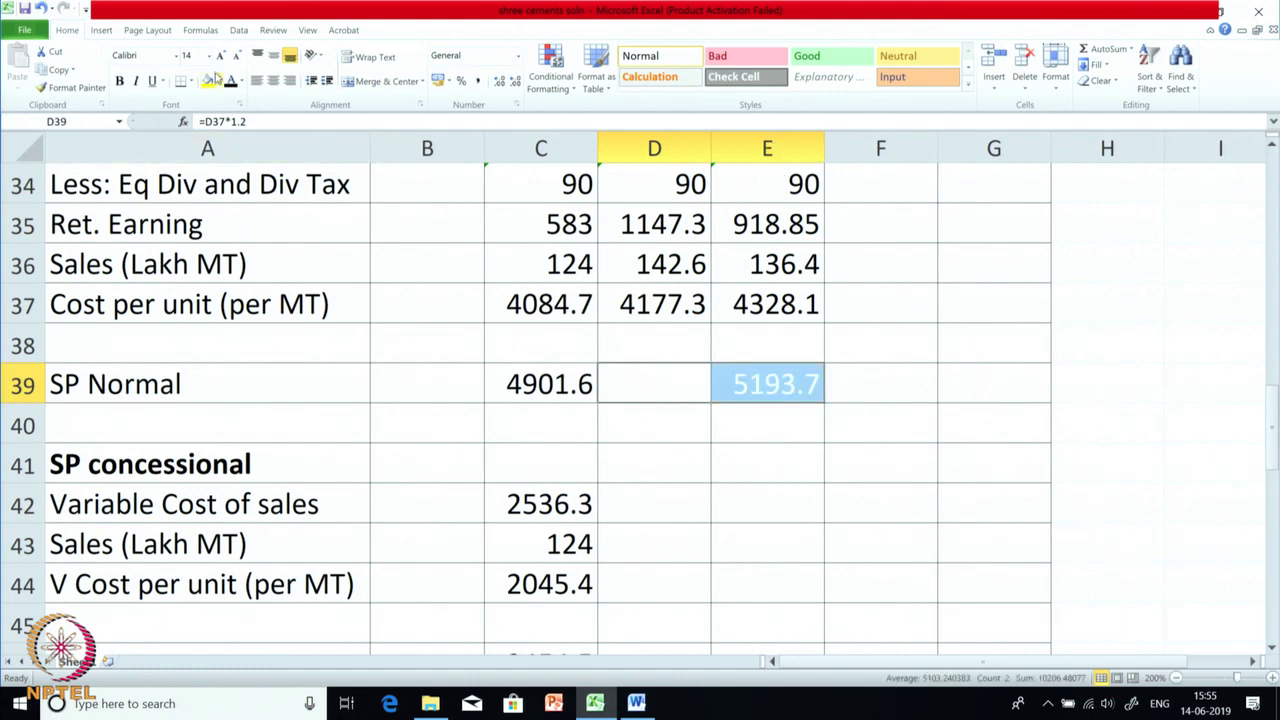
{"action": "left_click", "coordinate": [230, 82]}
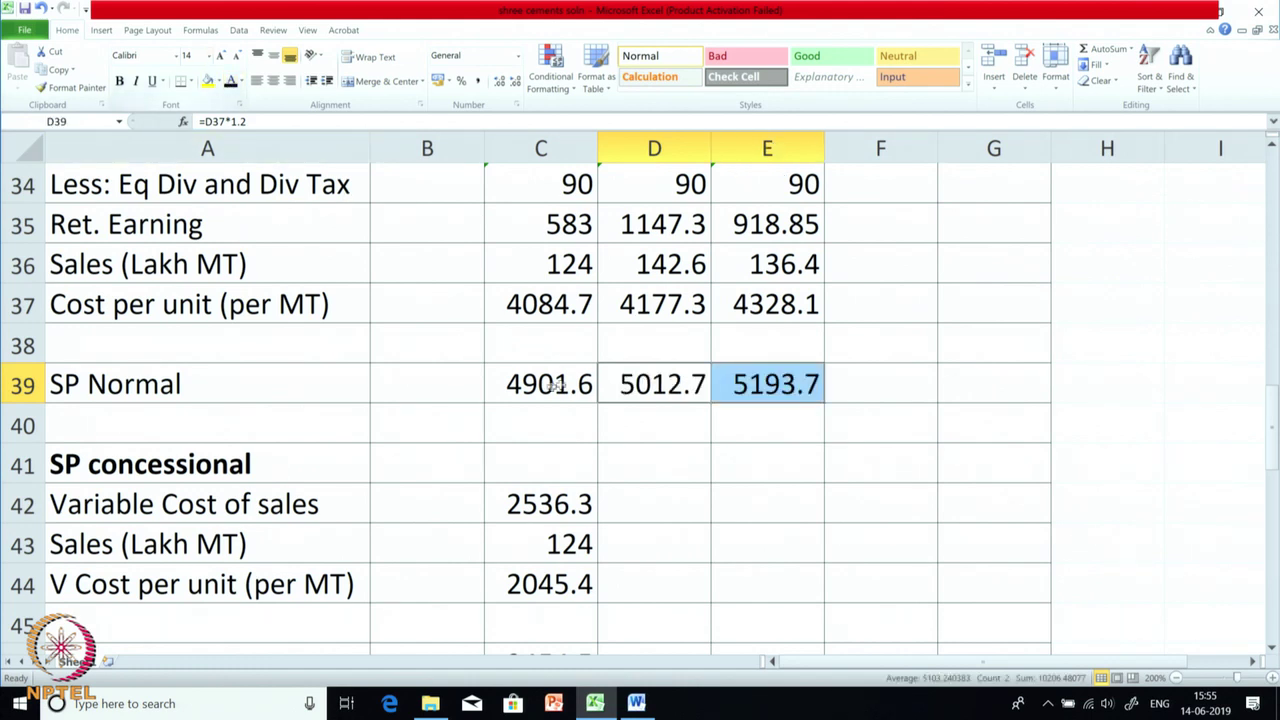
{"action": "left_click", "coordinate": [640, 462]}
{"action": "left_click", "coordinate": [659, 386]}
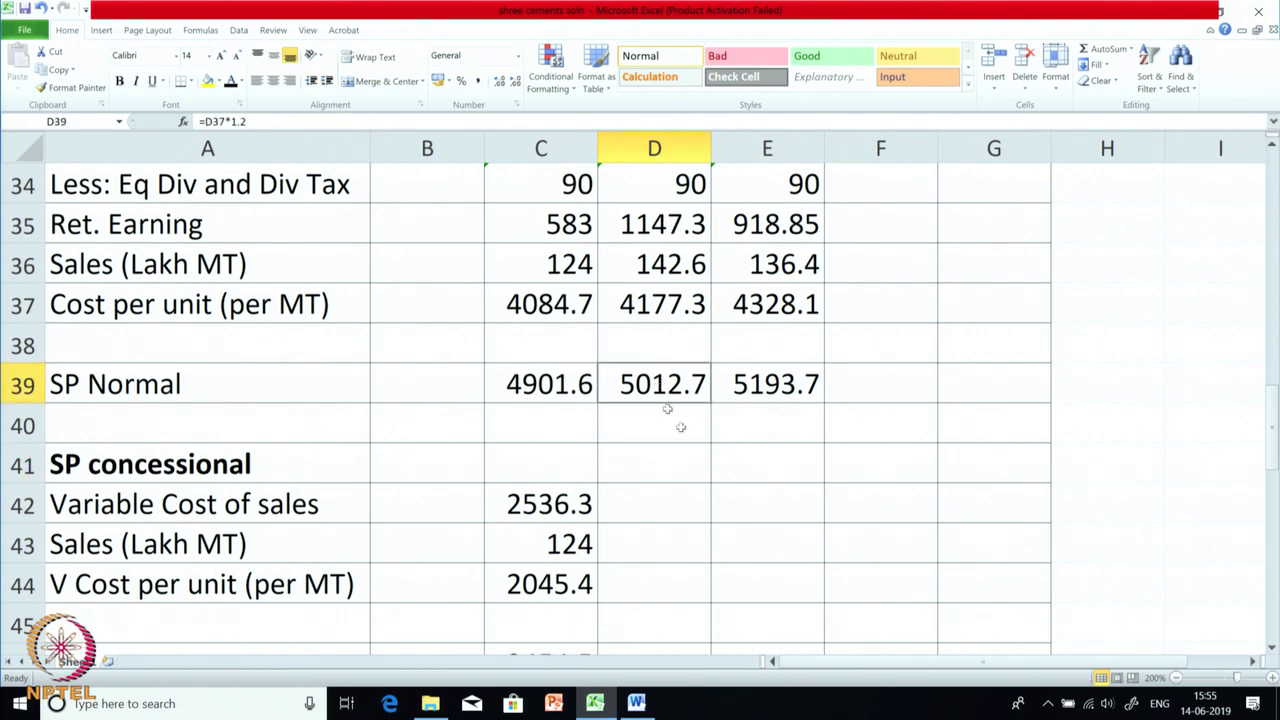
{"action": "left_click", "coordinate": [797, 410]}
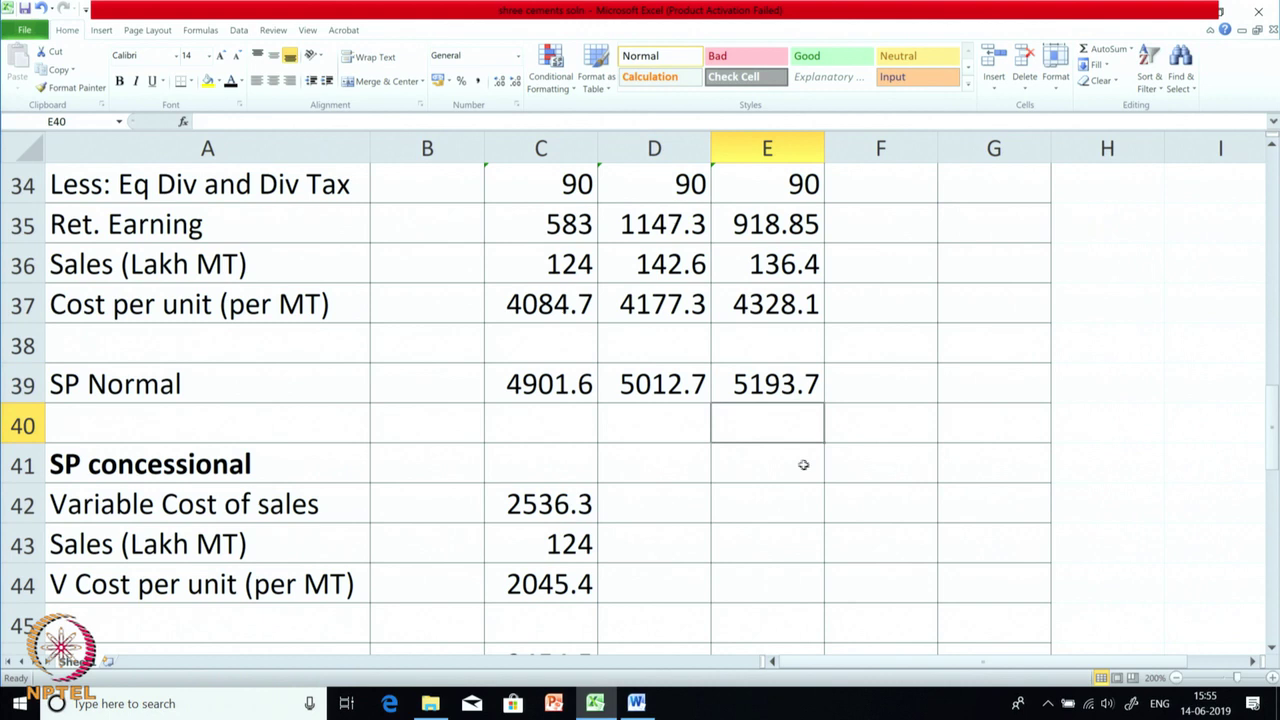
{"action": "left_click", "coordinate": [684, 380]}
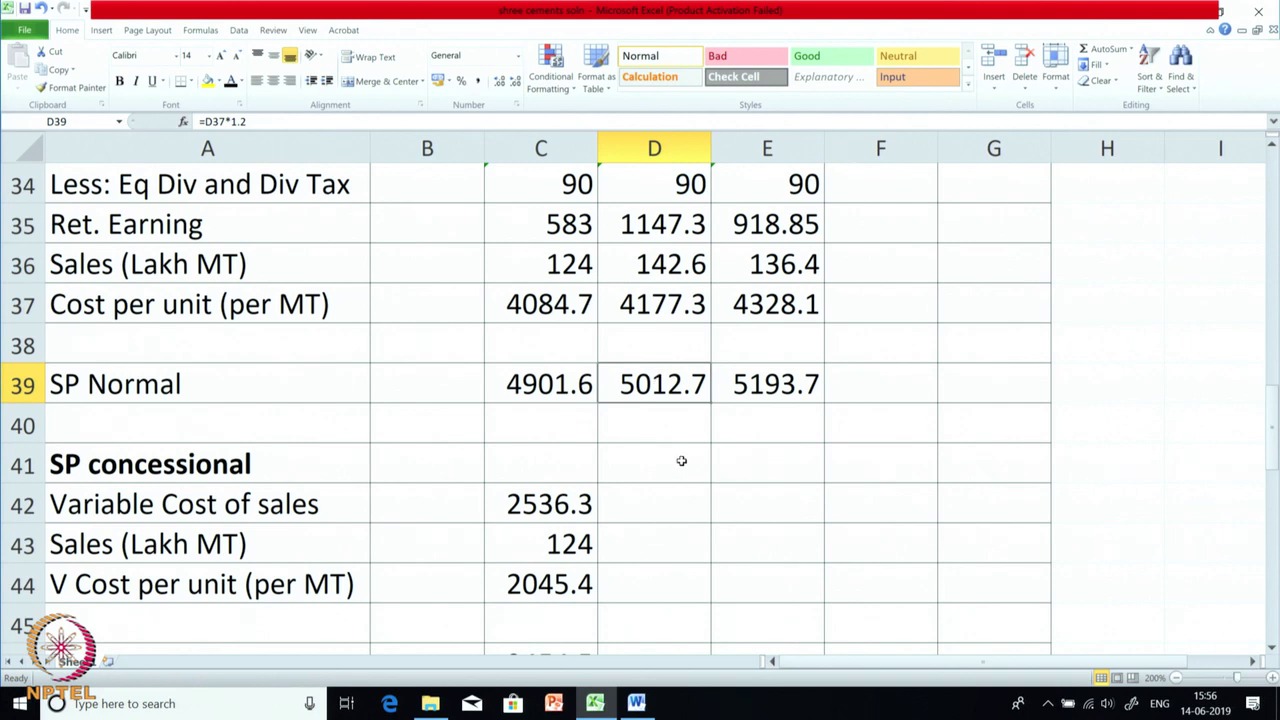
Set the font colour of the 2015 variable cost, sales and variable cost per unit in D42:E44 to black, and inspect the formulas in D42:D44.
{"action": "scroll", "coordinate": [679, 455], "scroll_direction": "down", "scroll_amount": 1}
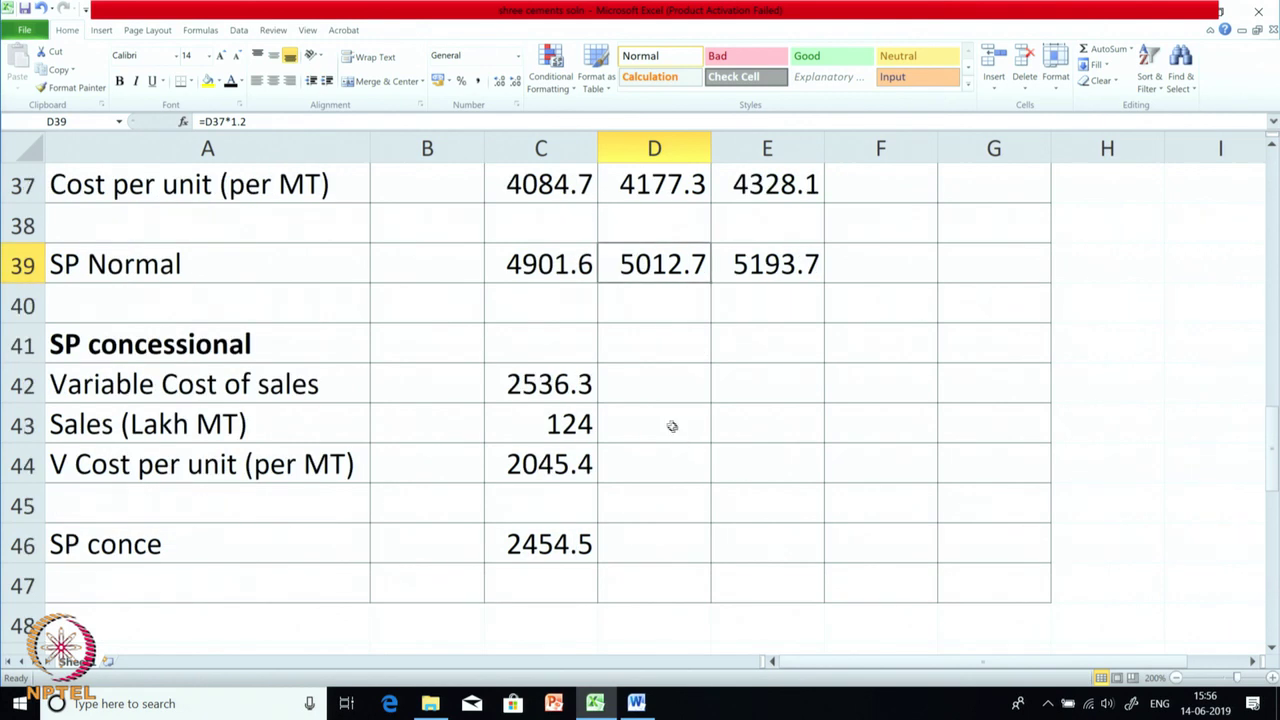
{"action": "left_click_drag", "start_coordinate": [671, 392], "coordinate": [752, 468]}
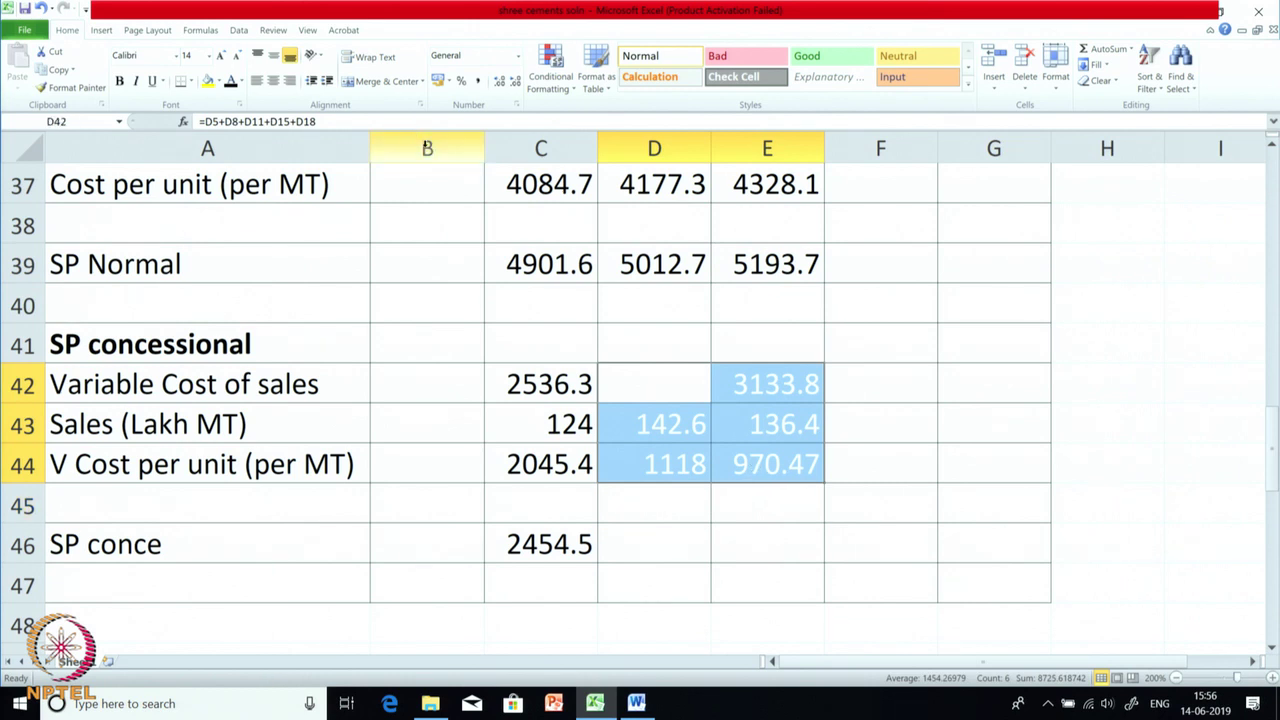
{"action": "left_click", "coordinate": [234, 86]}
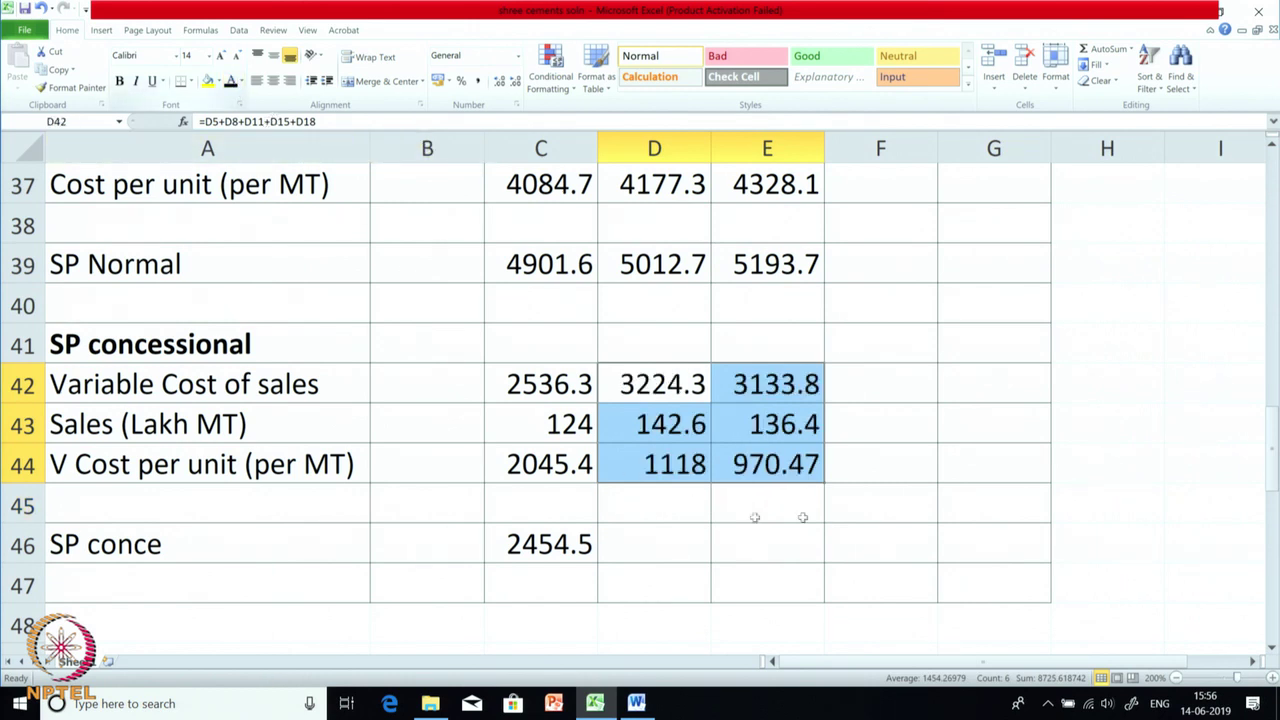
{"action": "left_click", "coordinate": [860, 488]}
{"action": "left_click", "coordinate": [656, 379]}
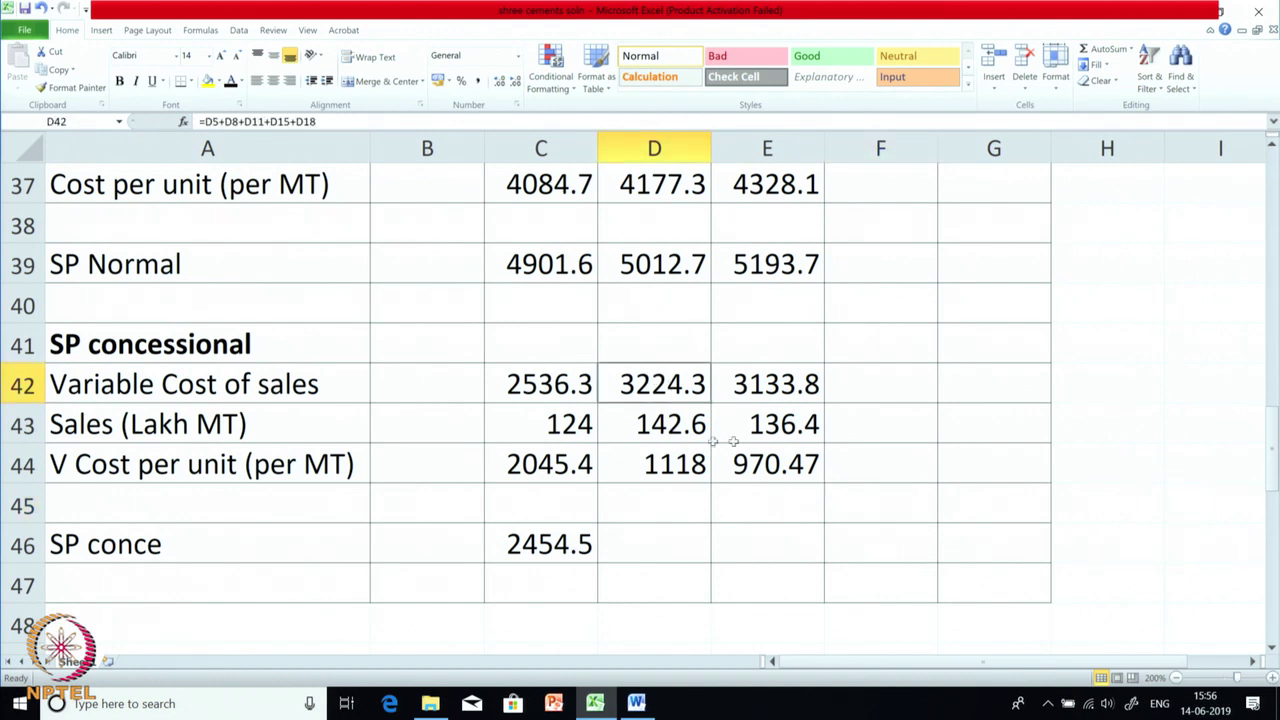
{"action": "left_click", "coordinate": [645, 424]}
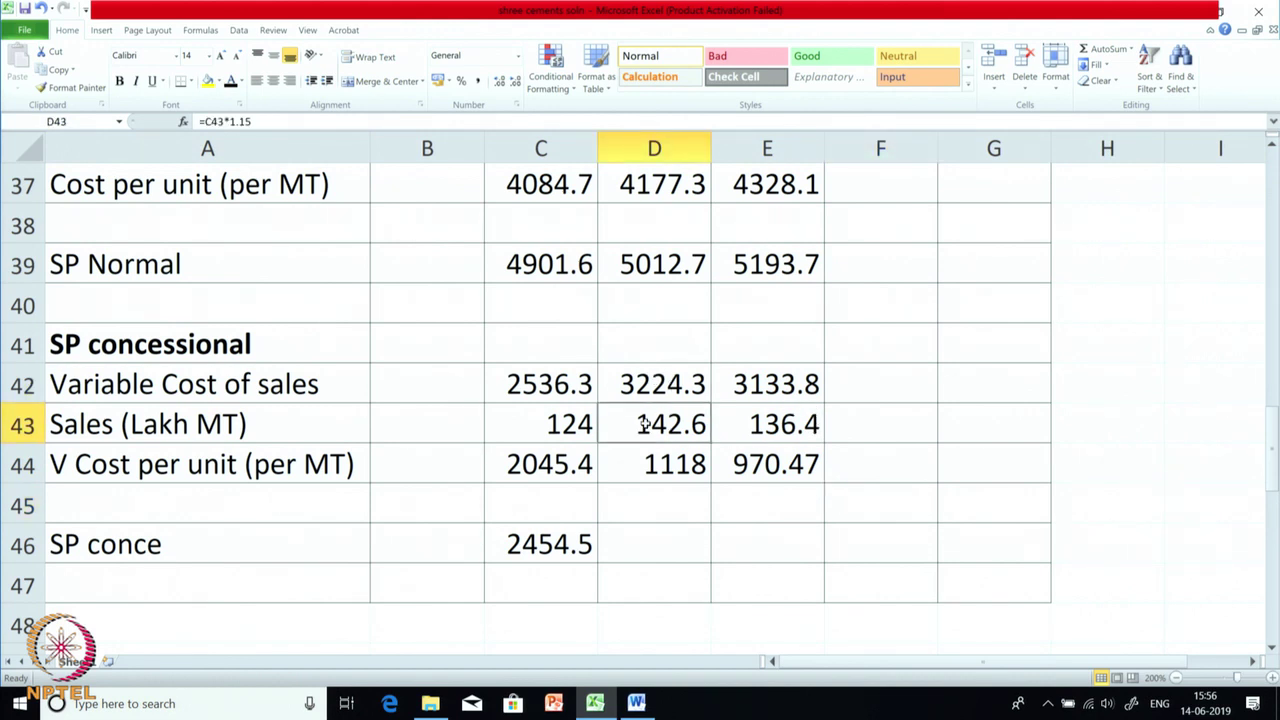
{"action": "scroll", "coordinate": [692, 420], "scroll_direction": "up", "scroll_amount": 1}
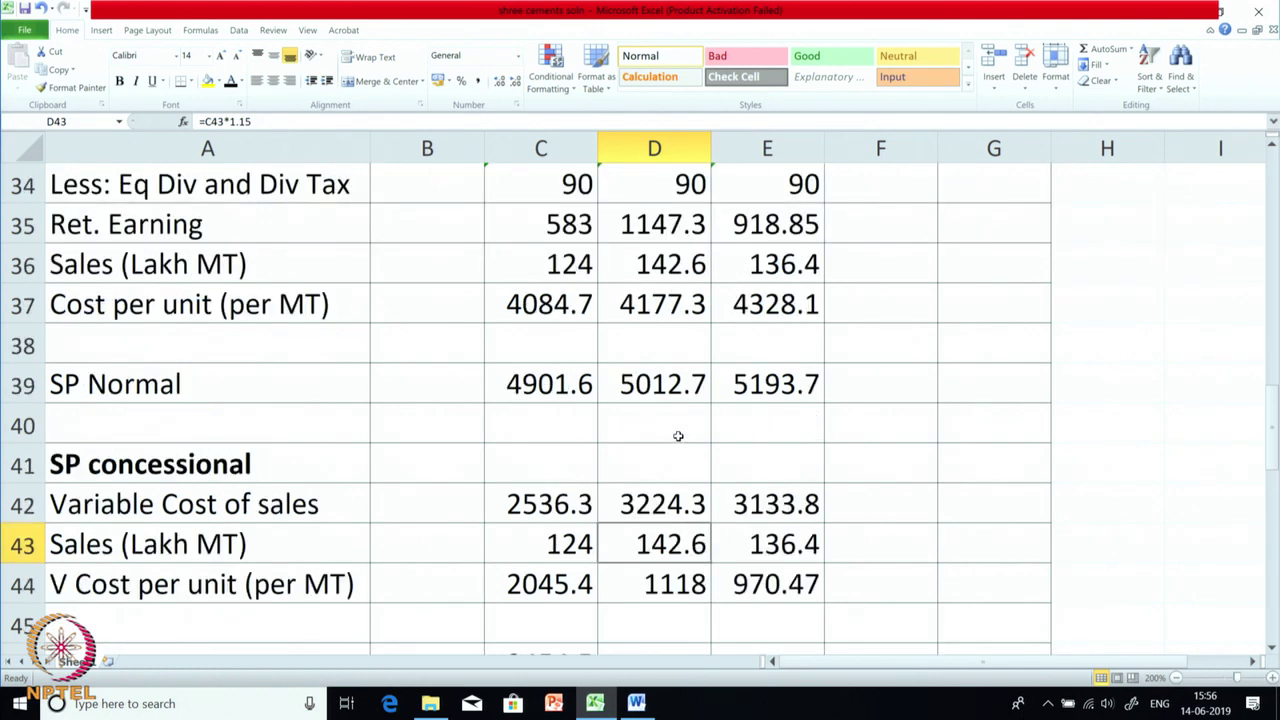
{"action": "scroll", "coordinate": [678, 436], "scroll_direction": "down", "scroll_amount": 1}
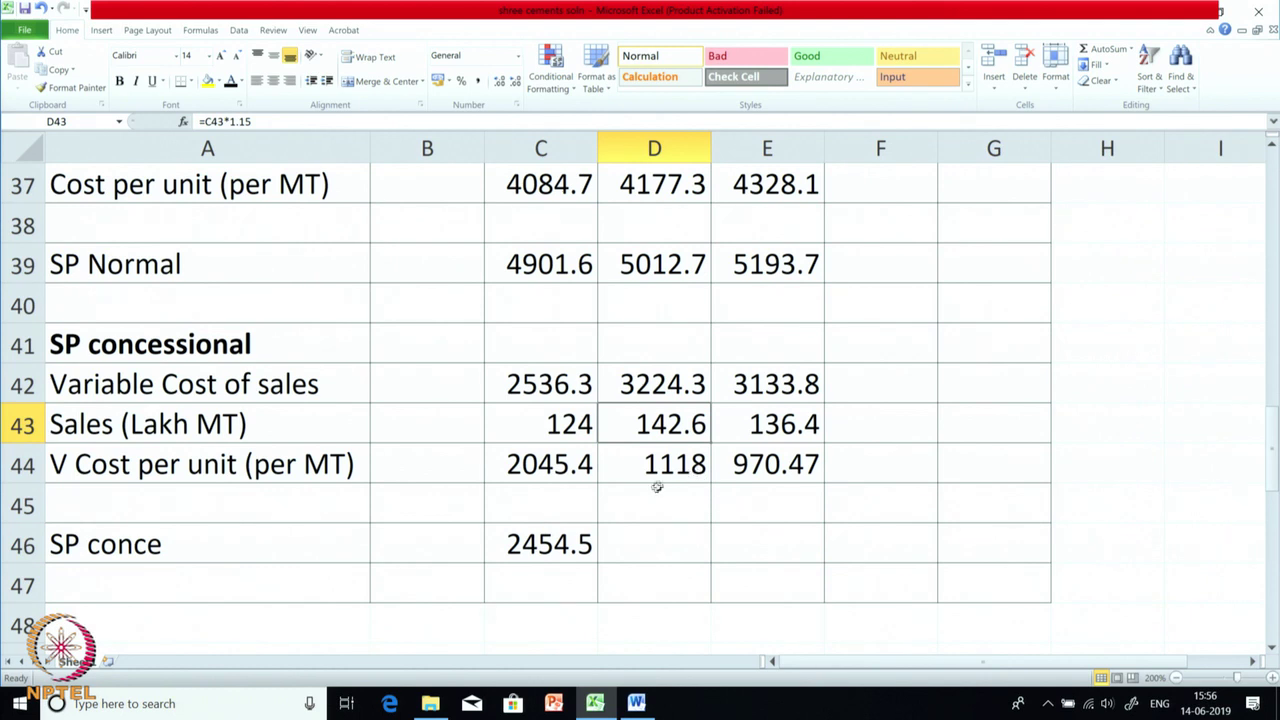
{"action": "left_click", "coordinate": [676, 464]}
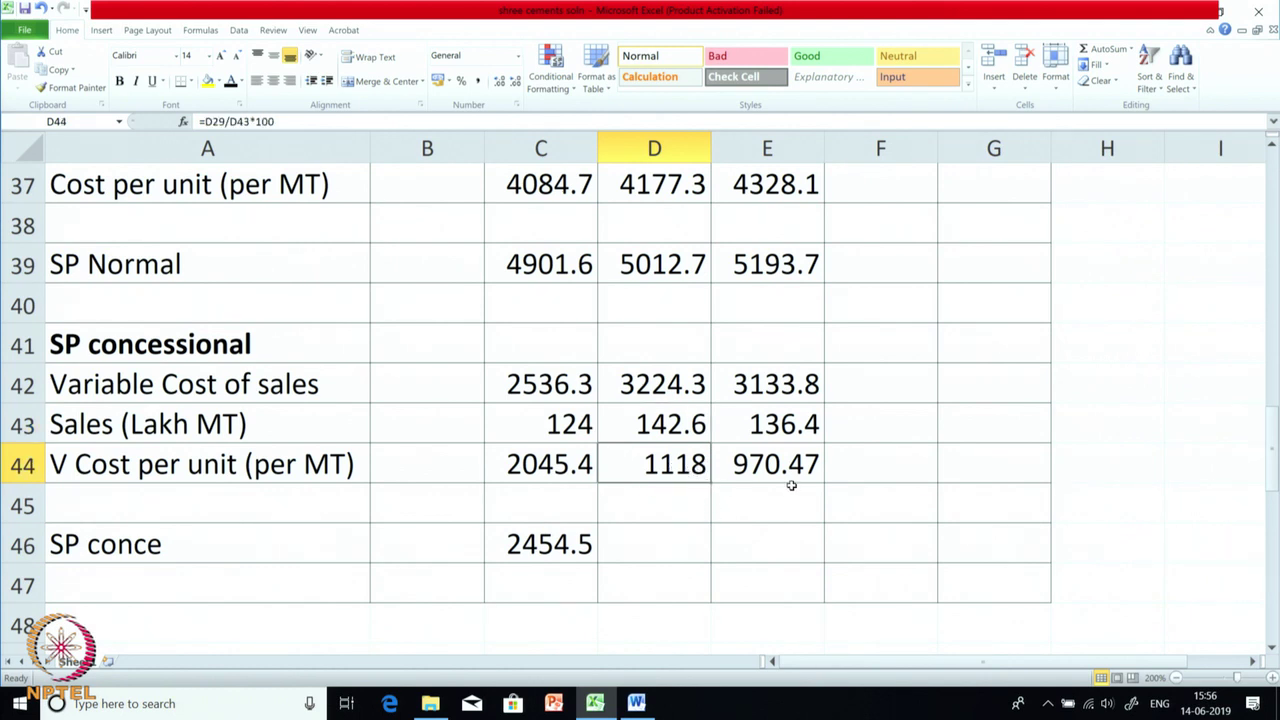
Set the font colour of the 2015 concessional selling prices in D46:E46 to black.
{"action": "scroll", "coordinate": [790, 485], "scroll_direction": "down", "scroll_amount": 1}
{"action": "left_click_drag", "start_coordinate": [672, 410], "coordinate": [750, 425]}
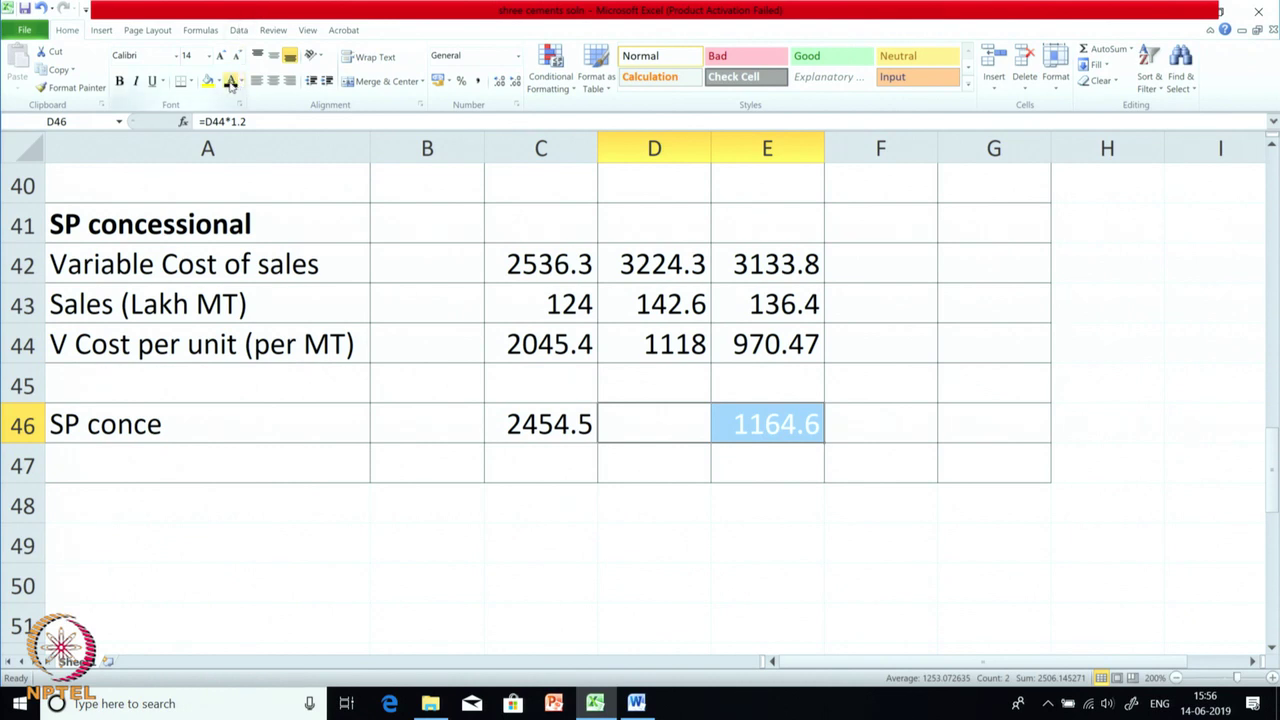
{"action": "left_click", "coordinate": [238, 83]}
{"action": "left_click", "coordinate": [936, 421]}
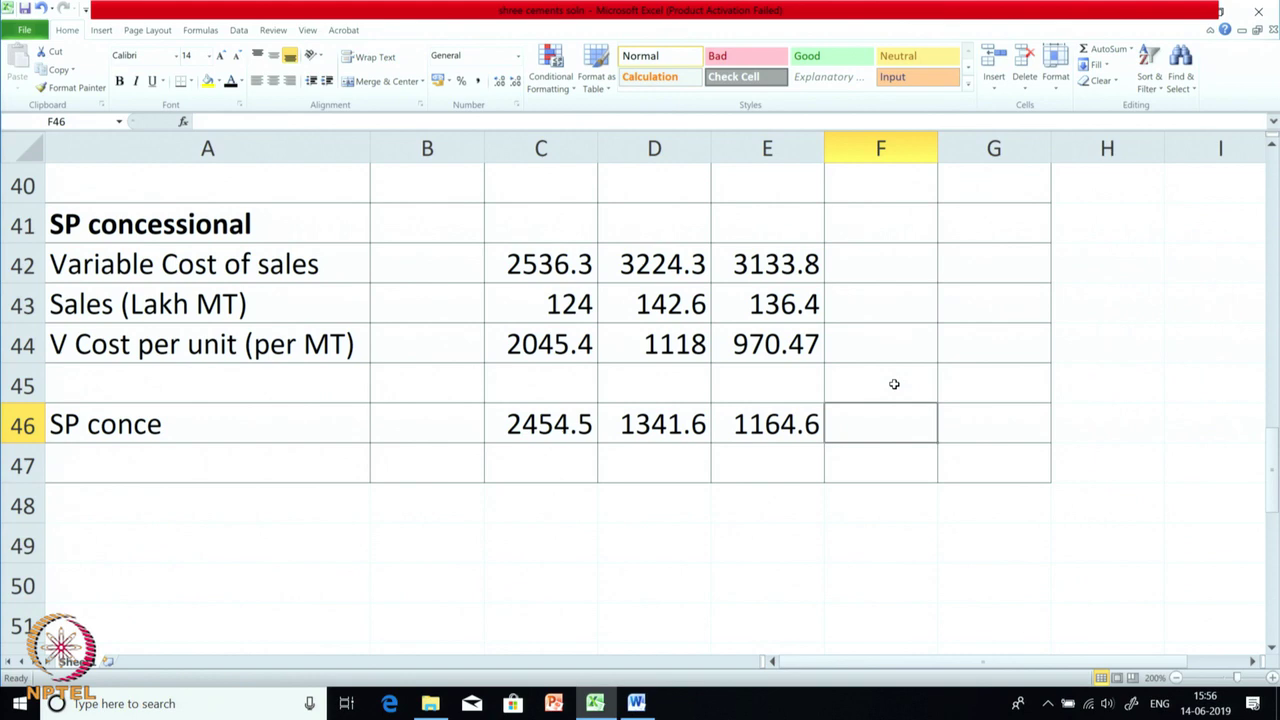
Review the 2014 and 2015 figures from the top of the sheet through the SP conce row, checking columns F:G for further entries.
{"action": "scroll", "coordinate": [894, 384], "scroll_direction": "up", "scroll_amount": 6}
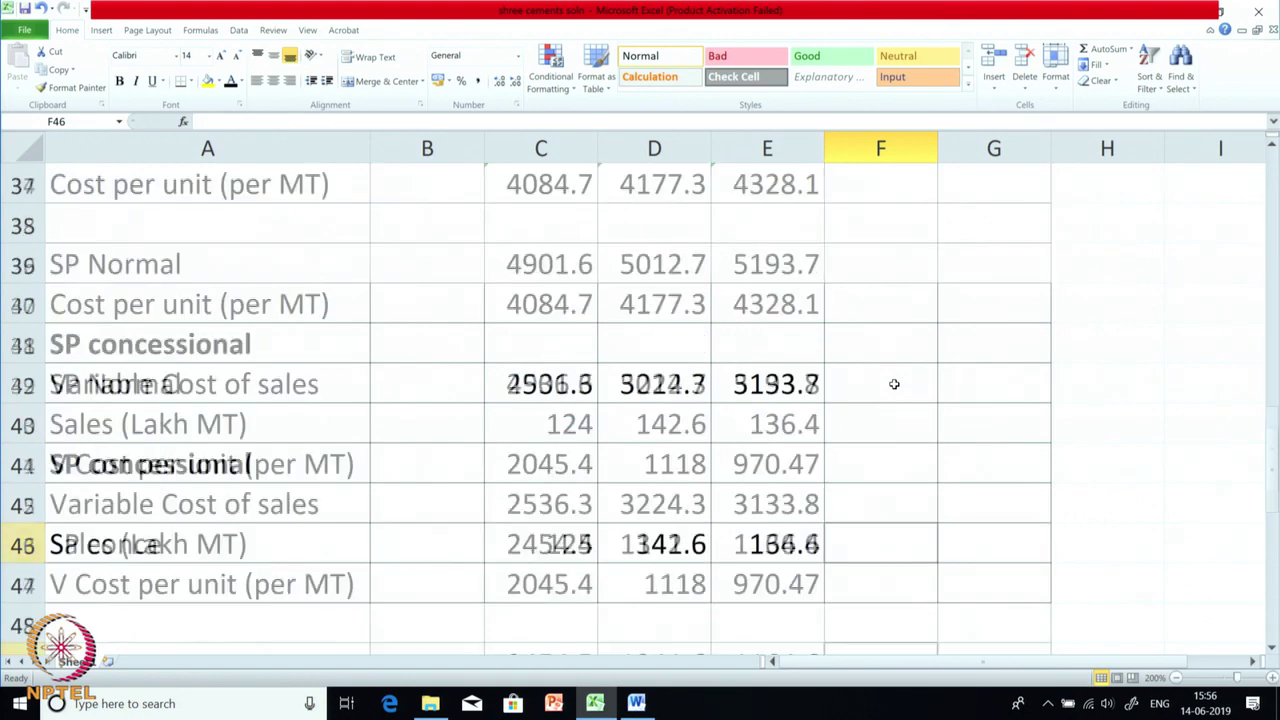
{"action": "scroll", "coordinate": [894, 384], "scroll_direction": "up", "scroll_amount": 6}
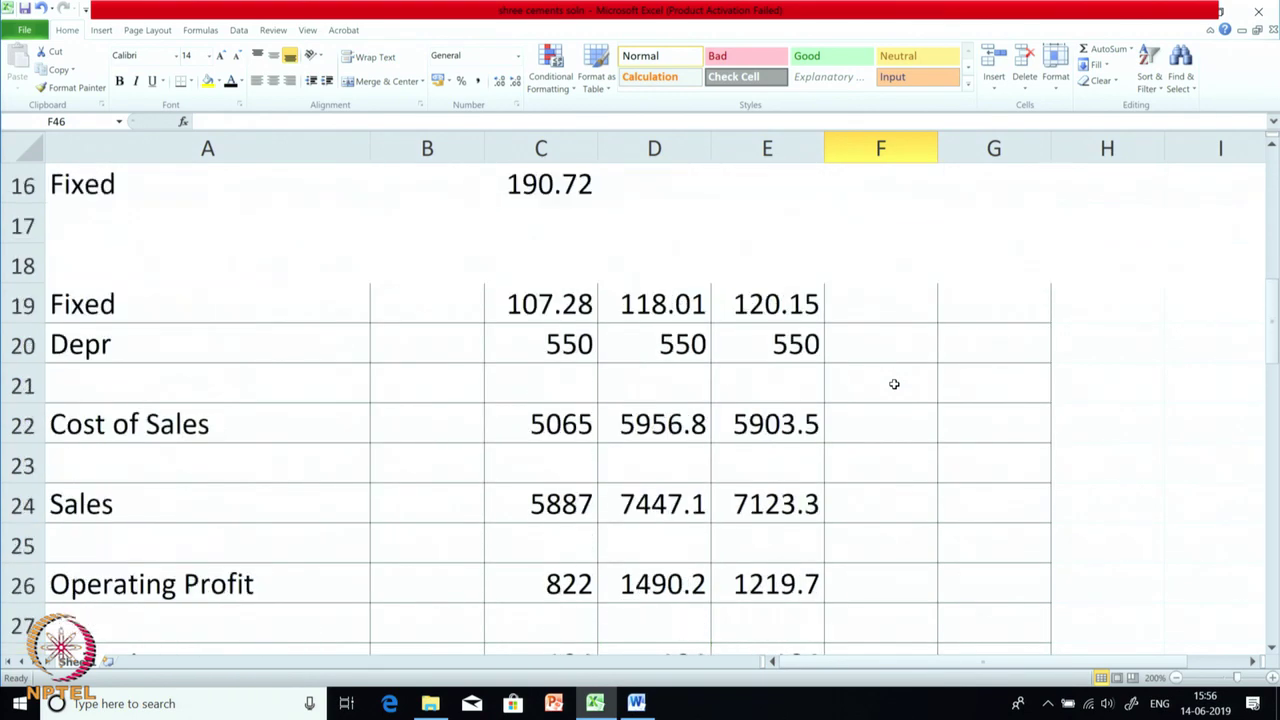
{"action": "scroll", "coordinate": [894, 384], "scroll_direction": "up", "scroll_amount": 1}
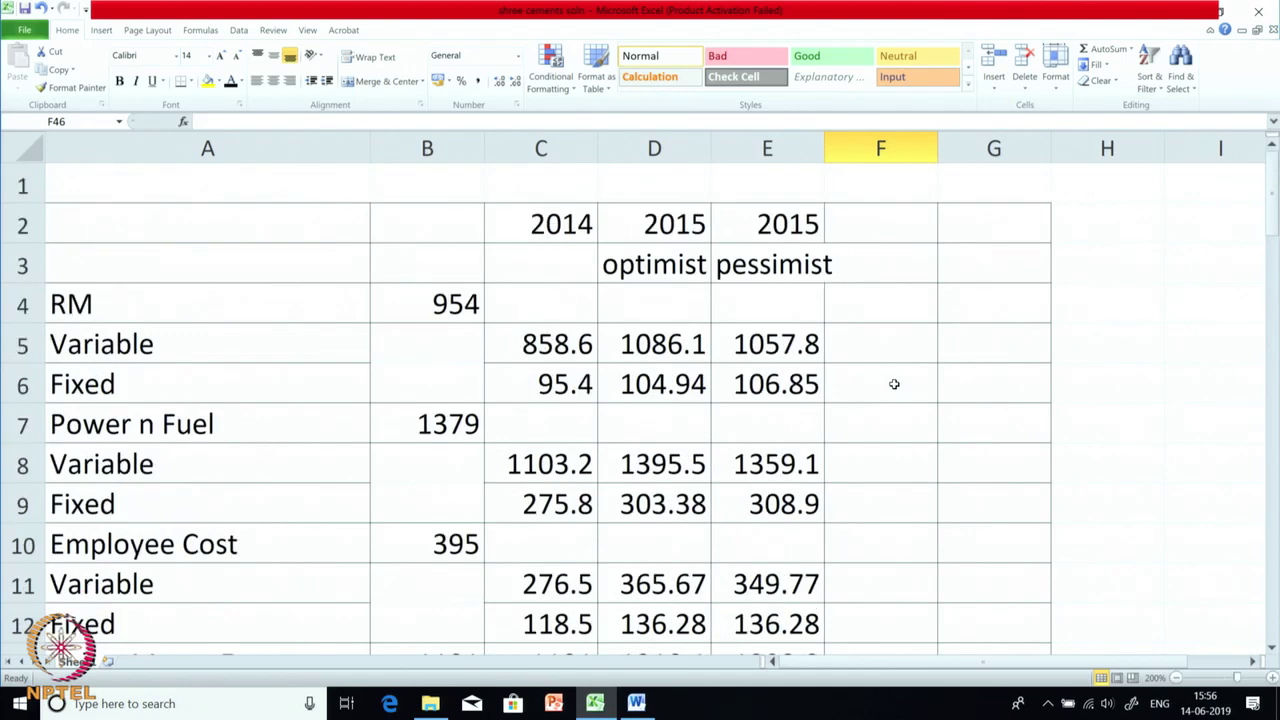
{"action": "left_click_drag", "start_coordinate": [880, 157], "coordinate": [980, 160]}
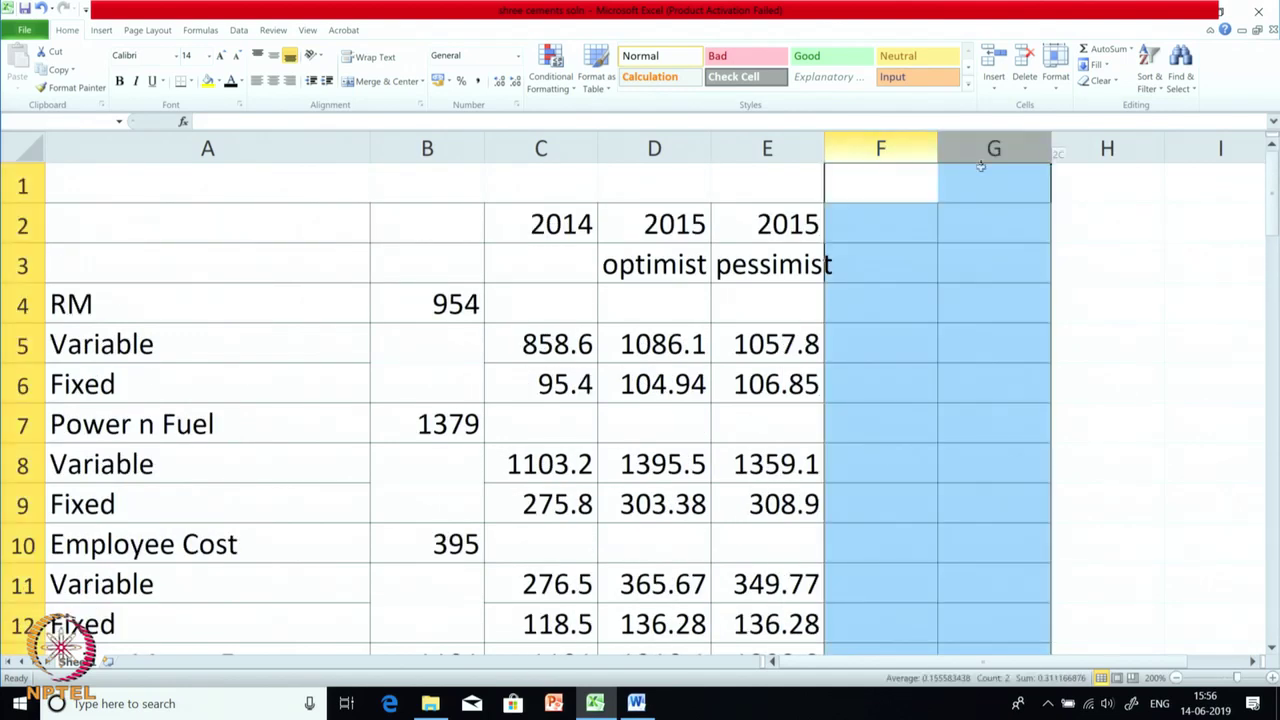
{"action": "scroll", "coordinate": [745, 333], "scroll_direction": "down", "scroll_amount": 1}
{"action": "scroll", "coordinate": [866, 360], "scroll_direction": "down", "scroll_amount": 6}
{"action": "left_click", "coordinate": [930, 404]}
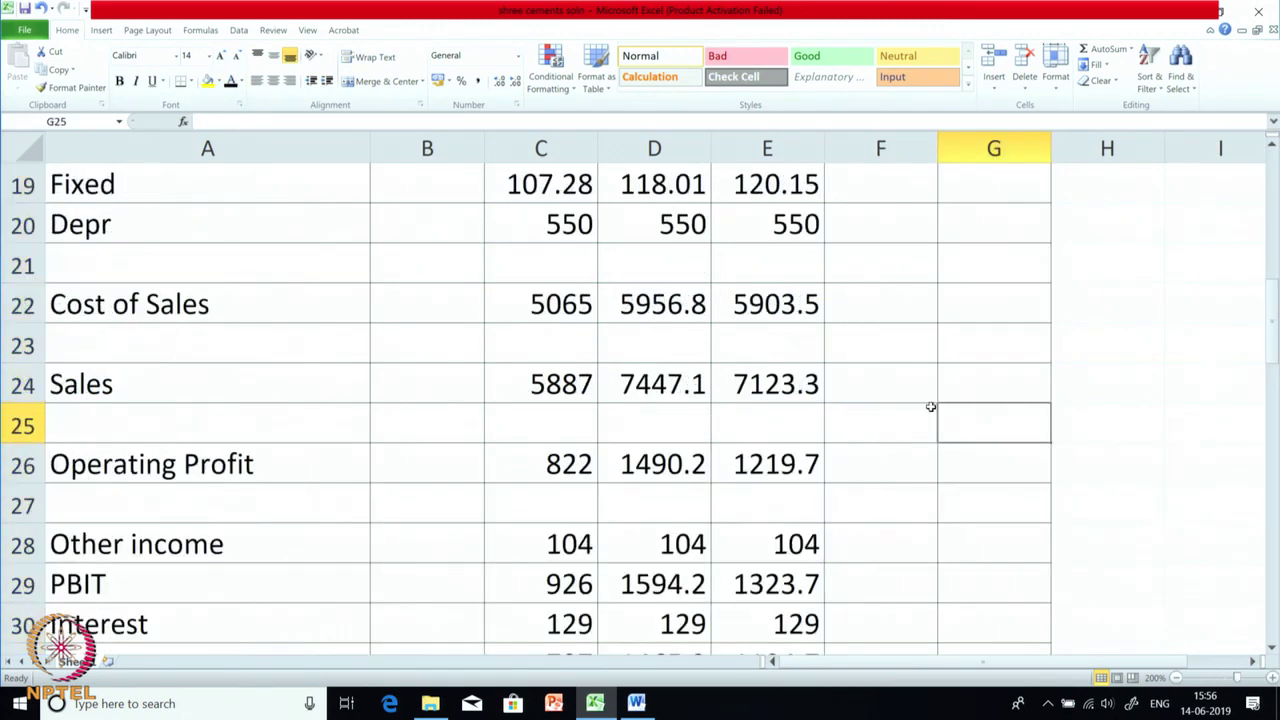
{"action": "scroll", "coordinate": [925, 402], "scroll_direction": "down", "scroll_amount": 8}
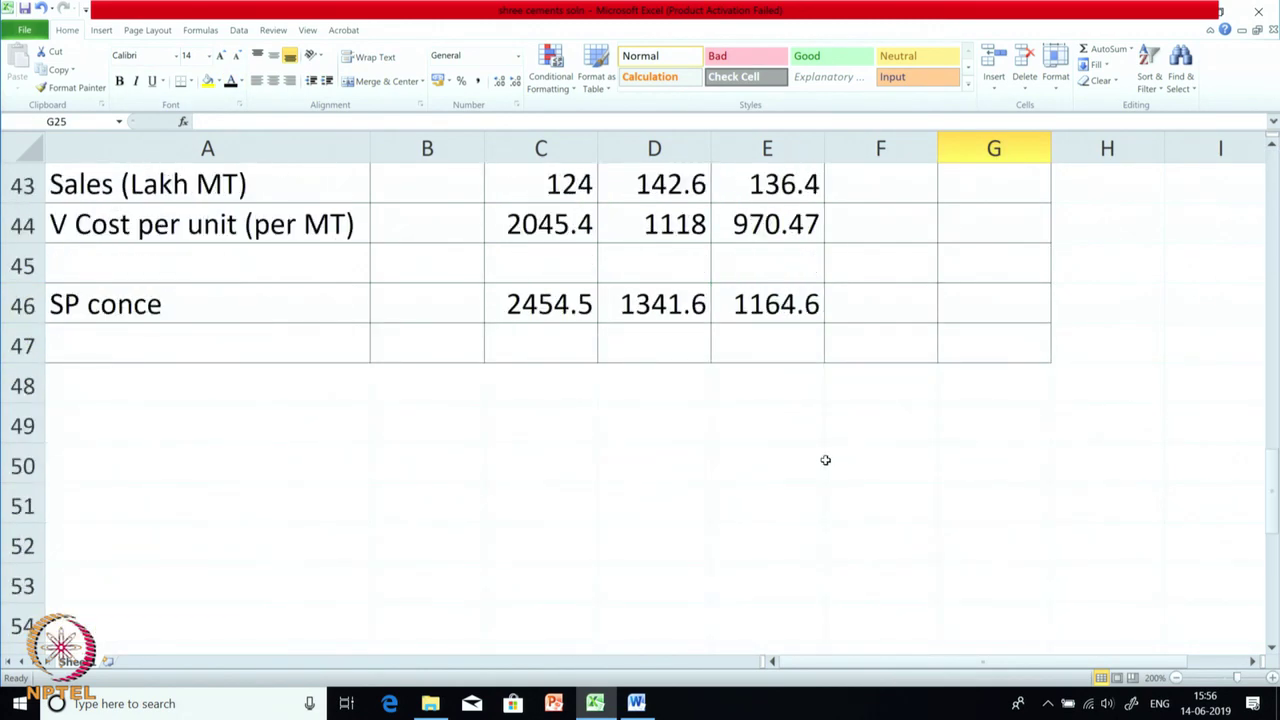